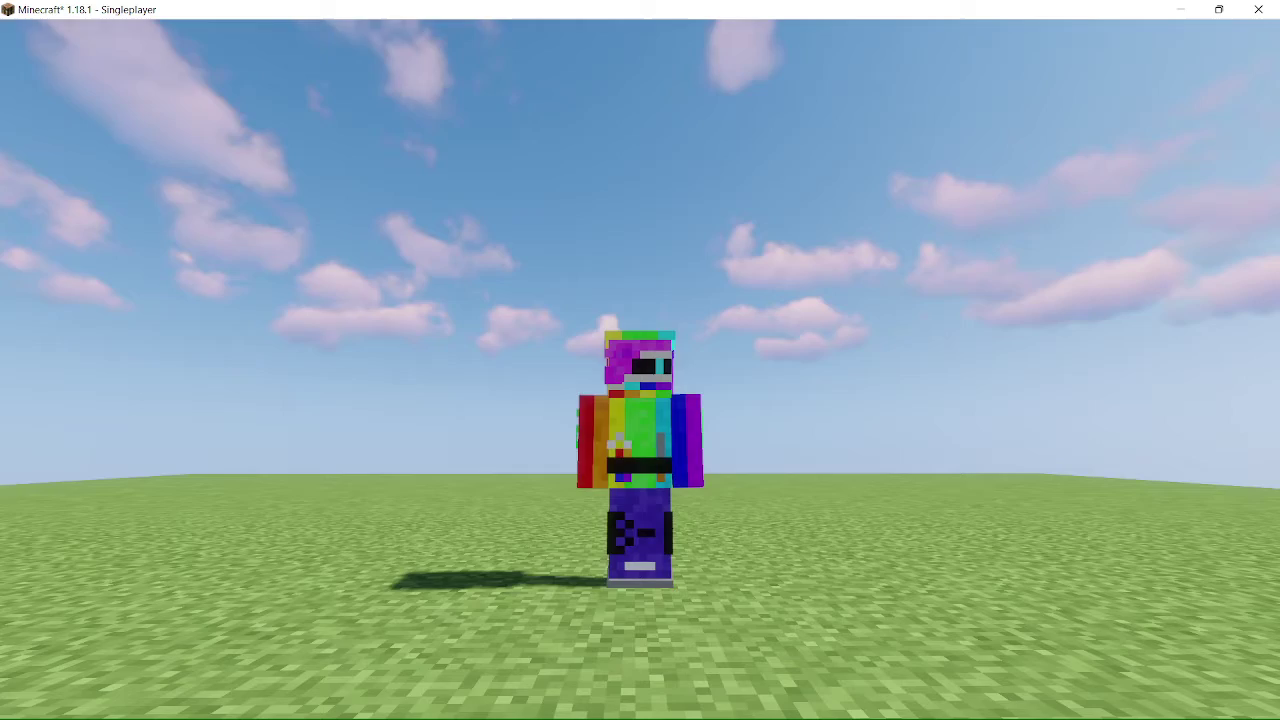
Step: Restore the game HUD with F1 and switch to first-person view with F5
{"action": "key", "text": "F1"}
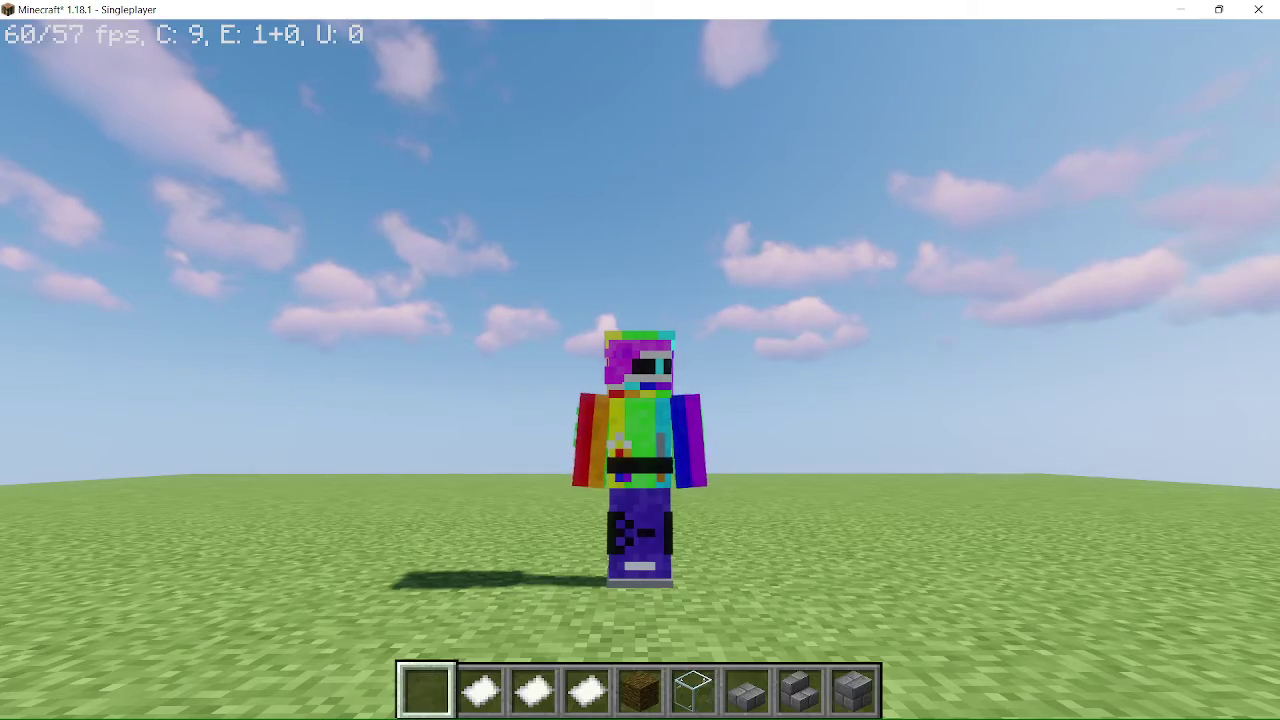
{"action": "key", "text": "F5"}
{"action": "scroll", "coordinate": [640, 360], "scroll_direction": "down", "scroll_amount": 1}
{"action": "scroll", "coordinate": [640, 360], "scroll_direction": "down", "scroll_amount": 1}
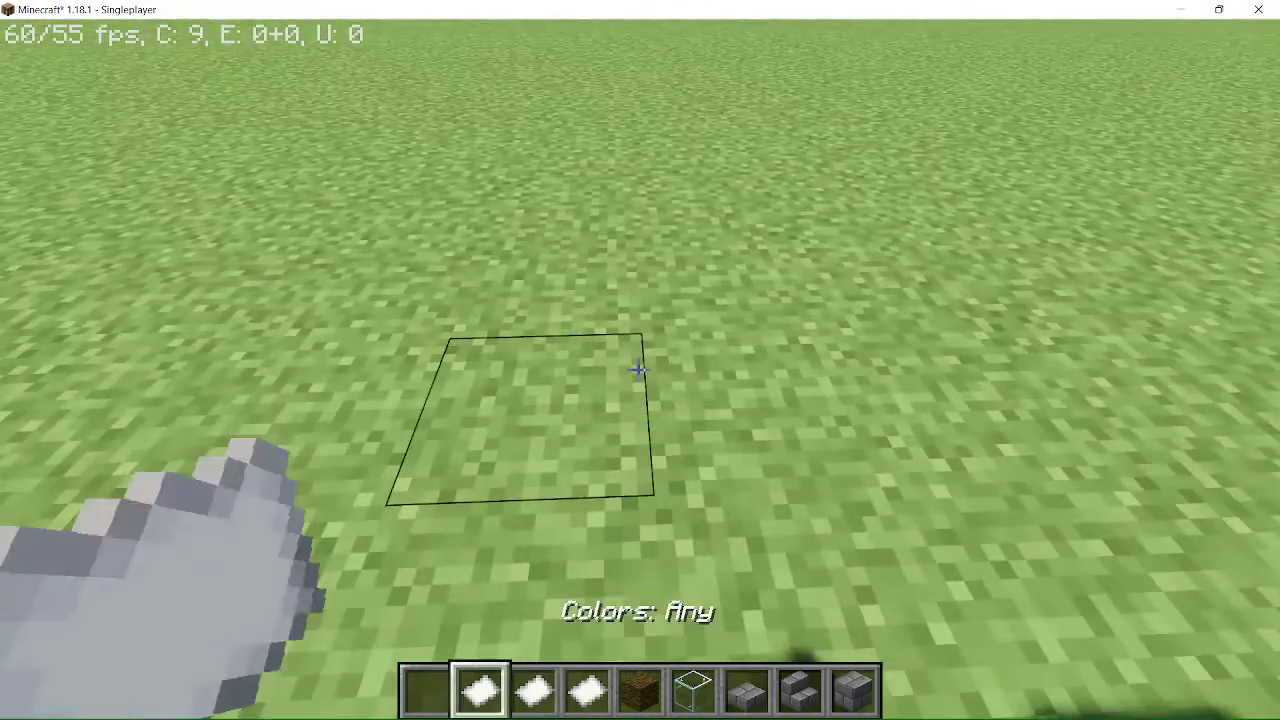
{"action": "scroll", "coordinate": [640, 360], "scroll_direction": "down", "scroll_amount": 2}
{"action": "scroll", "coordinate": [640, 360], "scroll_direction": "down", "scroll_amount": 2}
{"action": "scroll", "coordinate": [640, 360], "scroll_direction": "down", "scroll_amount": 2}
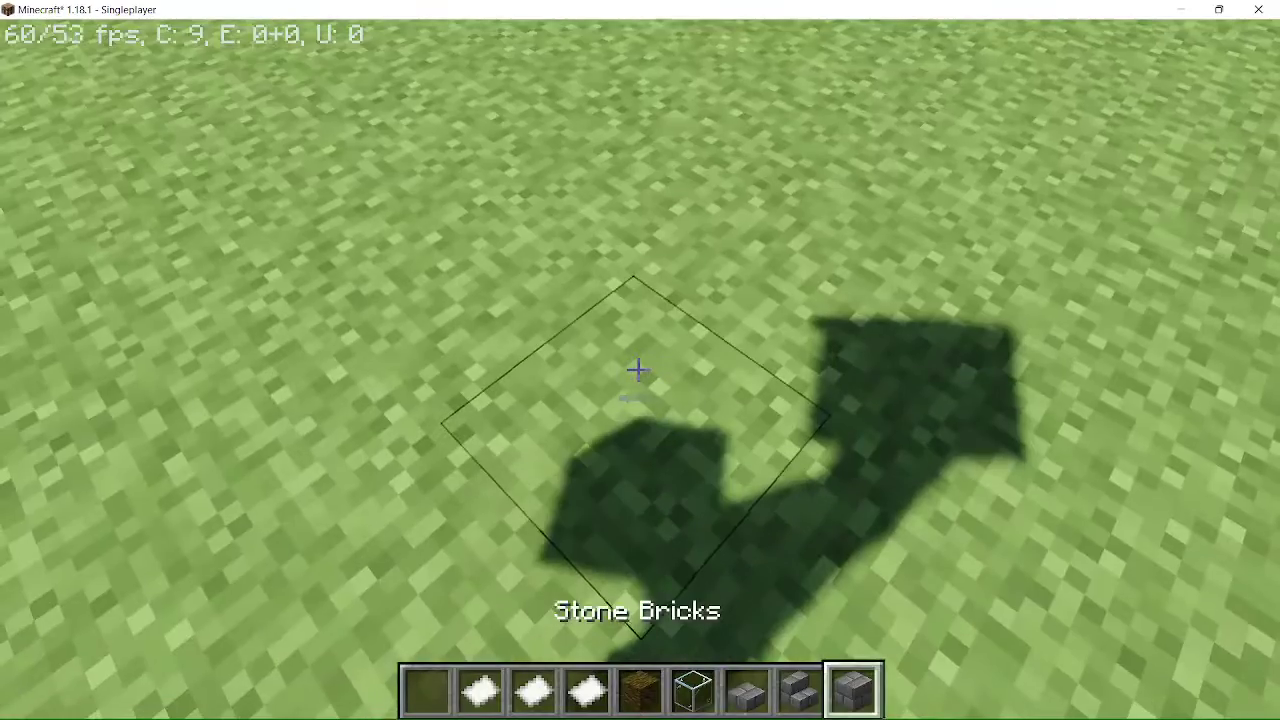
{"action": "scroll", "coordinate": [638, 370], "scroll_direction": "down", "scroll_amount": 1}
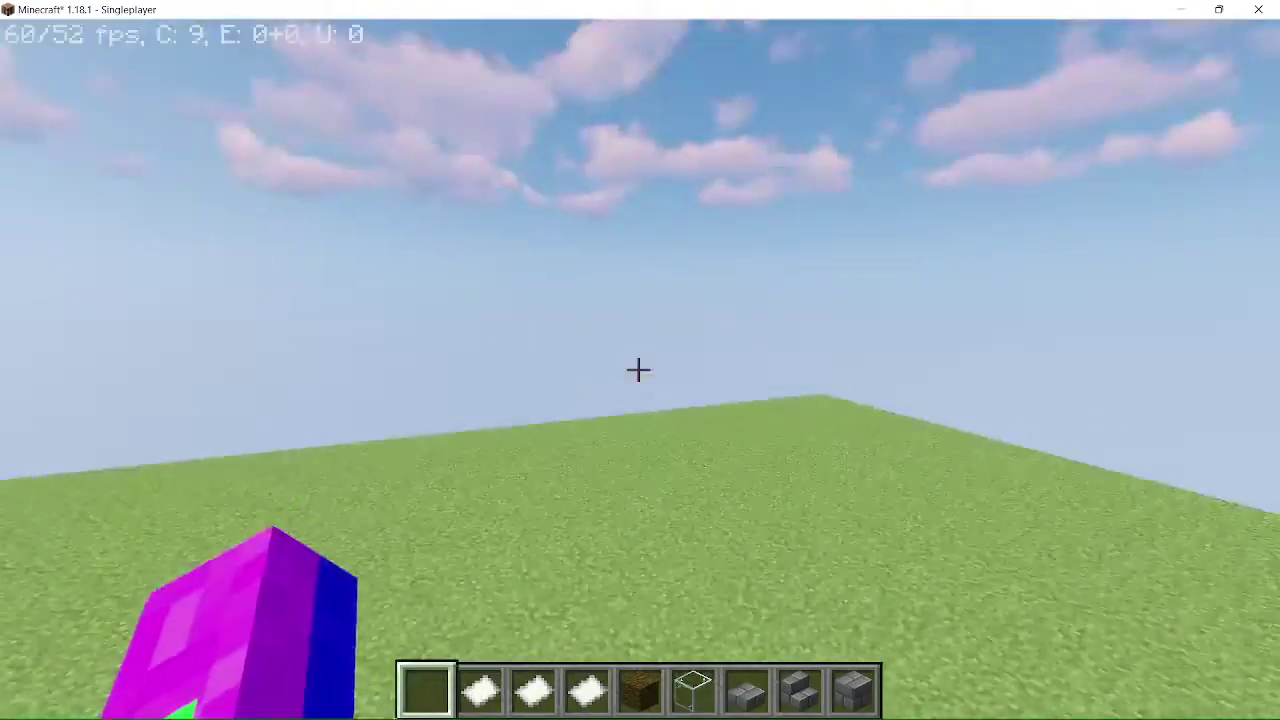
{"action": "scroll", "coordinate": [638, 370], "scroll_direction": "up", "scroll_amount": 1}
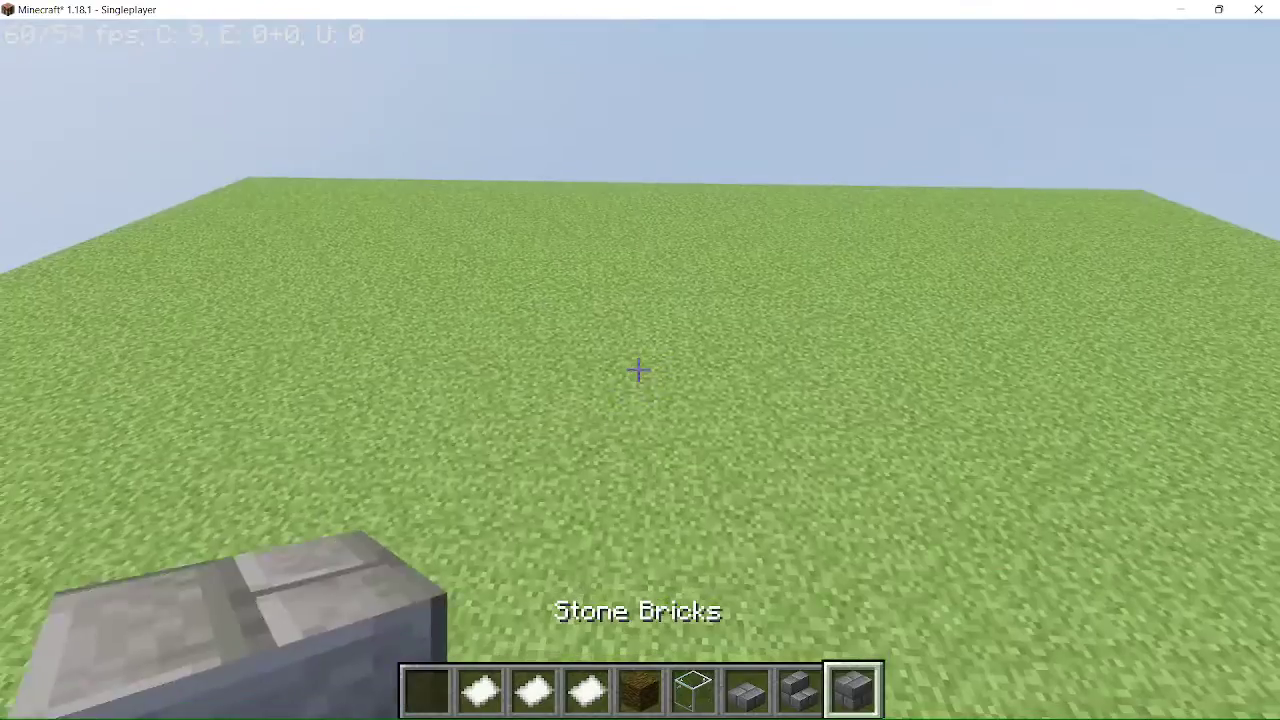
{"action": "scroll", "coordinate": [638, 370], "scroll_direction": "up", "scroll_amount": 1}
{"action": "scroll", "coordinate": [638, 370], "scroll_direction": "down", "scroll_amount": 2}
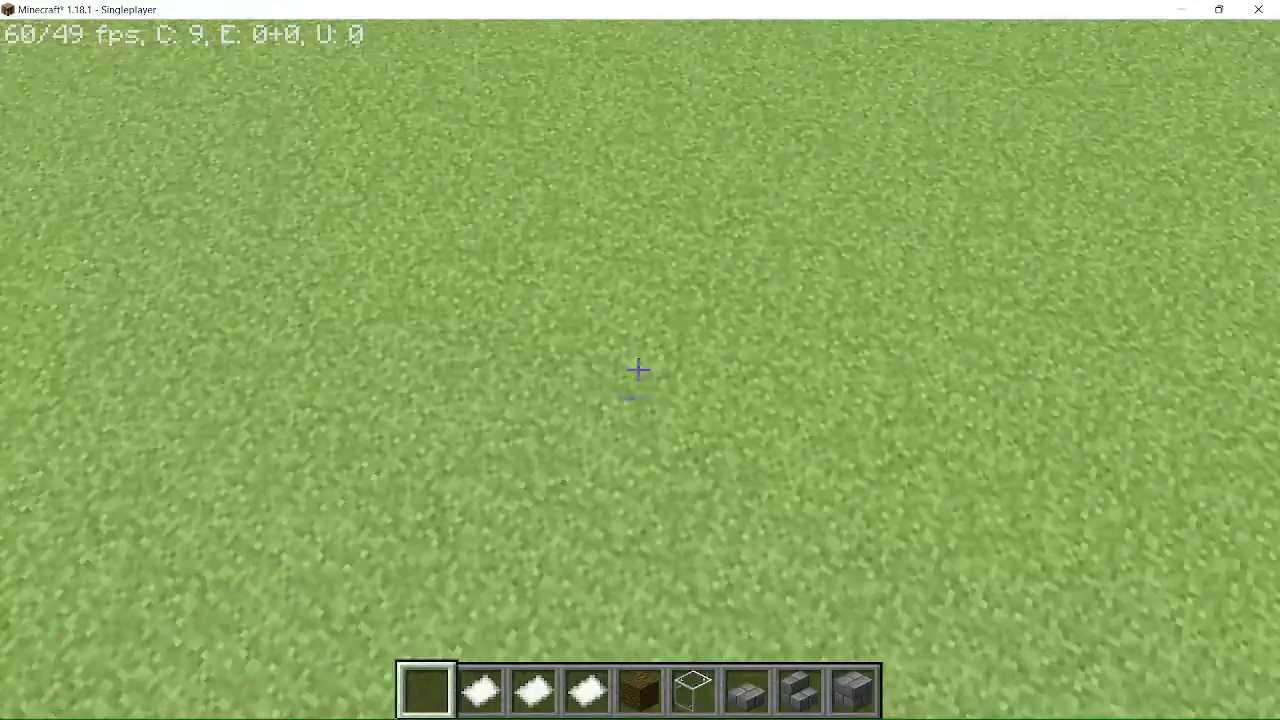
{"action": "scroll", "coordinate": [638, 370], "scroll_direction": "up", "scroll_amount": 1}
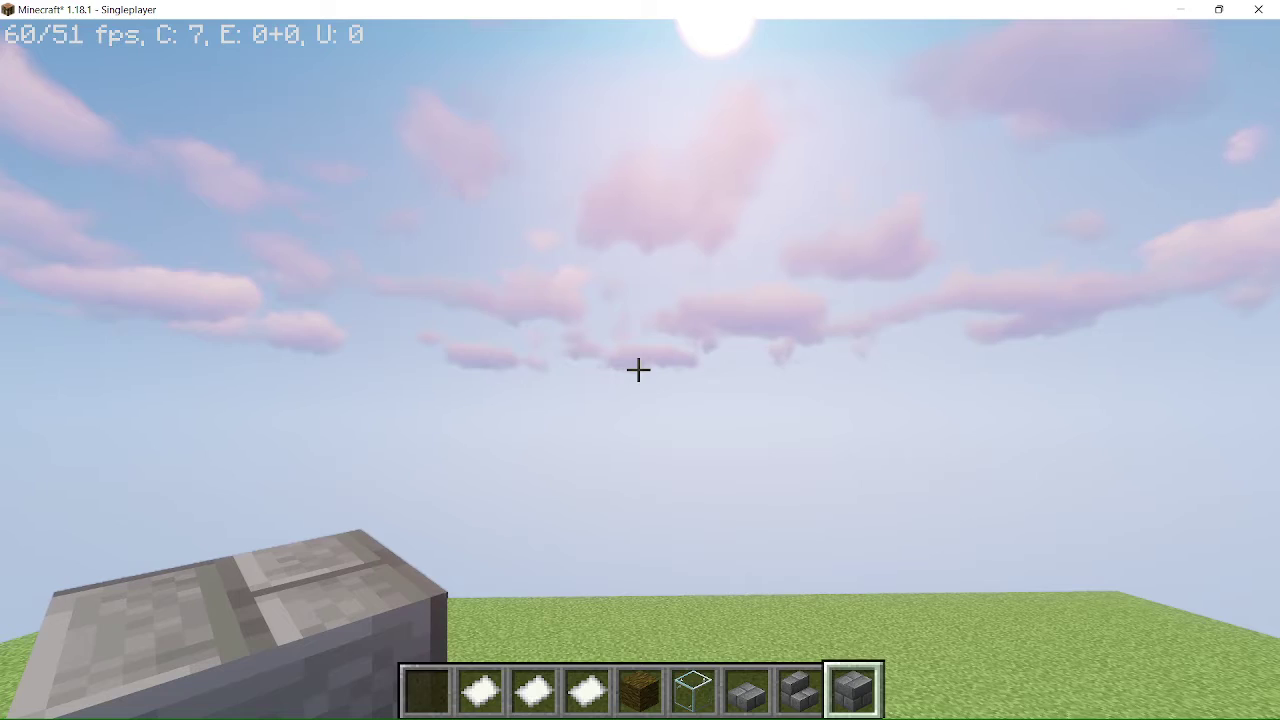
{"action": "scroll", "coordinate": [638, 370], "scroll_direction": "up", "scroll_amount": 4}
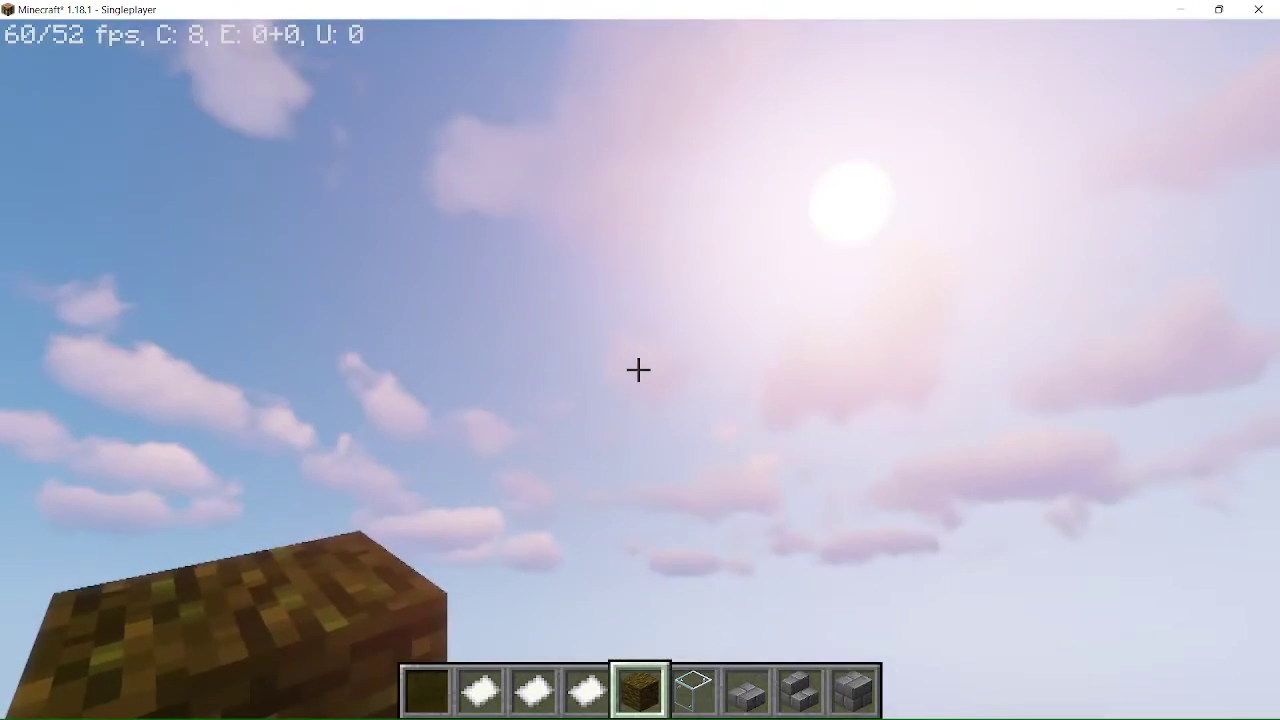
{"action": "scroll", "coordinate": [638, 370], "scroll_direction": "down", "scroll_amount": 1}
{"action": "scroll", "coordinate": [638, 370], "scroll_direction": "up", "scroll_amount": 1}
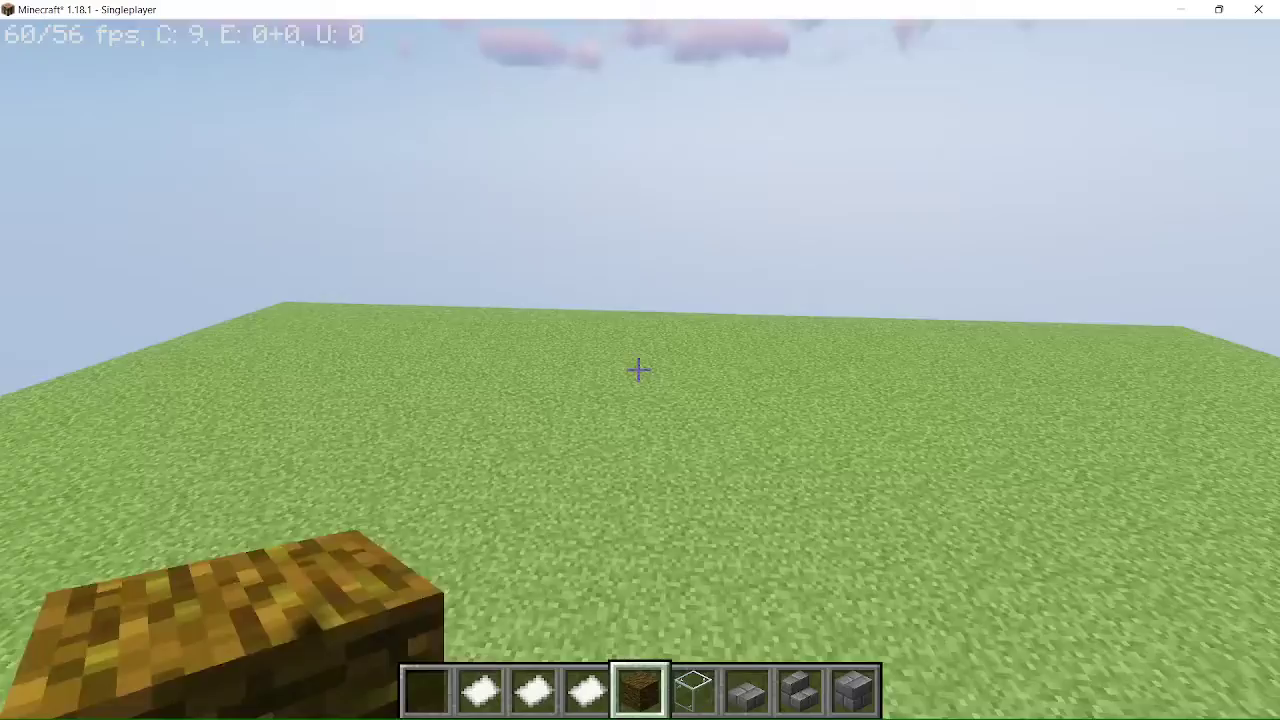
{"action": "scroll", "coordinate": [638, 370], "scroll_direction": "down", "scroll_amount": 1}
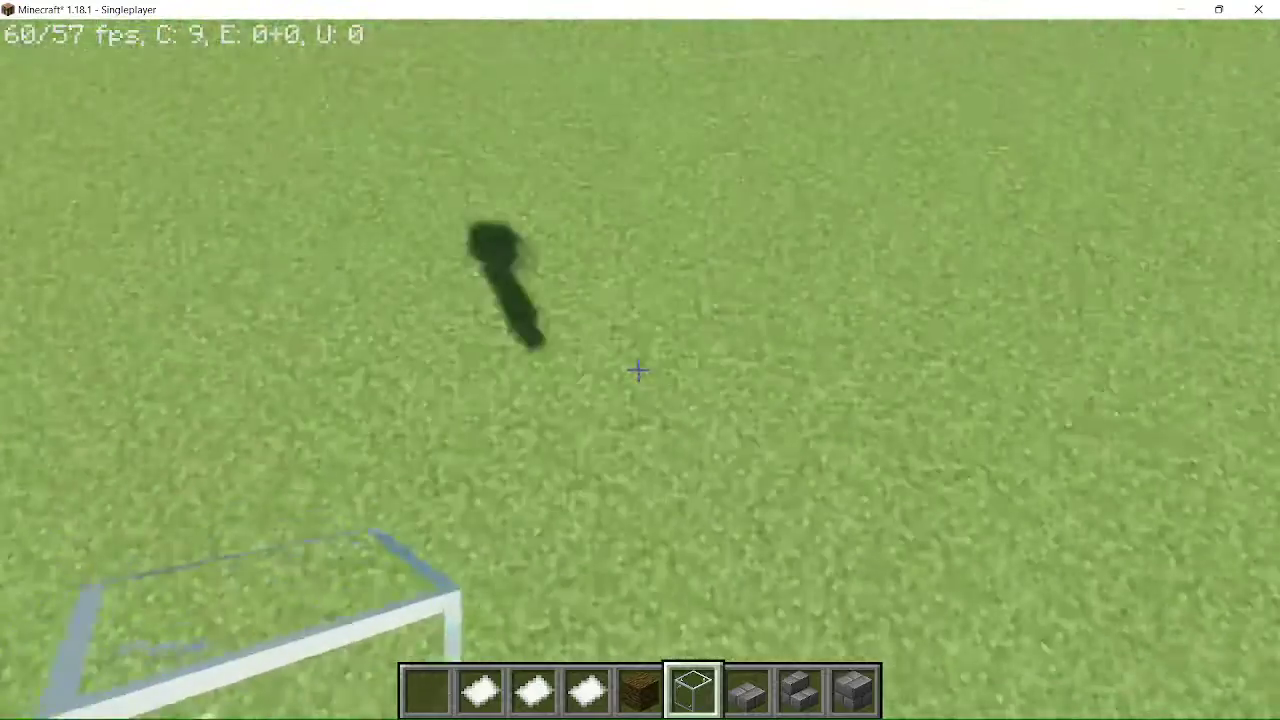
Step: Place two test glass blocks on the grass and break the test glass
{"action": "right_click", "coordinate": [638, 370]}
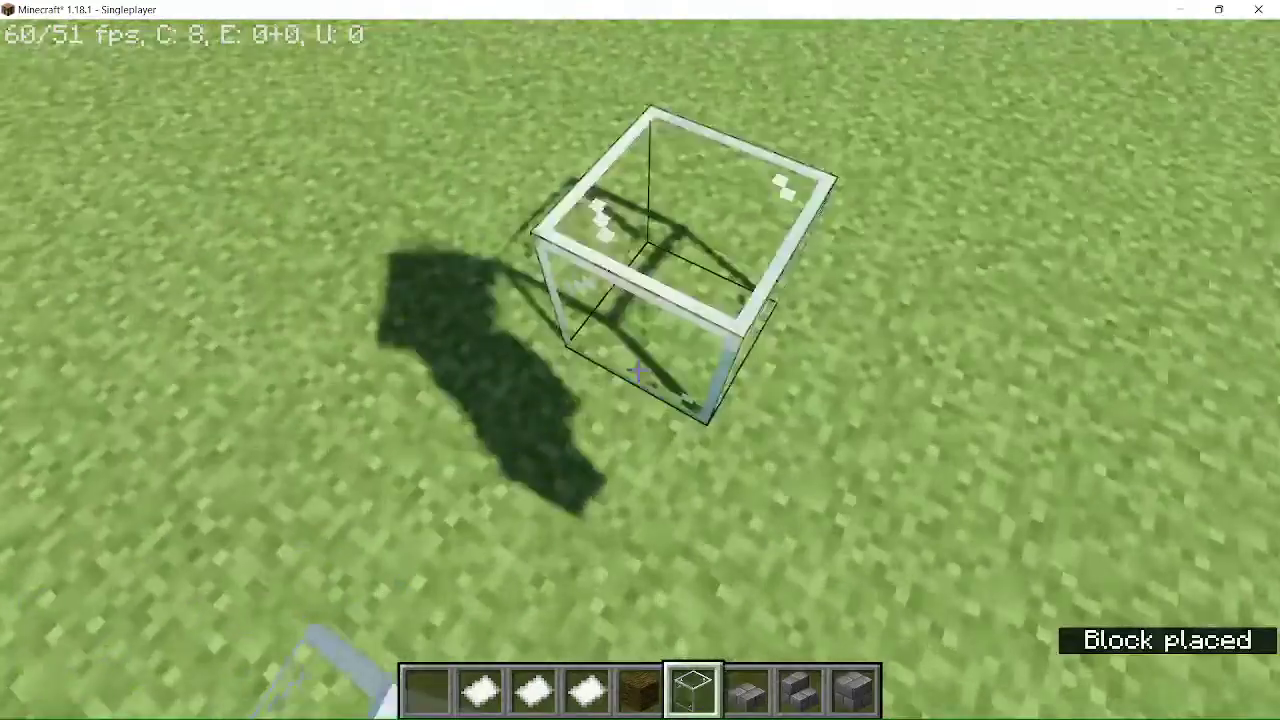
{"action": "right_click", "coordinate": [638, 370]}
{"action": "left_click", "coordinate": [638, 370]}
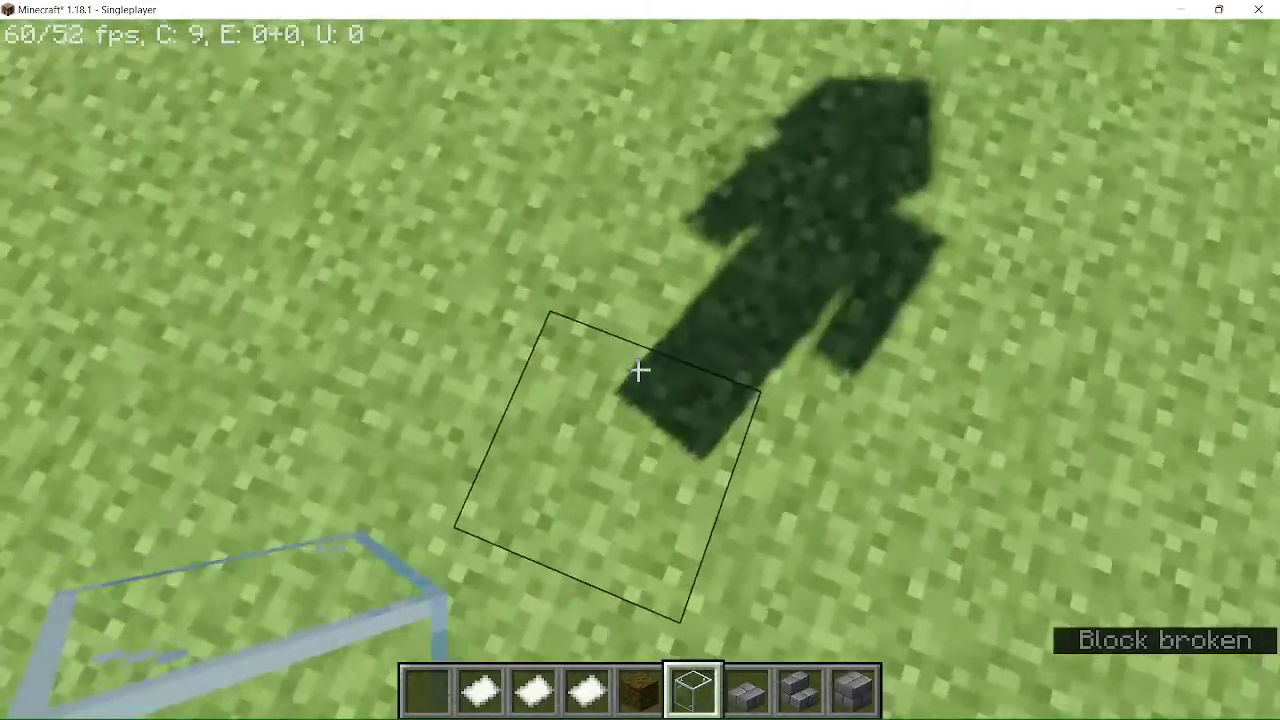
Step: Try the house-builder flat roof item, fly up and back down, and open the inventory
{"action": "key", "text": "2"}
{"action": "scroll", "coordinate": [638, 370], "scroll_direction": "down", "scroll_amount": 1}
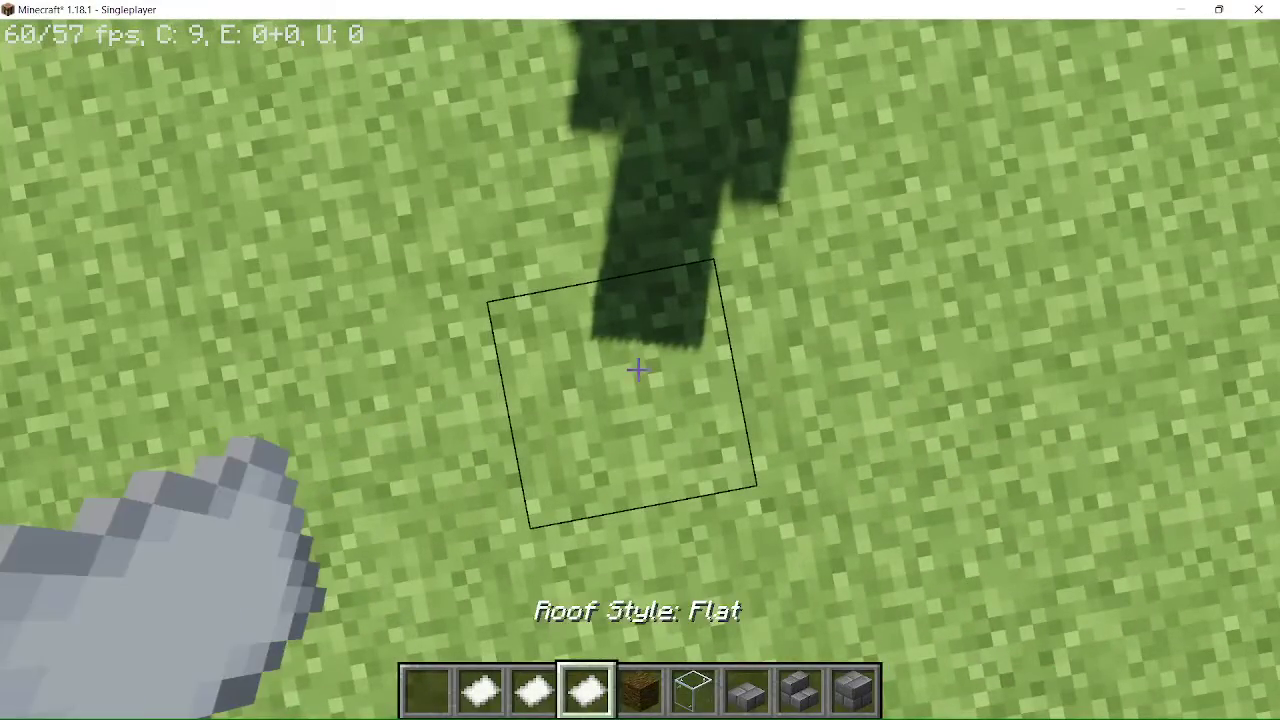
{"action": "right_click", "coordinate": [638, 370]}
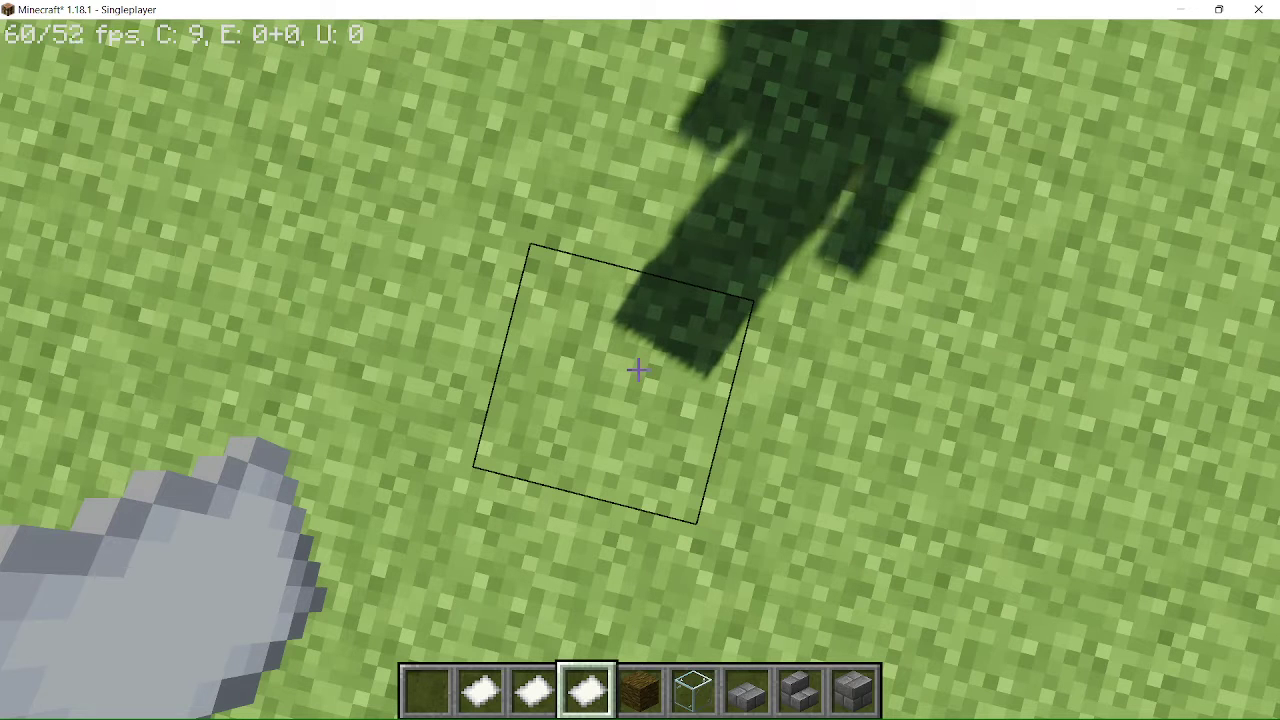
{"action": "scroll", "coordinate": [638, 370], "scroll_direction": "up", "scroll_amount": 2}
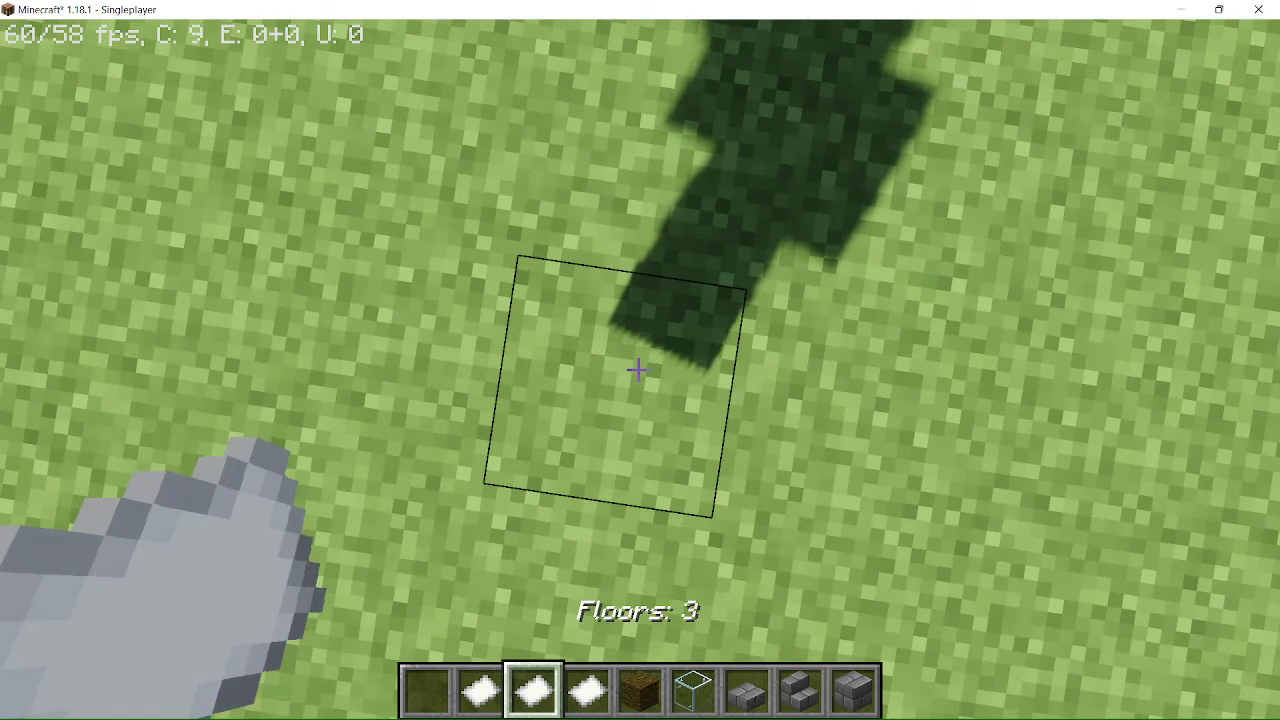
{"action": "scroll", "coordinate": [638, 370], "scroll_direction": "down", "scroll_amount": 1}
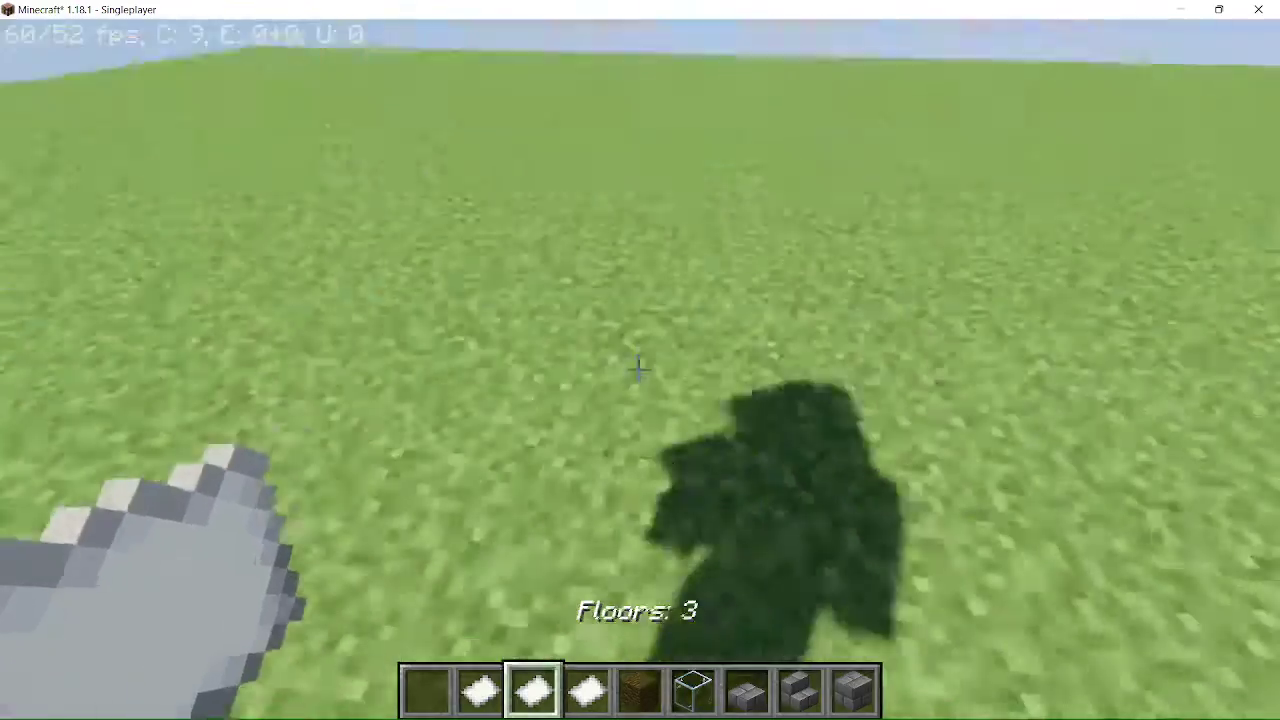
{"action": "scroll", "coordinate": [638, 370], "scroll_direction": "up", "scroll_amount": 2}
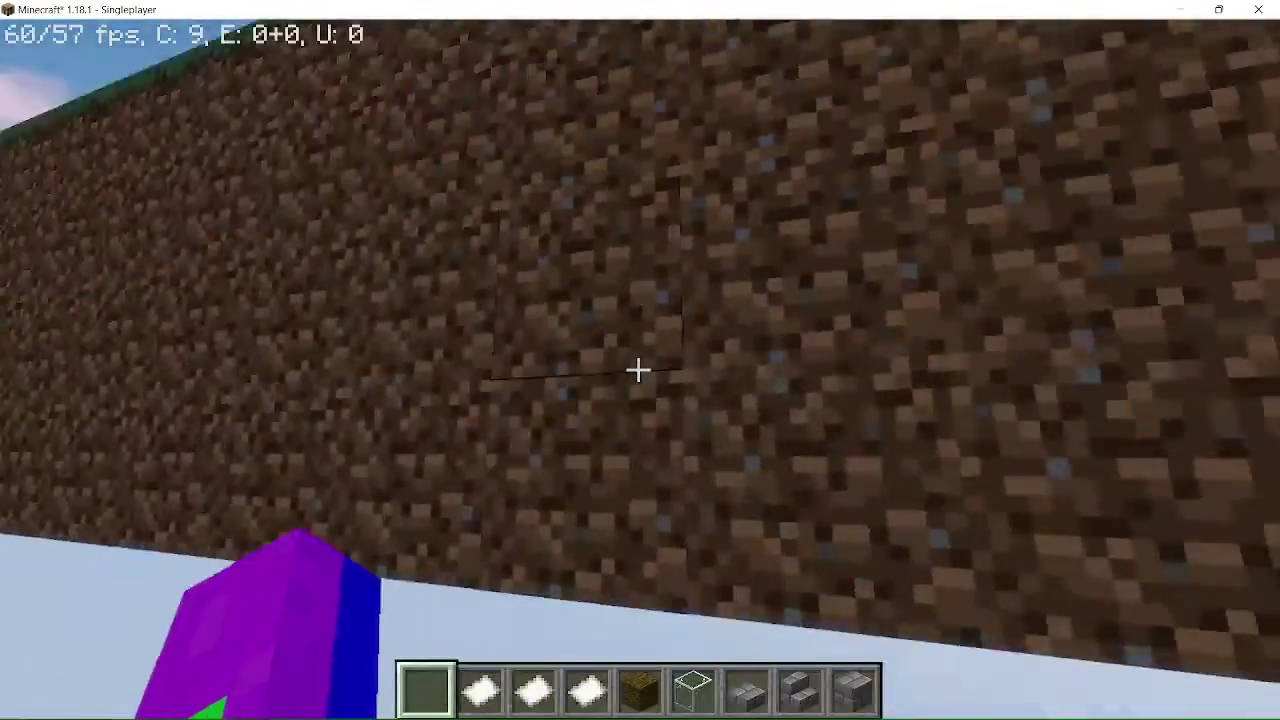
{"action": "key", "text": "space"}
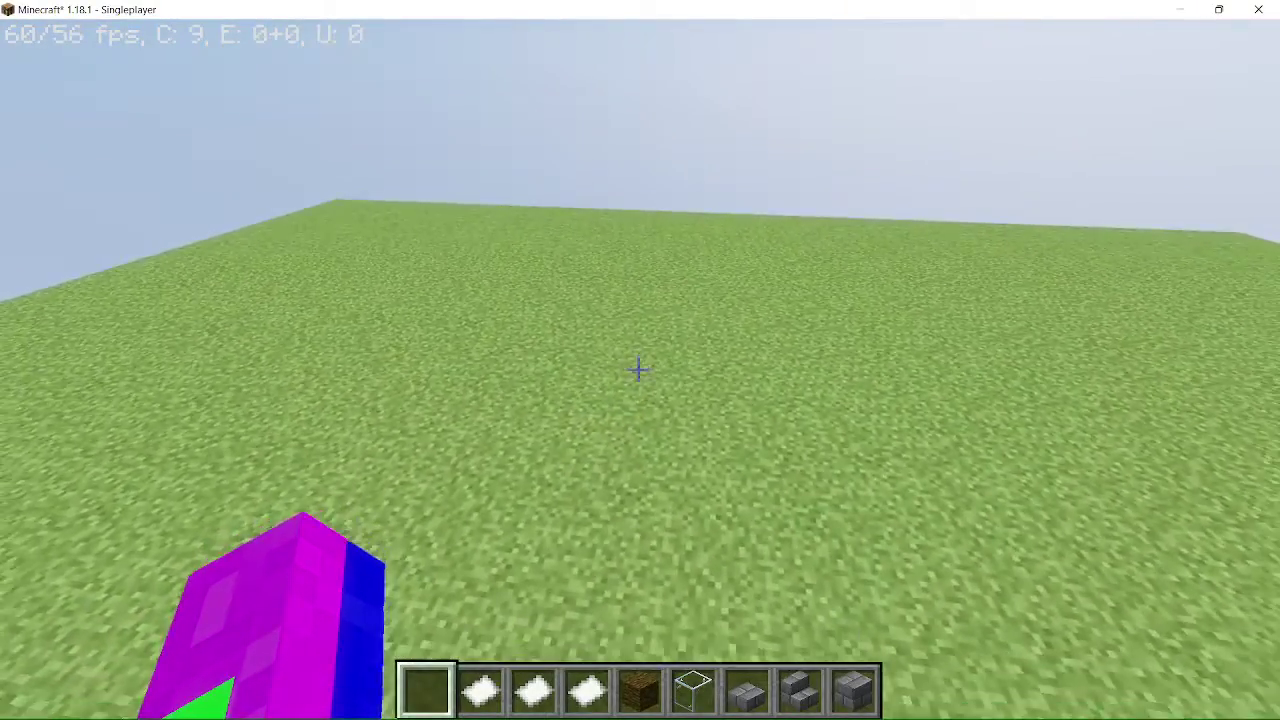
{"action": "key", "text": "shift"}
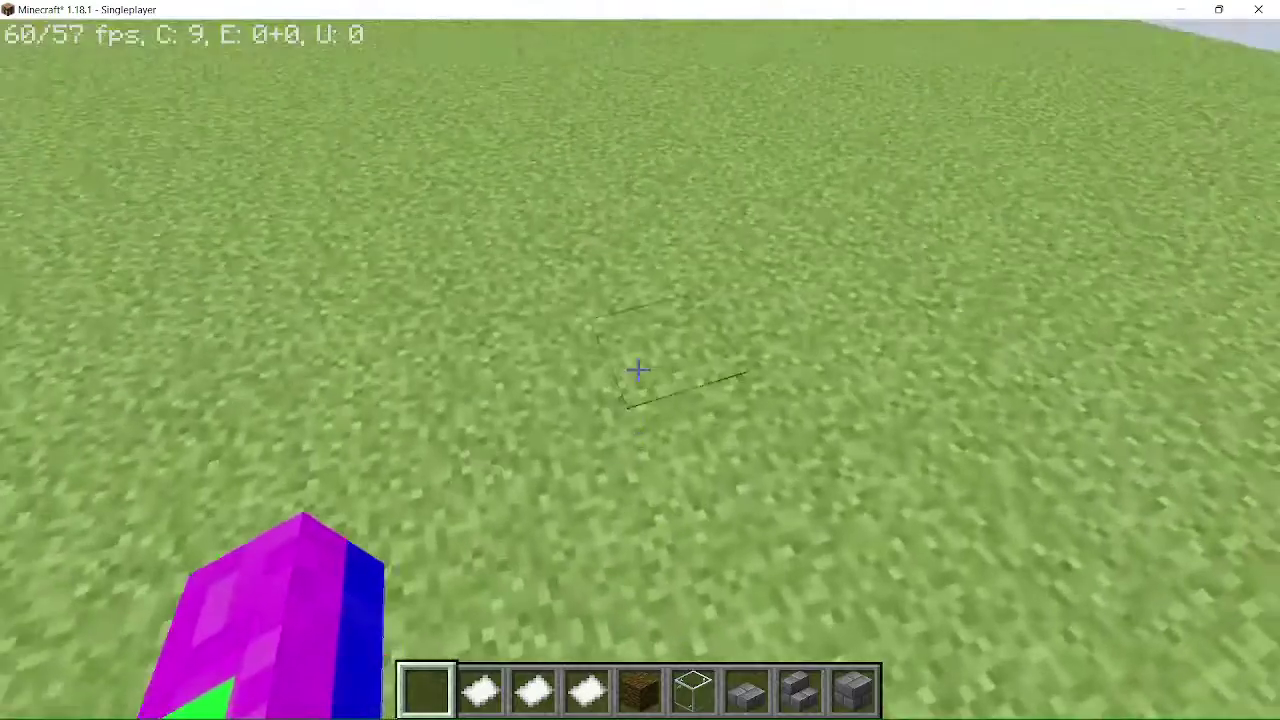
{"action": "scroll", "coordinate": [638, 370], "scroll_direction": "down", "scroll_amount": 1}
{"action": "scroll", "coordinate": [638, 370], "scroll_direction": "up", "scroll_amount": 1}
{"action": "key", "text": "e"}
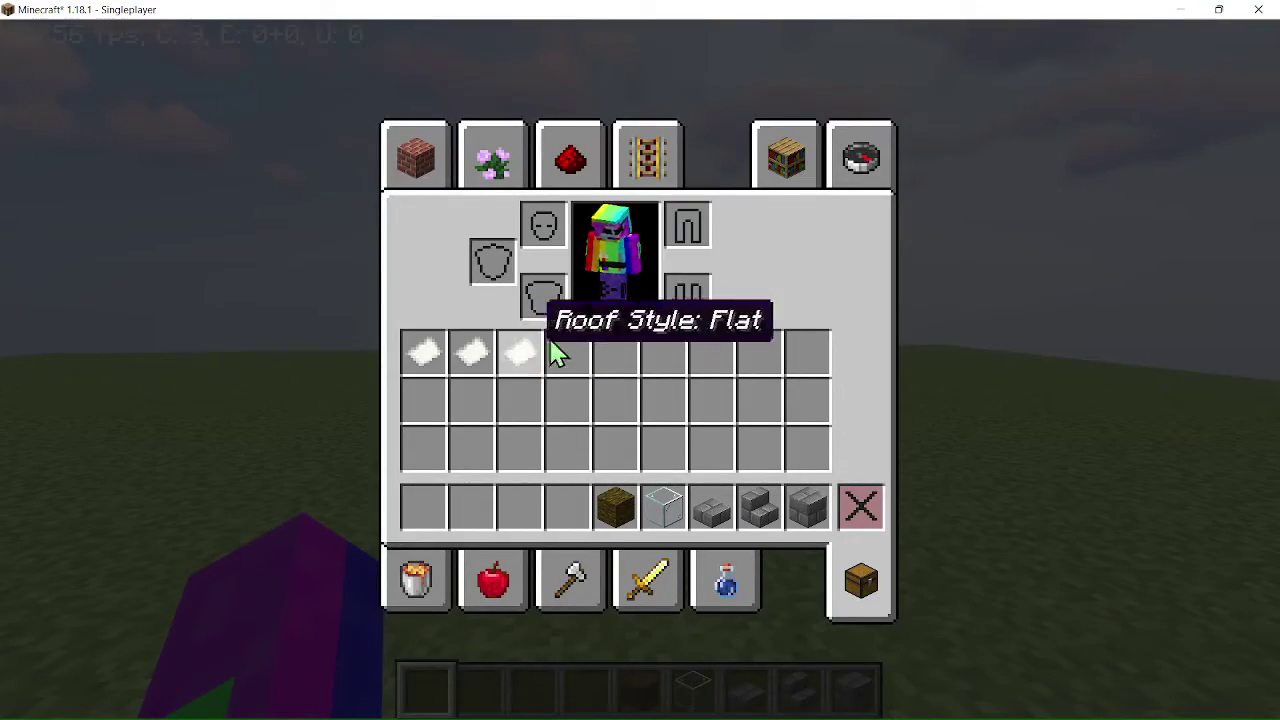
Step: Browse door blocks in the creative item search, then return to the world
{"action": "left_click", "coordinate": [897, 165]}
{"action": "type", "text": "door"}
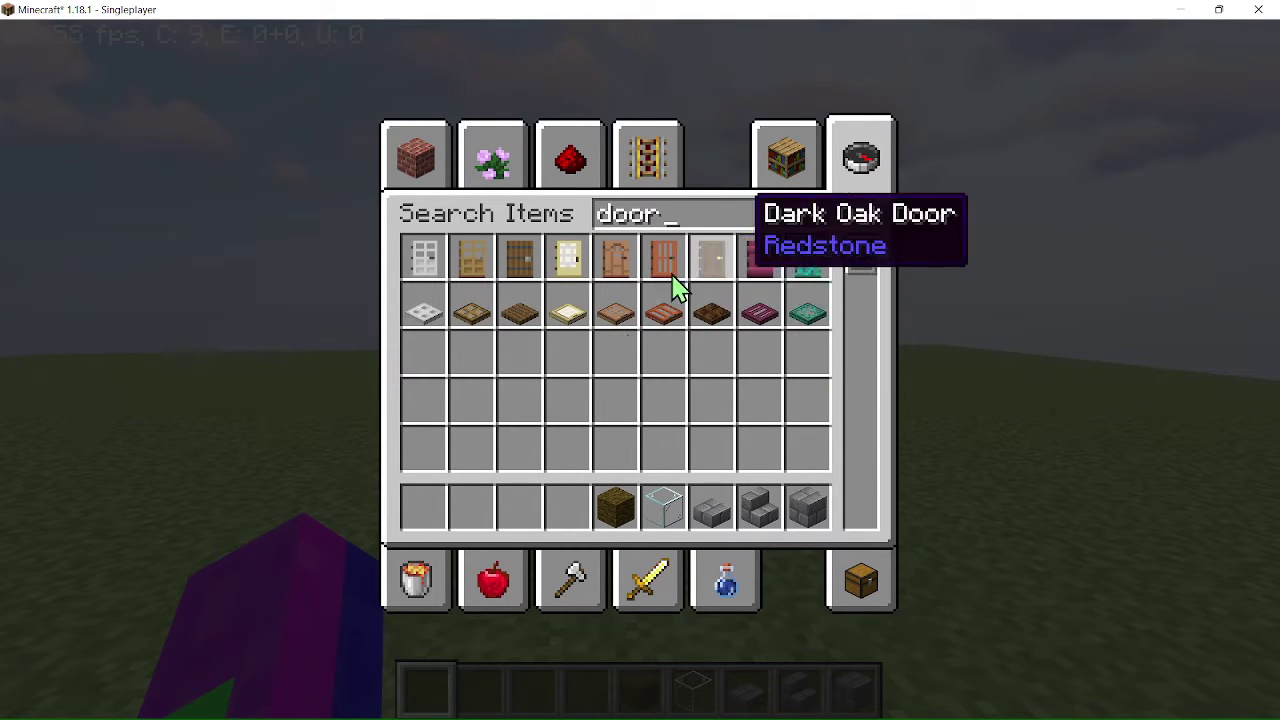
{"action": "key", "text": "Escape"}
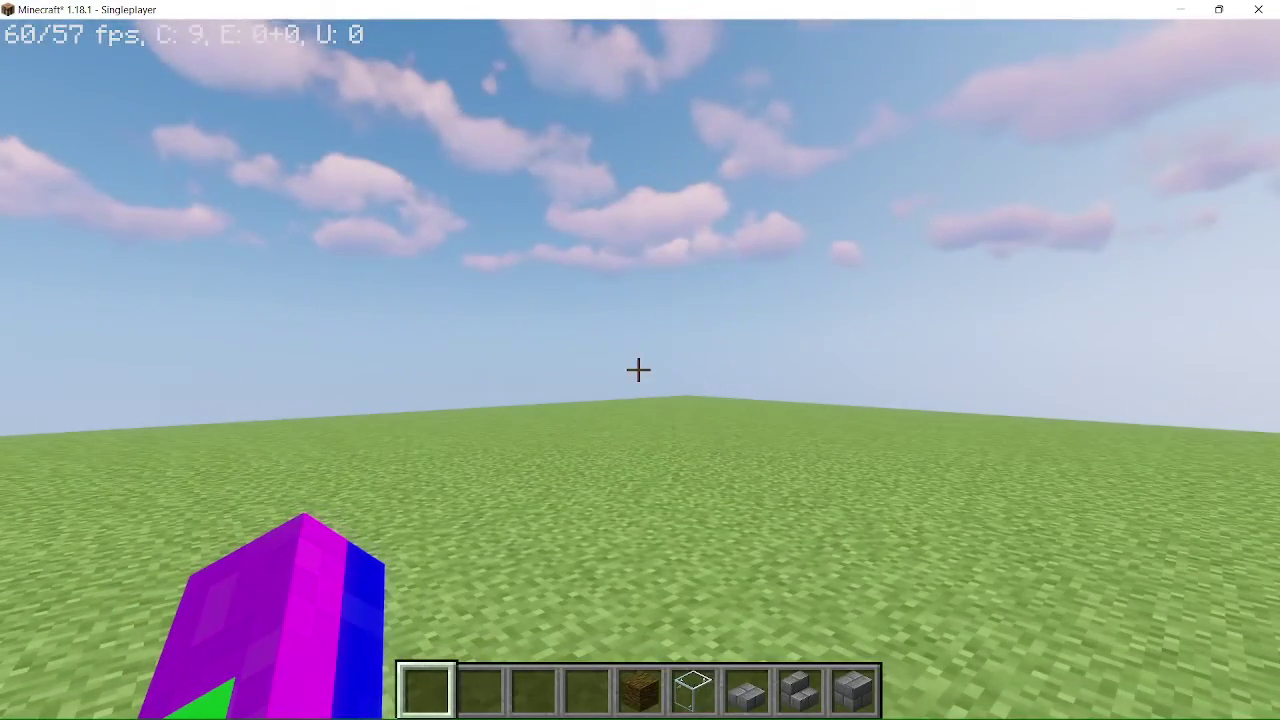
Step: Cycle through the hotbar blocks and start a Jungle Wood cluster on the grass
{"action": "key", "text": "5"}
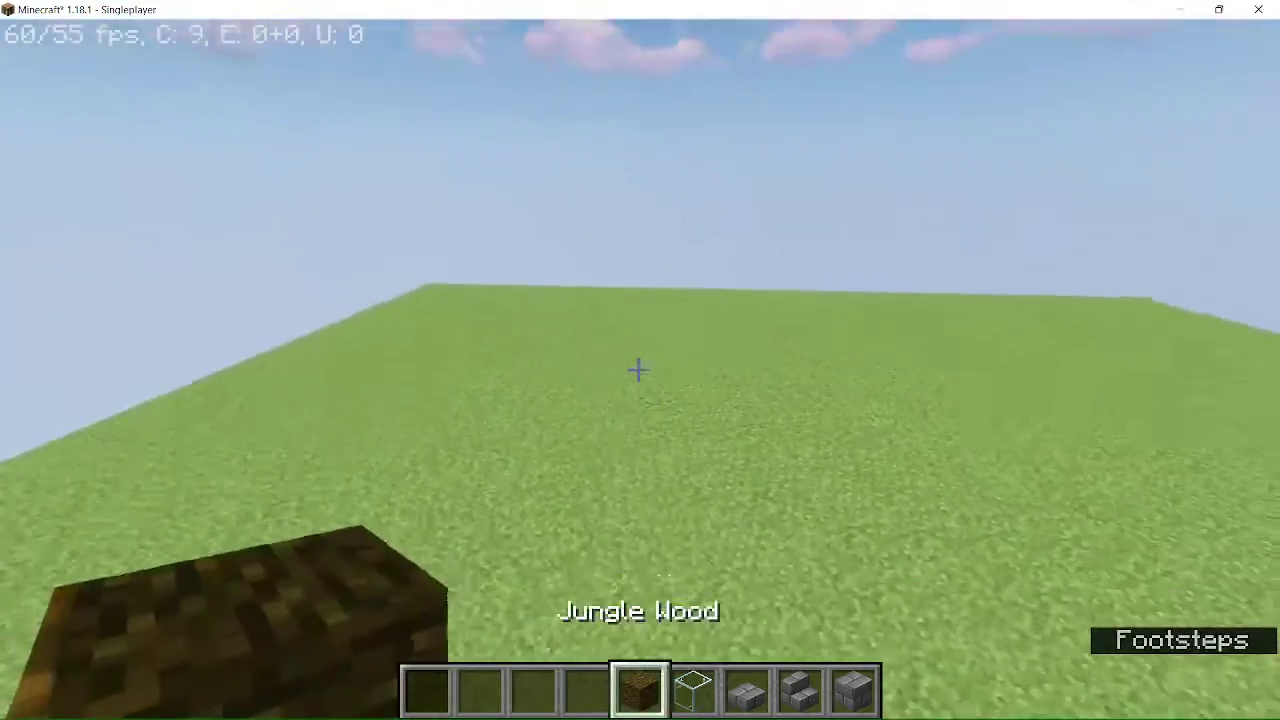
{"action": "key", "text": "8"}
{"action": "key", "text": "9"}
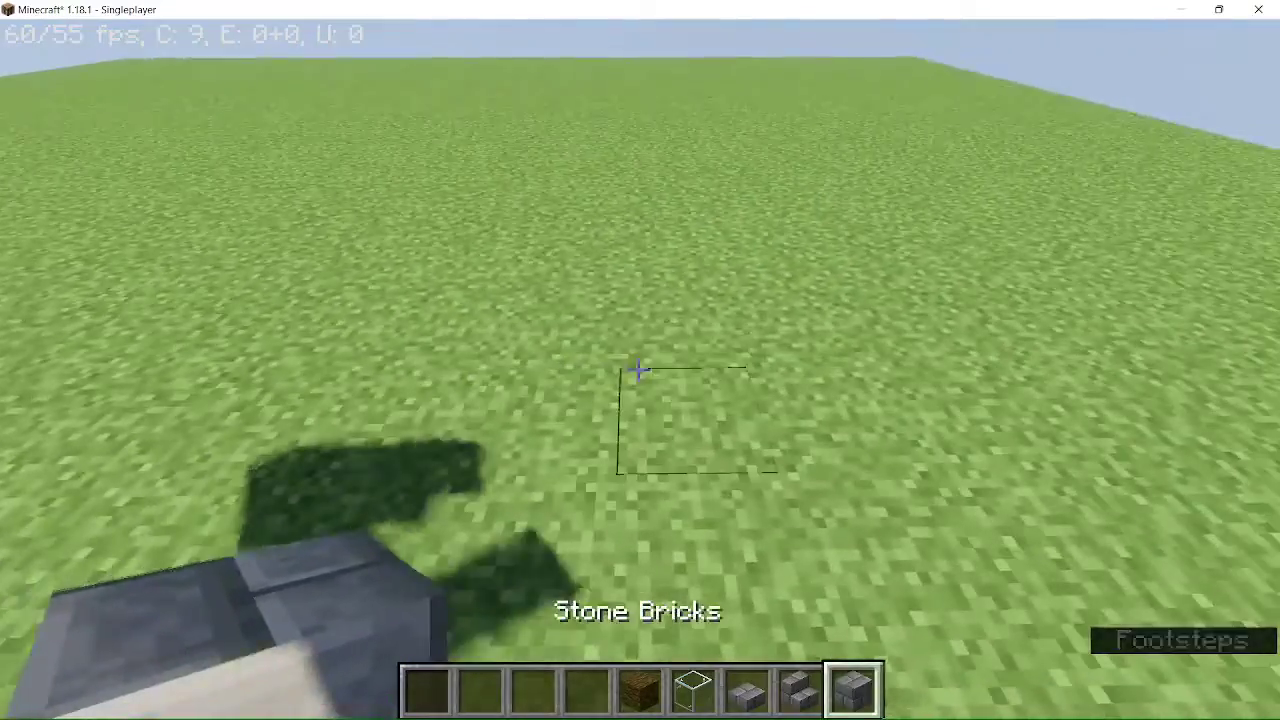
{"action": "key", "text": "6"}
{"action": "key", "text": "5"}
{"action": "right_click", "coordinate": [640, 369]}
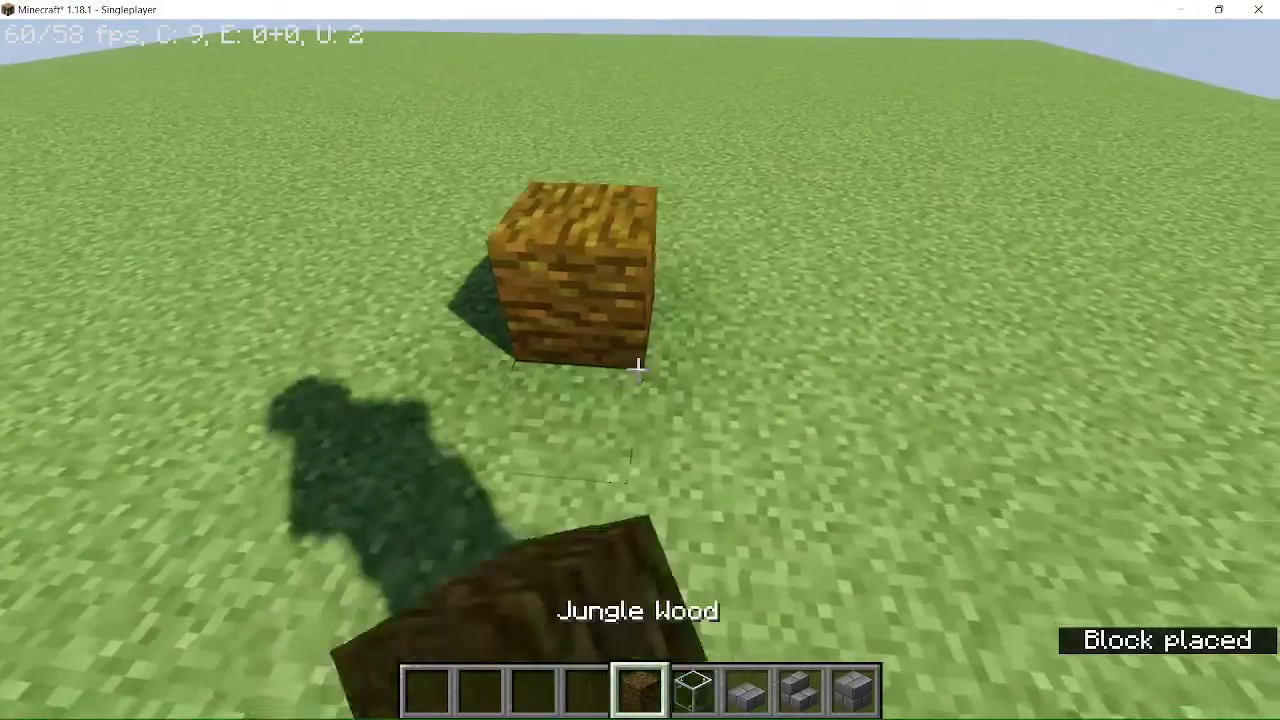
{"action": "right_click", "coordinate": [640, 369]}
{"action": "right_click", "coordinate": [640, 369]}
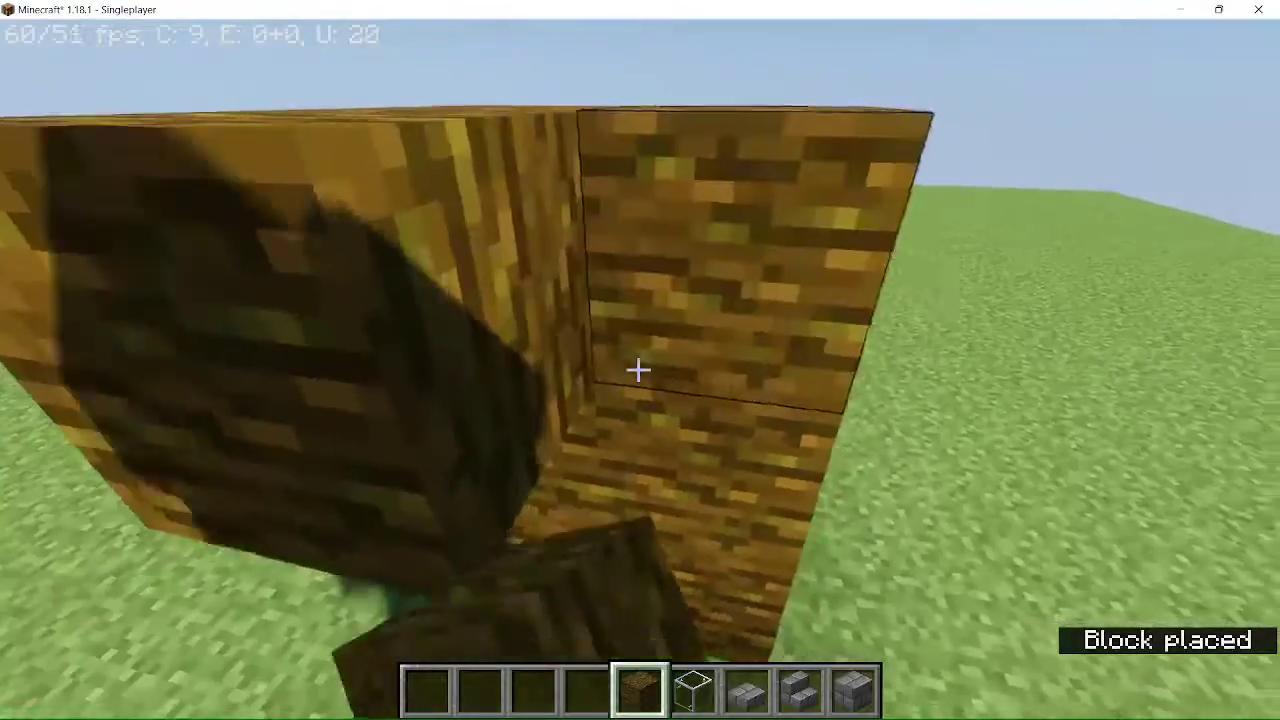
{"action": "left_click", "coordinate": [638, 369]}
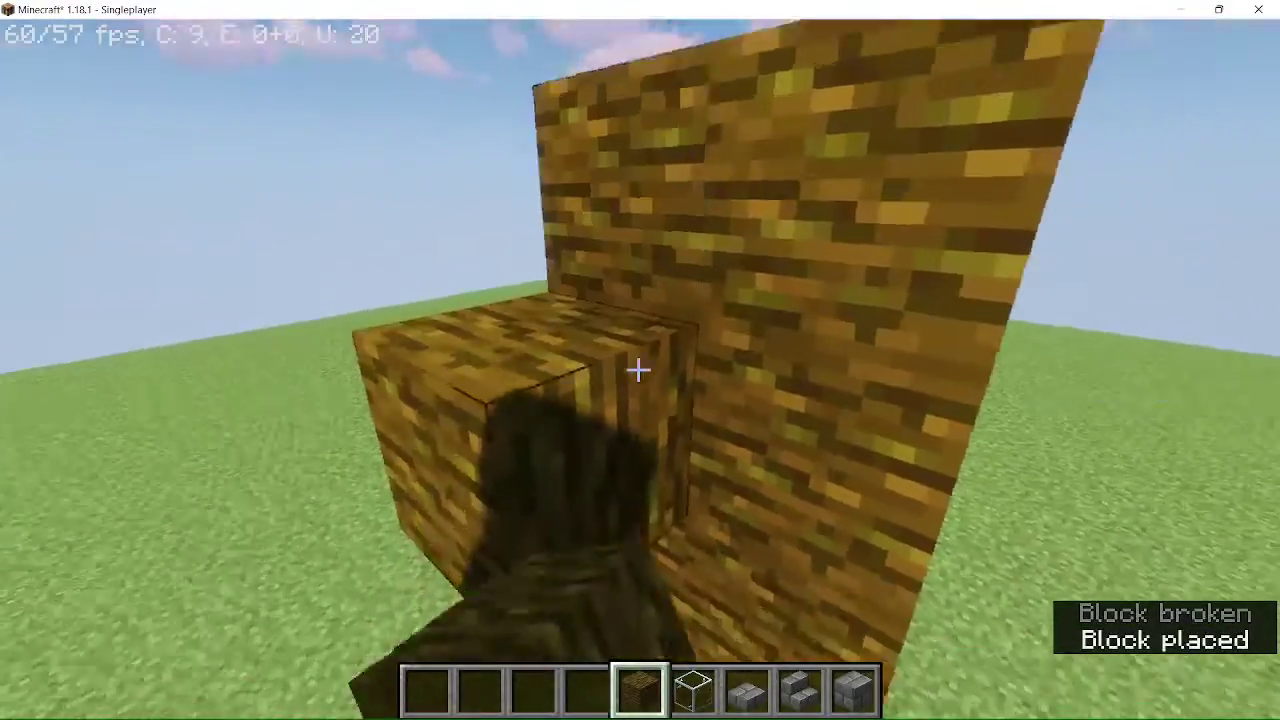
{"action": "left_click", "coordinate": [638, 370]}
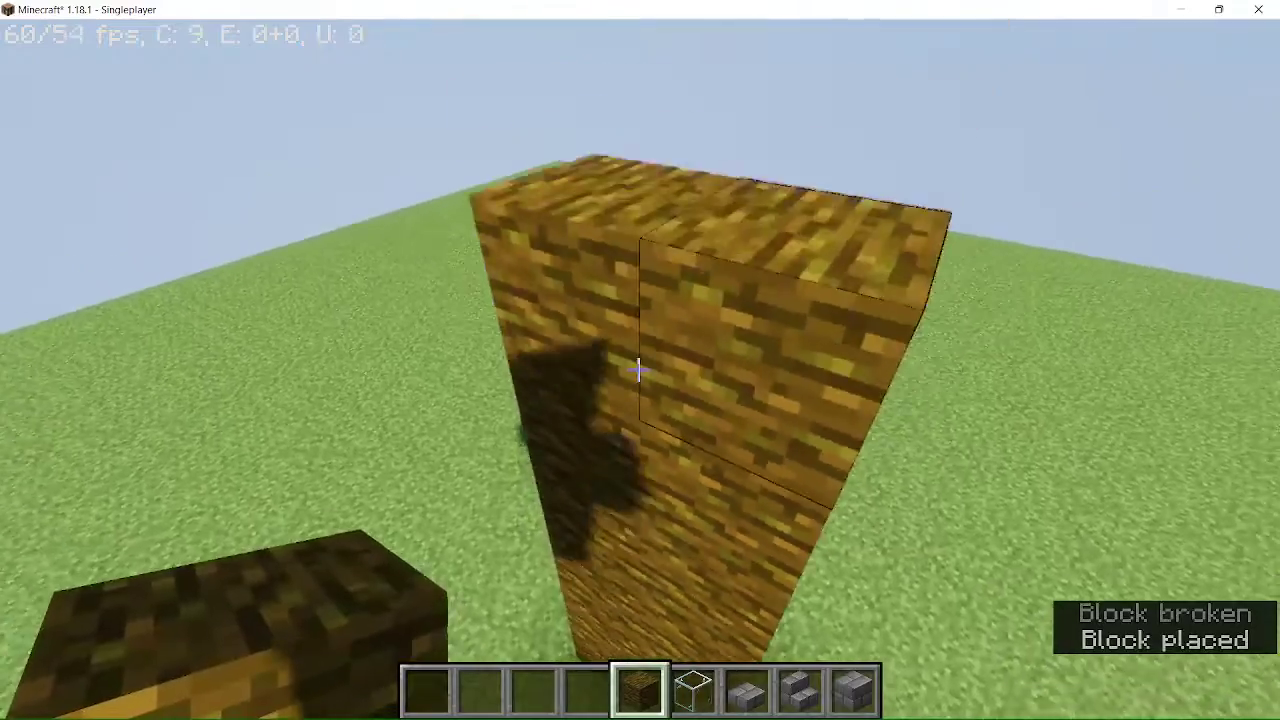
{"action": "right_click", "coordinate": [638, 370]}
Step: Back away and stack and trim the first Jungle Wood pillar
{"action": "key", "text": "s"}
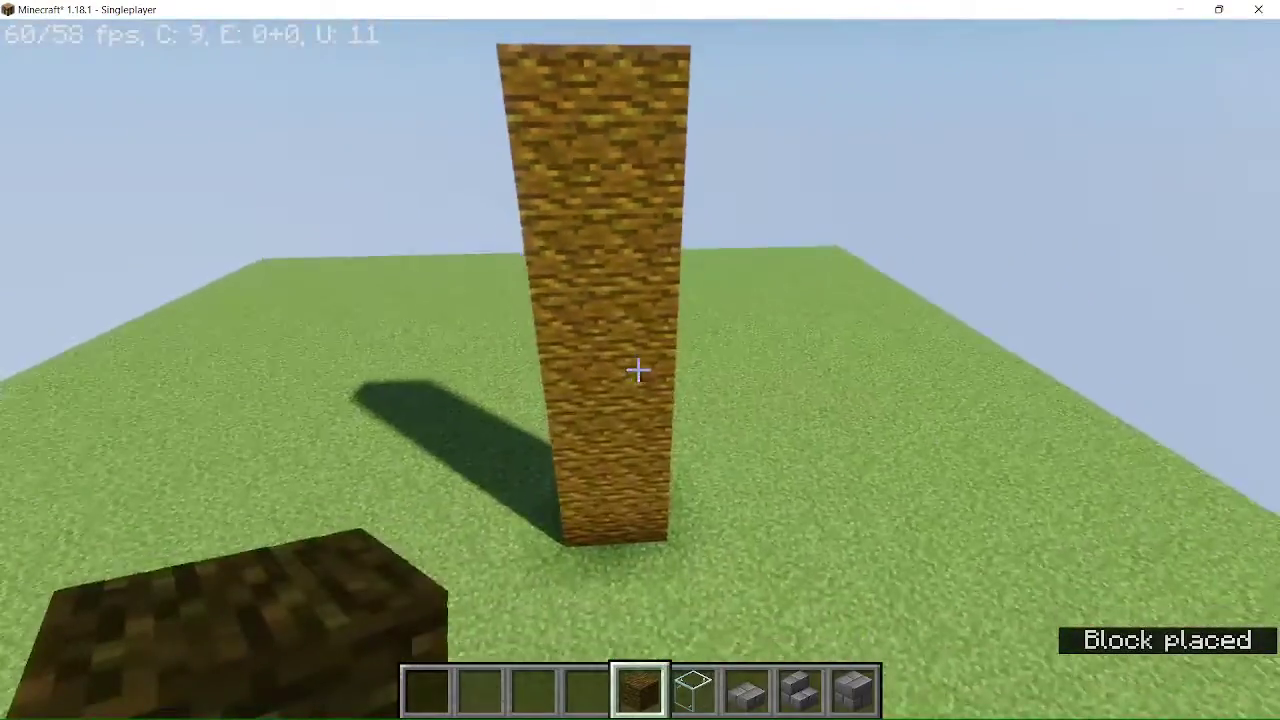
{"action": "key", "text": "s"}
{"action": "key", "text": "w"}
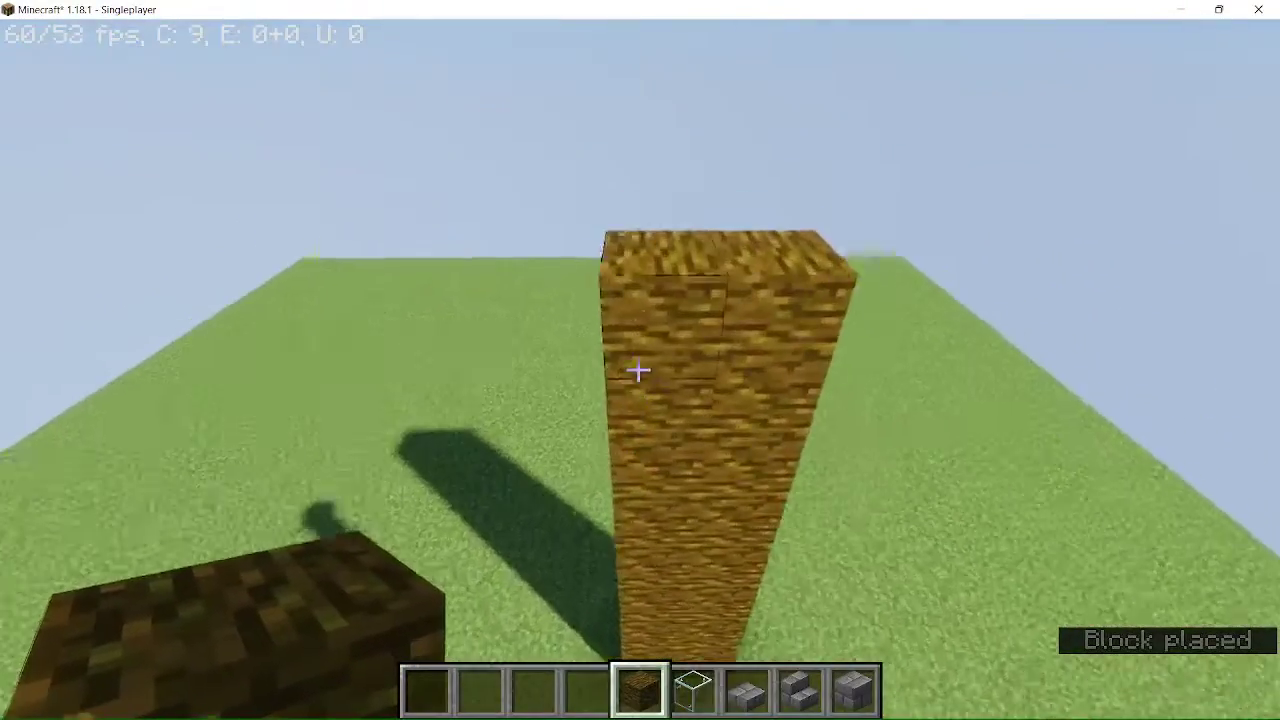
{"action": "key", "text": "s"}
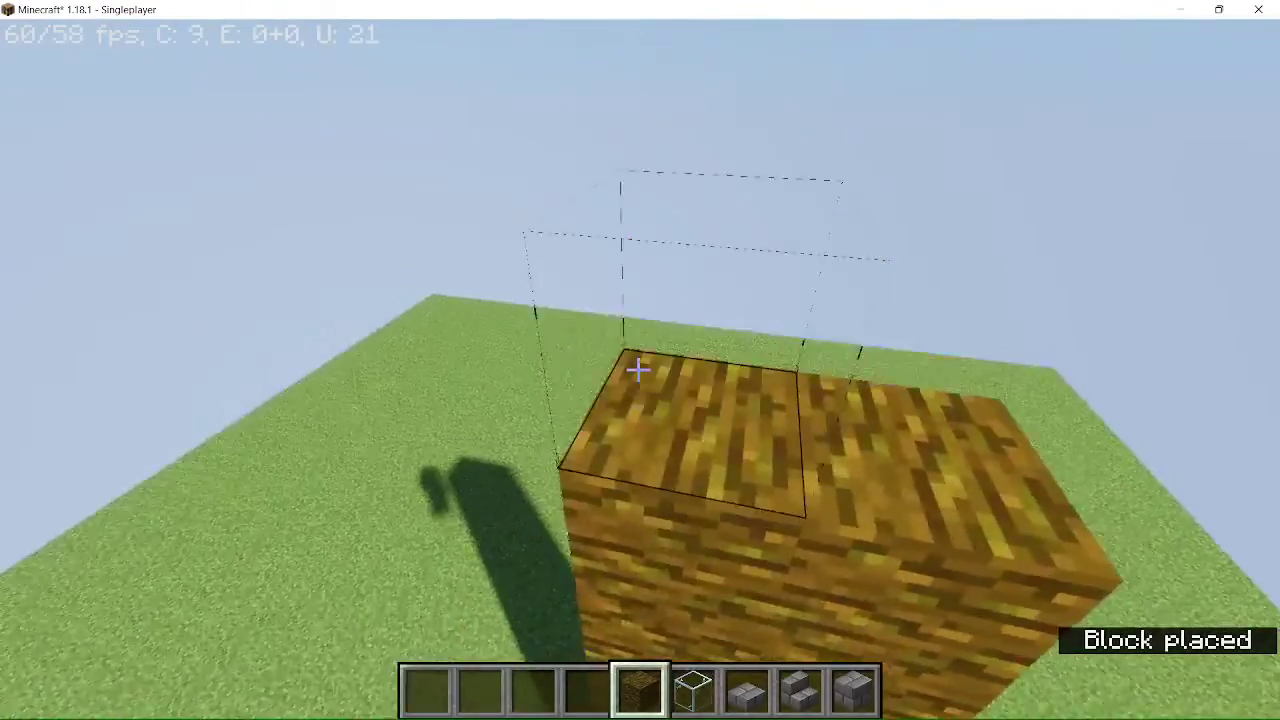
{"action": "right_click", "coordinate": [638, 370]}
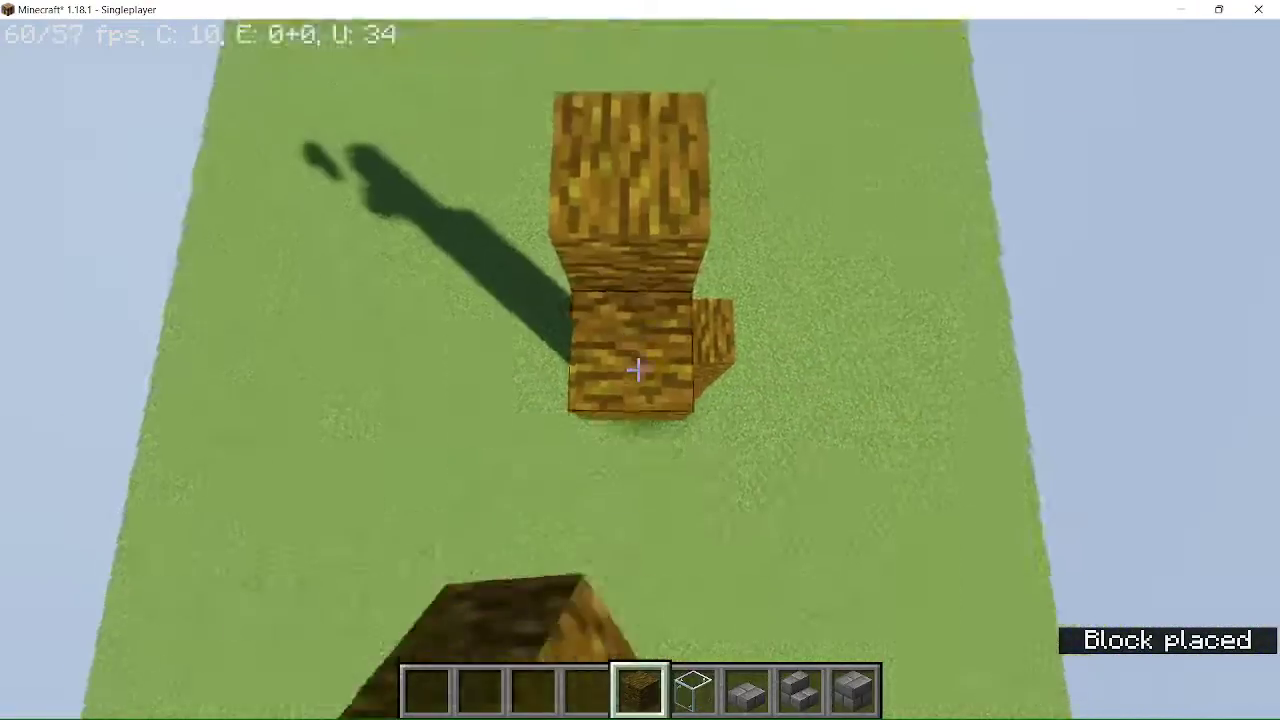
{"action": "left_click", "coordinate": [638, 370]}
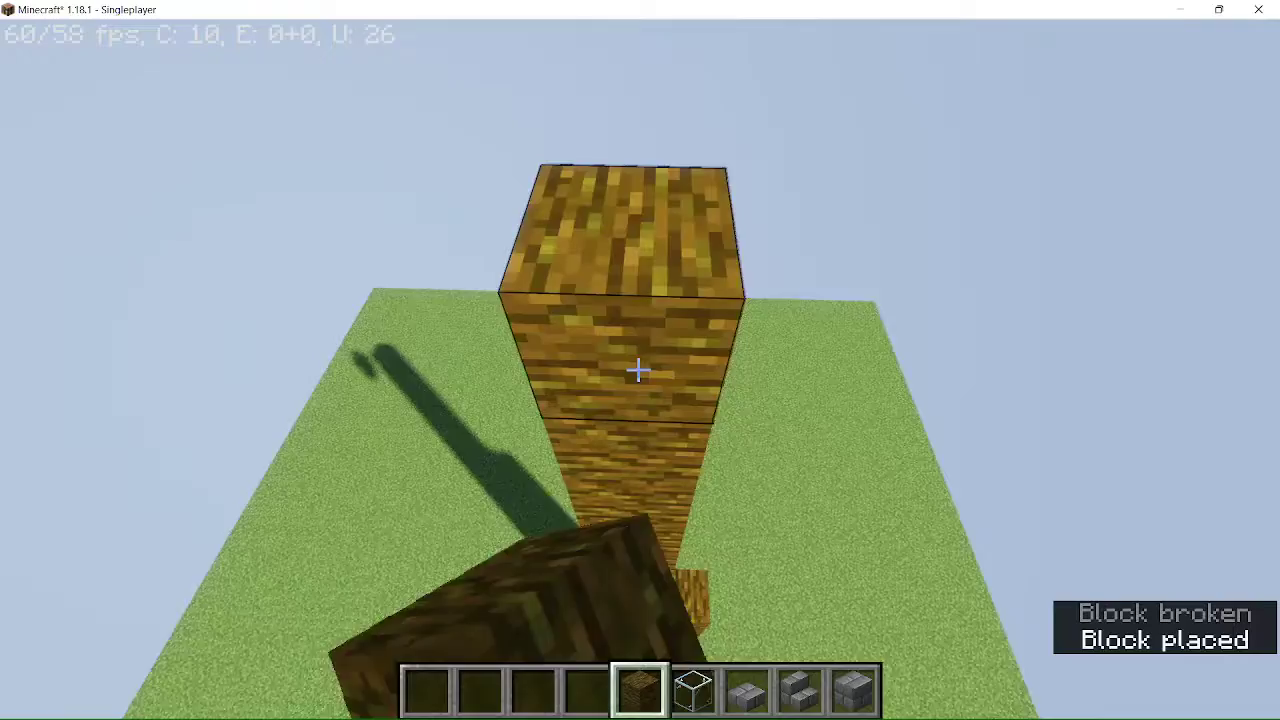
{"action": "left_click", "coordinate": [638, 370]}
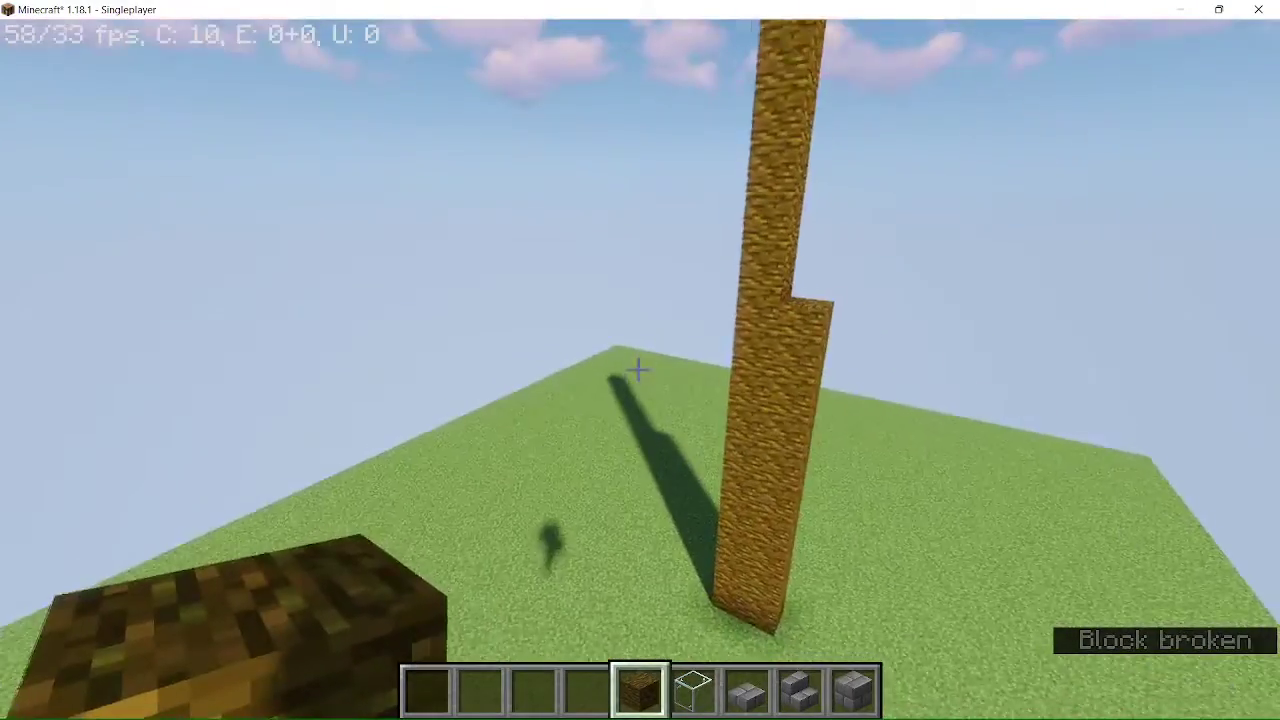
Step: Even out the pillar by breaking excess blocks and filling its gaps
{"action": "key", "text": "w"}
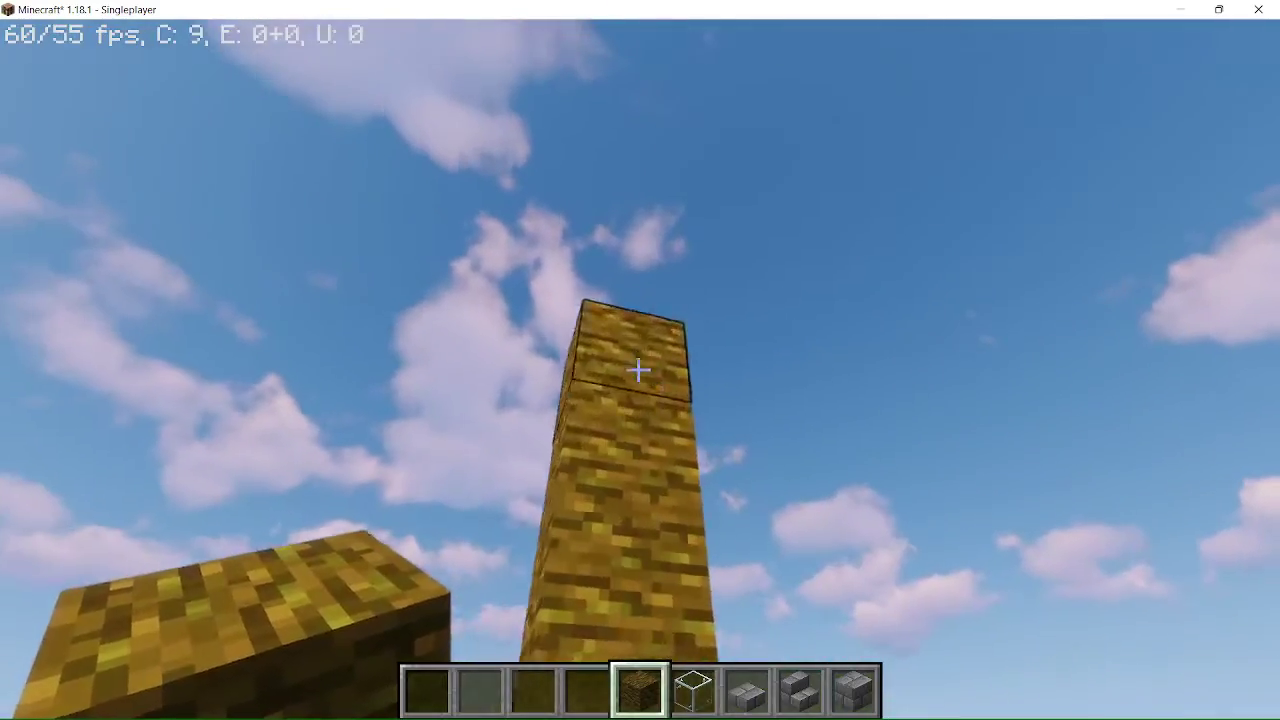
{"action": "left_click", "coordinate": [638, 370]}
{"action": "left_click", "coordinate": [638, 370]}
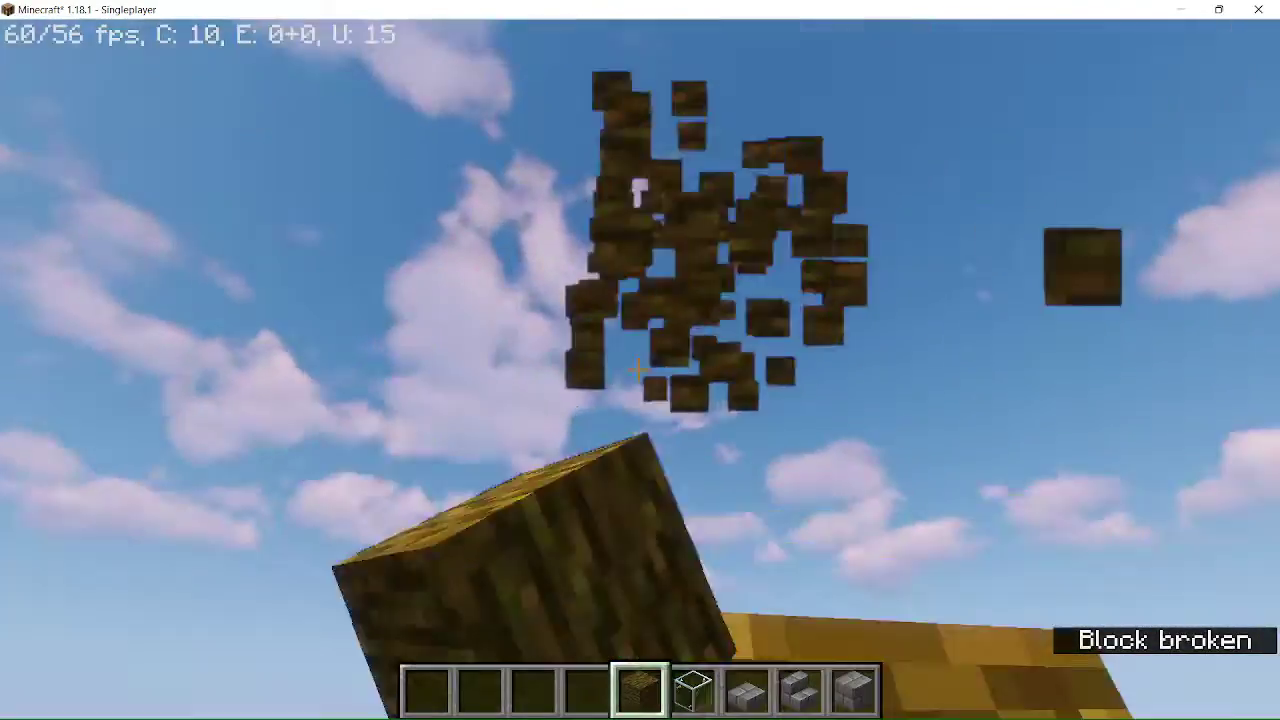
{"action": "right_click", "coordinate": [638, 370]}
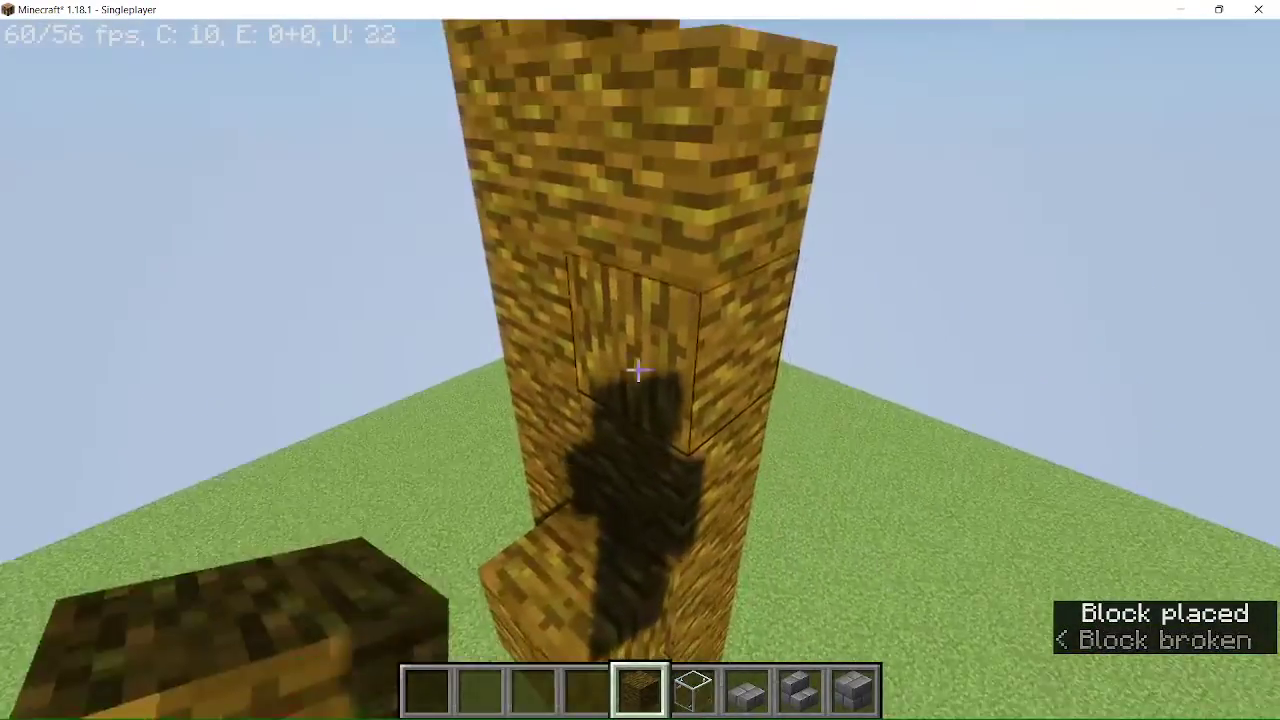
{"action": "left_click", "coordinate": [638, 370]}
{"action": "right_click", "coordinate": [638, 370]}
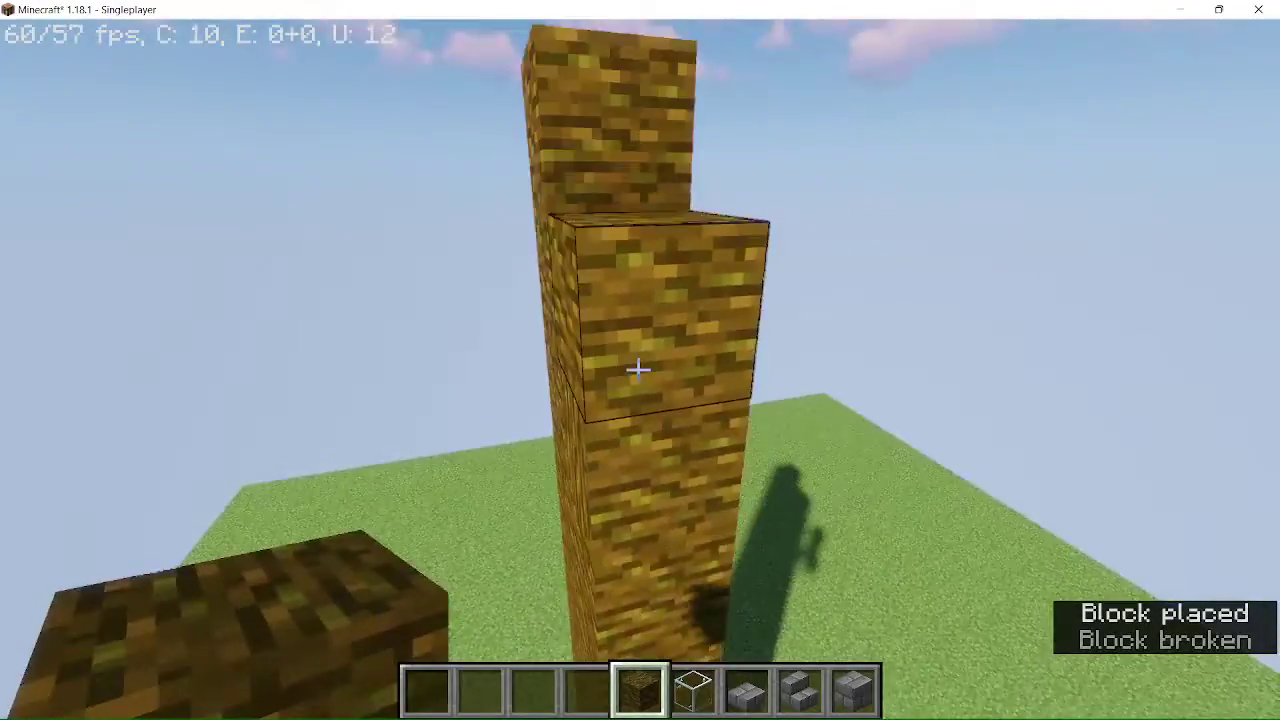
{"action": "left_click", "coordinate": [638, 370]}
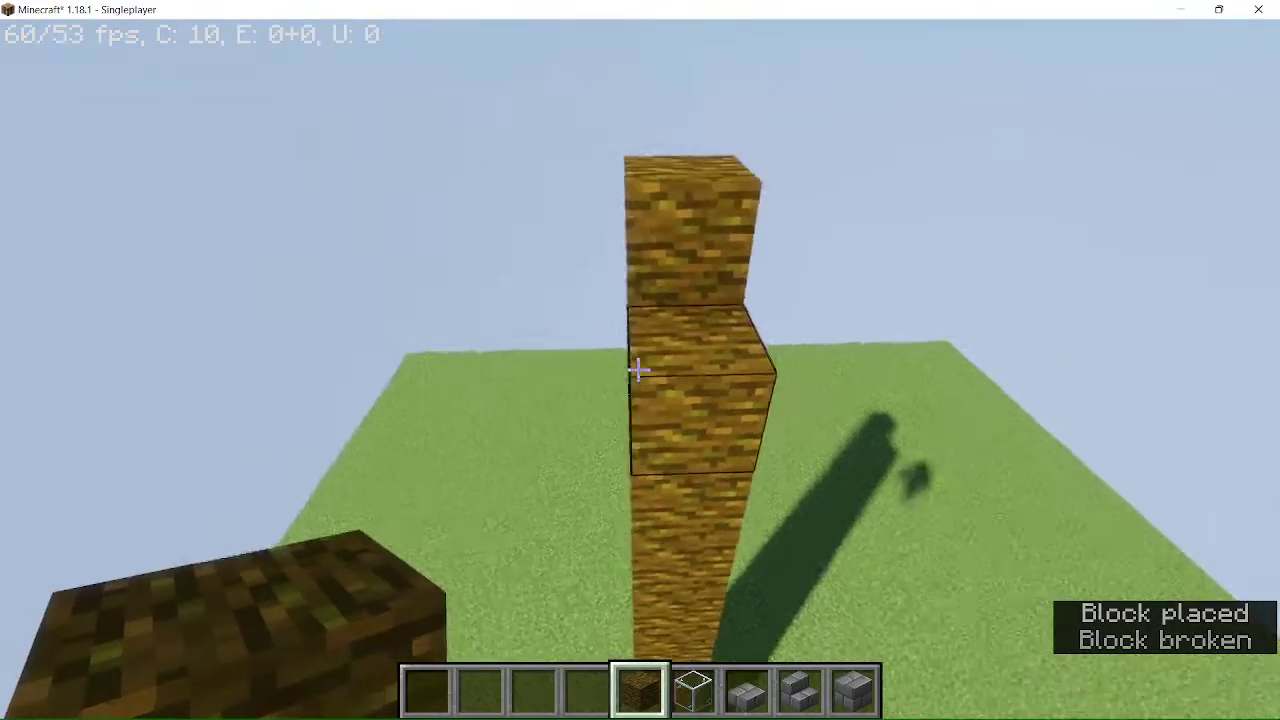
{"action": "right_click", "coordinate": [638, 370]}
Step: Approach the pillar base and test two side Jungle Wood blocks, then remove them
{"action": "key", "text": "s"}
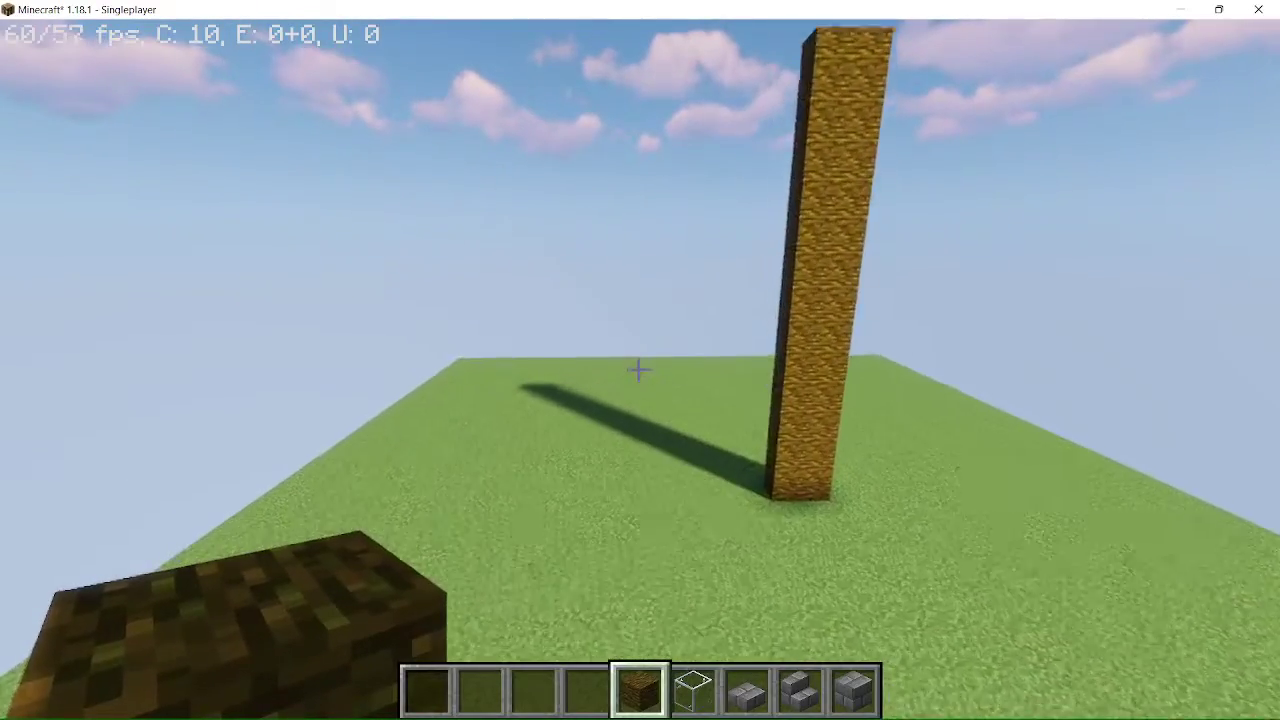
{"action": "key", "text": "w"}
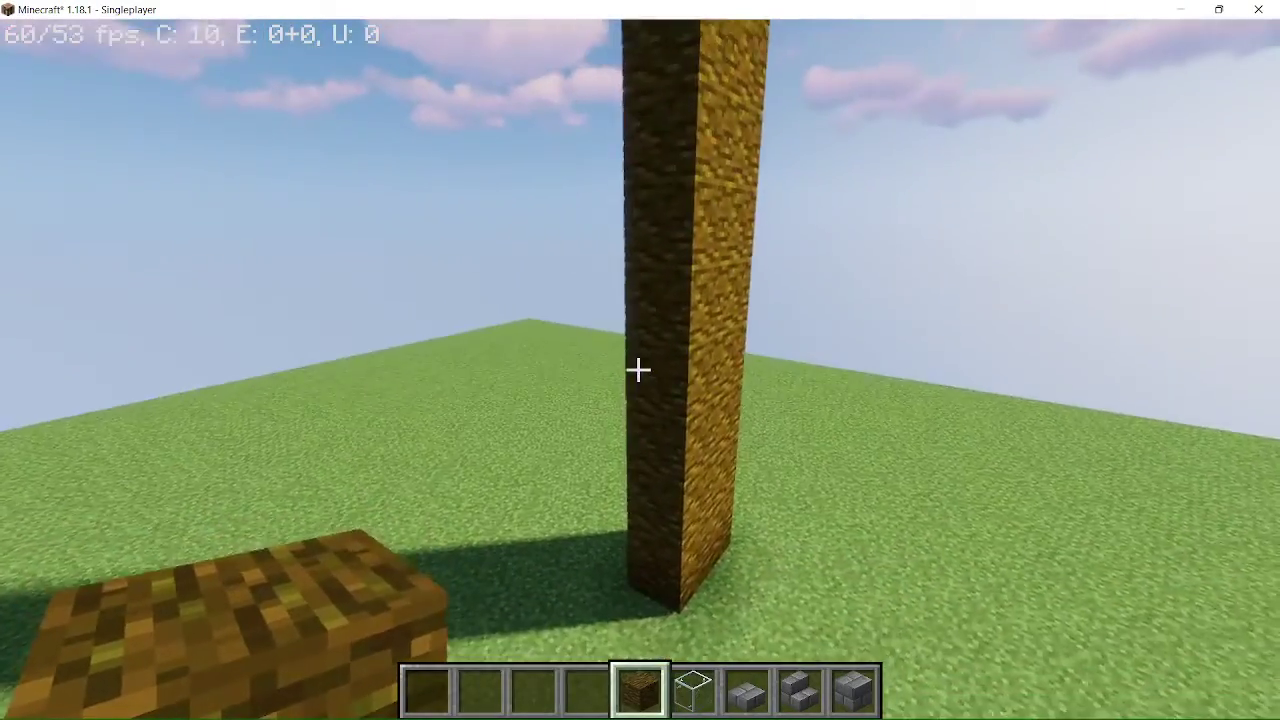
{"action": "key", "text": "w"}
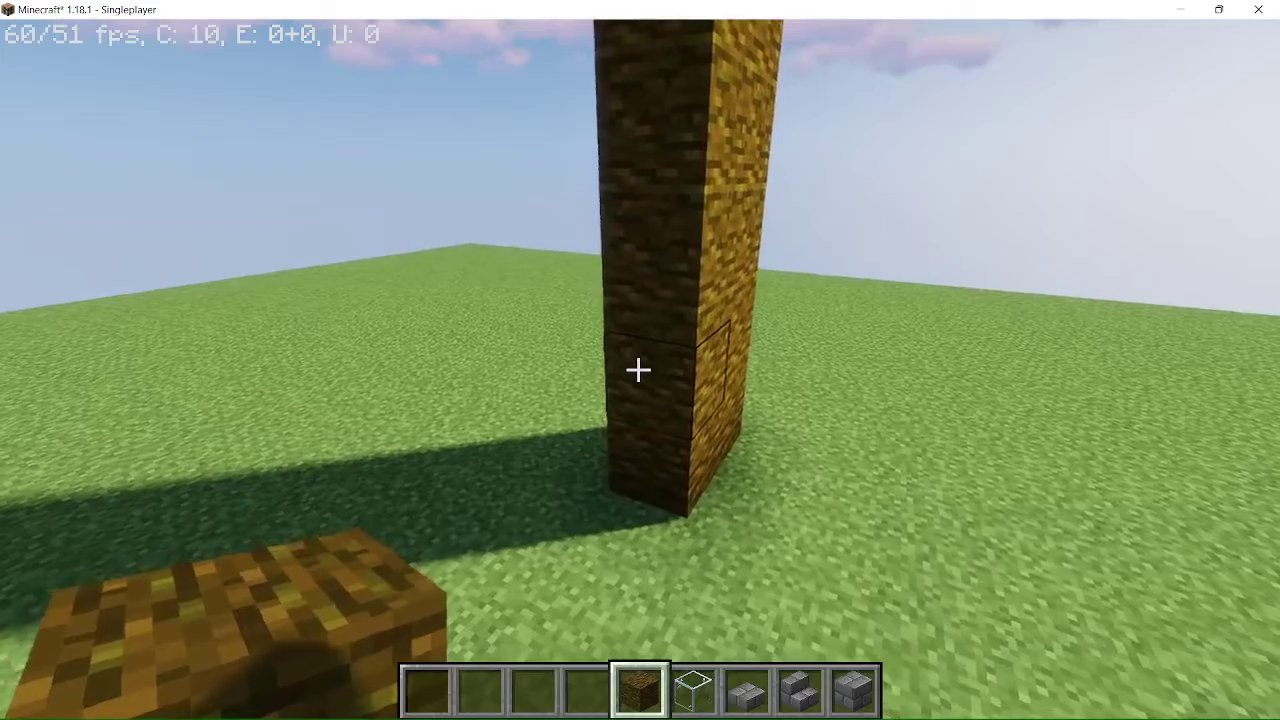
{"action": "right_click", "coordinate": [638, 370]}
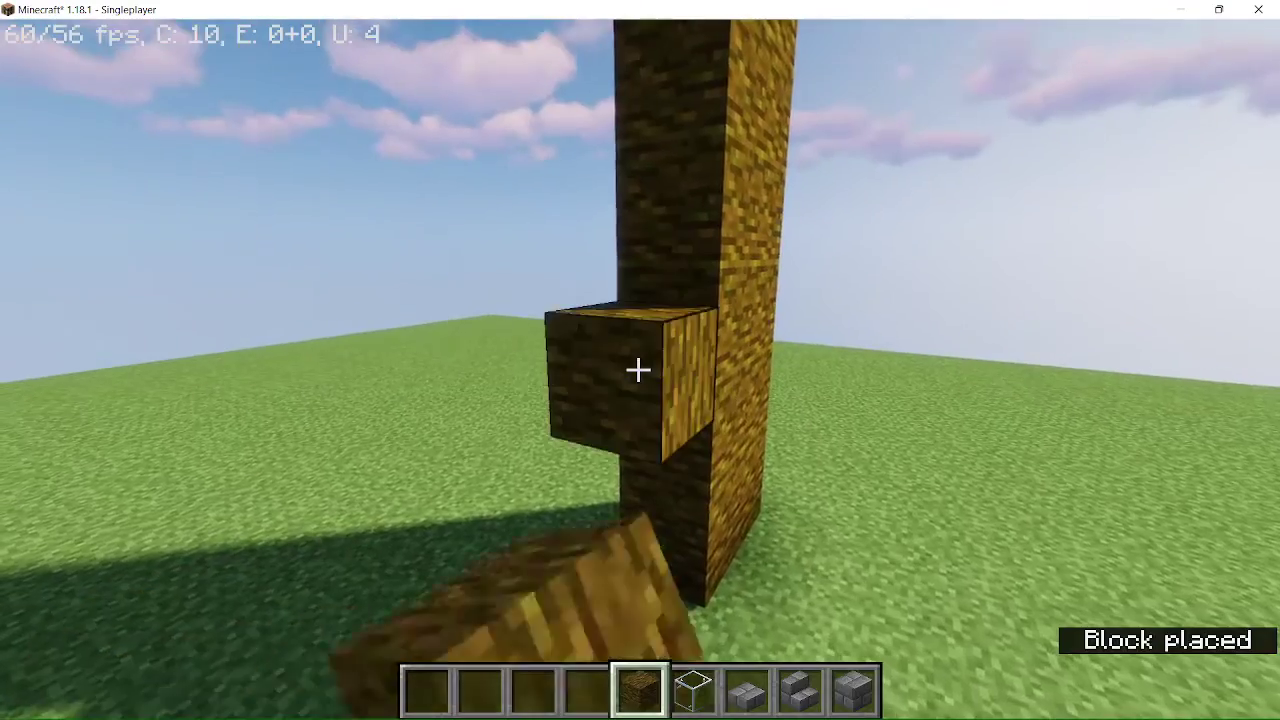
{"action": "right_click", "coordinate": [638, 370]}
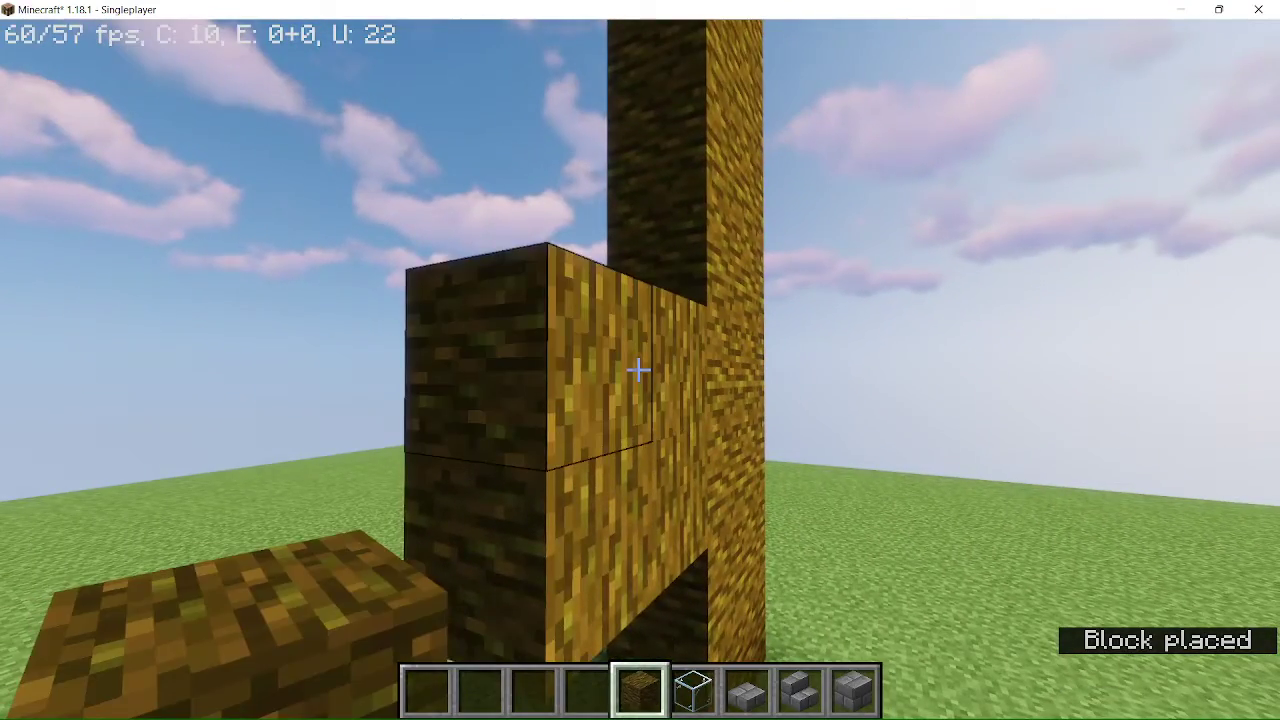
{"action": "left_click", "coordinate": [638, 370]}
Step: Place Stone Bricks at the pillar base with Jungle Wood above
{"action": "key", "text": "8"}
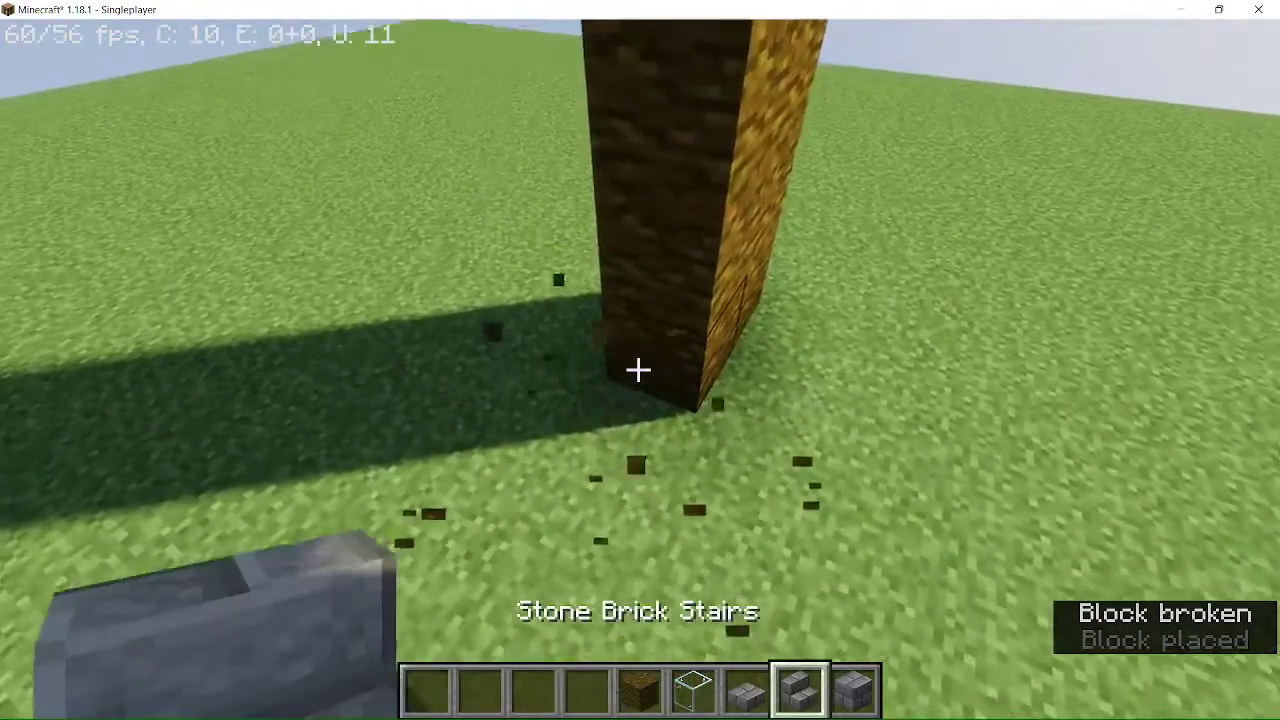
{"action": "key", "text": "9"}
{"action": "right_click", "coordinate": [638, 370]}
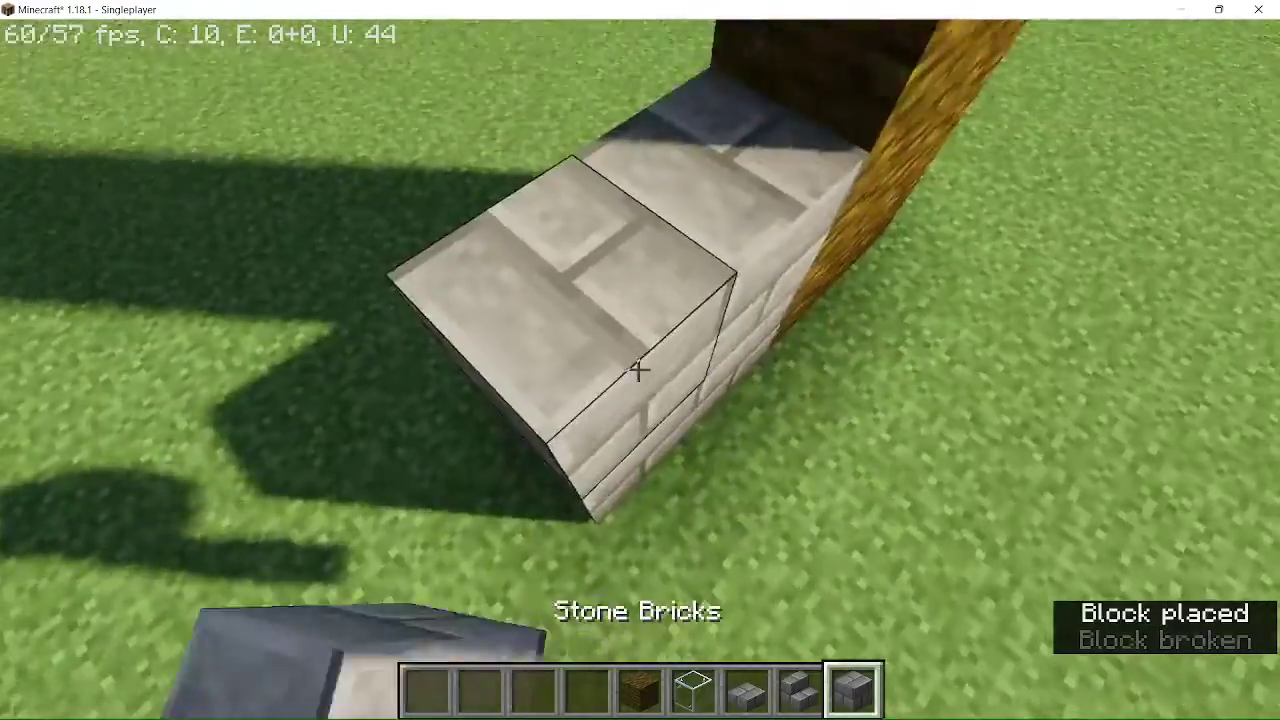
{"action": "key", "text": "5"}
{"action": "right_click", "coordinate": [638, 370]}
{"action": "left_click", "coordinate": [638, 370]}
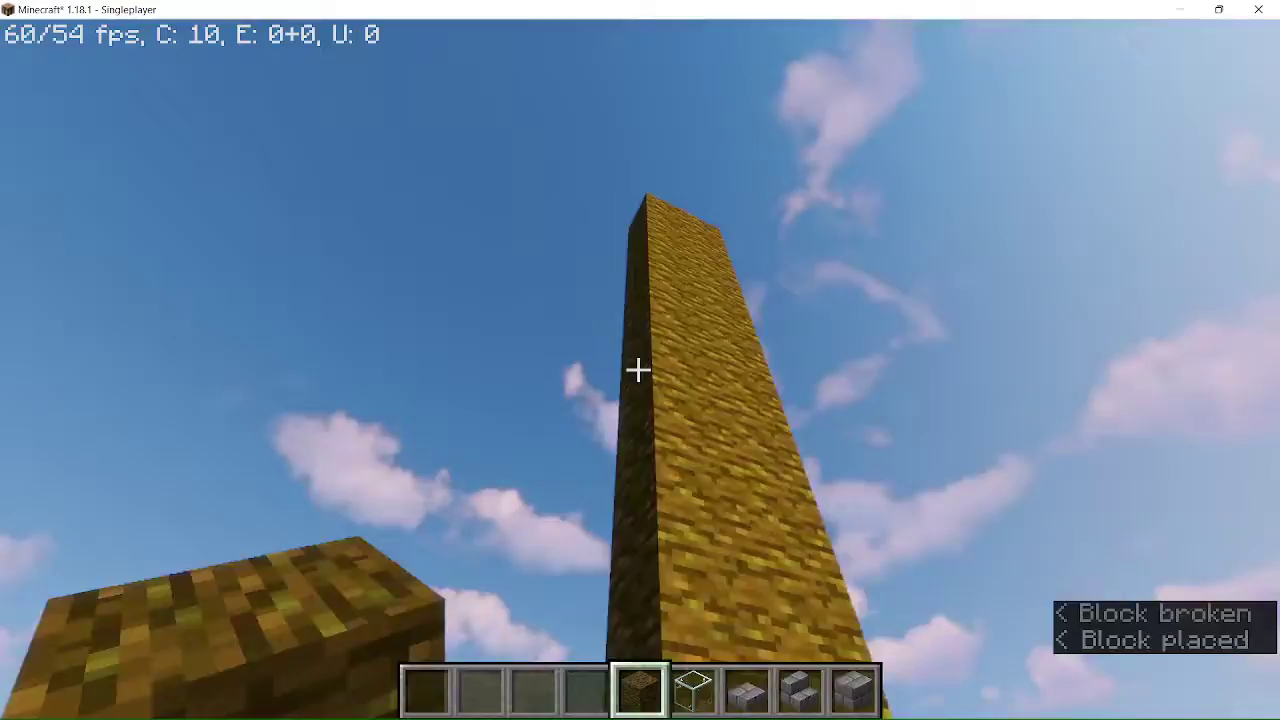
Step: Raise a second Jungle Wood wall beside the base, two blocks wide at the top
{"action": "right_click", "coordinate": [638, 370]}
{"action": "right_click", "coordinate": [638, 370]}
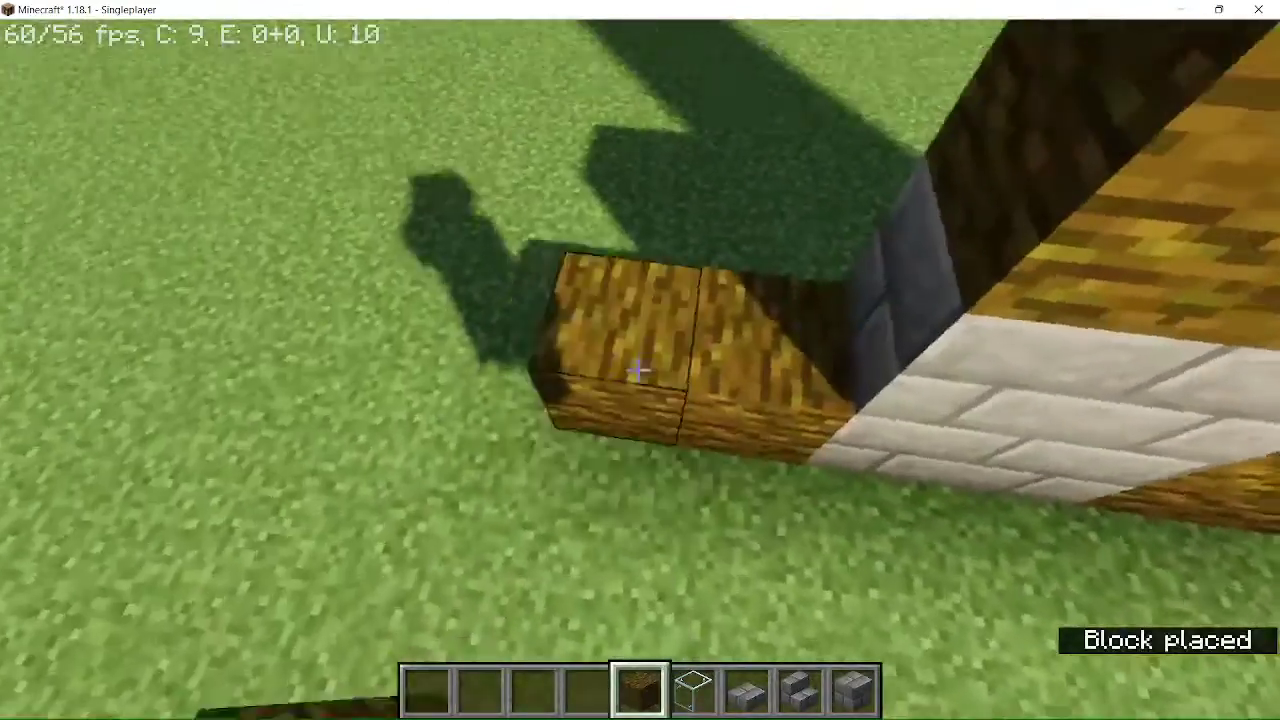
{"action": "right_click", "coordinate": [638, 370]}
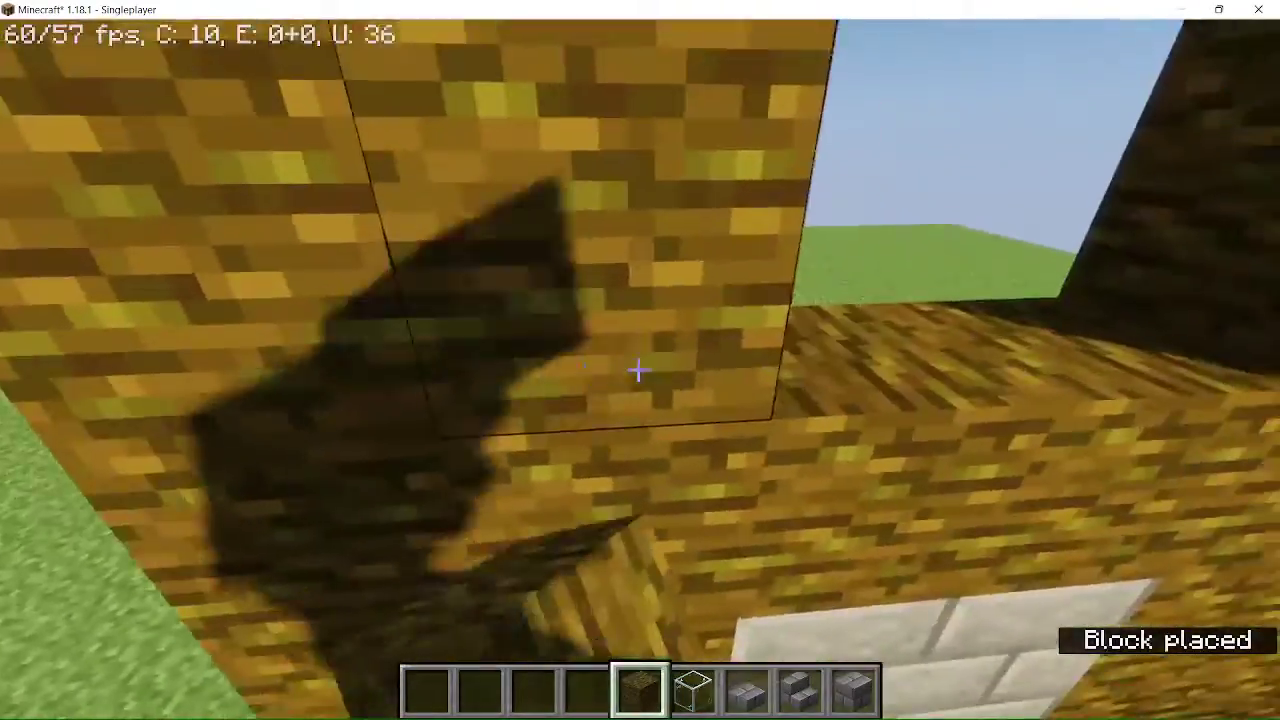
{"action": "right_click", "coordinate": [638, 370]}
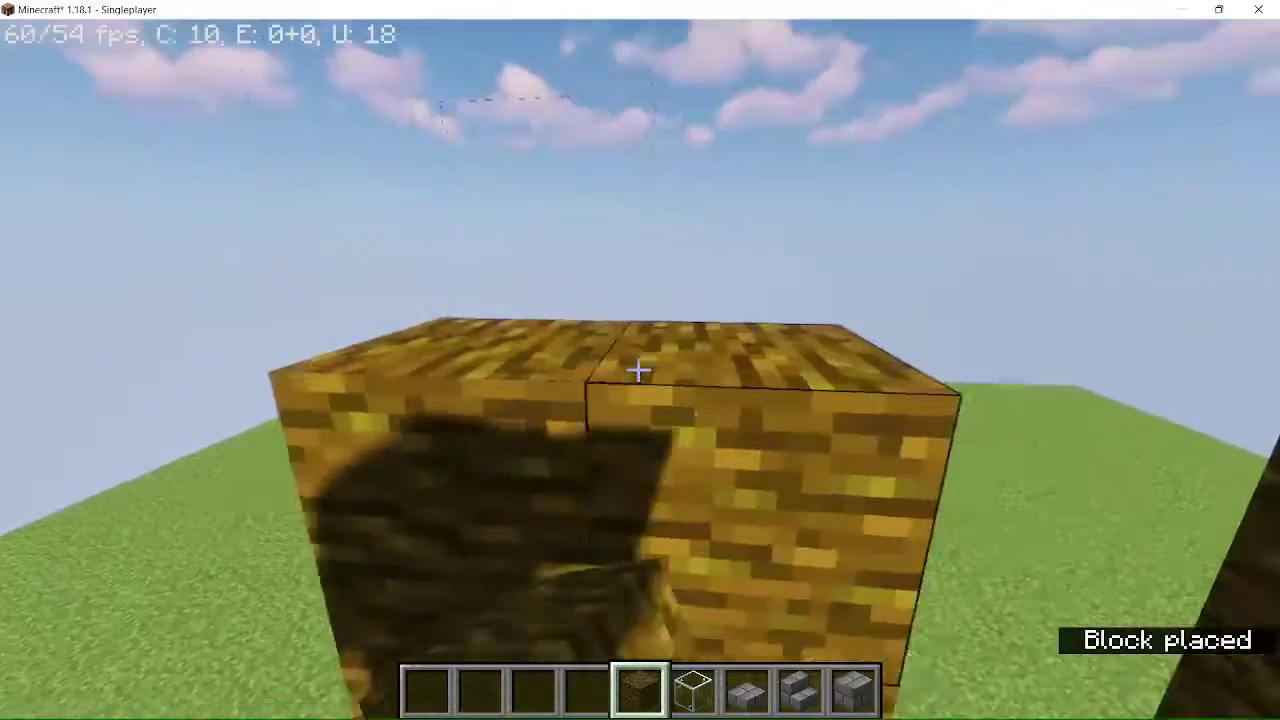
{"action": "right_click", "coordinate": [638, 370]}
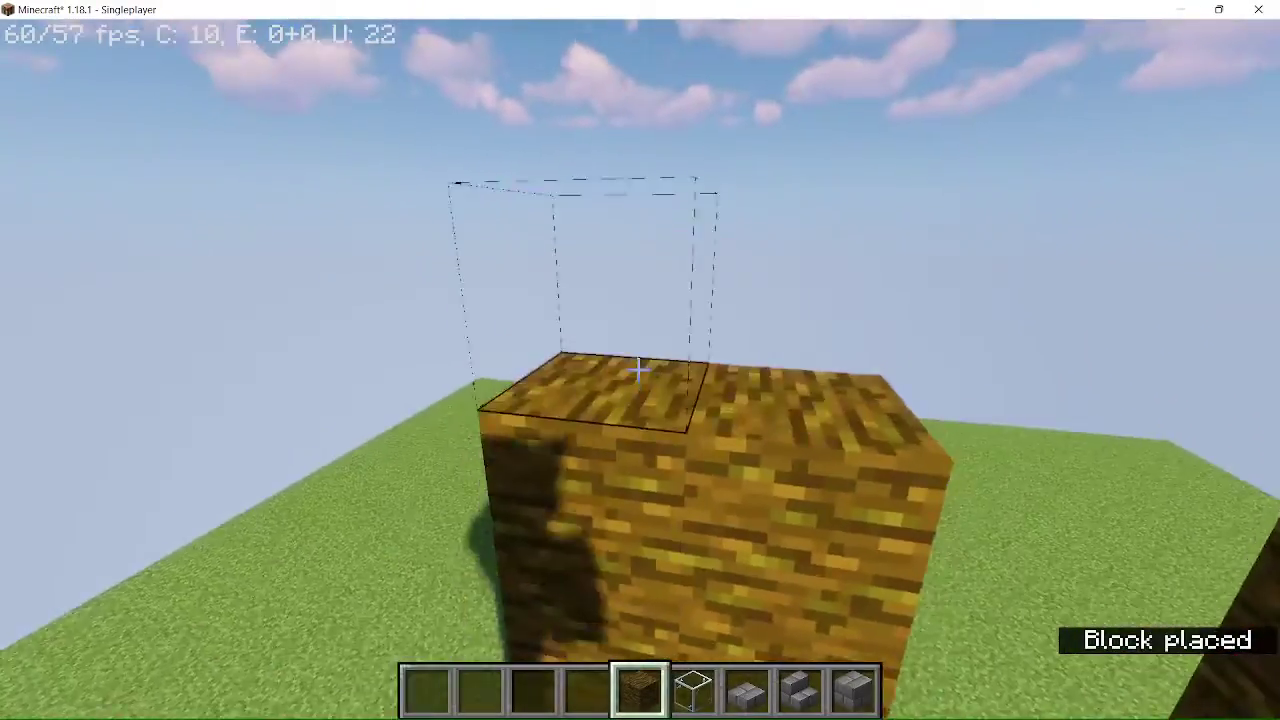
{"action": "right_click", "coordinate": [638, 370]}
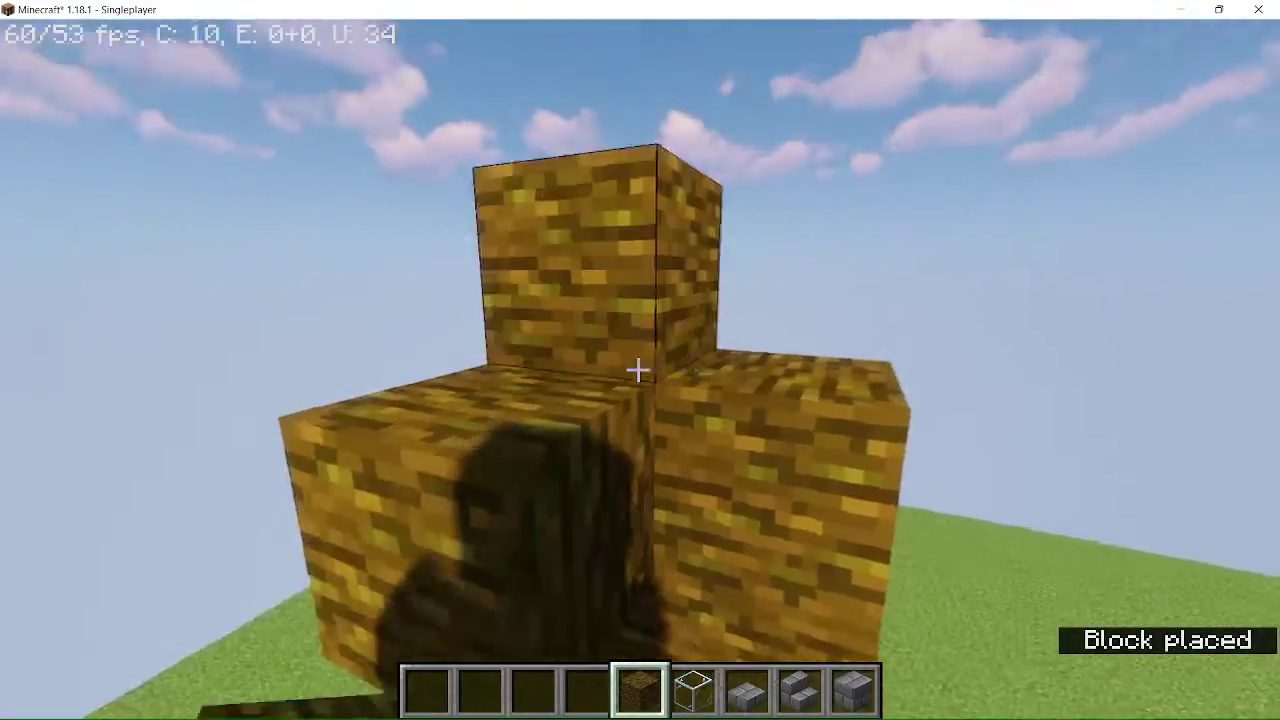
{"action": "left_click", "coordinate": [638, 370]}
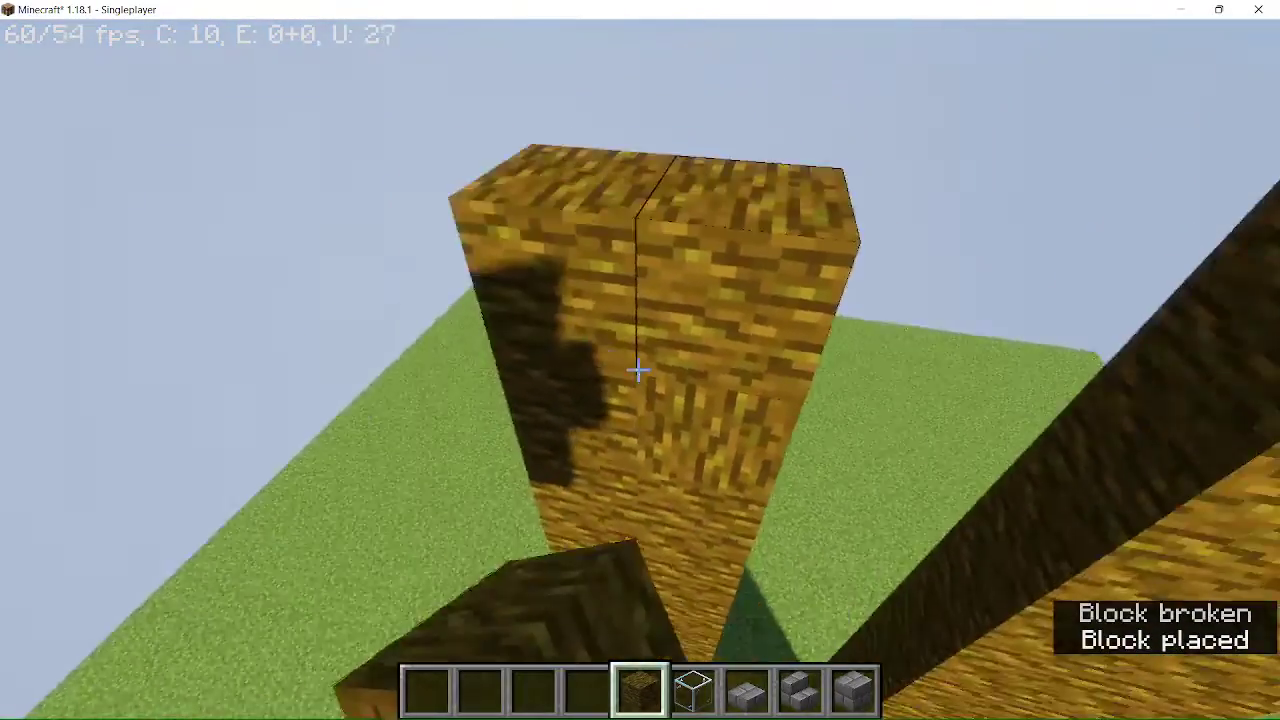
{"action": "left_click", "coordinate": [638, 370]}
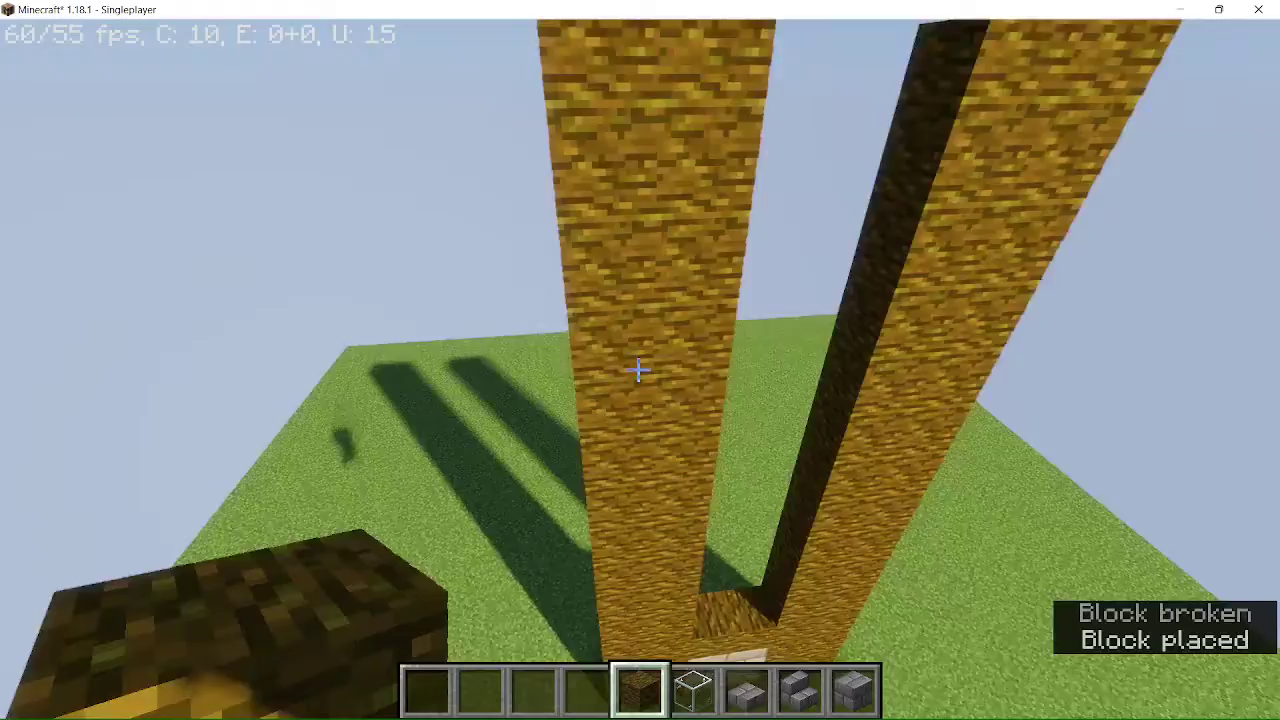
Step: Break the base stone-brick block to open the doorway and add a Jungle Wood block
{"action": "key", "text": "6"}
{"action": "key", "text": "1"}
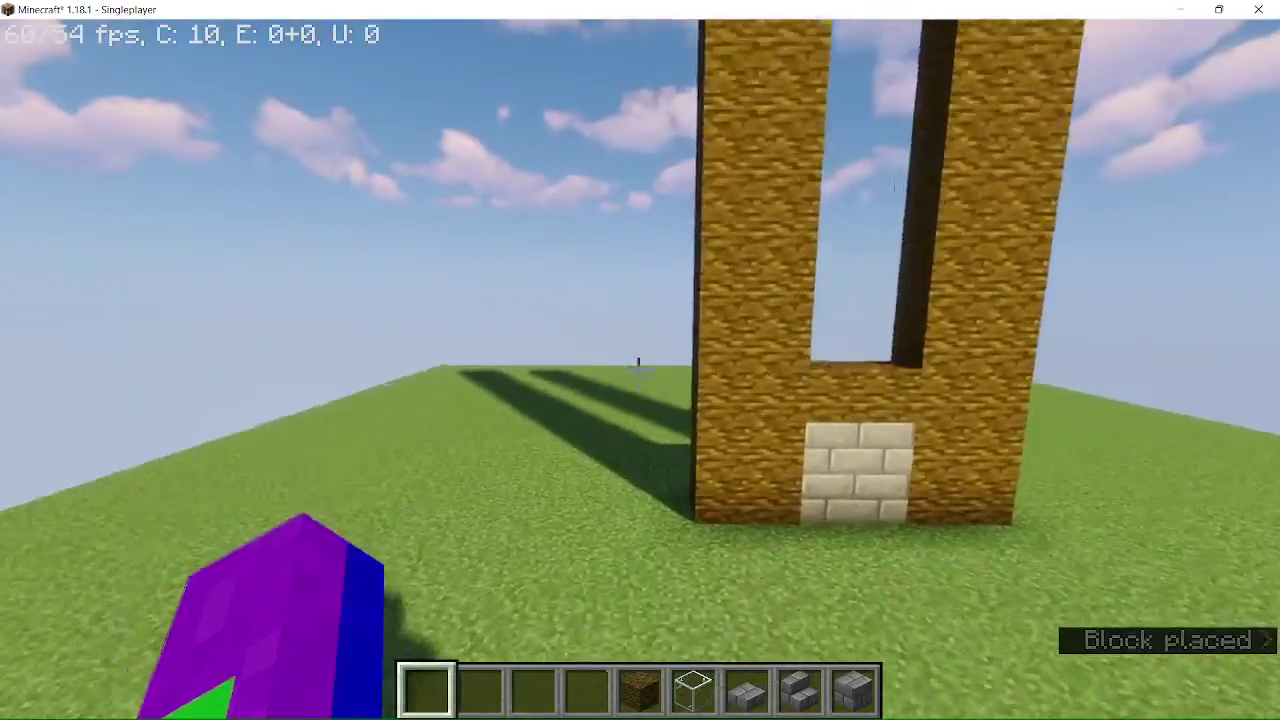
{"action": "left_click", "coordinate": [638, 370]}
{"action": "key", "text": "7"}
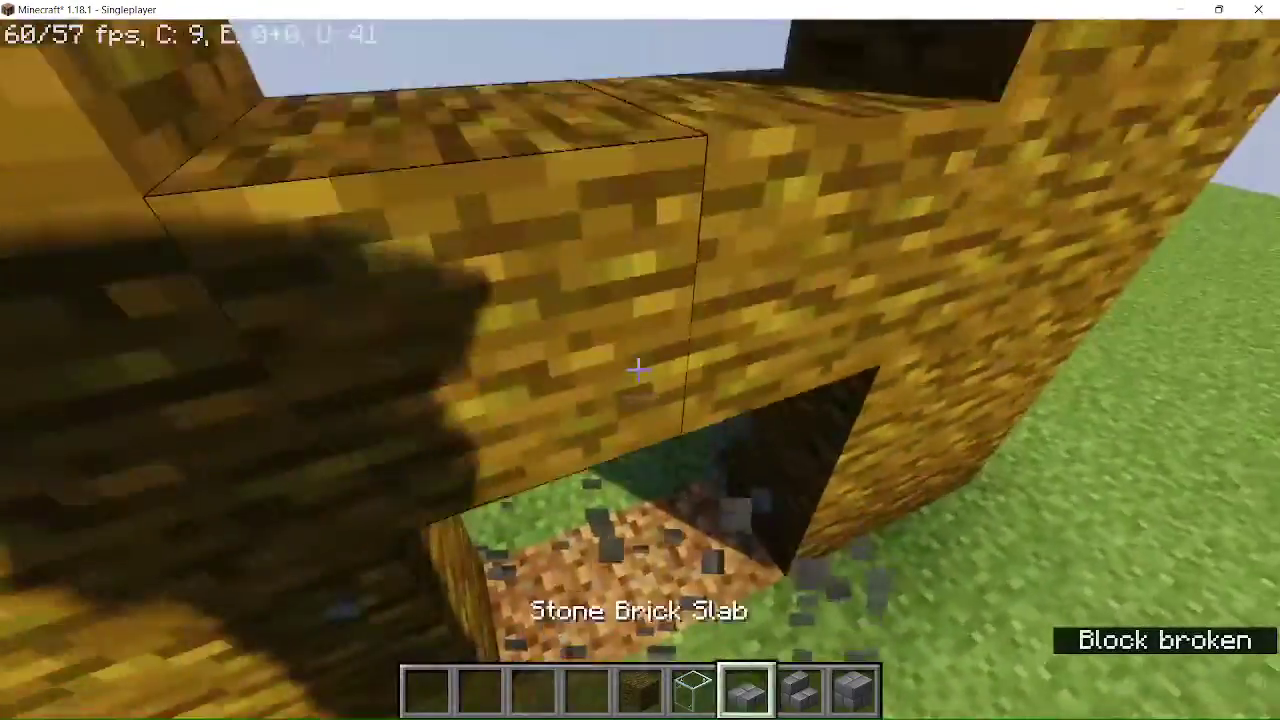
{"action": "key", "text": "5"}
{"action": "right_click", "coordinate": [638, 370]}
Step: Replace upper pillar logs with glass blocks to form the window band
{"action": "key", "text": "8"}
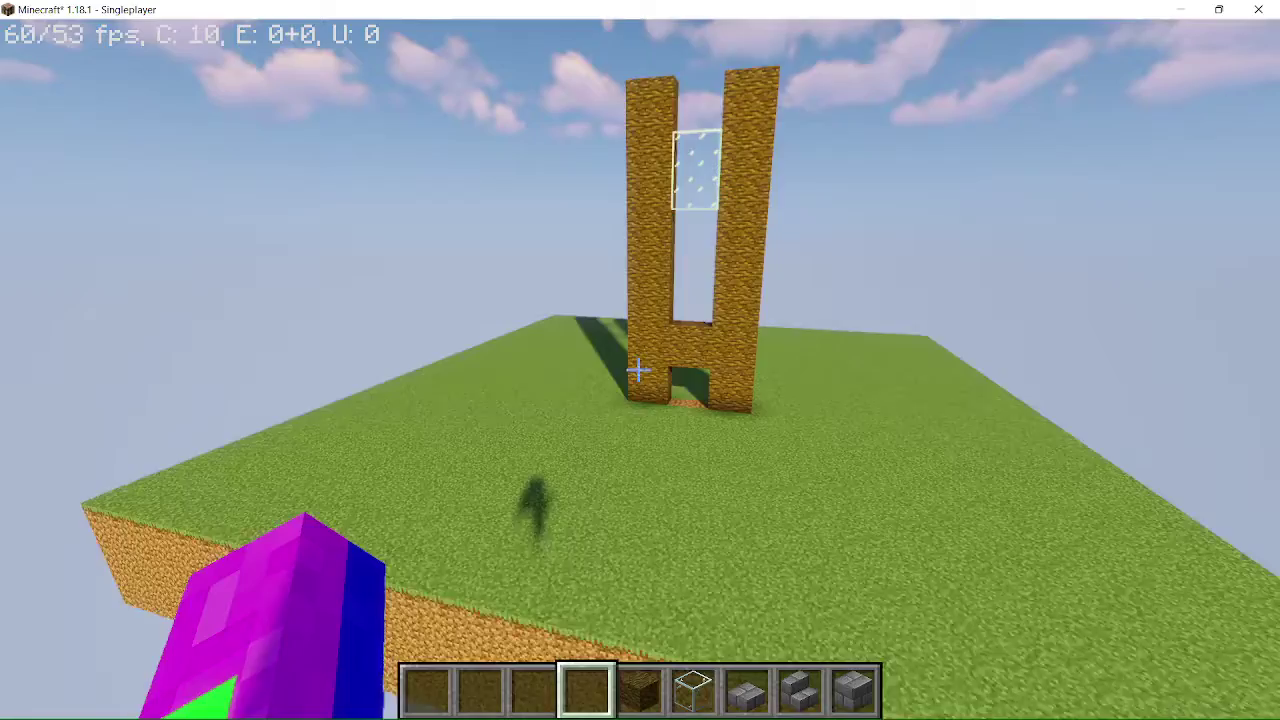
{"action": "scroll", "coordinate": [638, 370], "scroll_direction": "up", "scroll_amount": 2}
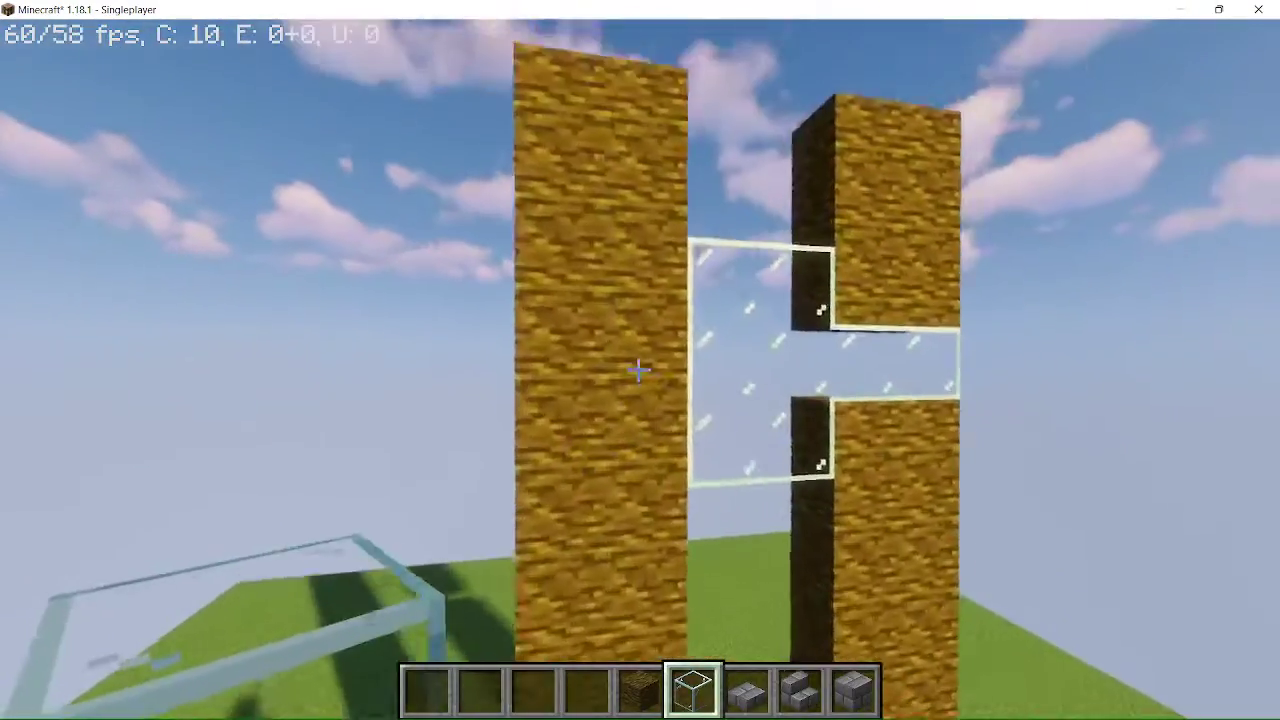
{"action": "left_click", "coordinate": [638, 370]}
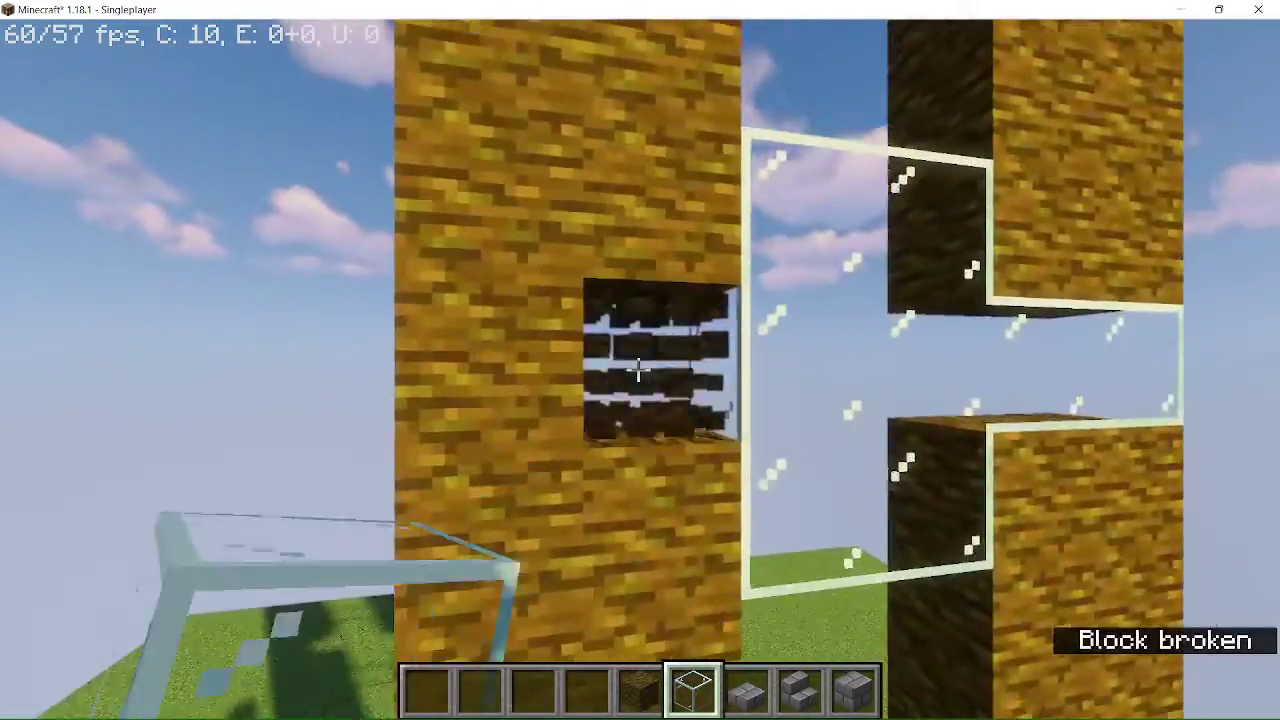
{"action": "right_click", "coordinate": [638, 370]}
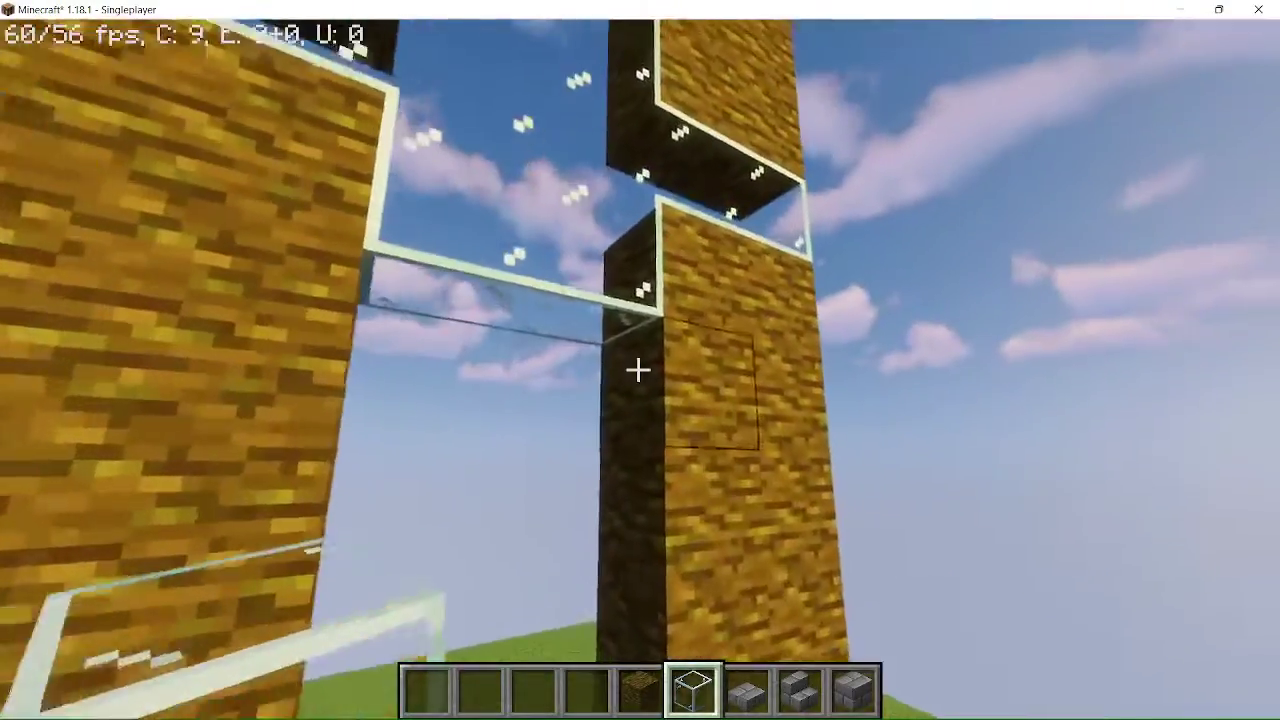
{"action": "right_click", "coordinate": [638, 370]}
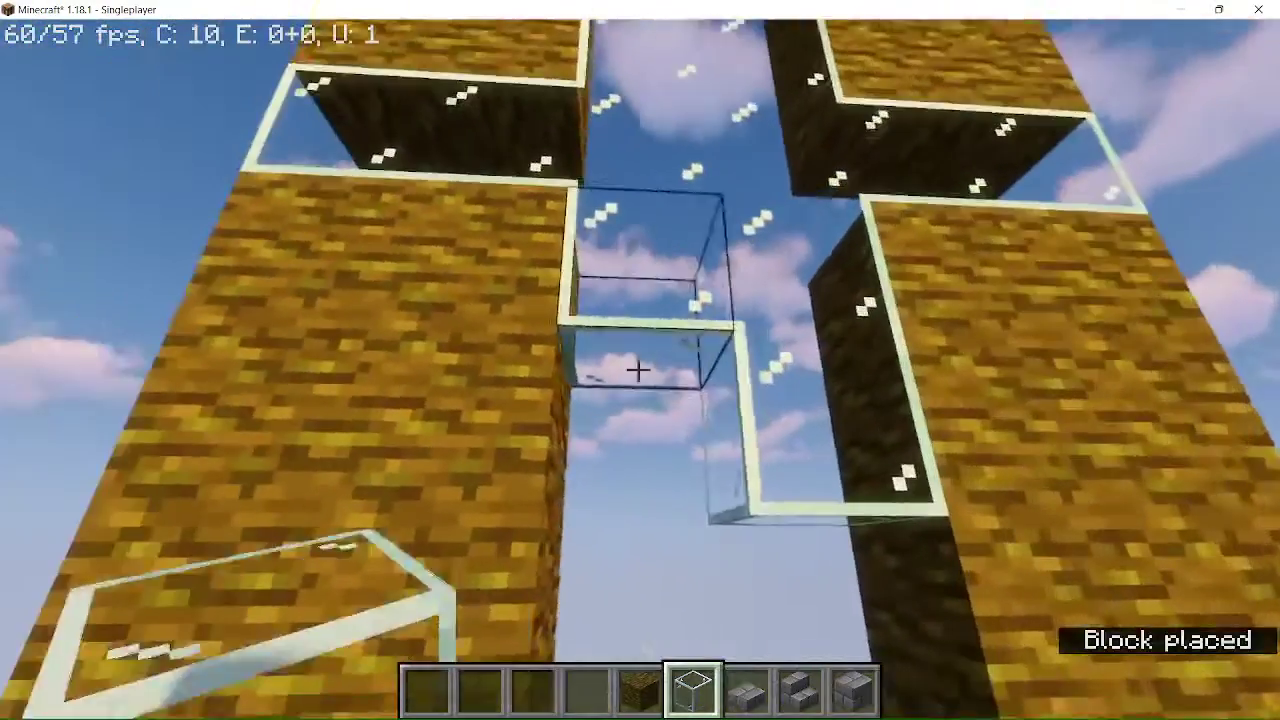
{"action": "left_click", "coordinate": [638, 370]}
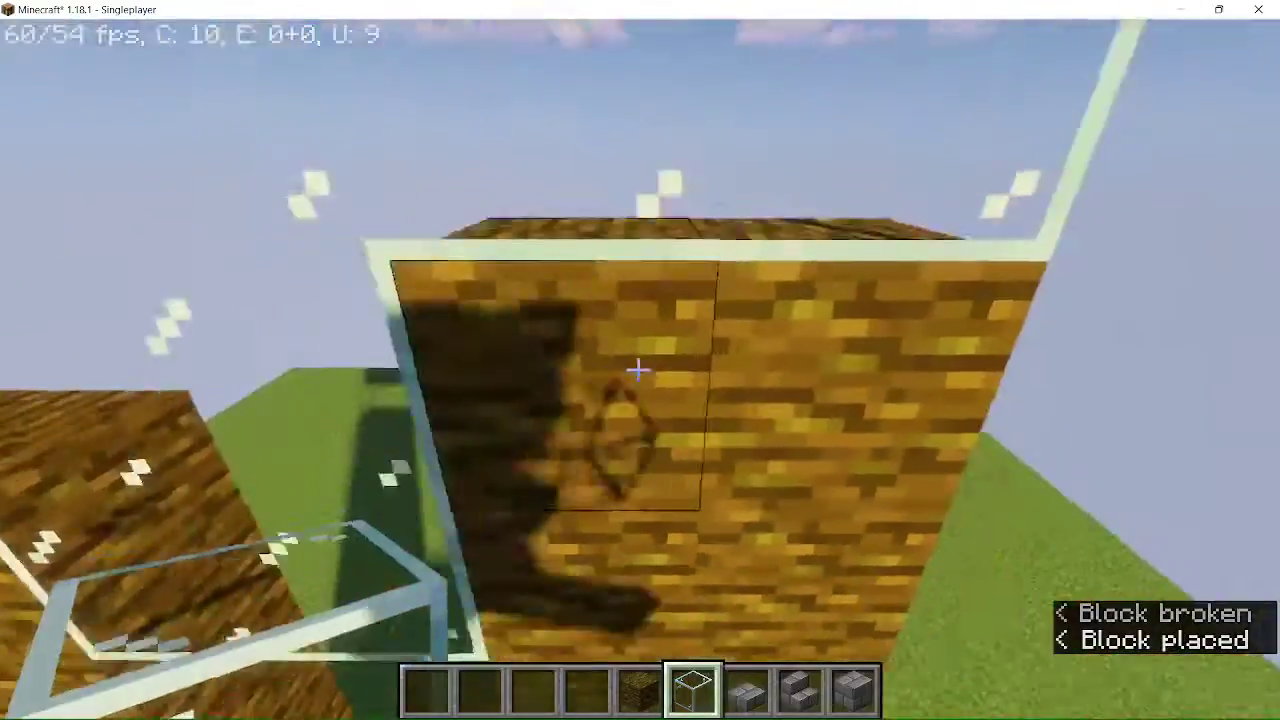
{"action": "left_click", "coordinate": [638, 370]}
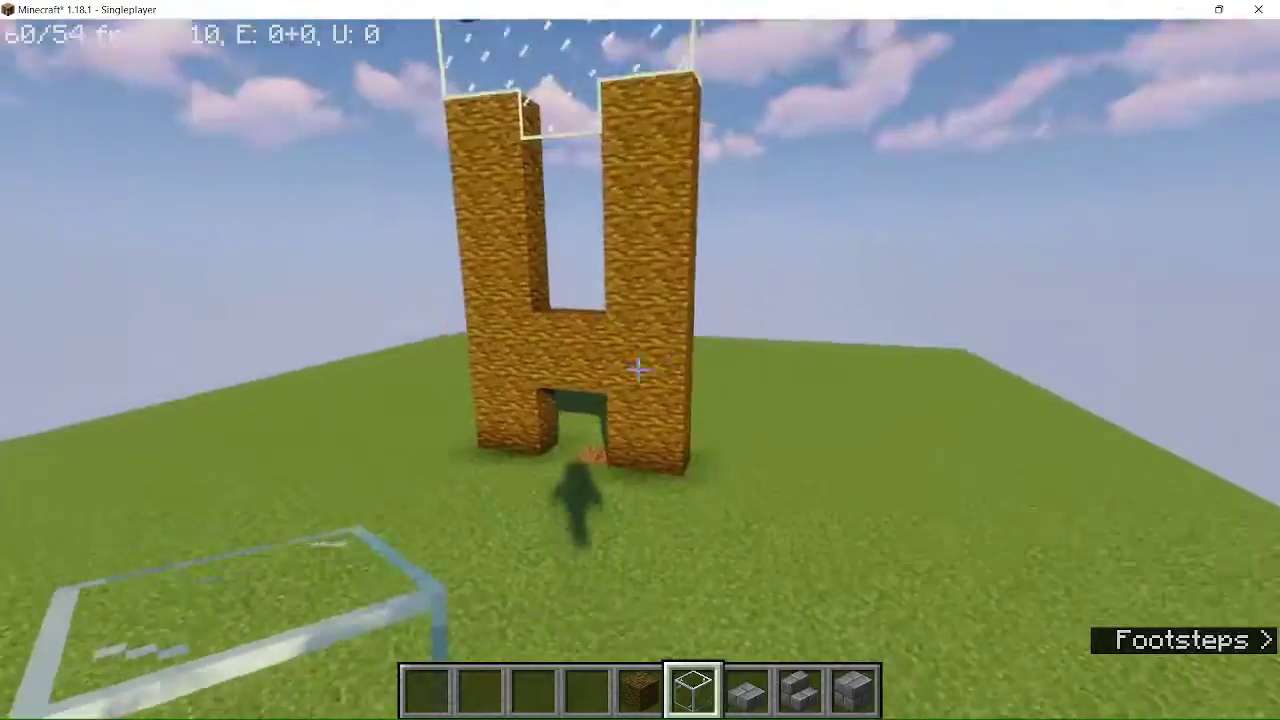
Step: Break four logs from the top of the wooden frame
{"action": "key", "text": "3"}
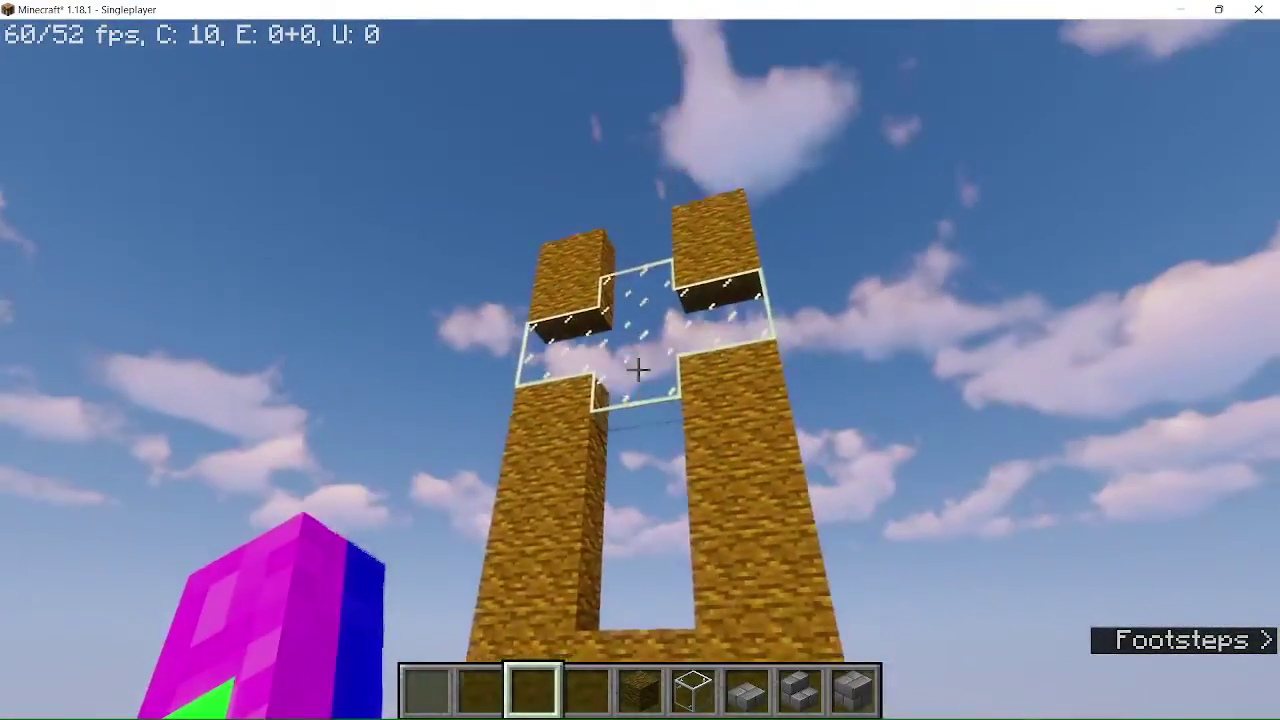
{"action": "key", "text": "w"}
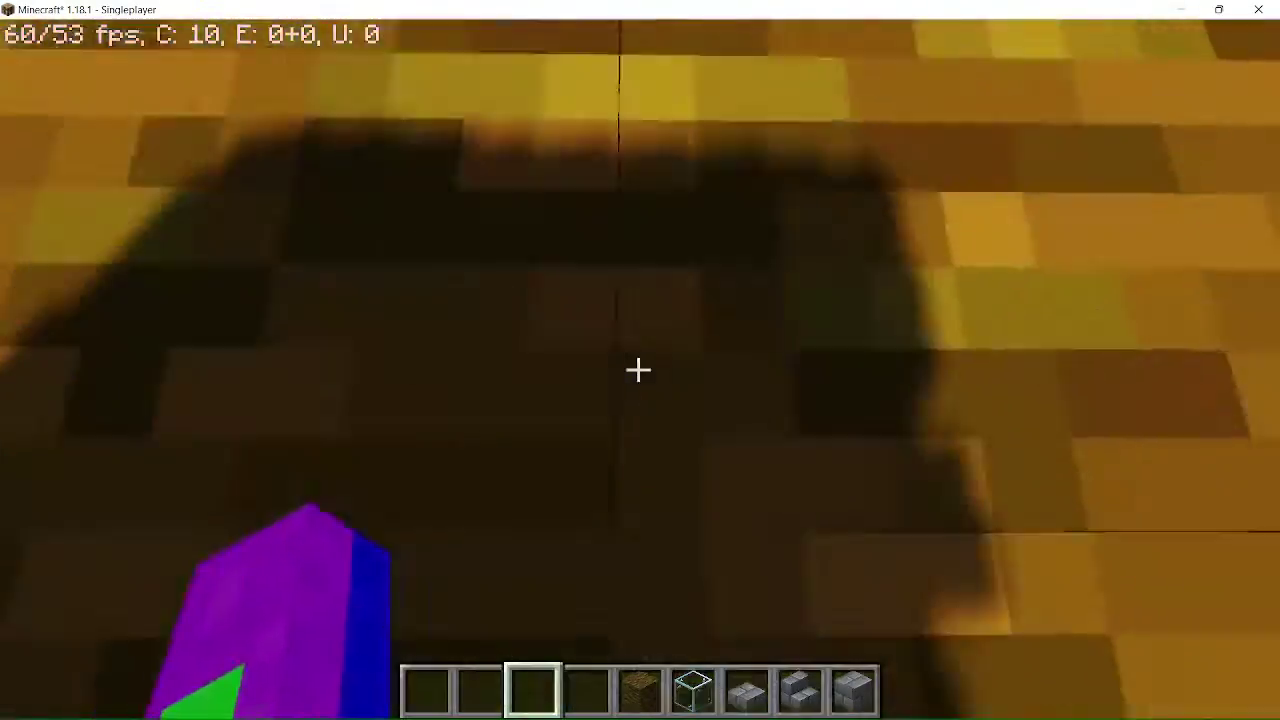
{"action": "left_click", "coordinate": [640, 372]}
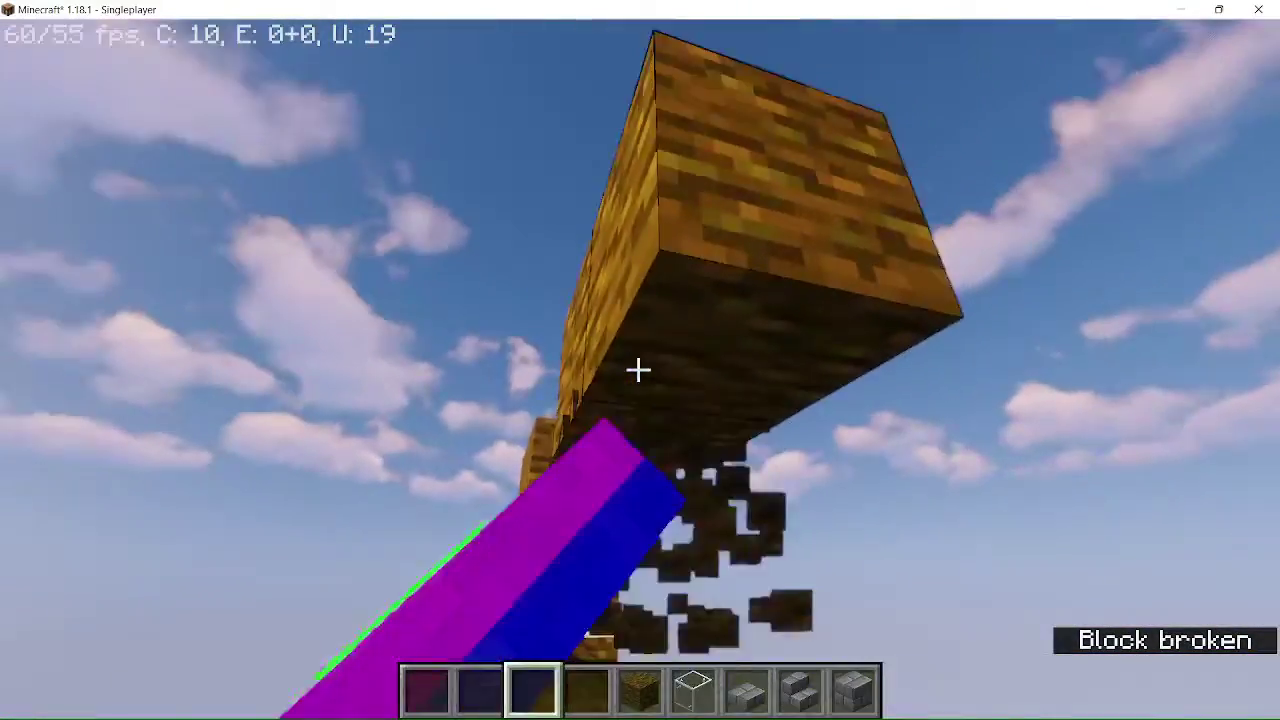
{"action": "left_click", "coordinate": [640, 372]}
{"action": "left_click", "coordinate": [640, 372]}
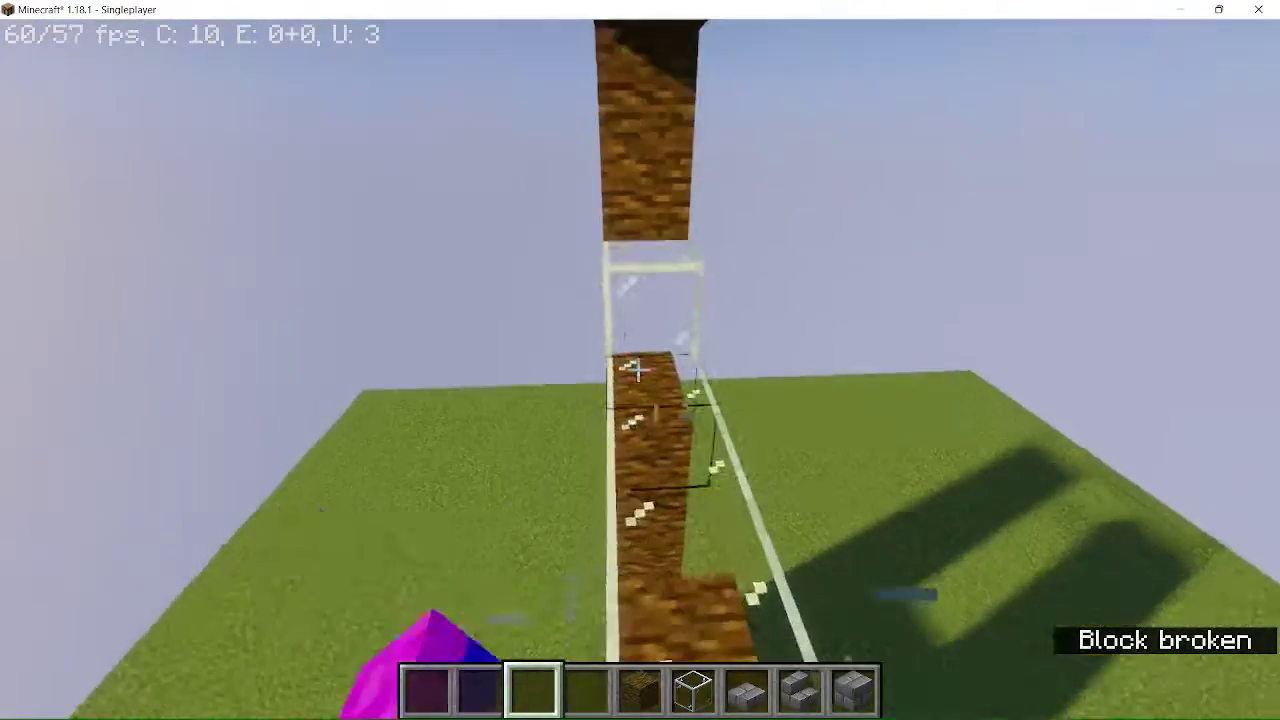
{"action": "left_click", "coordinate": [640, 372]}
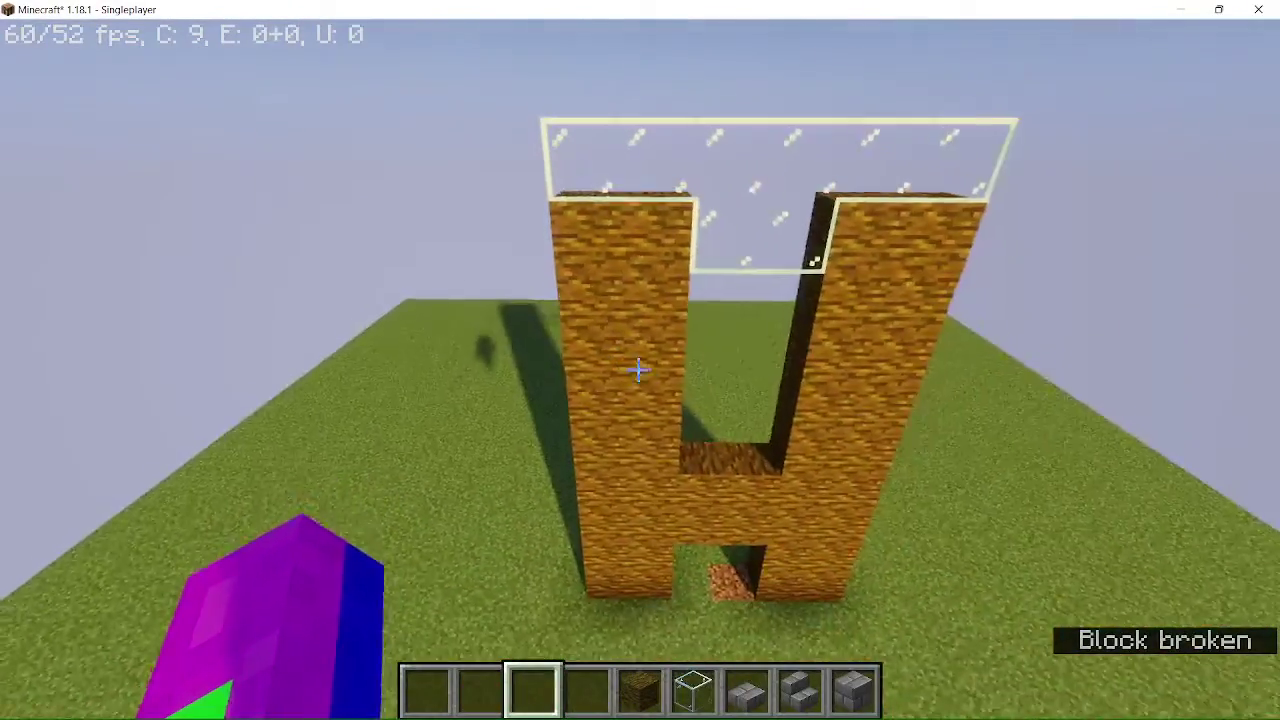
Step: Place glass and trim wood blocks to shape the cross-shaped window
{"action": "key", "text": "6"}
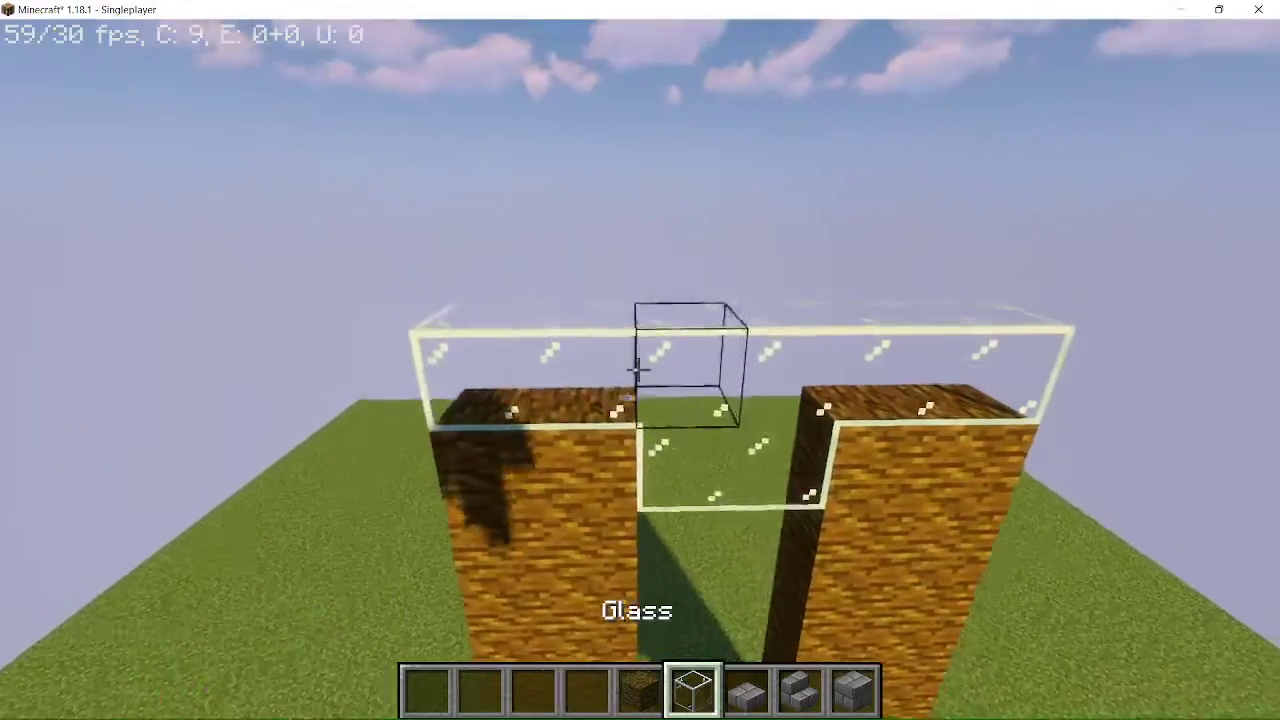
{"action": "right_click", "coordinate": [638, 370]}
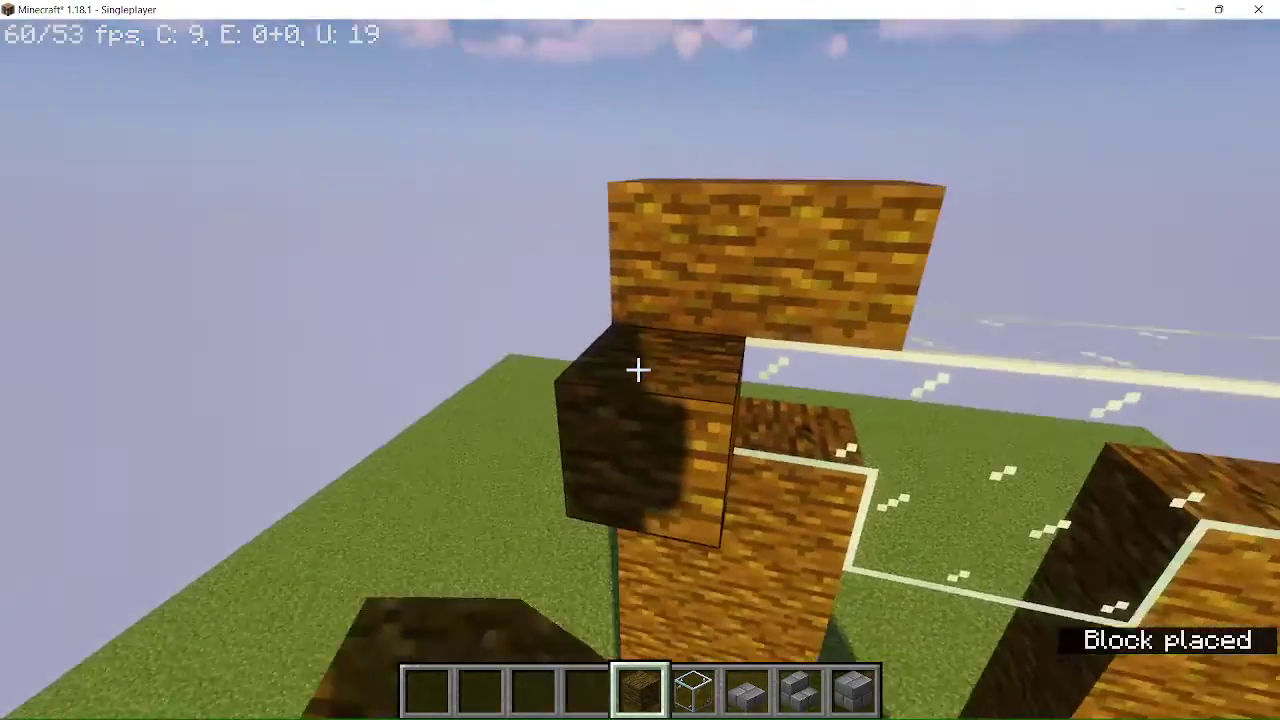
{"action": "left_click", "coordinate": [638, 370]}
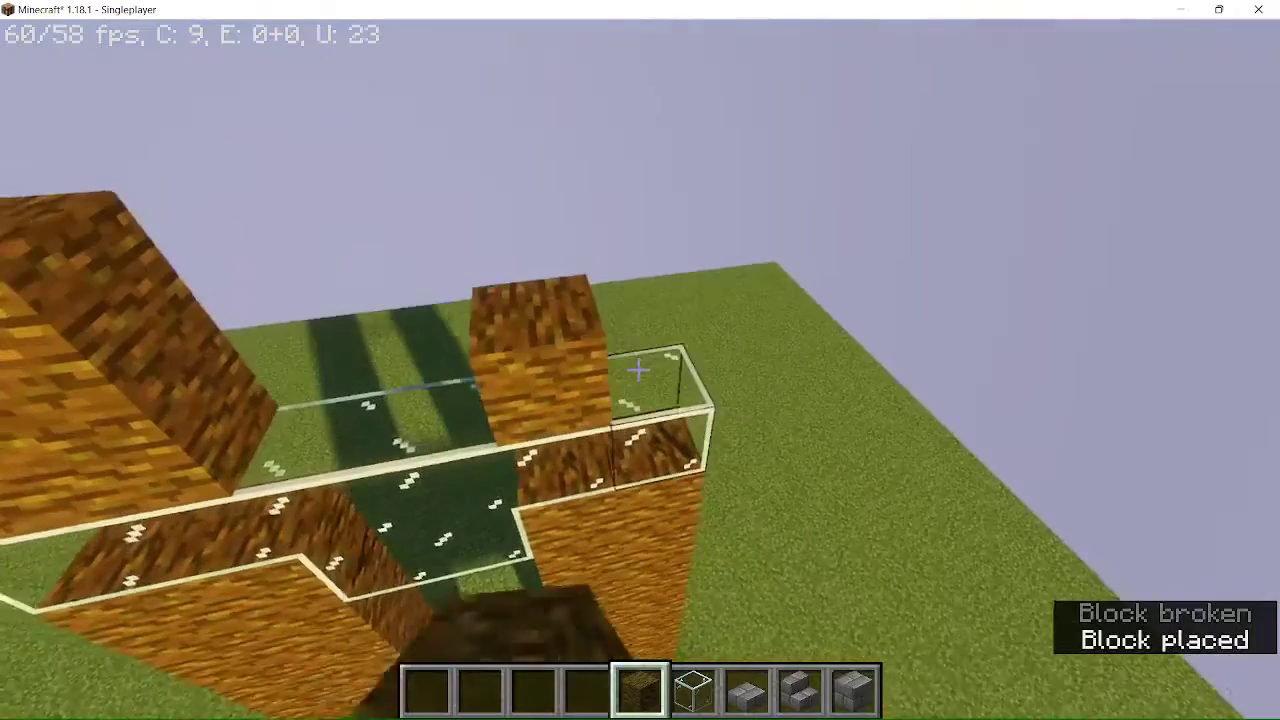
{"action": "right_click", "coordinate": [638, 370]}
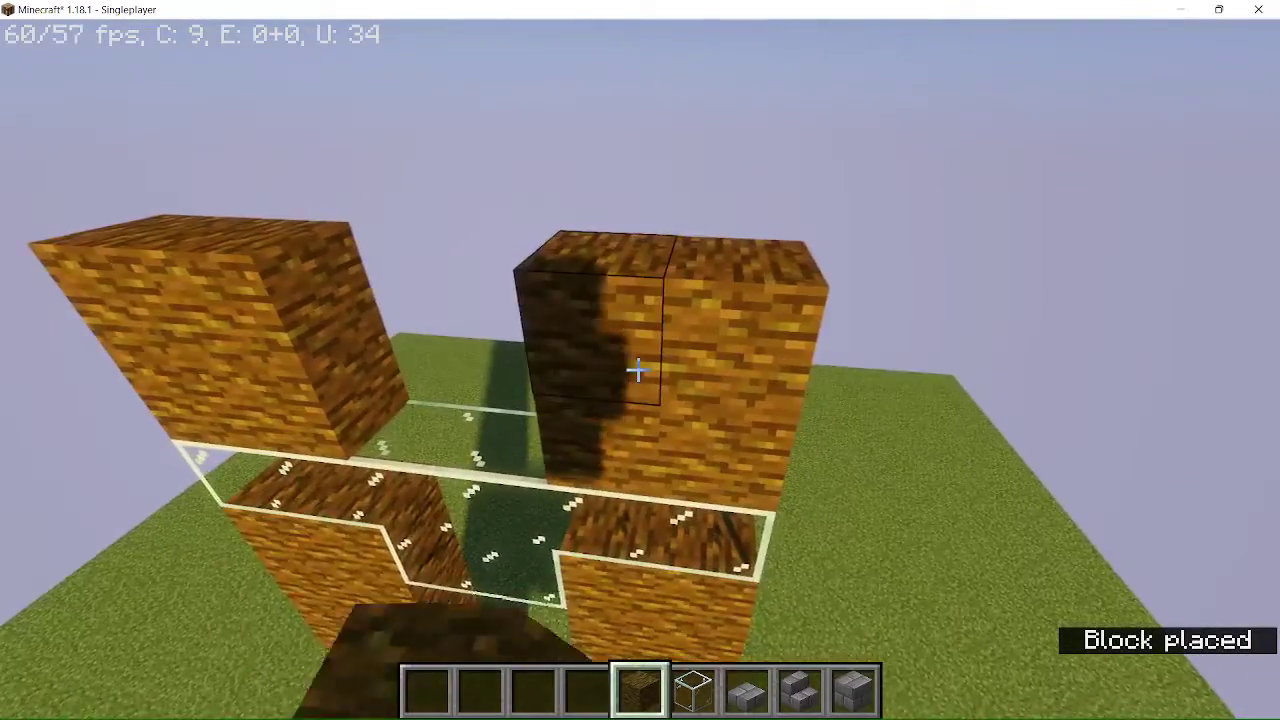
{"action": "scroll", "coordinate": [638, 370], "scroll_direction": "down", "scroll_amount": 2}
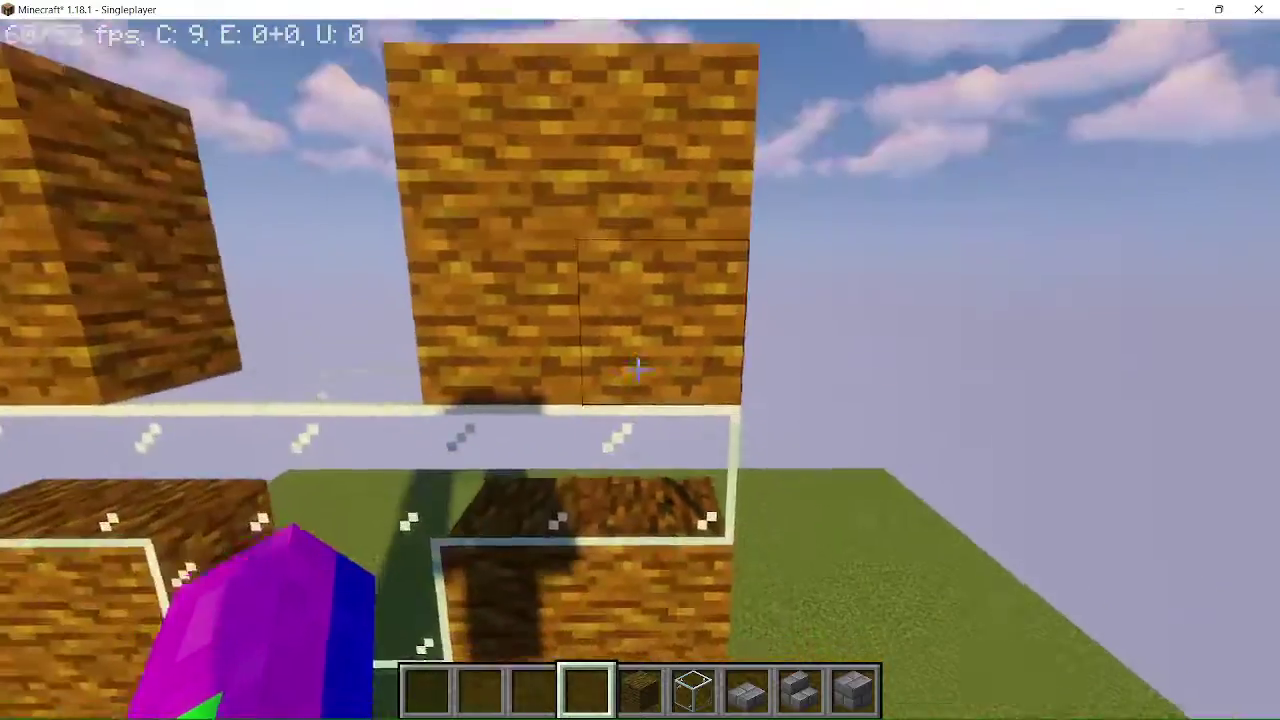
{"action": "left_click", "coordinate": [638, 370]}
{"action": "scroll", "coordinate": [638, 370], "scroll_direction": "down", "scroll_amount": 2}
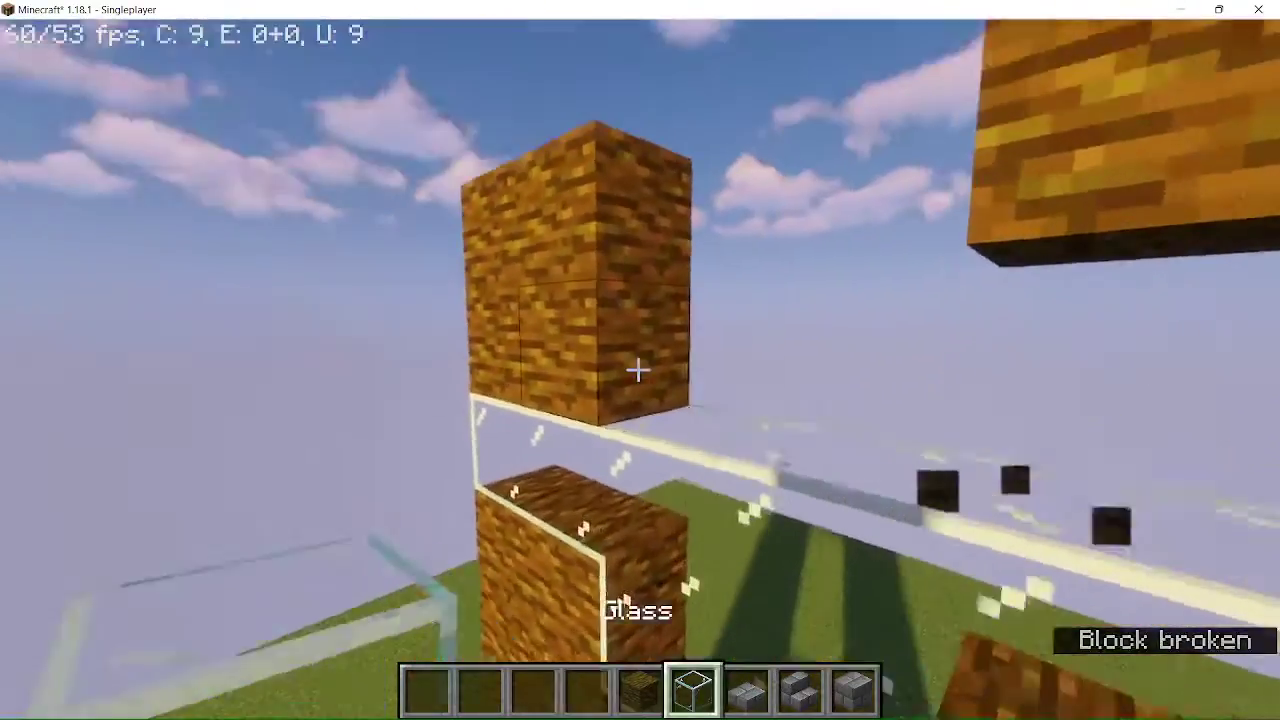
{"action": "right_click", "coordinate": [638, 370]}
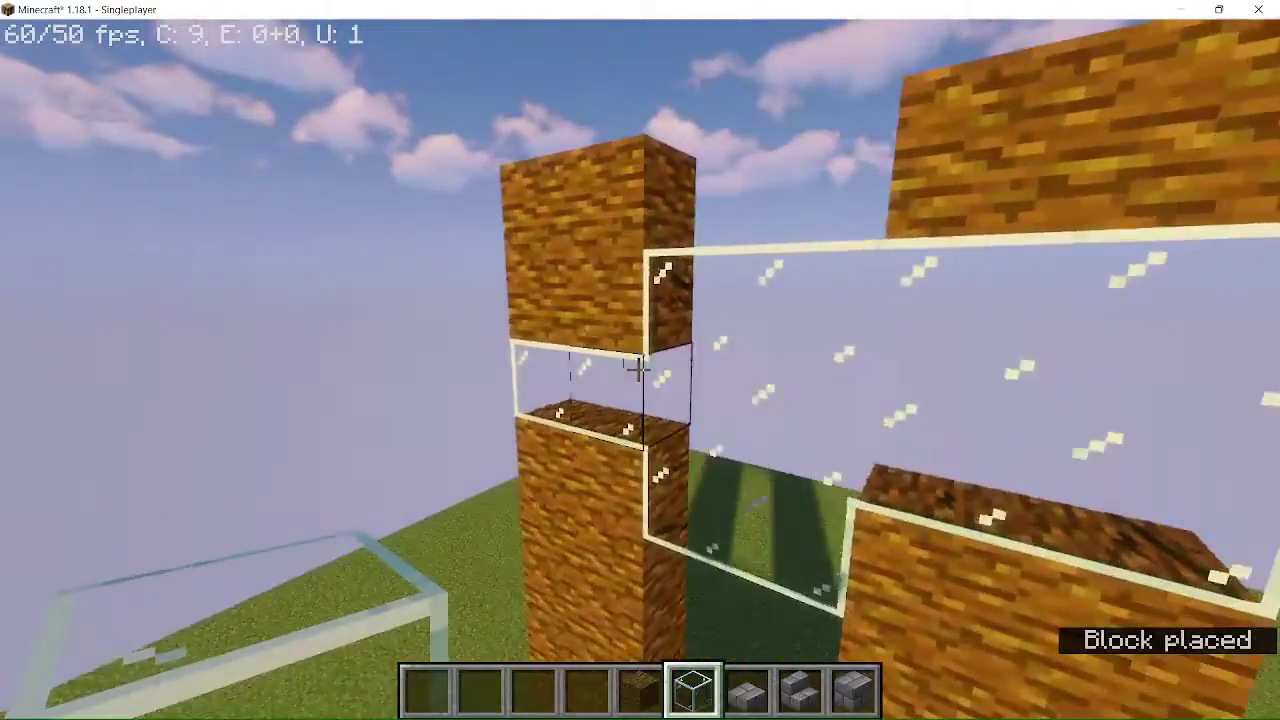
{"action": "left_click", "coordinate": [638, 370]}
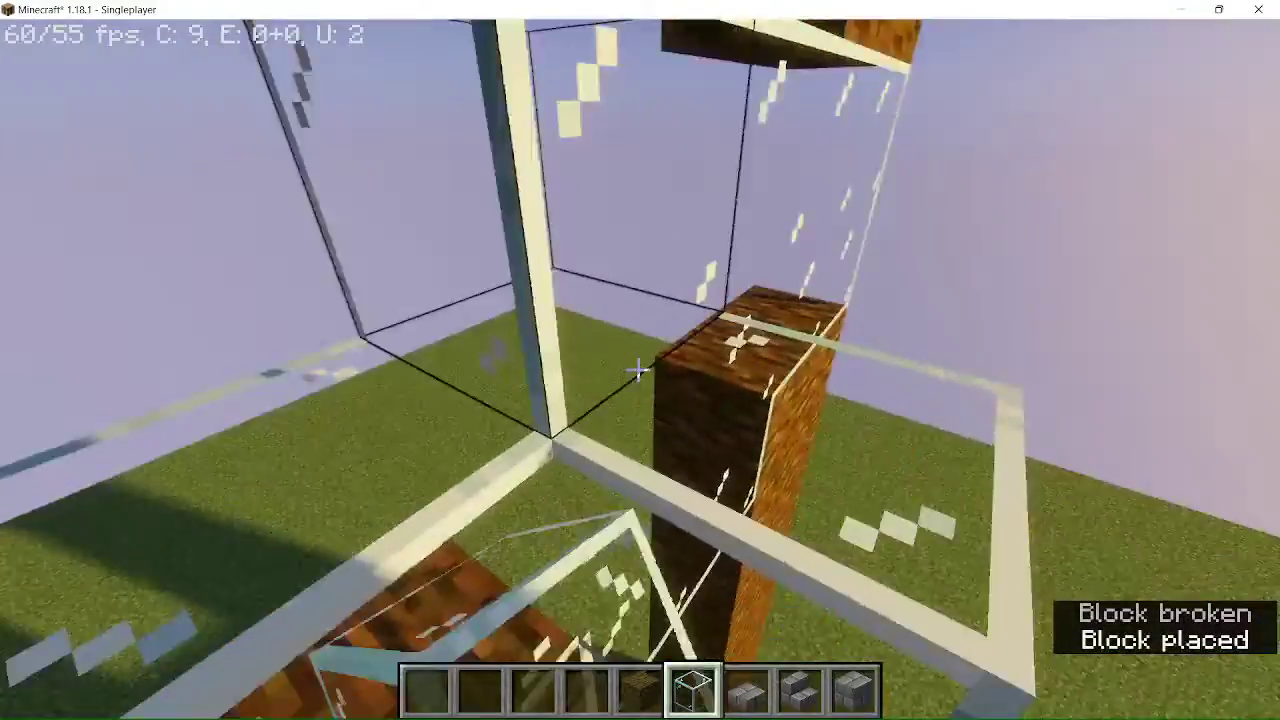
{"action": "scroll", "coordinate": [638, 370], "scroll_direction": "up", "scroll_amount": 1}
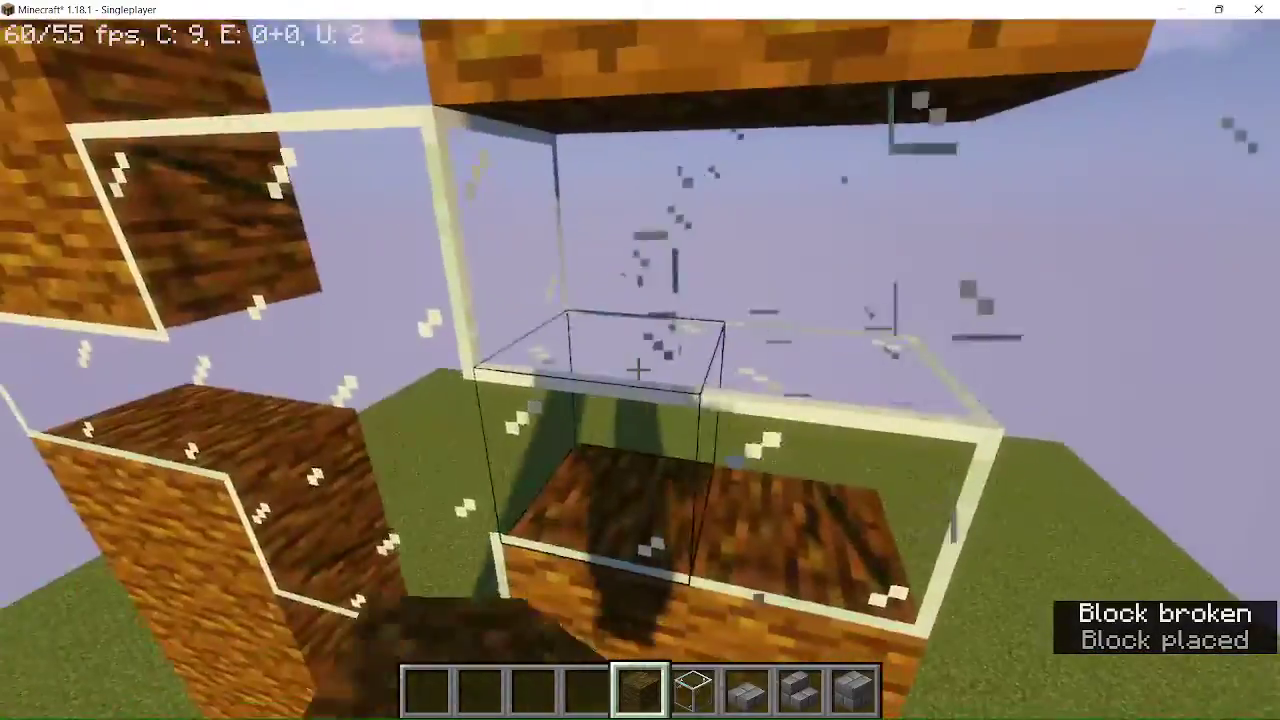
{"action": "scroll", "coordinate": [638, 370], "scroll_direction": "down", "scroll_amount": 1}
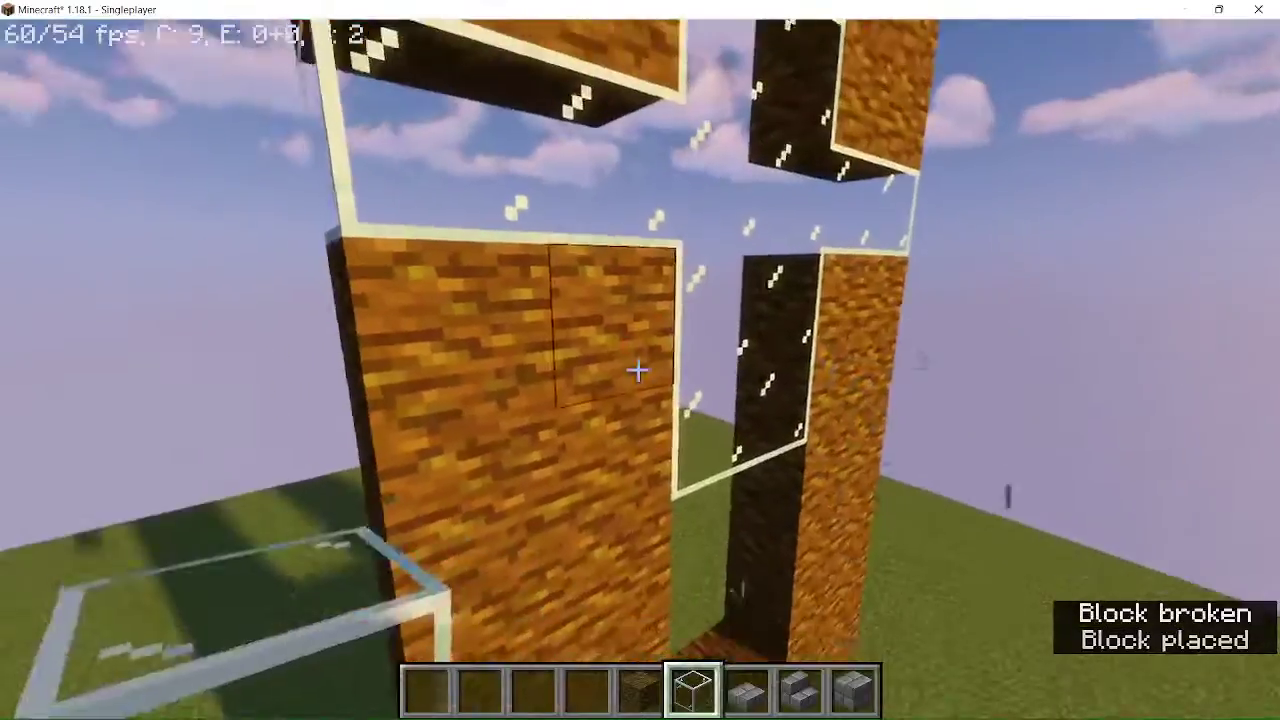
{"action": "left_click", "coordinate": [638, 370]}
{"action": "right_click", "coordinate": [638, 370]}
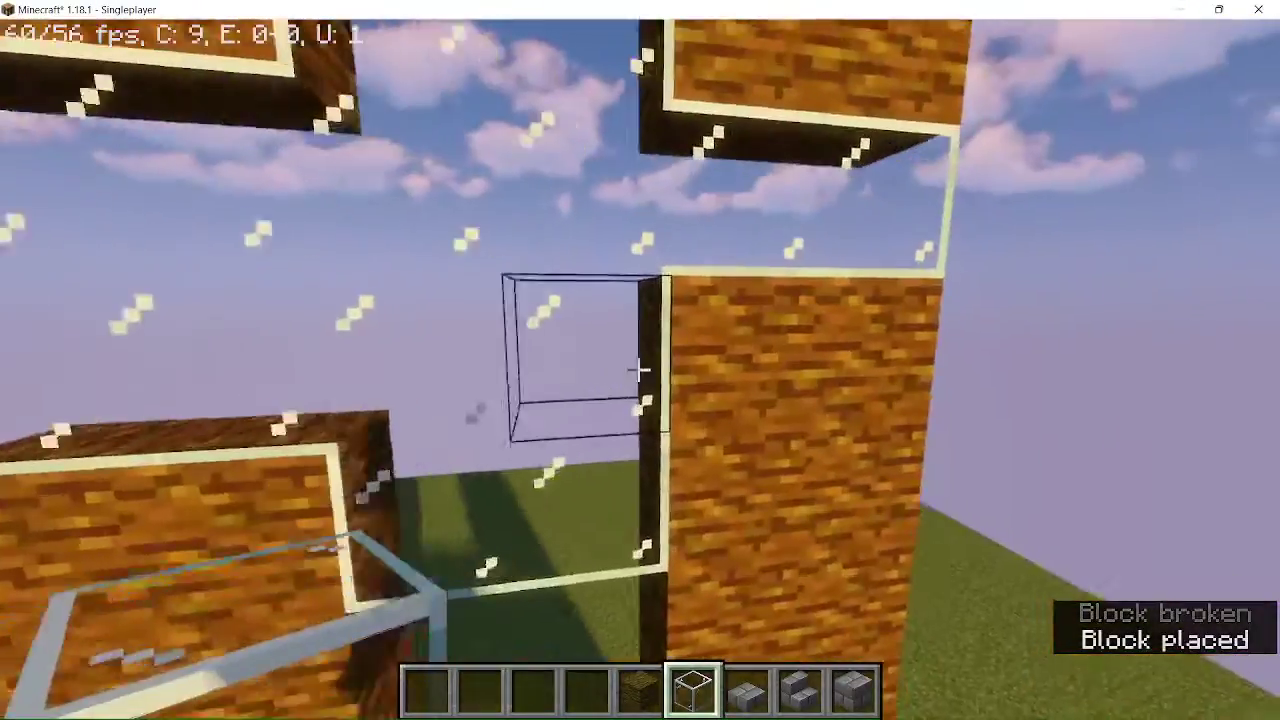
{"action": "left_click", "coordinate": [638, 370]}
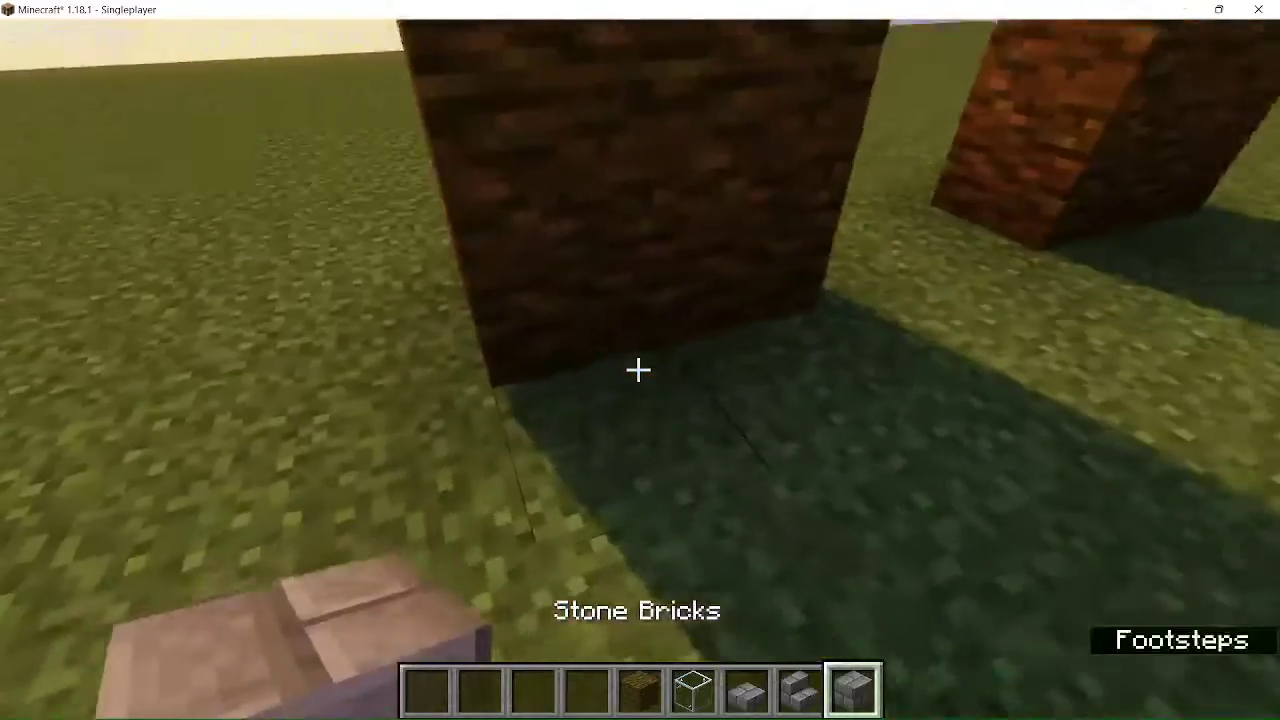
Step: Place a Stone Brick beside the wood wall and run /gamerule doDaylightCycle false
{"action": "right_click", "coordinate": [638, 370]}
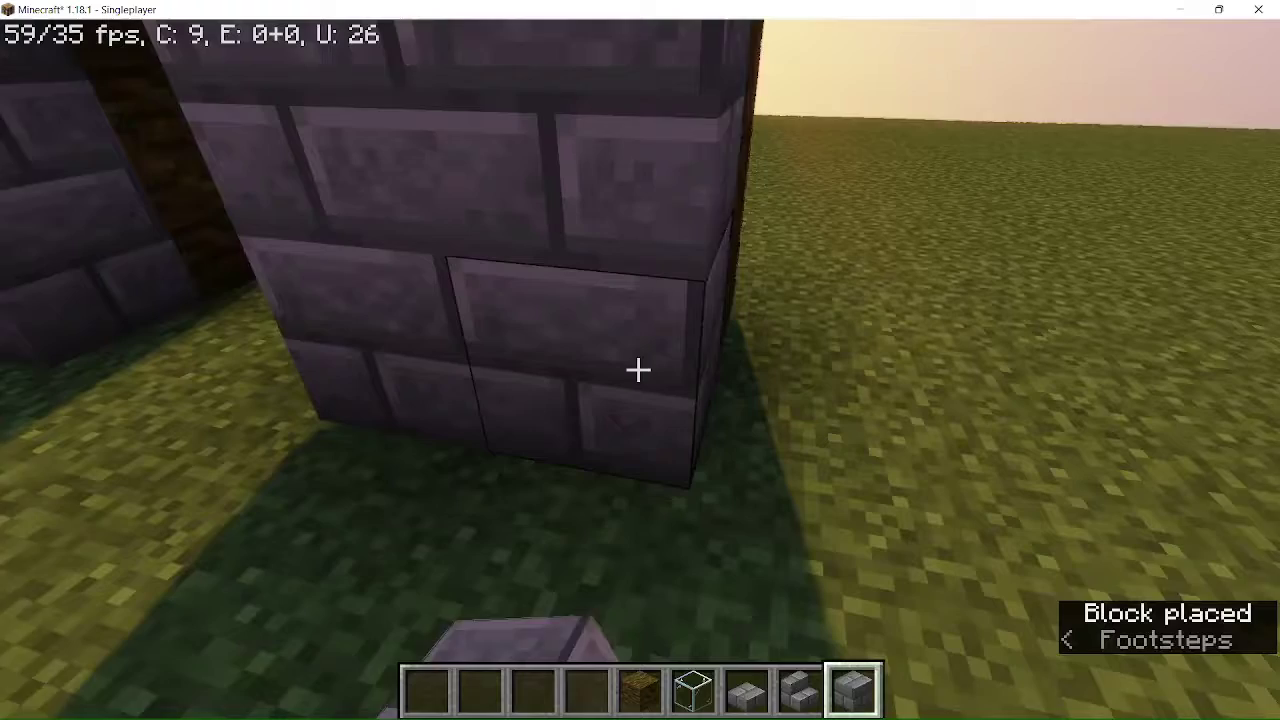
{"action": "type", "text": "/gamerule announceAdvancements"}
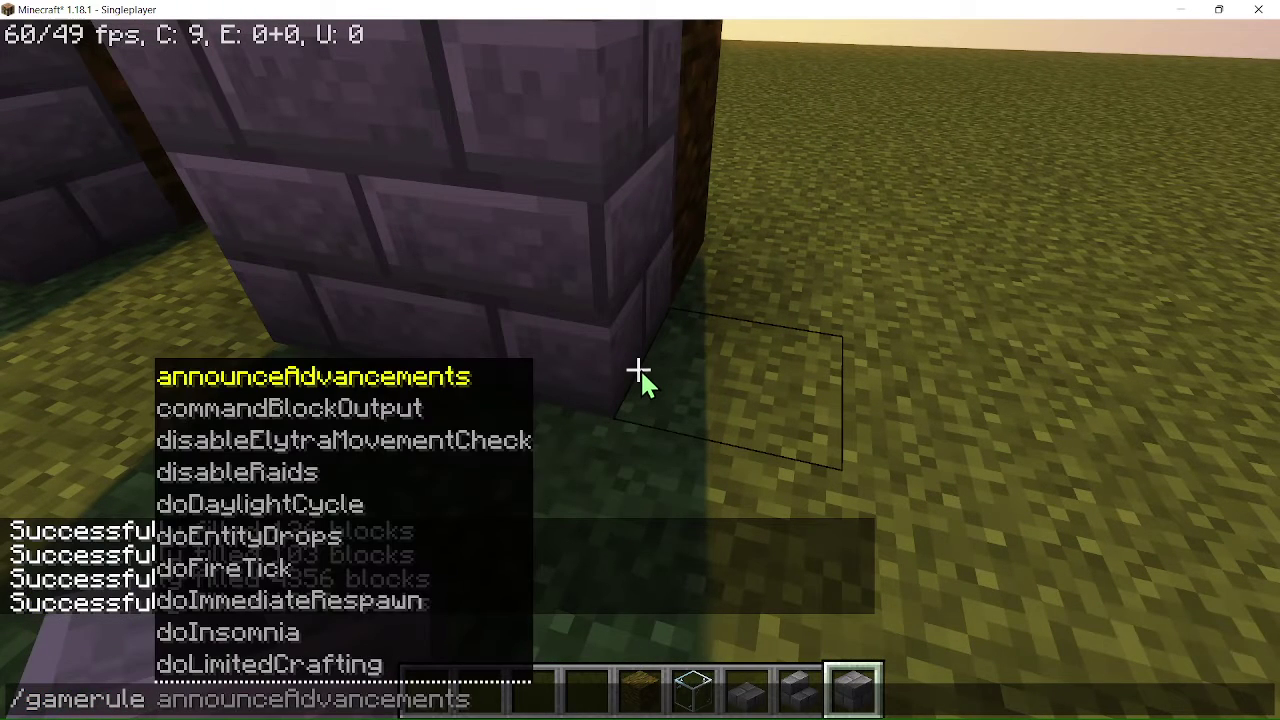
{"action": "type", "text": " doDaylightCycle"}
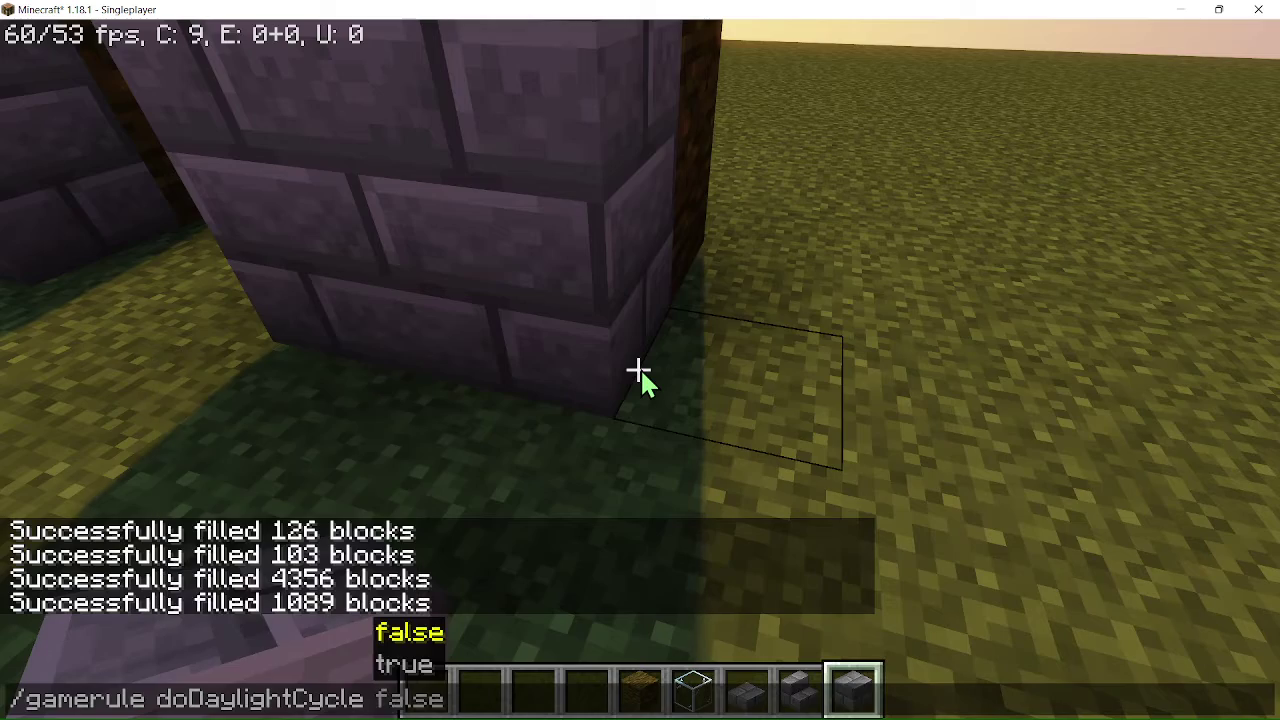
{"action": "key", "text": "Tab"}
{"action": "key", "text": "Return"}
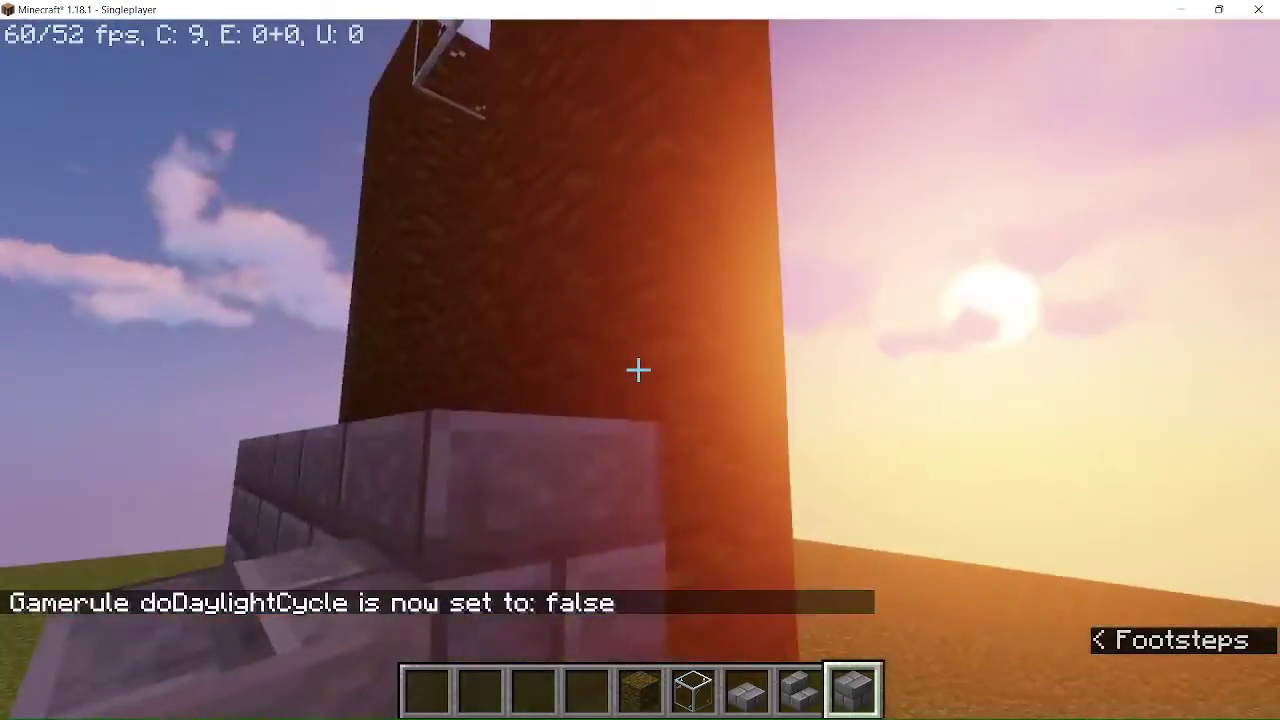
Step: Add stone bricks along the wall top and brick column, removing a misplaced one
{"action": "right_click", "coordinate": [638, 370]}
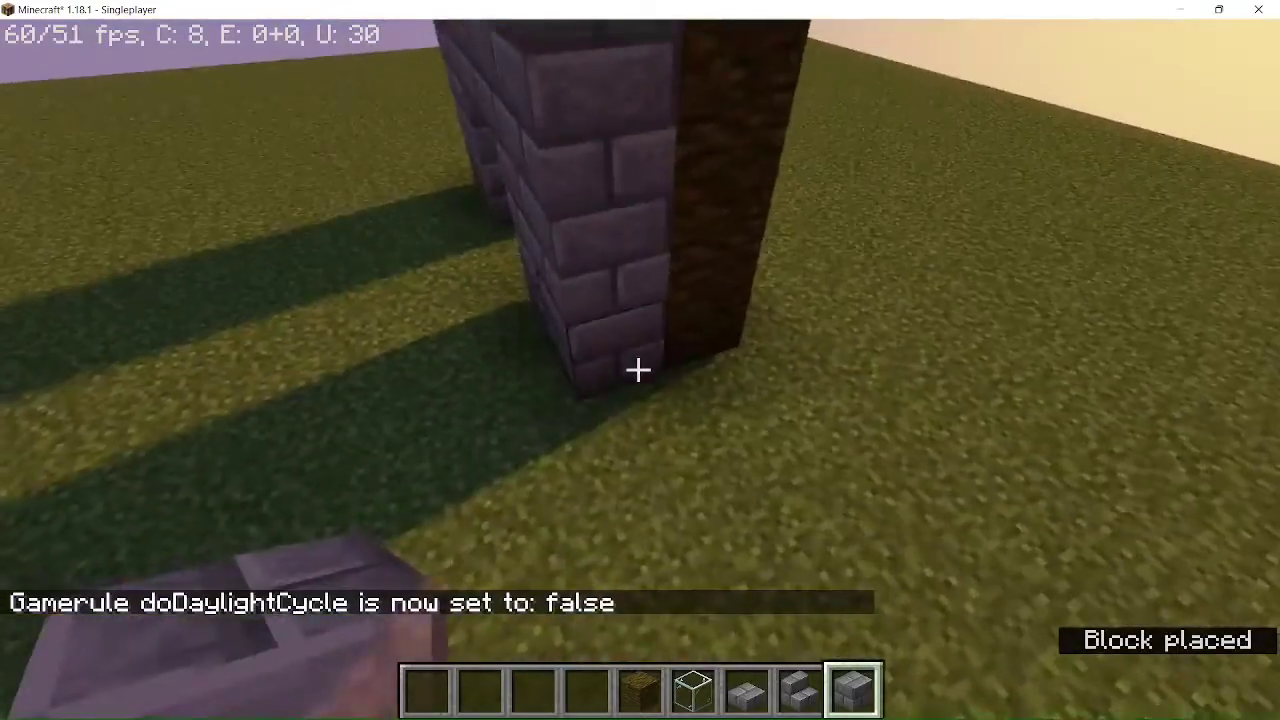
{"action": "right_click", "coordinate": [638, 370]}
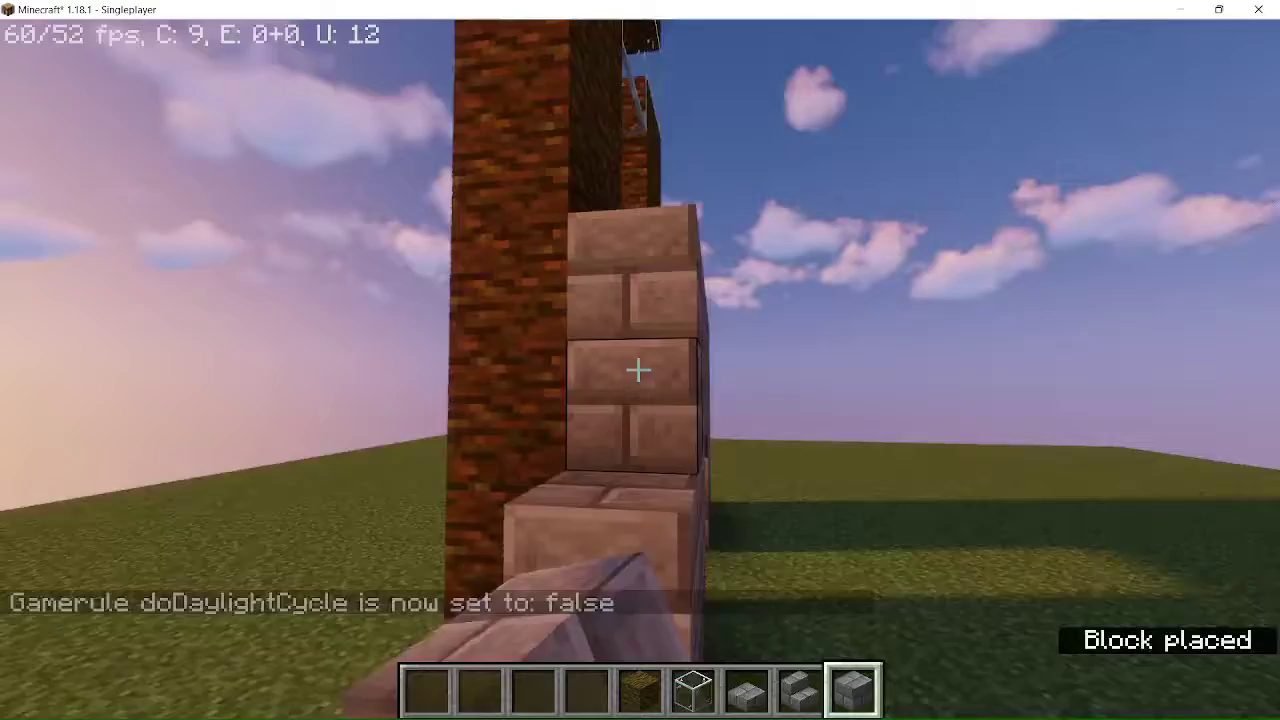
{"action": "key", "text": "slash"}
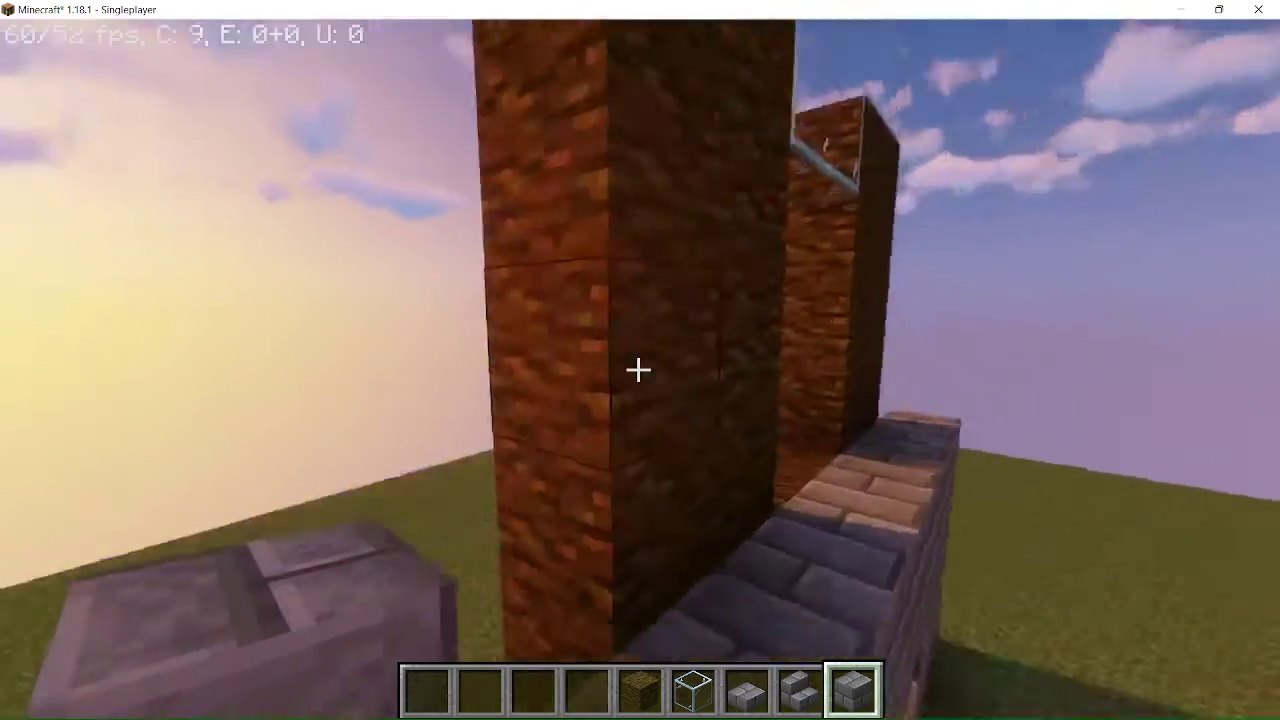
{"action": "right_click", "coordinate": [638, 370]}
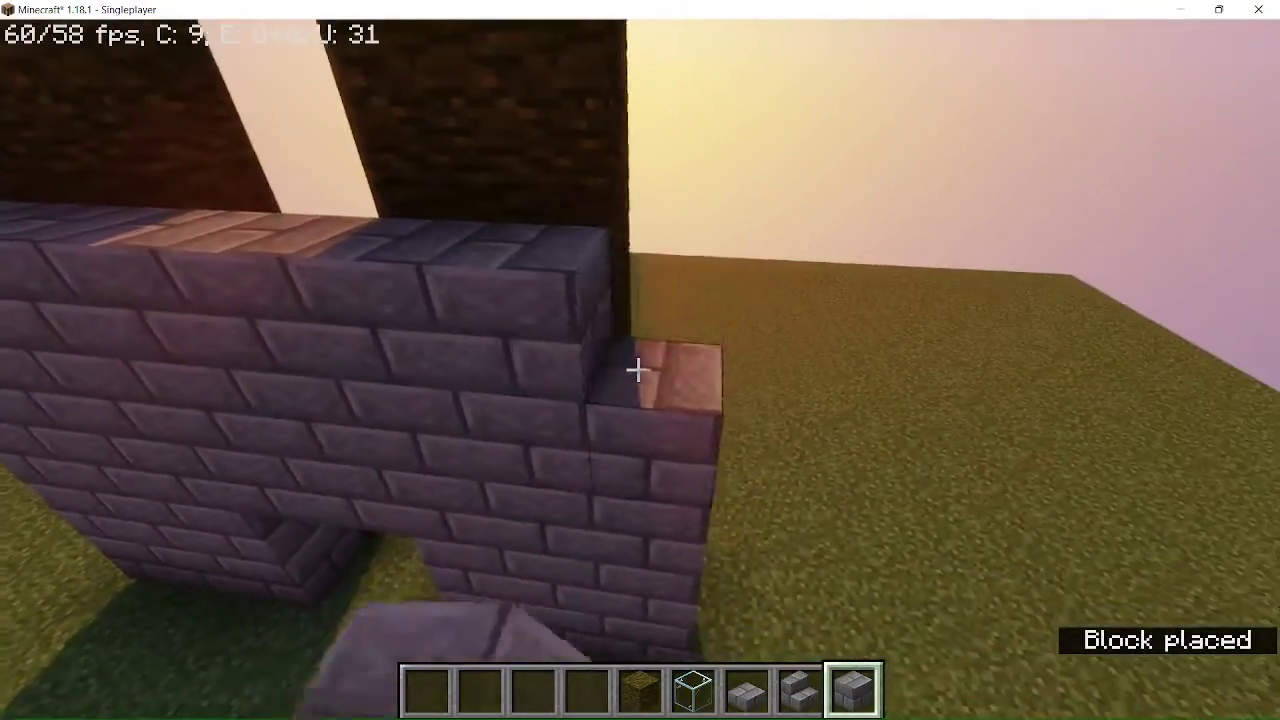
{"action": "right_click", "coordinate": [638, 370]}
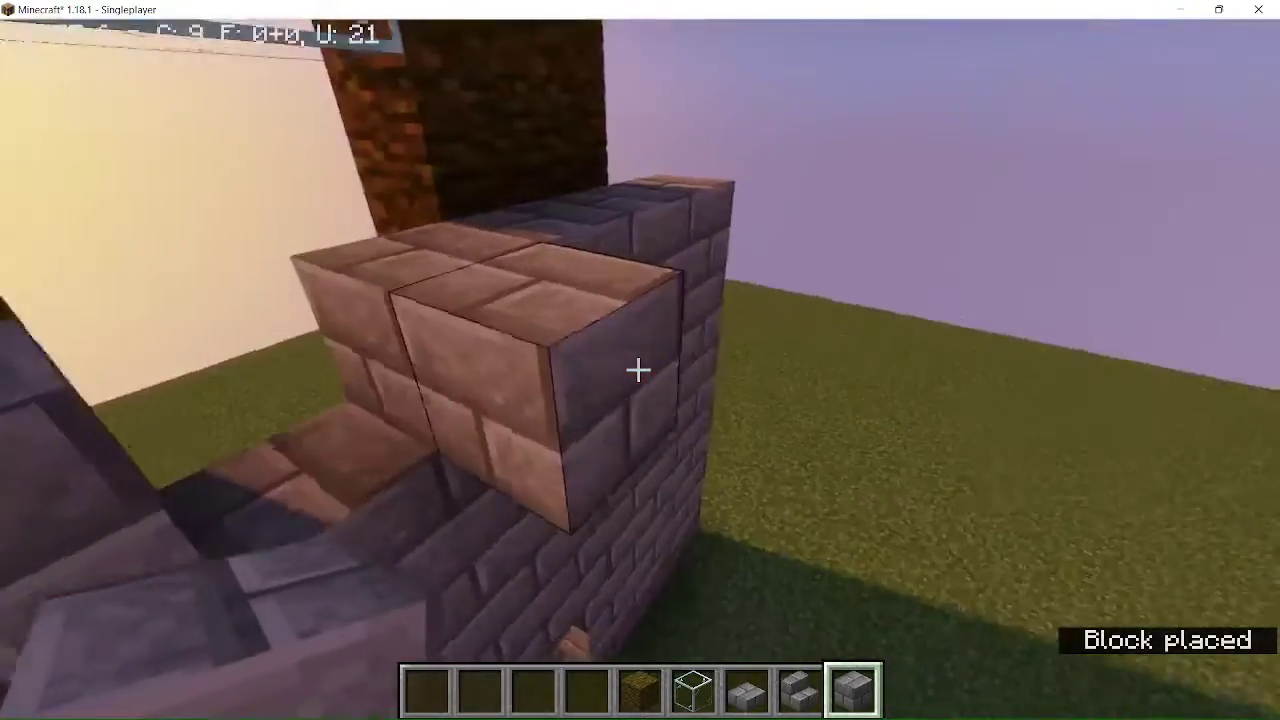
{"action": "left_click", "coordinate": [638, 370]}
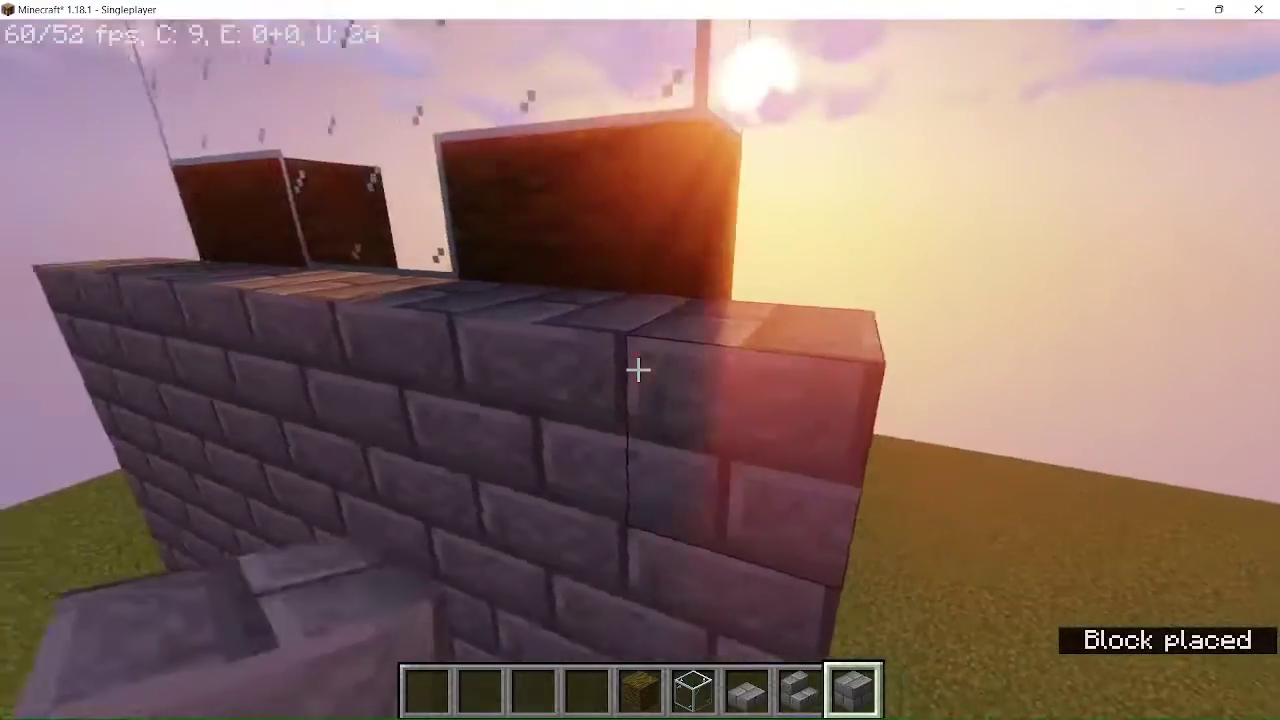
{"action": "right_click", "coordinate": [638, 370]}
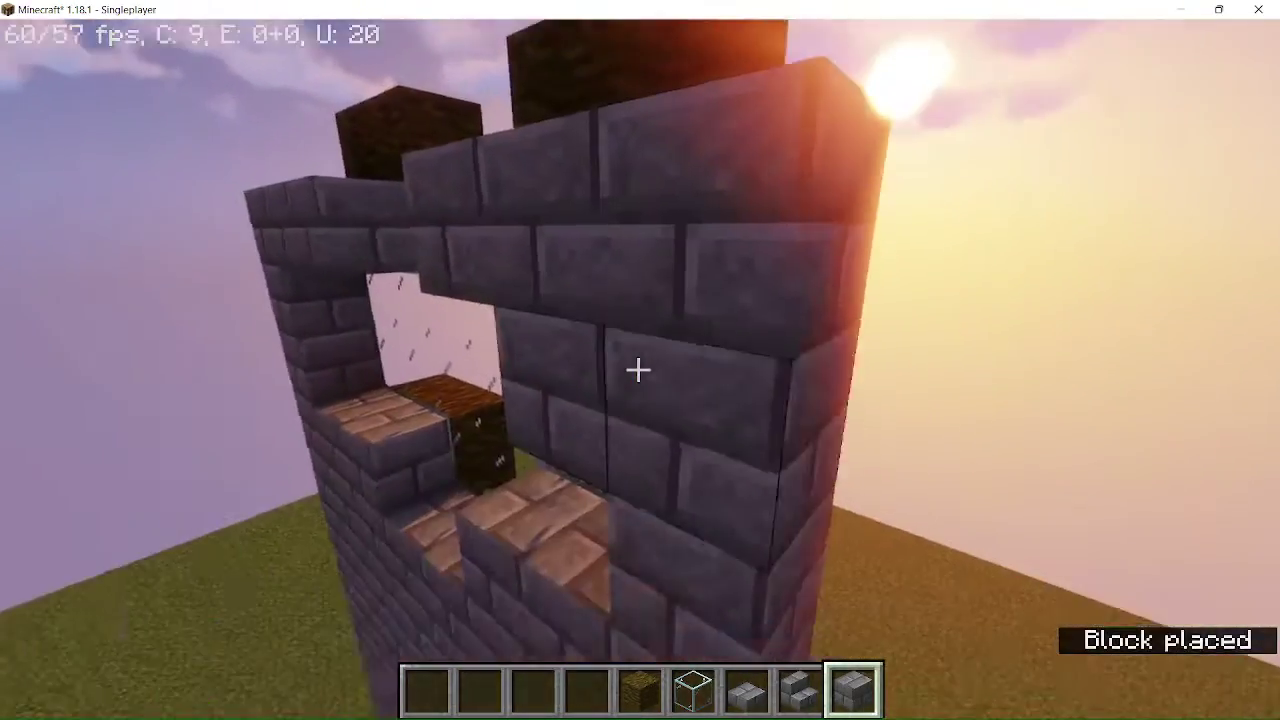
Step: Break stray blocks off the tower top, then step back to view it
{"action": "left_click", "coordinate": [638, 370]}
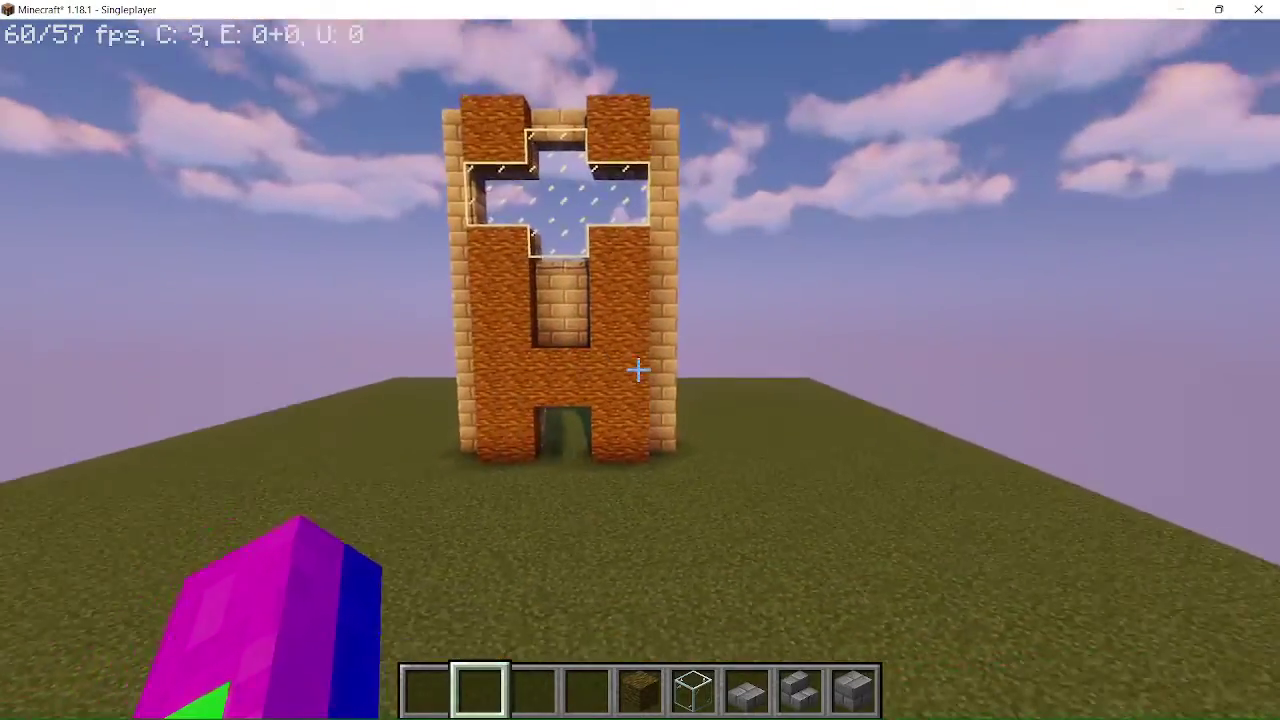
{"action": "scroll", "coordinate": [638, 371], "scroll_direction": "down", "scroll_amount": 6}
{"action": "scroll", "coordinate": [638, 371], "scroll_direction": "down", "scroll_amount": 1}
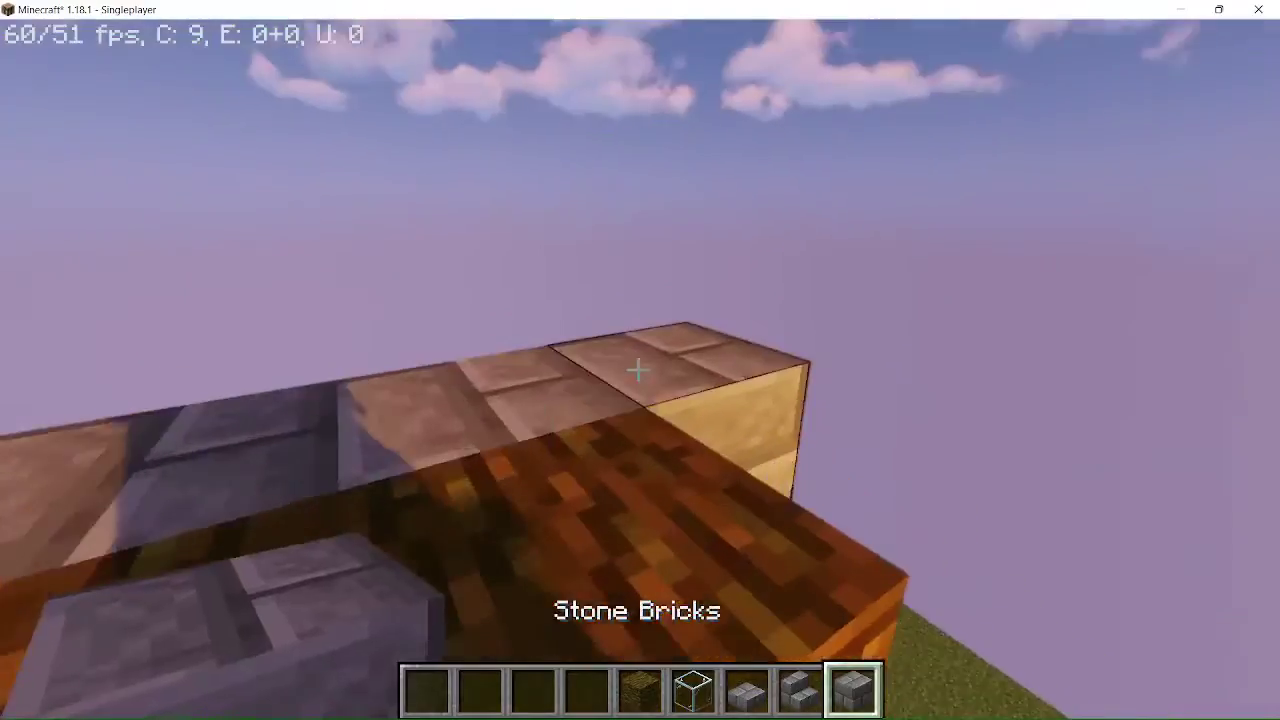
{"action": "right_click", "coordinate": [638, 371]}
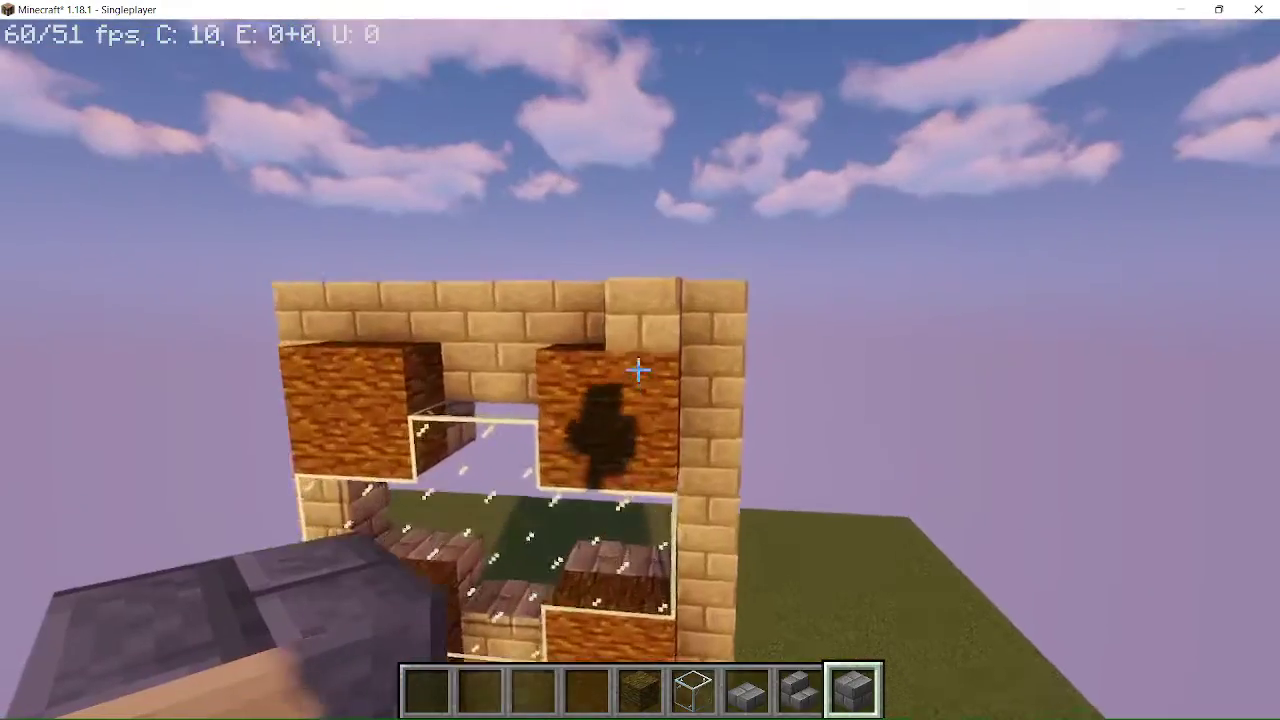
{"action": "left_click", "coordinate": [638, 371]}
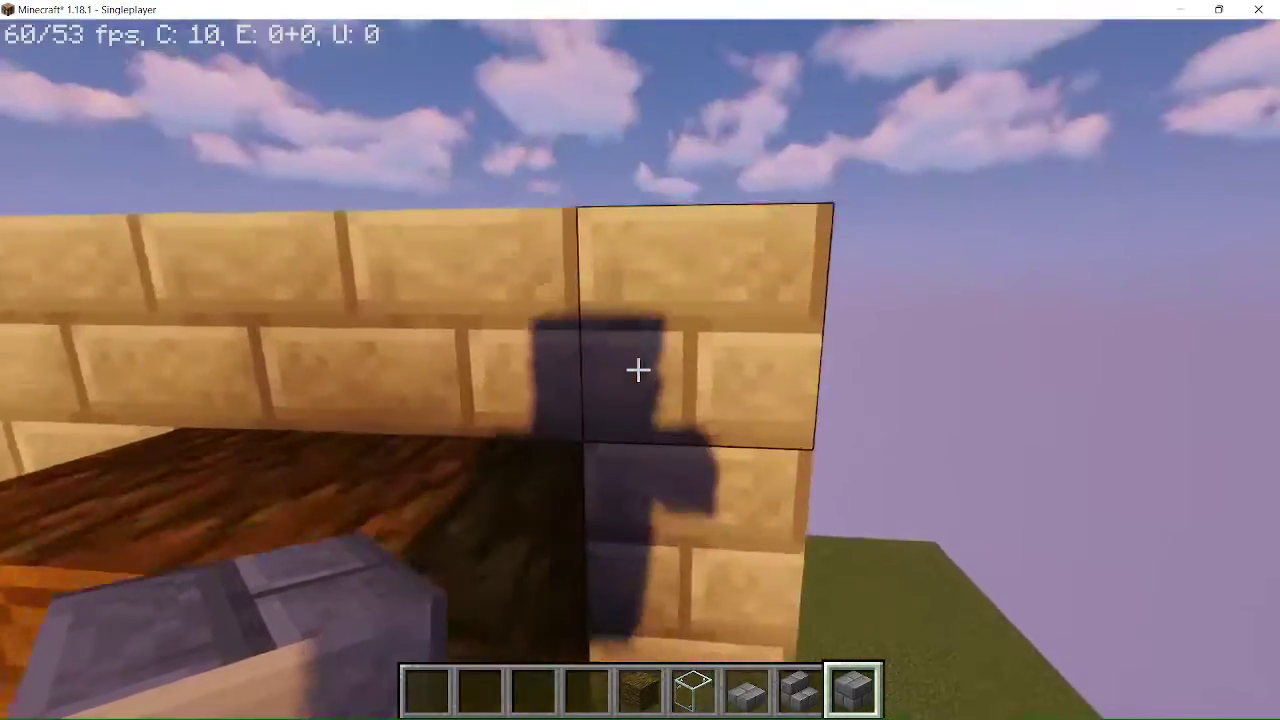
{"action": "left_click", "coordinate": [638, 370]}
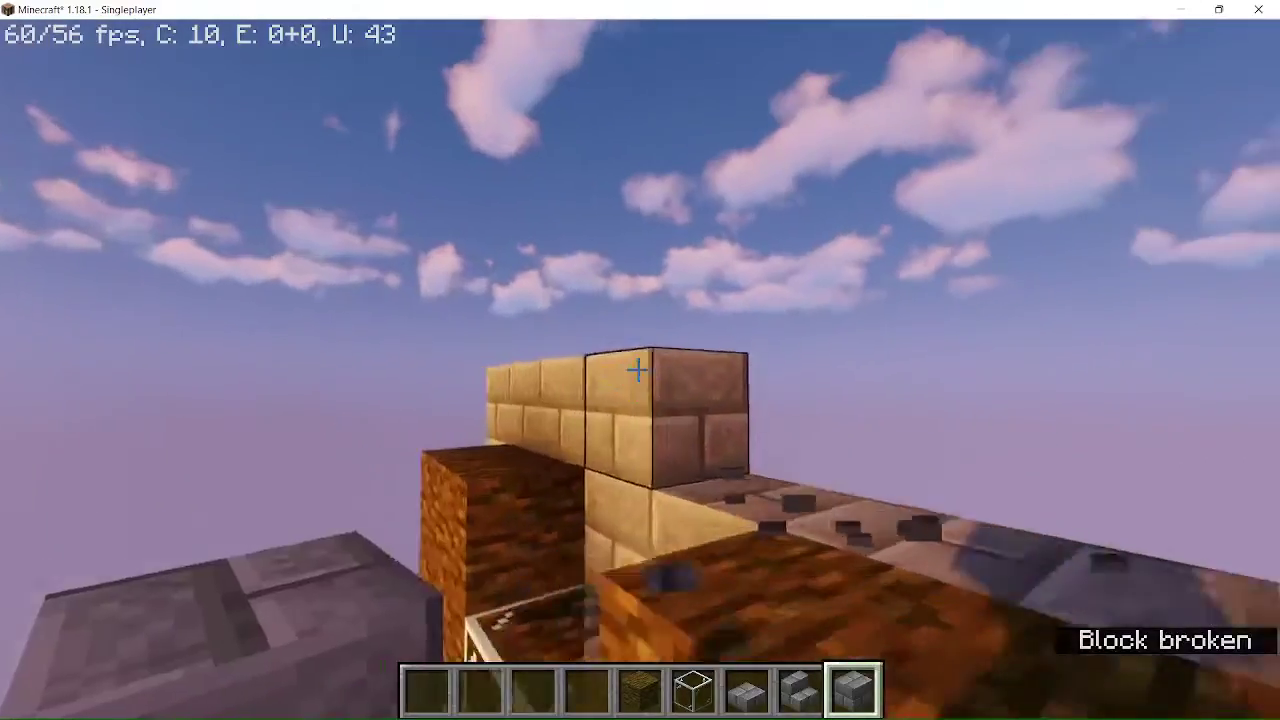
{"action": "left_click", "coordinate": [638, 370]}
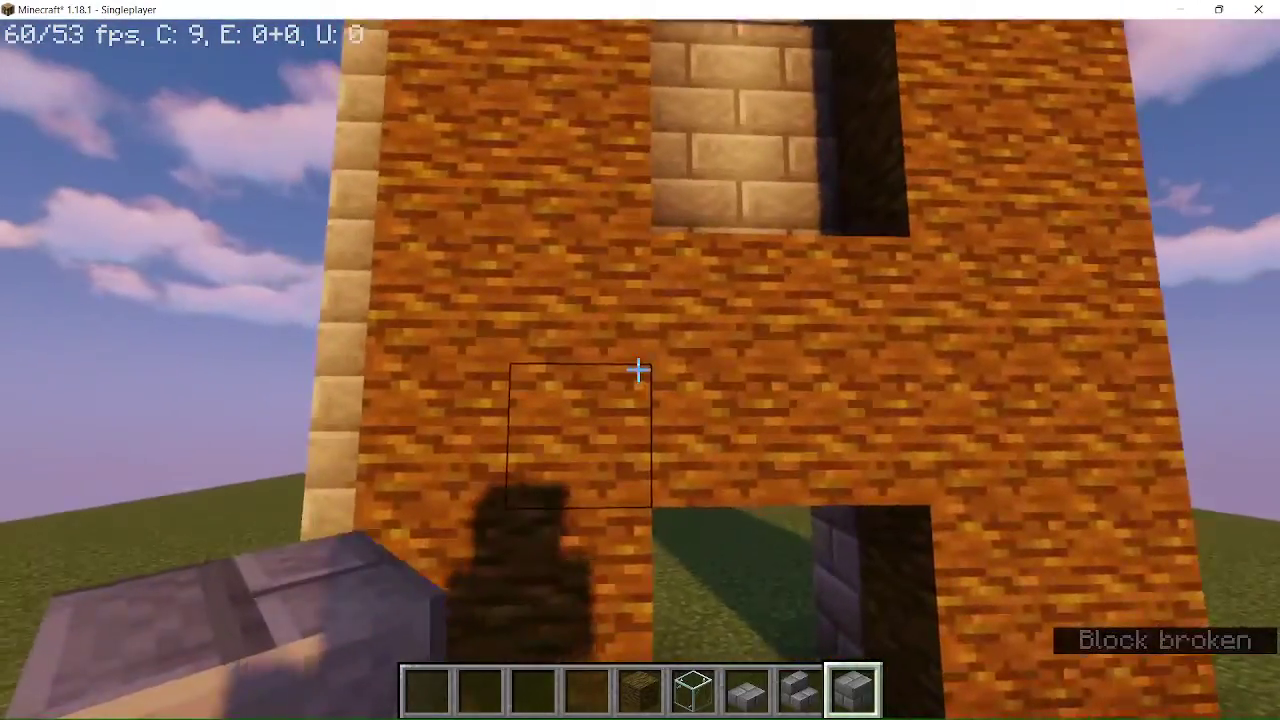
{"action": "left_click", "coordinate": [638, 370]}
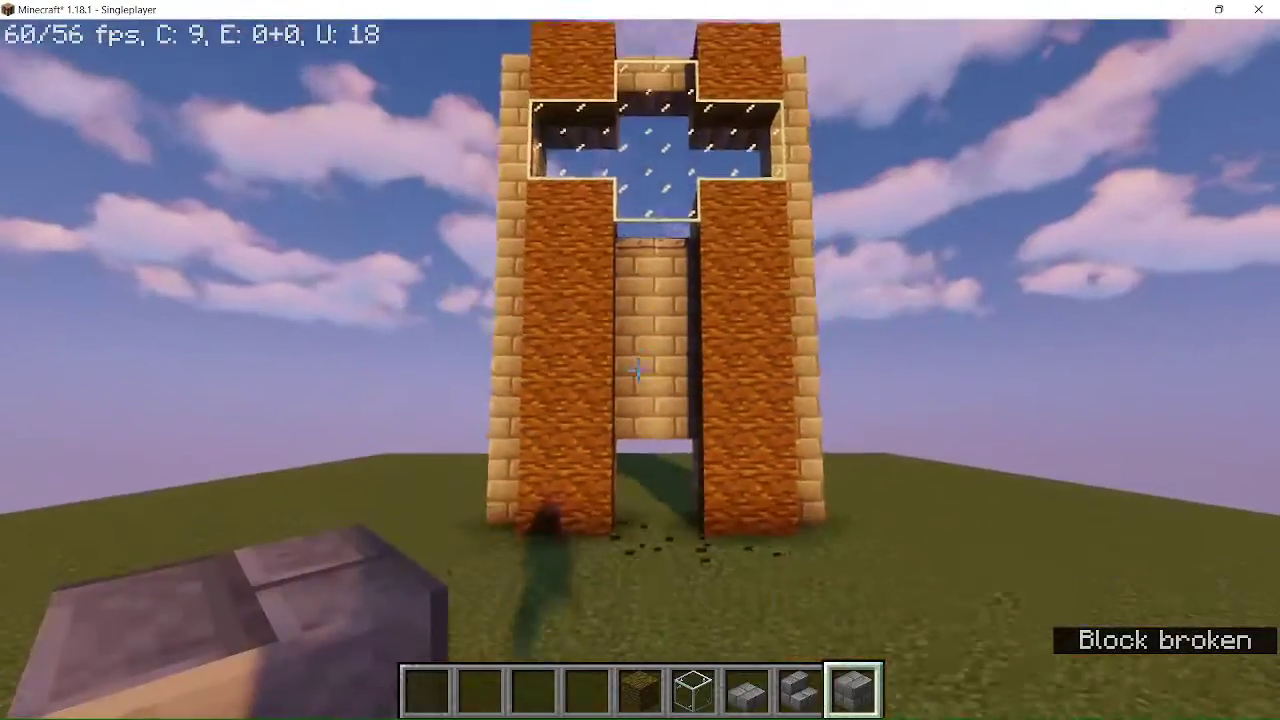
{"action": "key", "text": "s"}
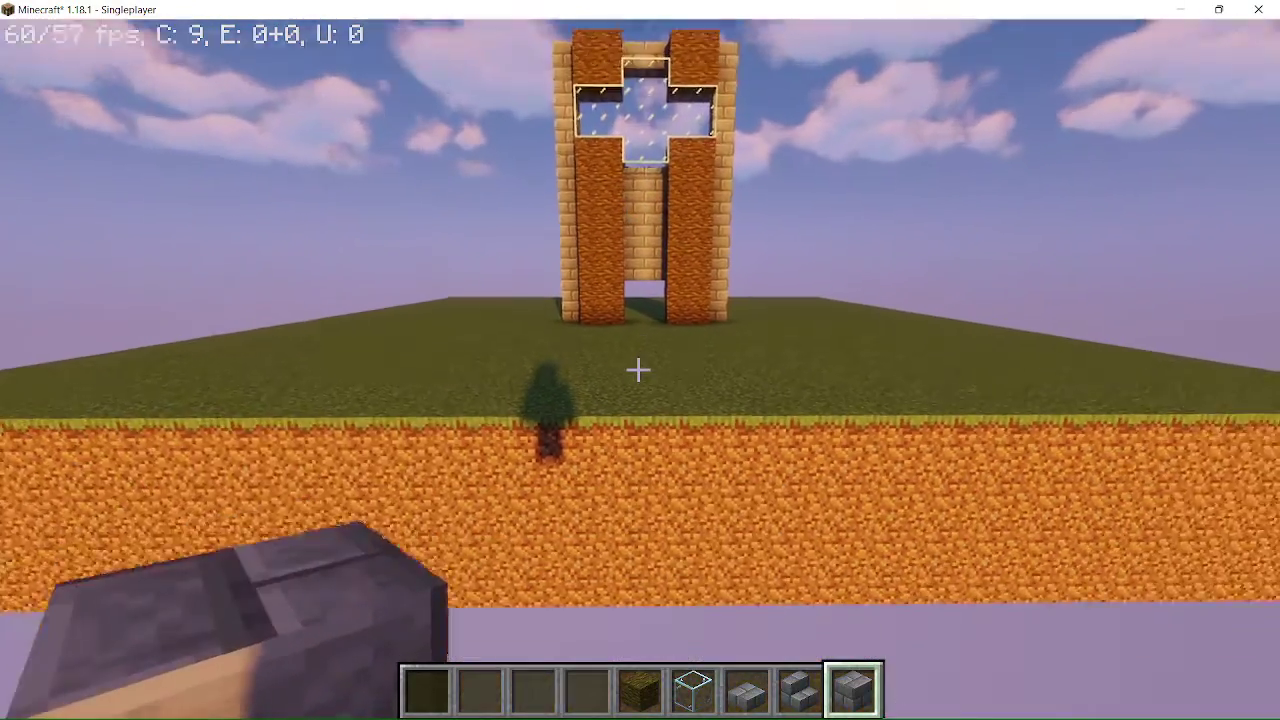
{"action": "key", "text": "w"}
{"action": "key", "text": "w"}
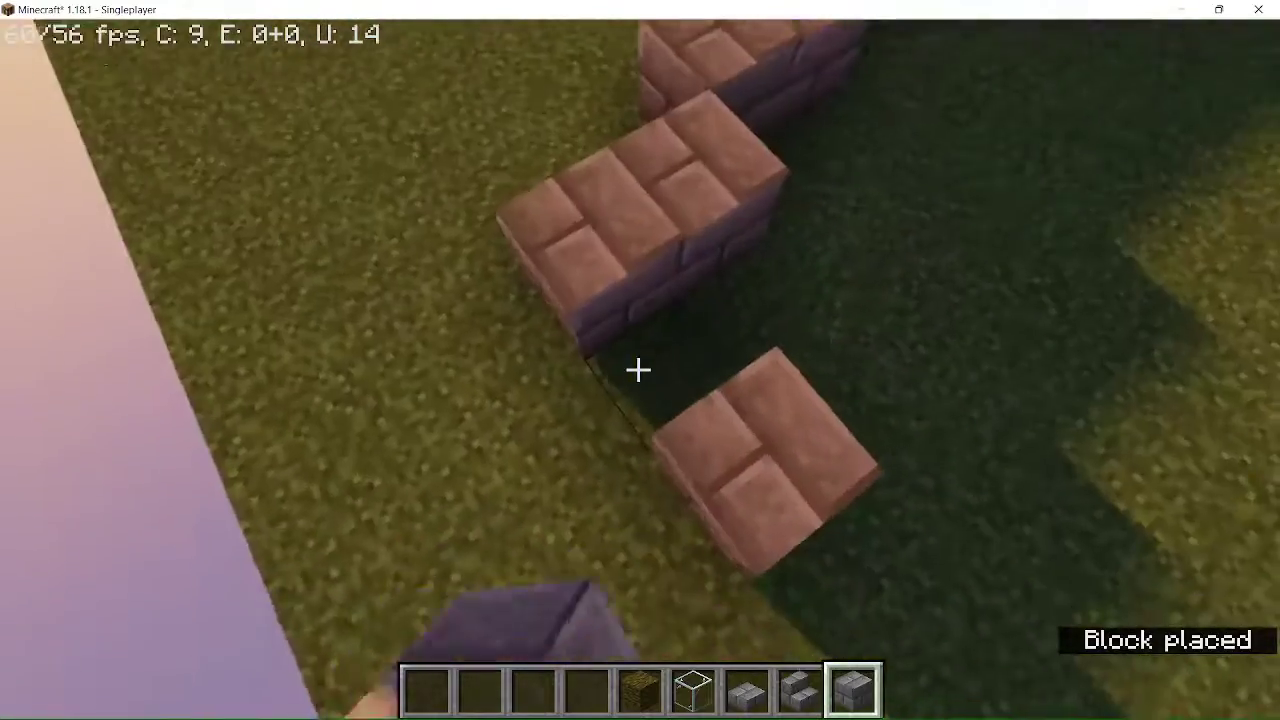
Step: Extend the stone brick outline past the wall's end, fix misplaced bricks, and rise to review
{"action": "left_click", "coordinate": [638, 370]}
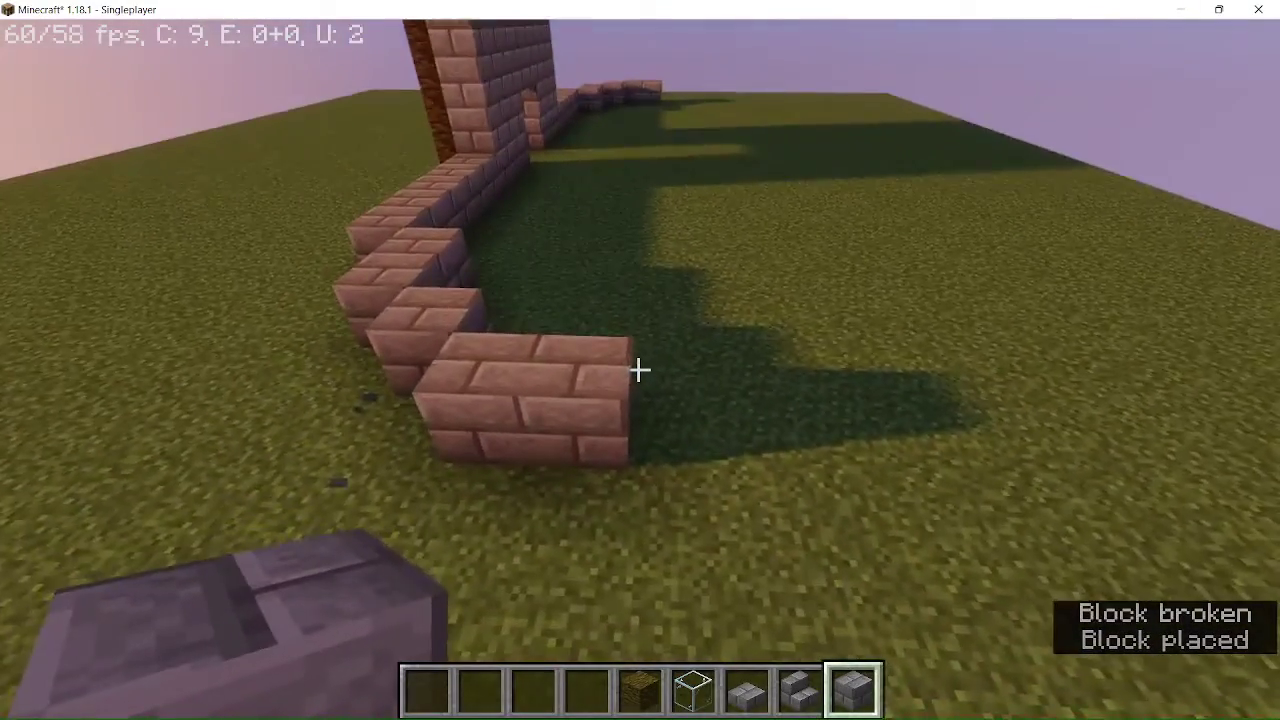
{"action": "right_click", "coordinate": [638, 370]}
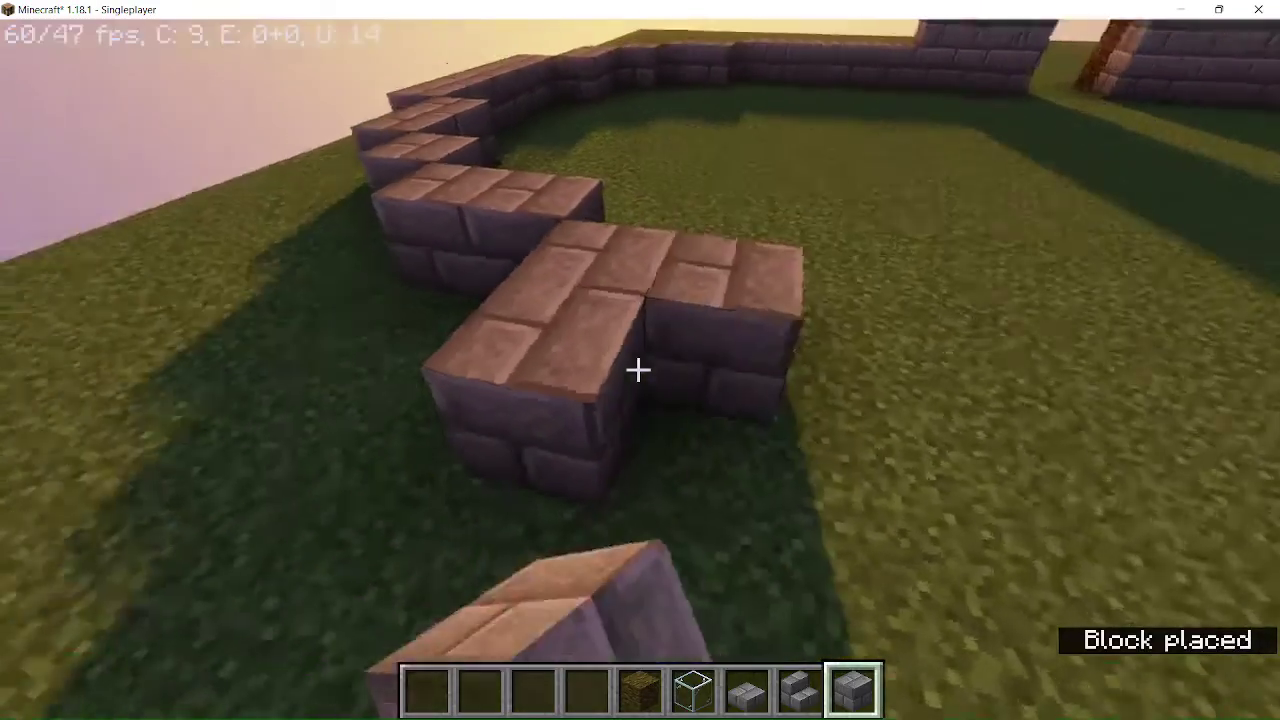
{"action": "left_click", "coordinate": [638, 370]}
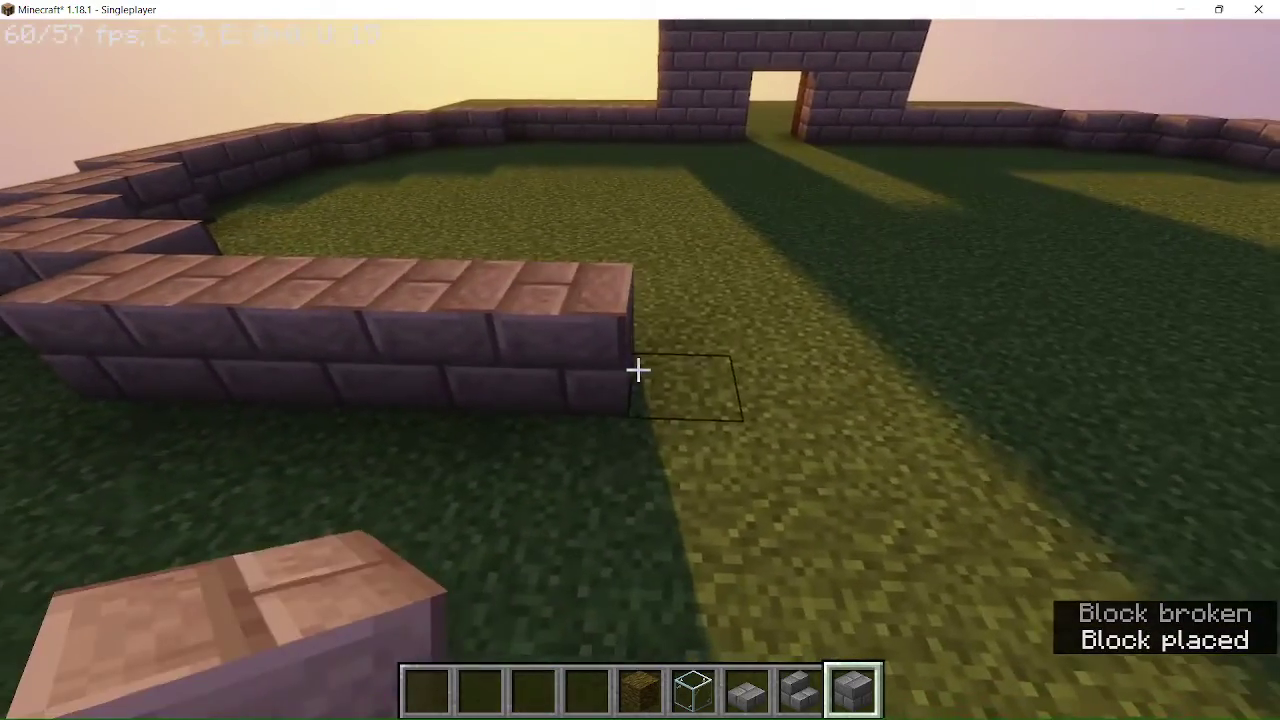
{"action": "right_click", "coordinate": [638, 370]}
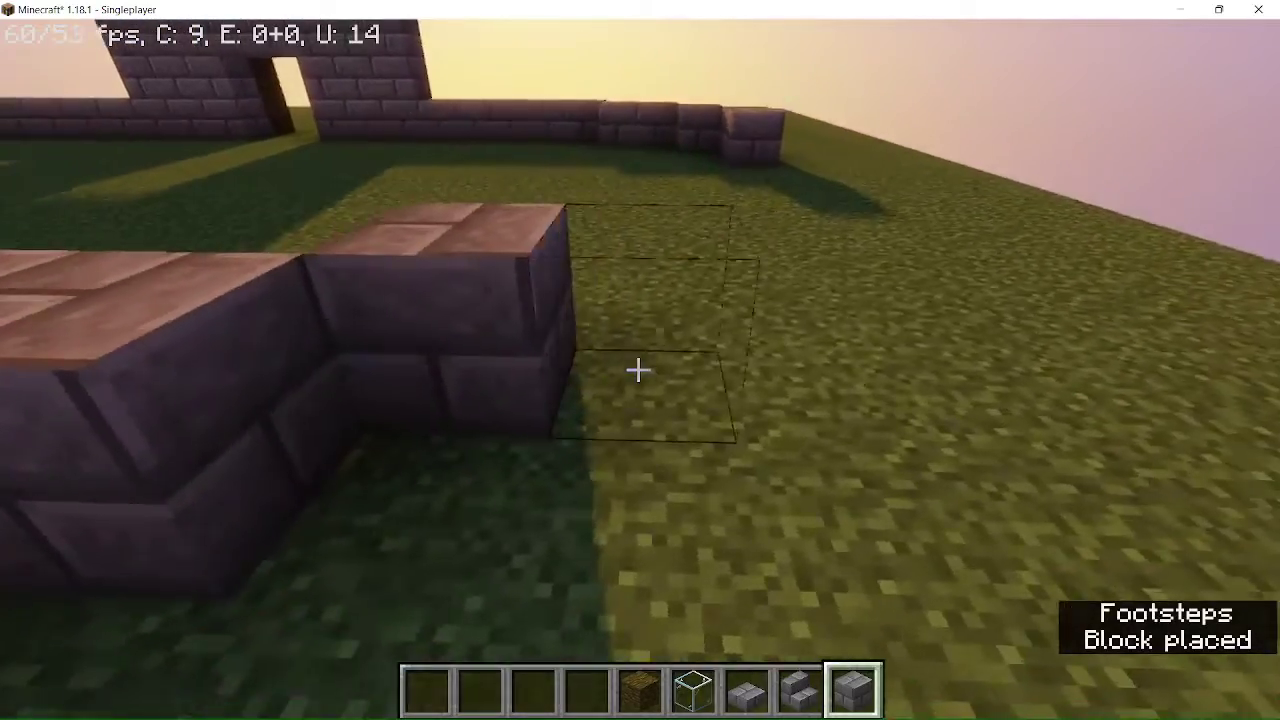
{"action": "right_click", "coordinate": [638, 370]}
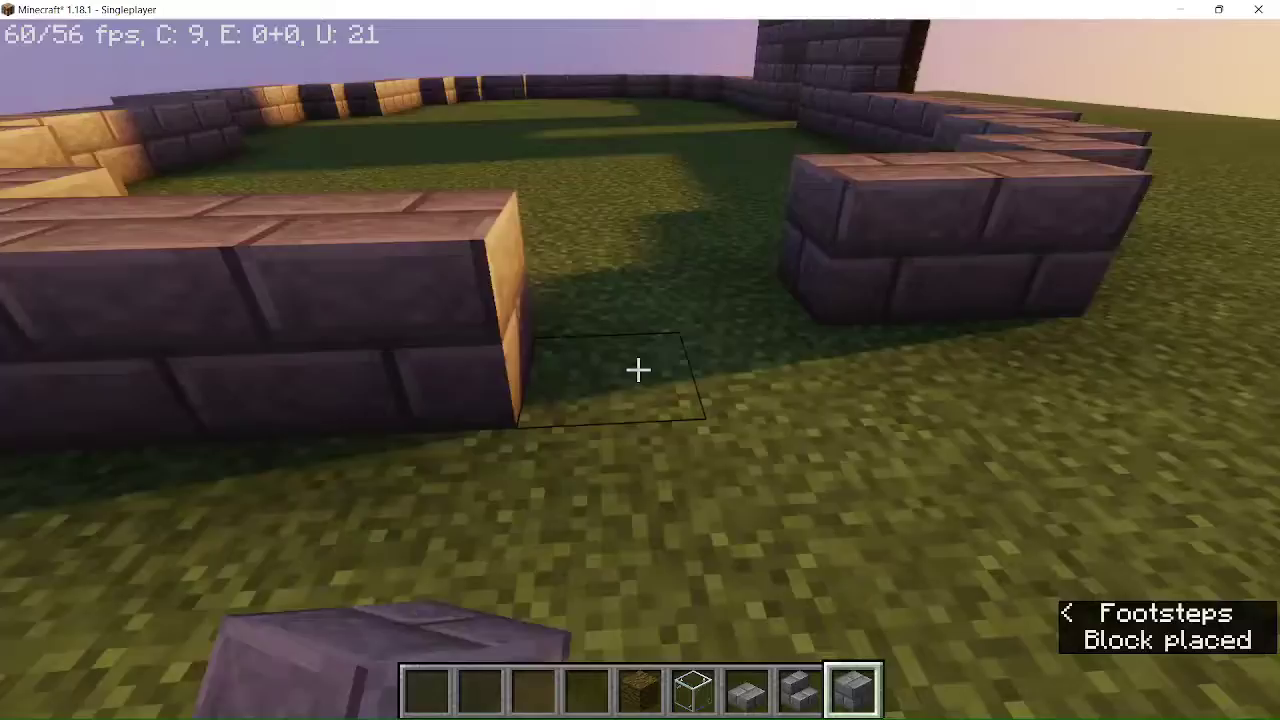
{"action": "left_click", "coordinate": [638, 370]}
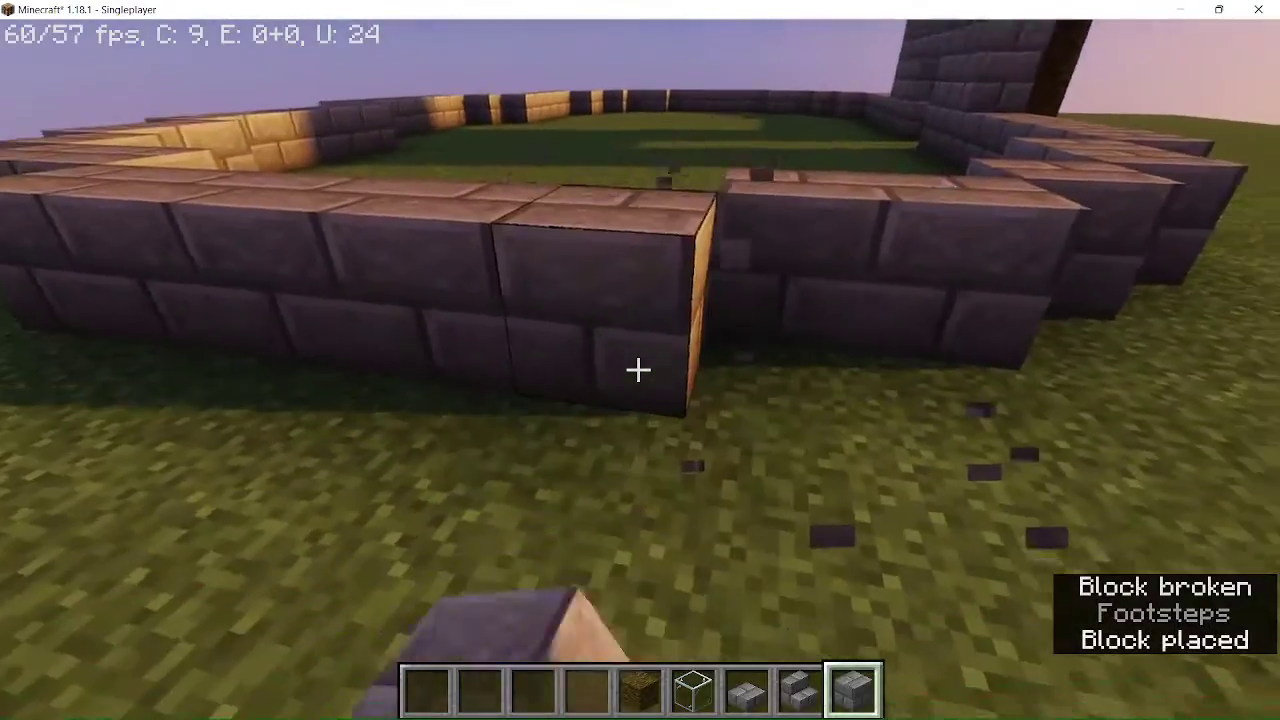
{"action": "key", "text": "space"}
{"action": "key", "text": "space"}
{"action": "key", "text": "s"}
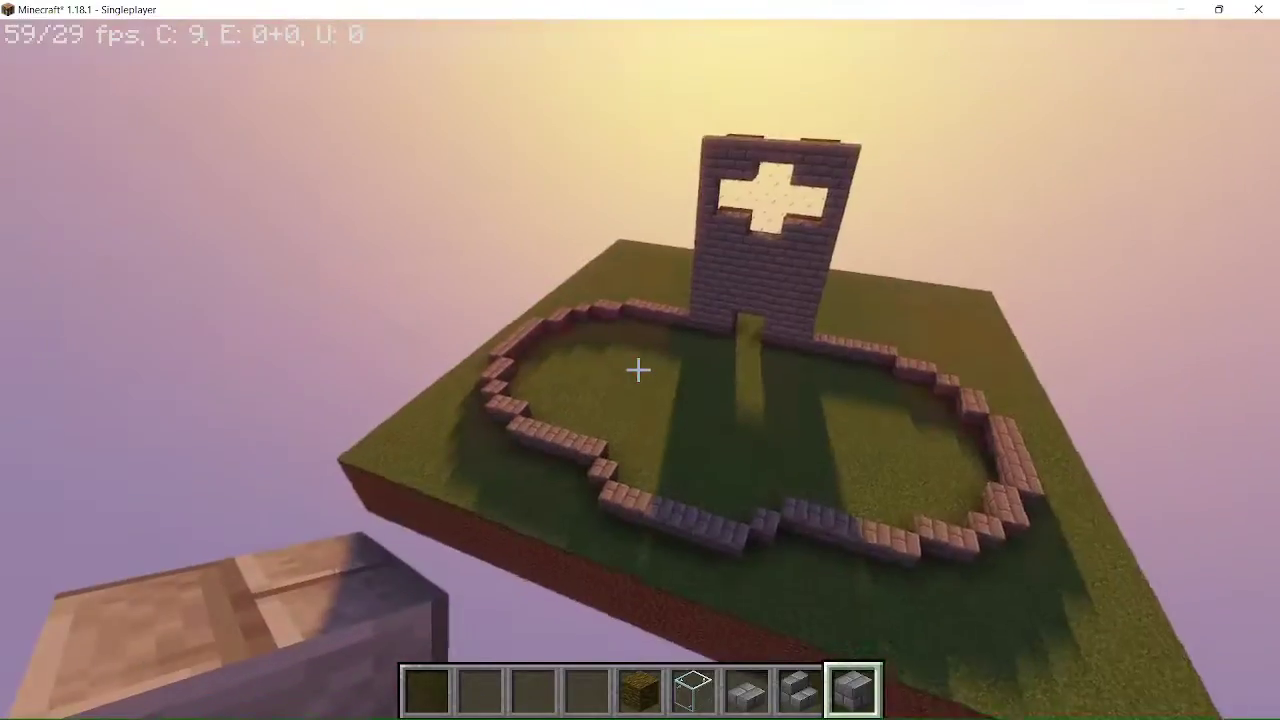
Step: Stack stone bricks and a slab onto the outline at the tower's face, removing protruding blocks
{"action": "key", "text": "w"}
{"action": "key", "text": "shift"}
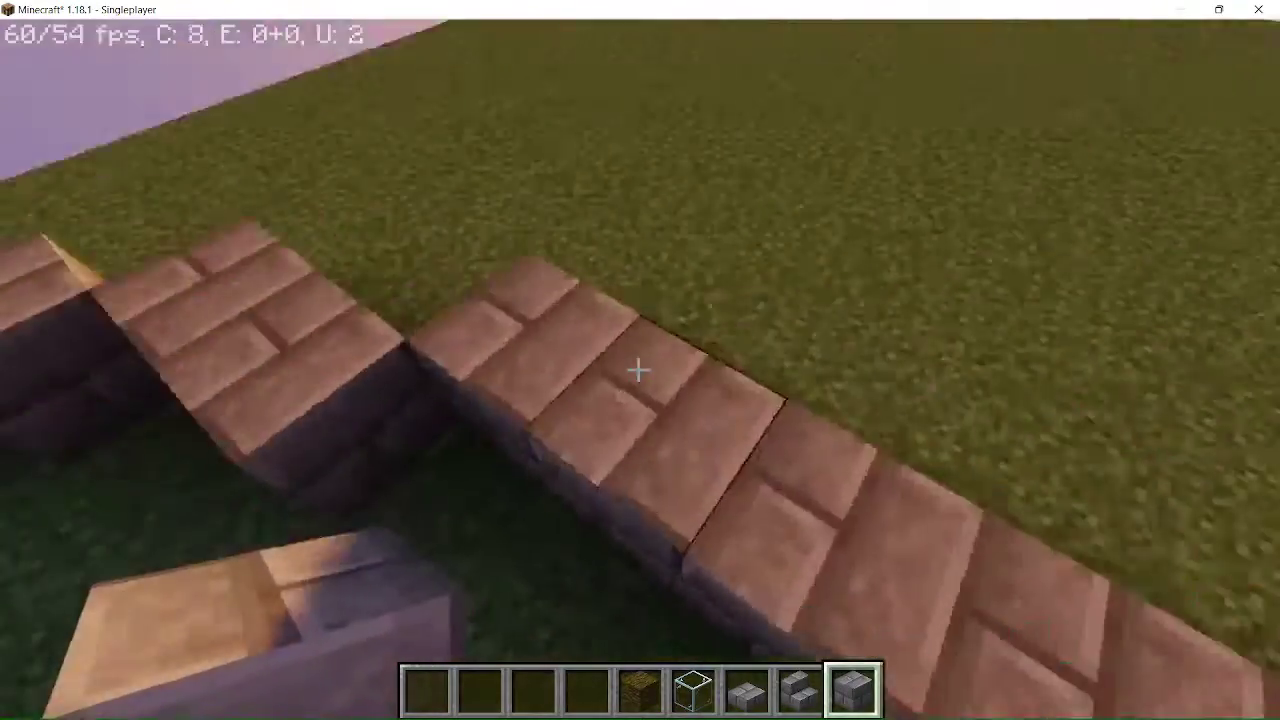
{"action": "right_click", "coordinate": [638, 370]}
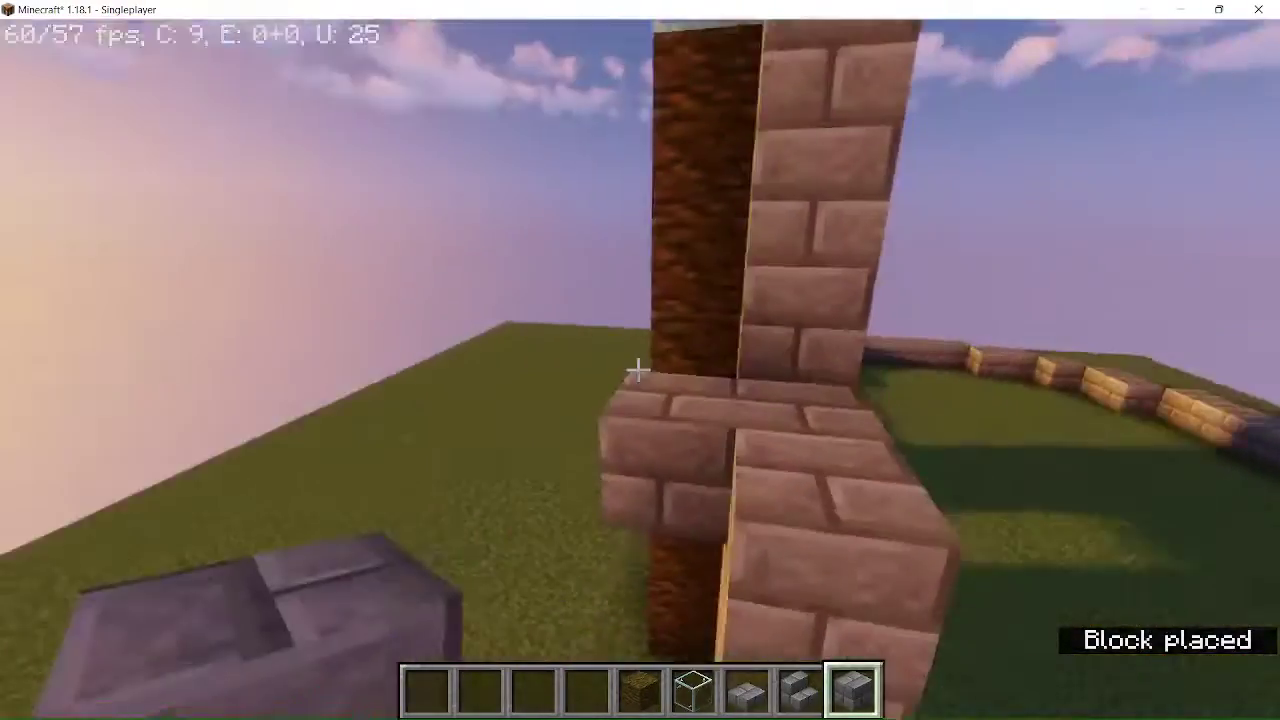
{"action": "left_click", "coordinate": [638, 370]}
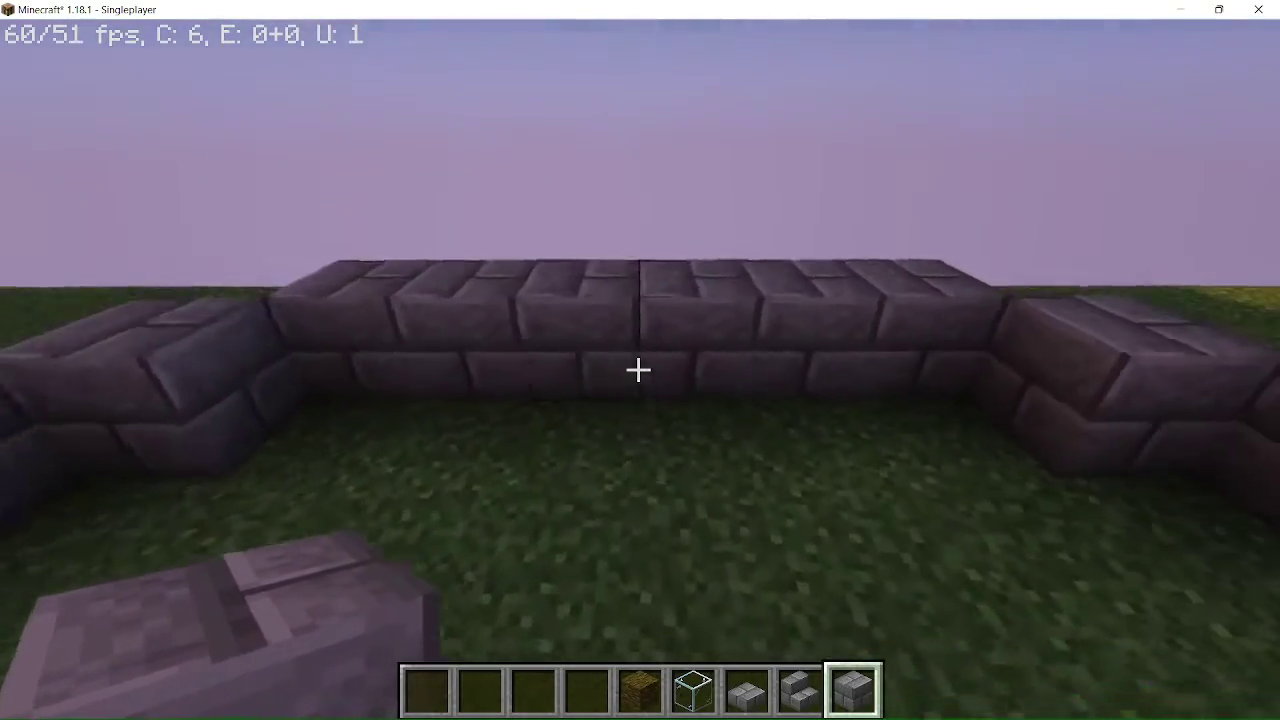
{"action": "right_click", "coordinate": [638, 370]}
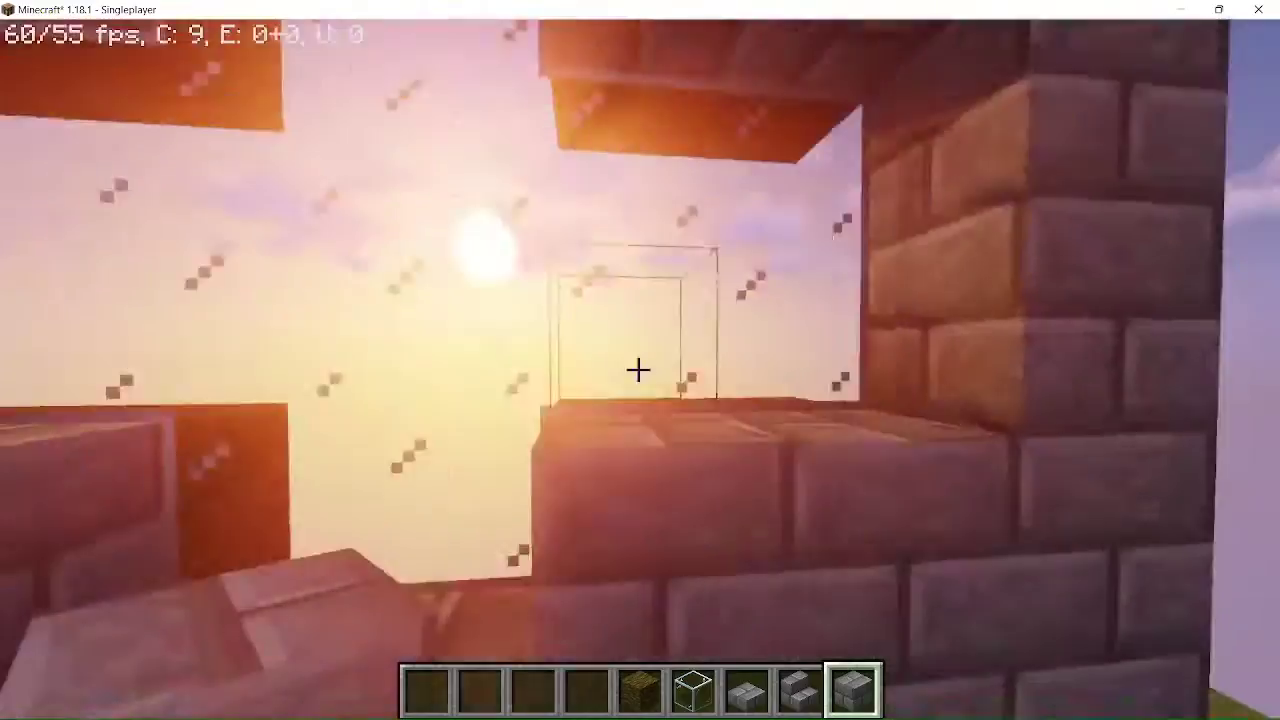
{"action": "right_click", "coordinate": [638, 370]}
{"action": "right_click", "coordinate": [638, 370]}
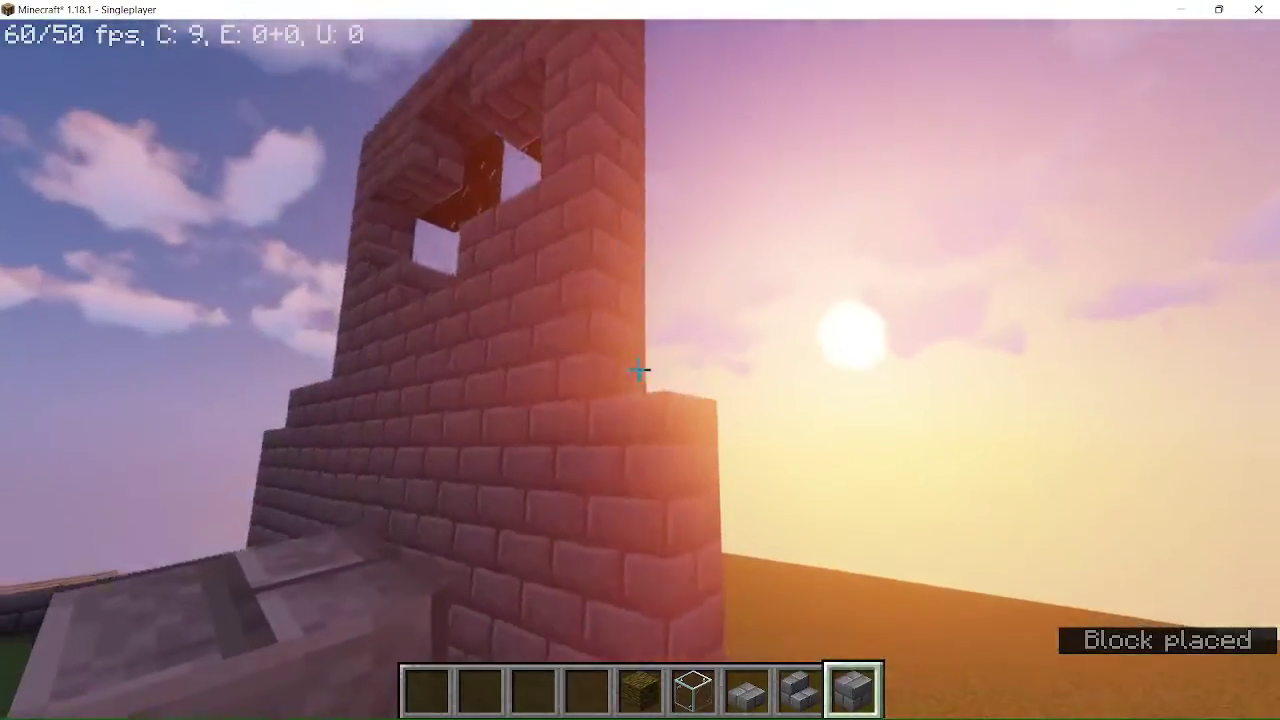
{"action": "right_click", "coordinate": [638, 370]}
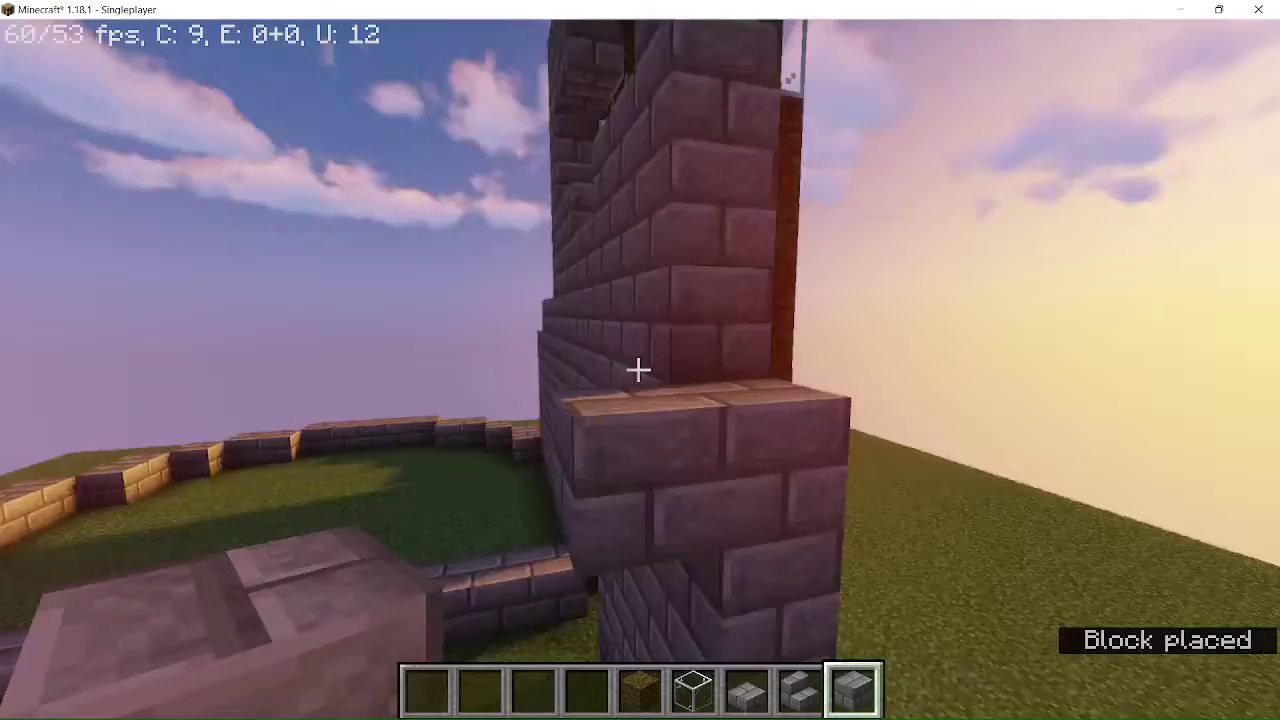
{"action": "left_click", "coordinate": [638, 370]}
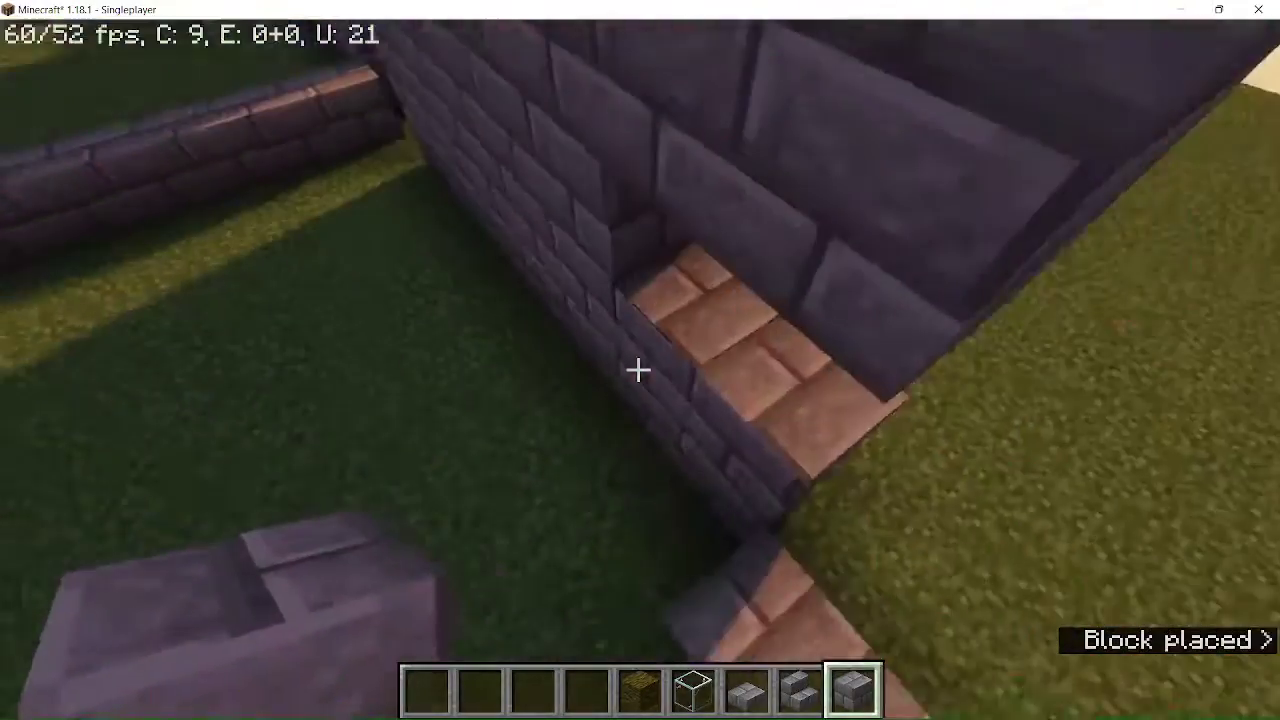
{"action": "scroll", "coordinate": [640, 370], "scroll_direction": "up", "scroll_amount": 2}
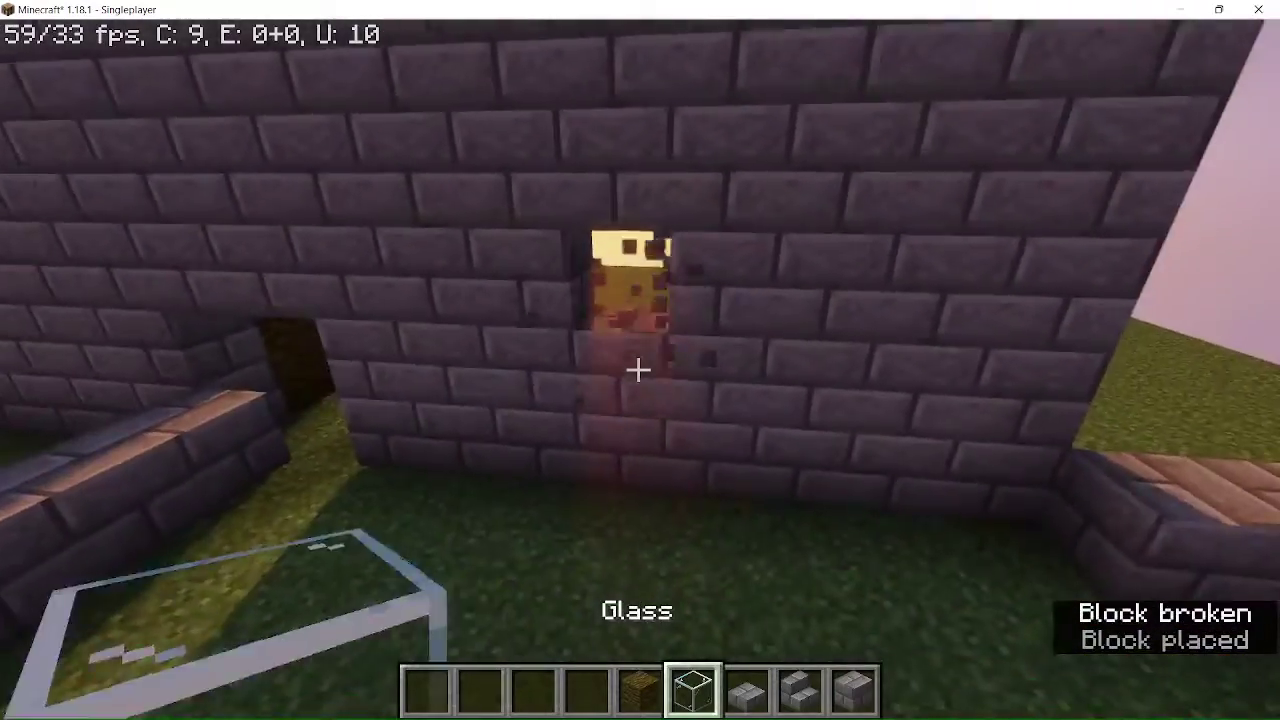
Step: Break a window gap in the stone-brick wall and fill it with three glass blocks
{"action": "left_click", "coordinate": [638, 370]}
{"action": "left_click", "coordinate": [638, 370]}
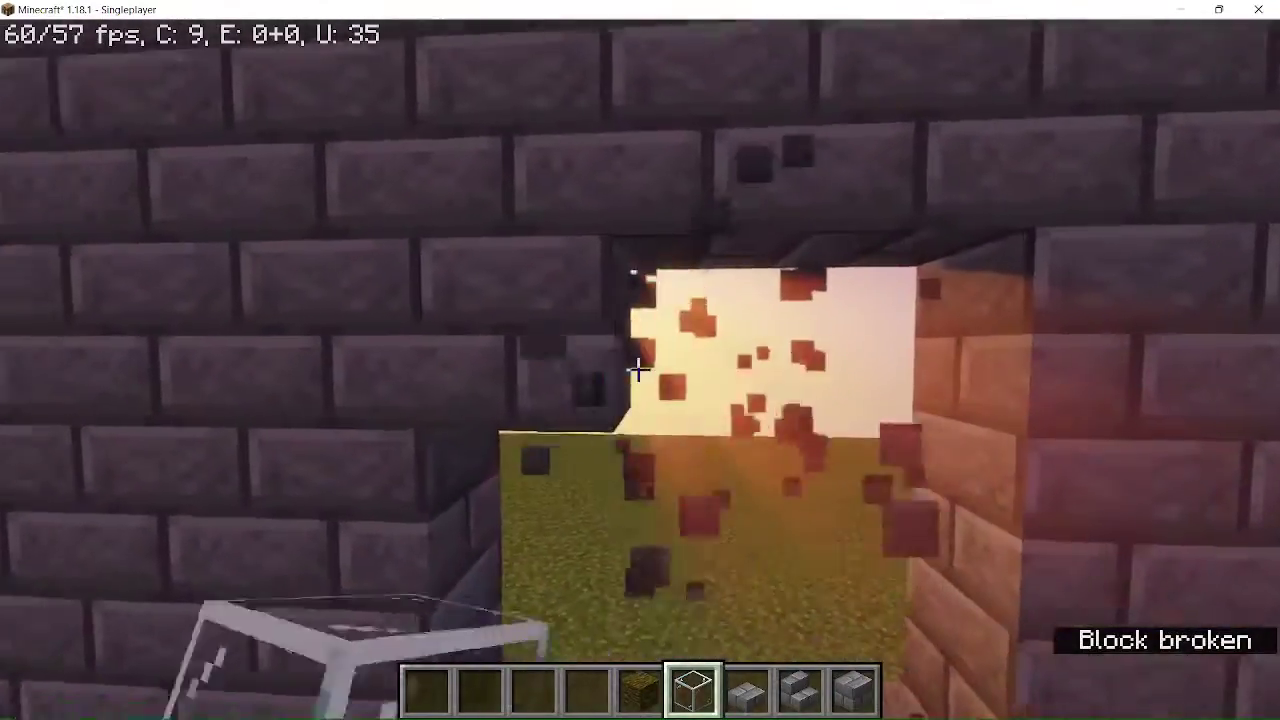
{"action": "right_click", "coordinate": [638, 370]}
{"action": "right_click", "coordinate": [638, 370]}
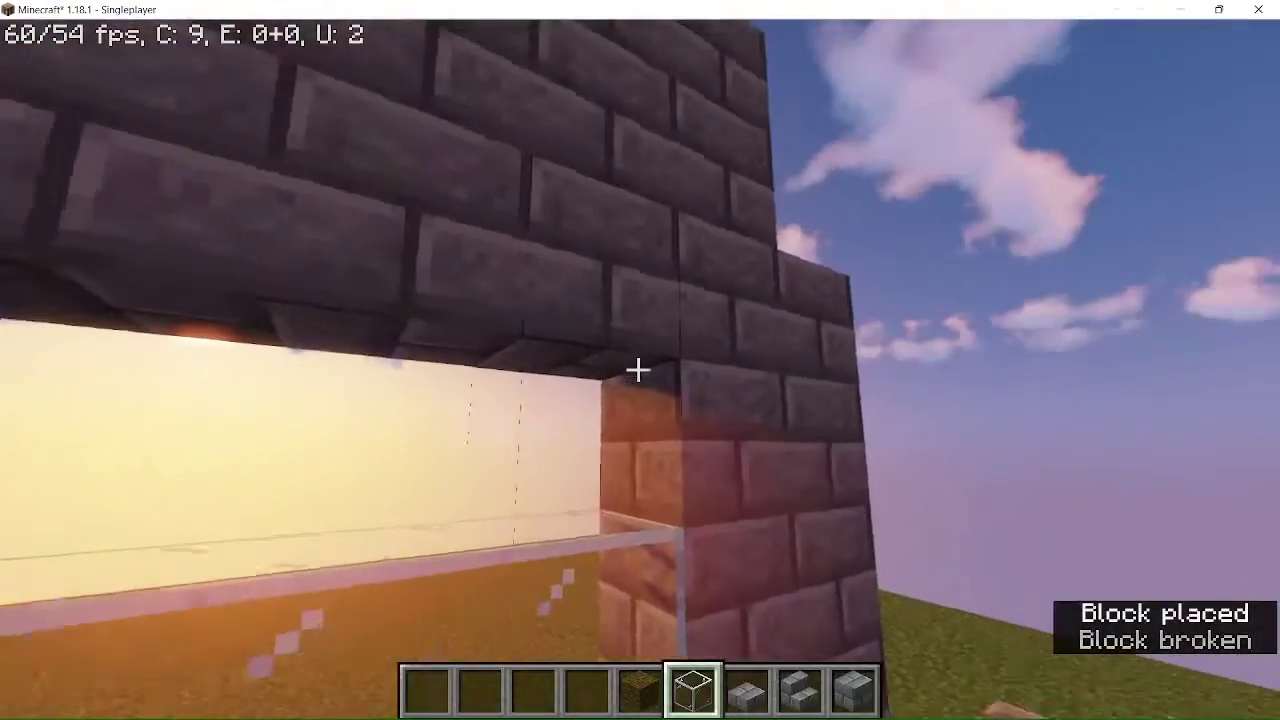
{"action": "right_click", "coordinate": [638, 370]}
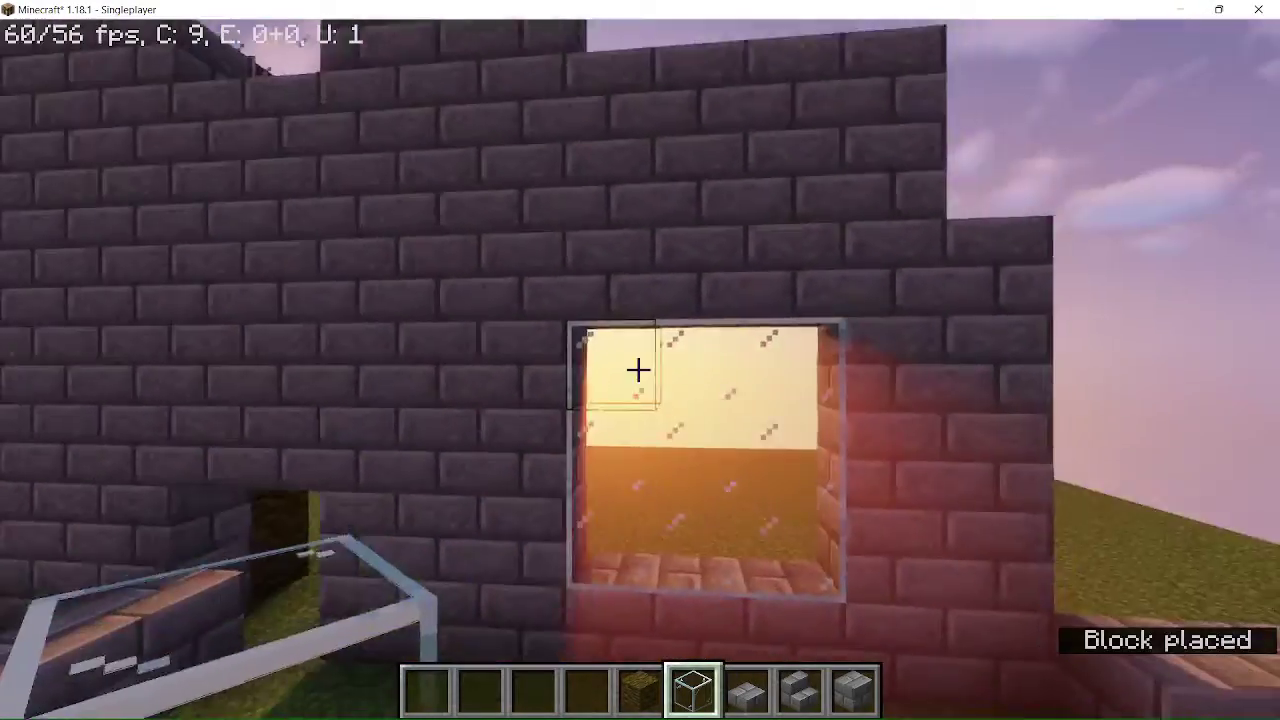
Step: Widen the window by removing bricks, glaze the new gap, and set a stone brick stair
{"action": "left_click", "coordinate": [638, 370]}
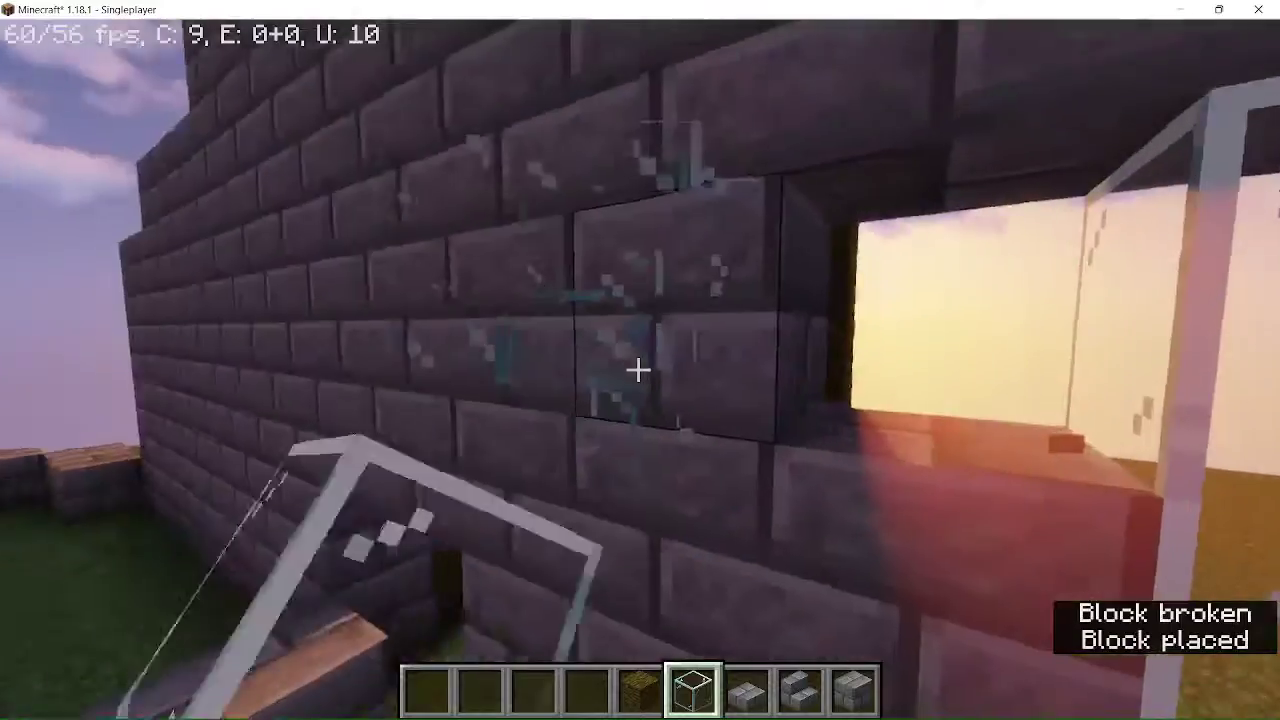
{"action": "left_click", "coordinate": [638, 370]}
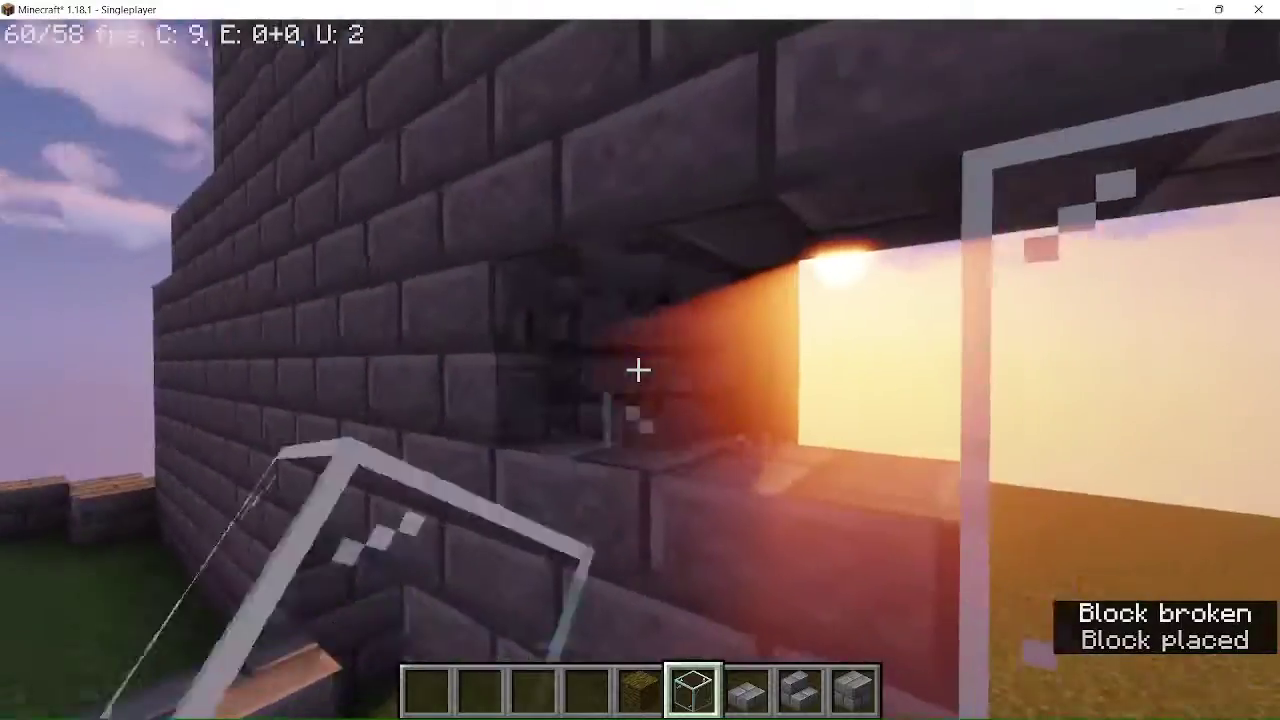
{"action": "right_click", "coordinate": [638, 370]}
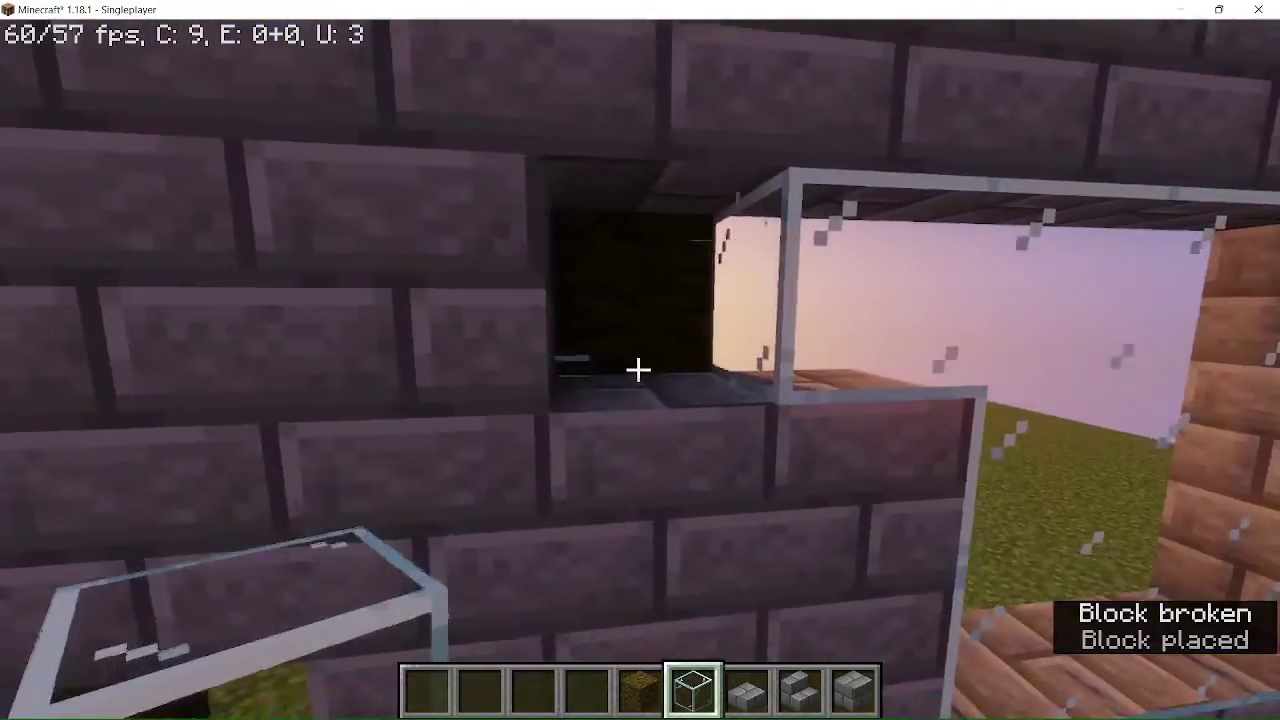
{"action": "scroll", "coordinate": [638, 370], "scroll_direction": "down", "scroll_amount": 3}
{"action": "right_click", "coordinate": [638, 370]}
{"action": "scroll", "coordinate": [638, 370], "scroll_direction": "up", "scroll_amount": 2}
{"action": "scroll", "coordinate": [638, 370], "scroll_direction": "down", "scroll_amount": 1}
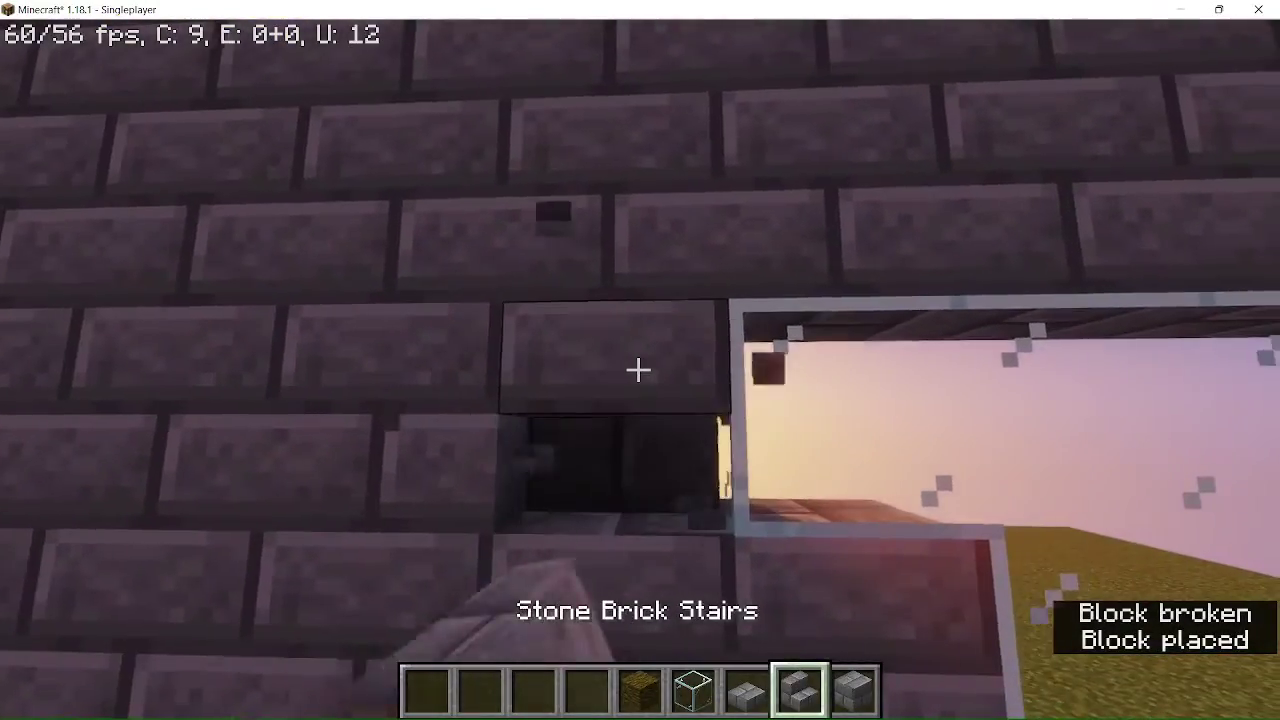
{"action": "scroll", "coordinate": [638, 370], "scroll_direction": "up", "scroll_amount": 3}
{"action": "scroll", "coordinate": [638, 370], "scroll_direction": "down", "scroll_amount": 1}
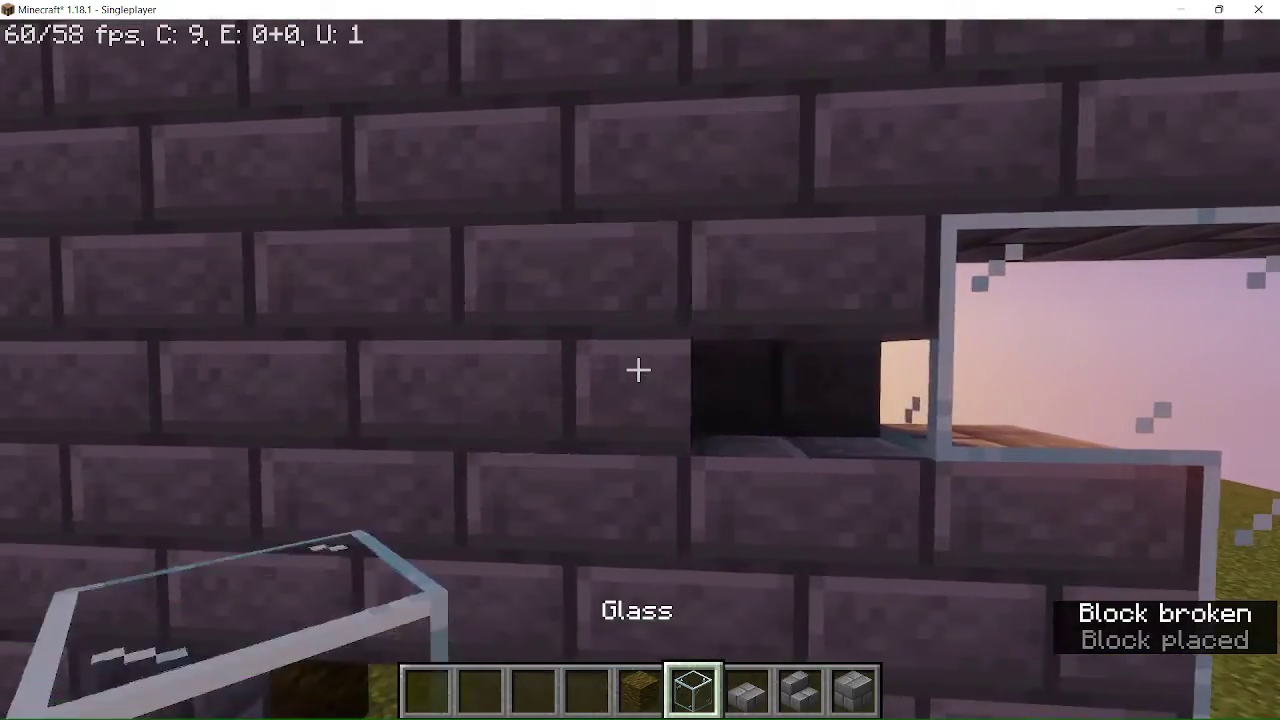
{"action": "left_click", "coordinate": [638, 370]}
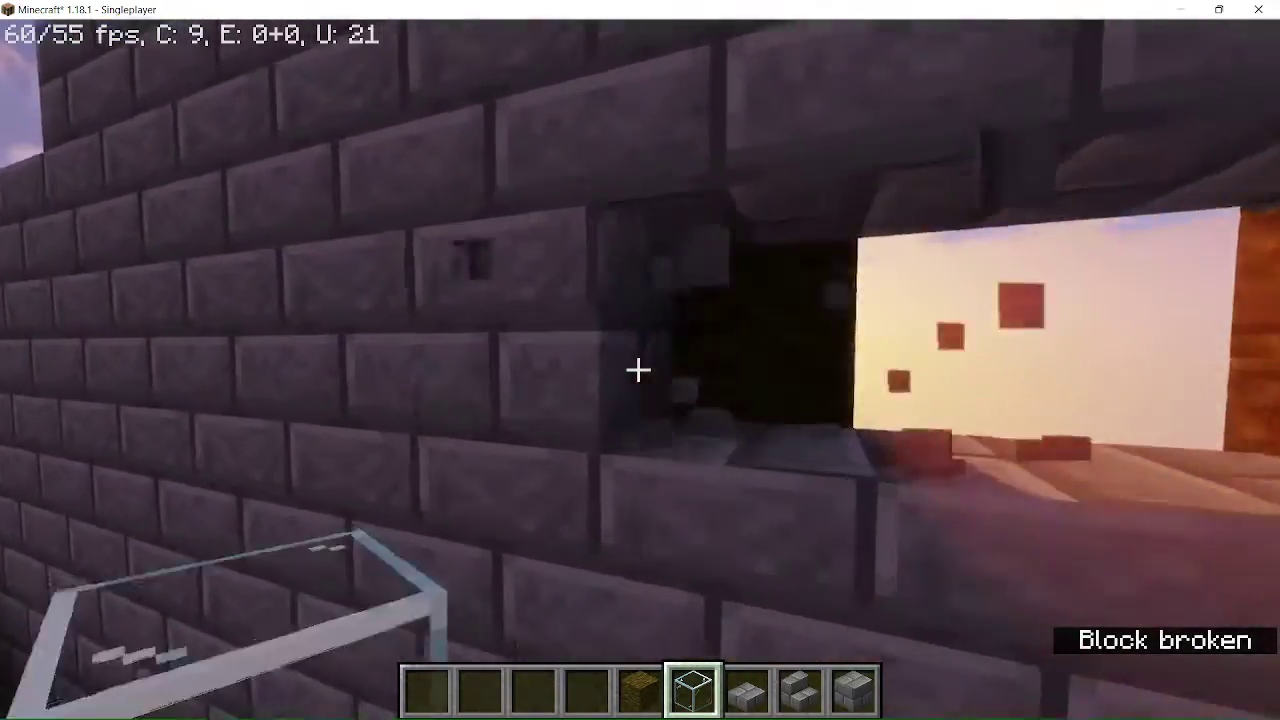
{"action": "scroll", "coordinate": [638, 370], "scroll_direction": "down", "scroll_amount": 2}
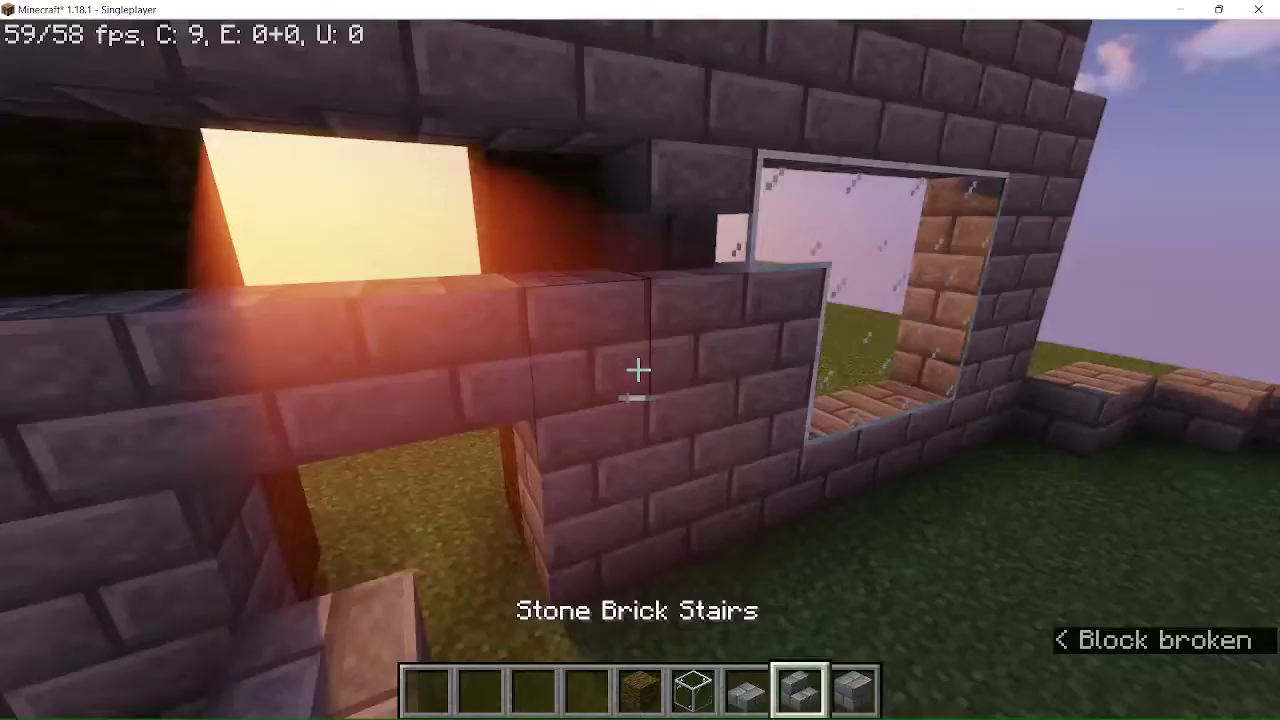
{"action": "right_click", "coordinate": [638, 370]}
{"action": "scroll", "coordinate": [638, 370], "scroll_direction": "up", "scroll_amount": 2}
Step: Stock glass in the hotbar, knock three blocks out beside the doorway, and place glass
{"action": "key", "text": "e"}
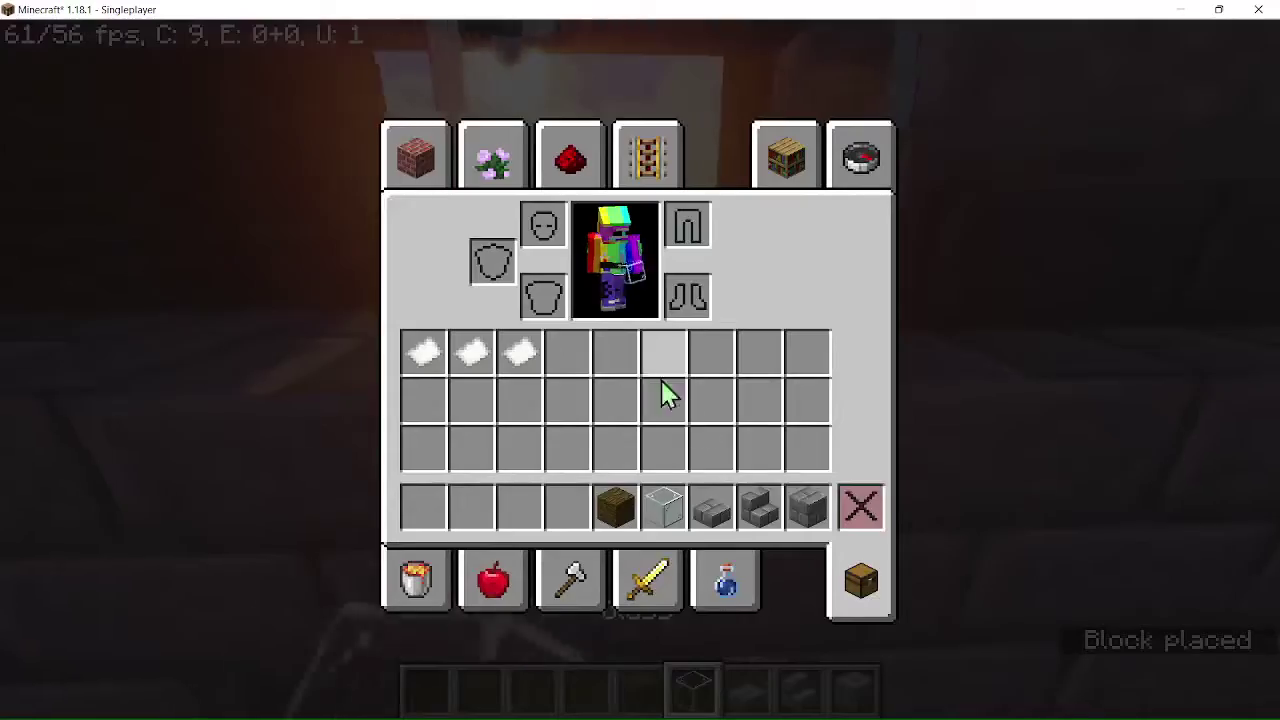
{"action": "left_click", "coordinate": [760, 508]}
{"action": "key", "text": "e"}
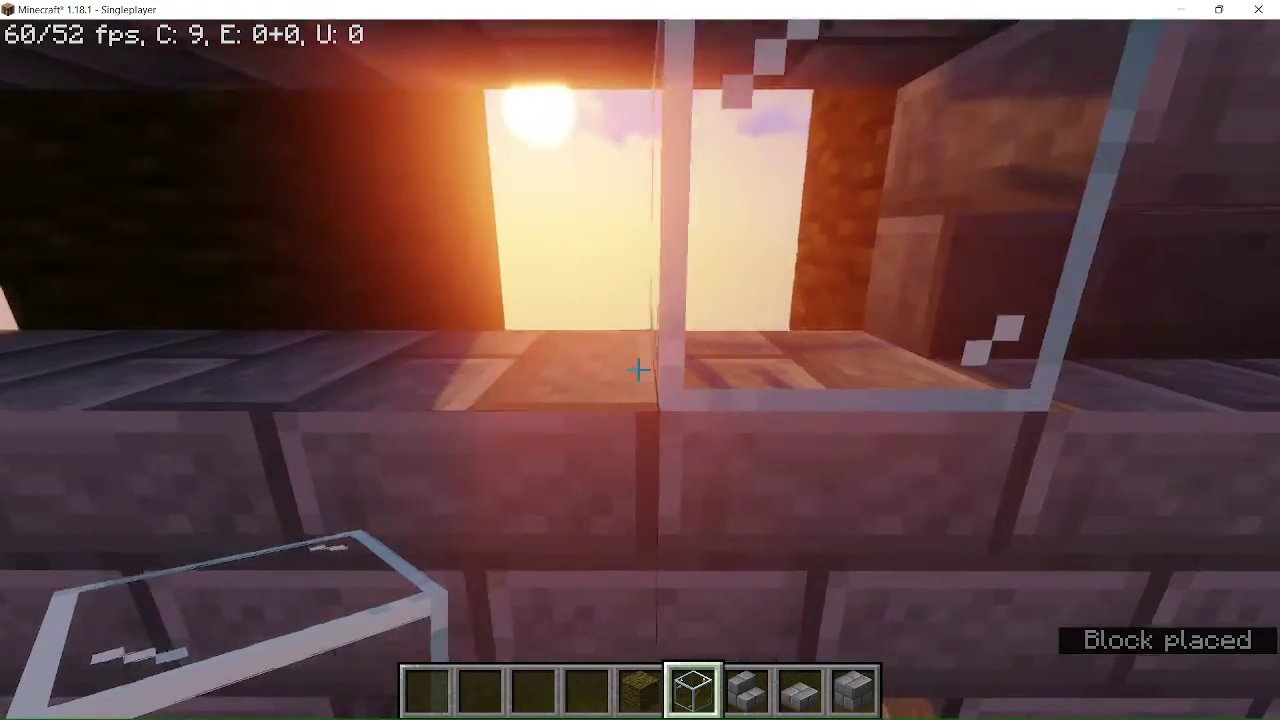
{"action": "scroll", "coordinate": [638, 370], "scroll_direction": "down", "scroll_amount": 2}
{"action": "scroll", "coordinate": [638, 370], "scroll_direction": "up", "scroll_amount": 1}
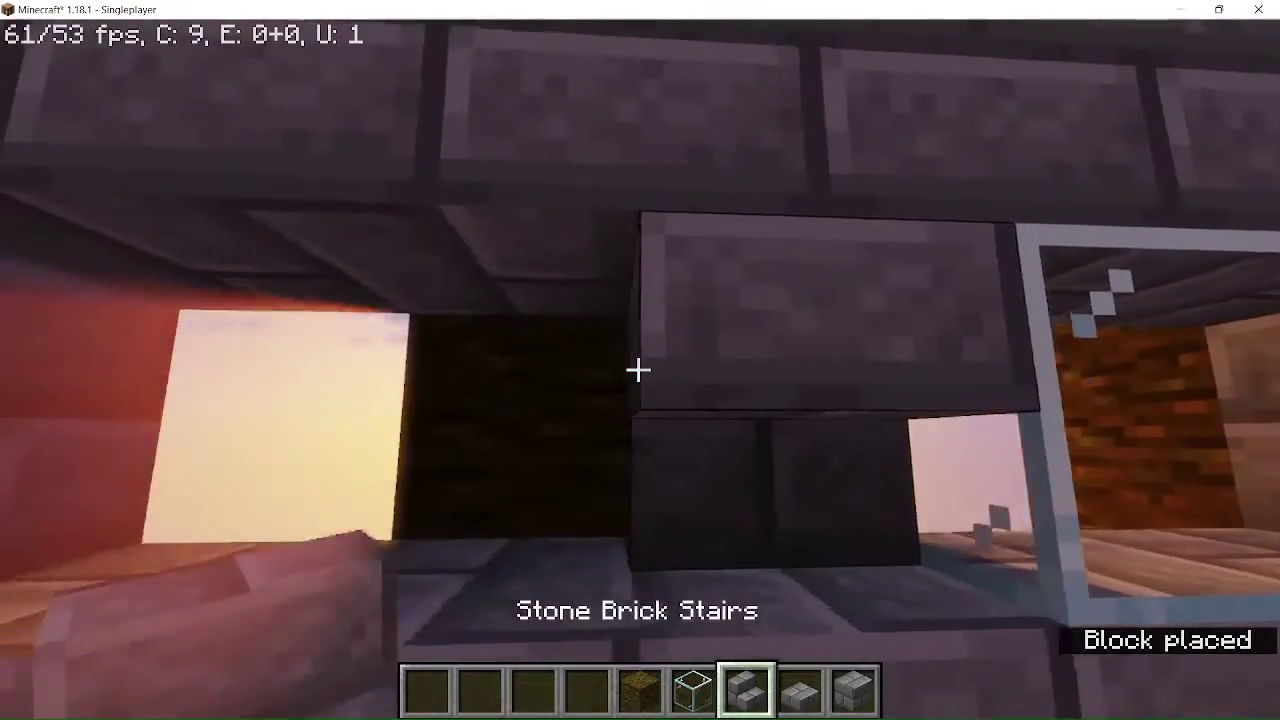
{"action": "scroll", "coordinate": [638, 370], "scroll_direction": "up", "scroll_amount": 1}
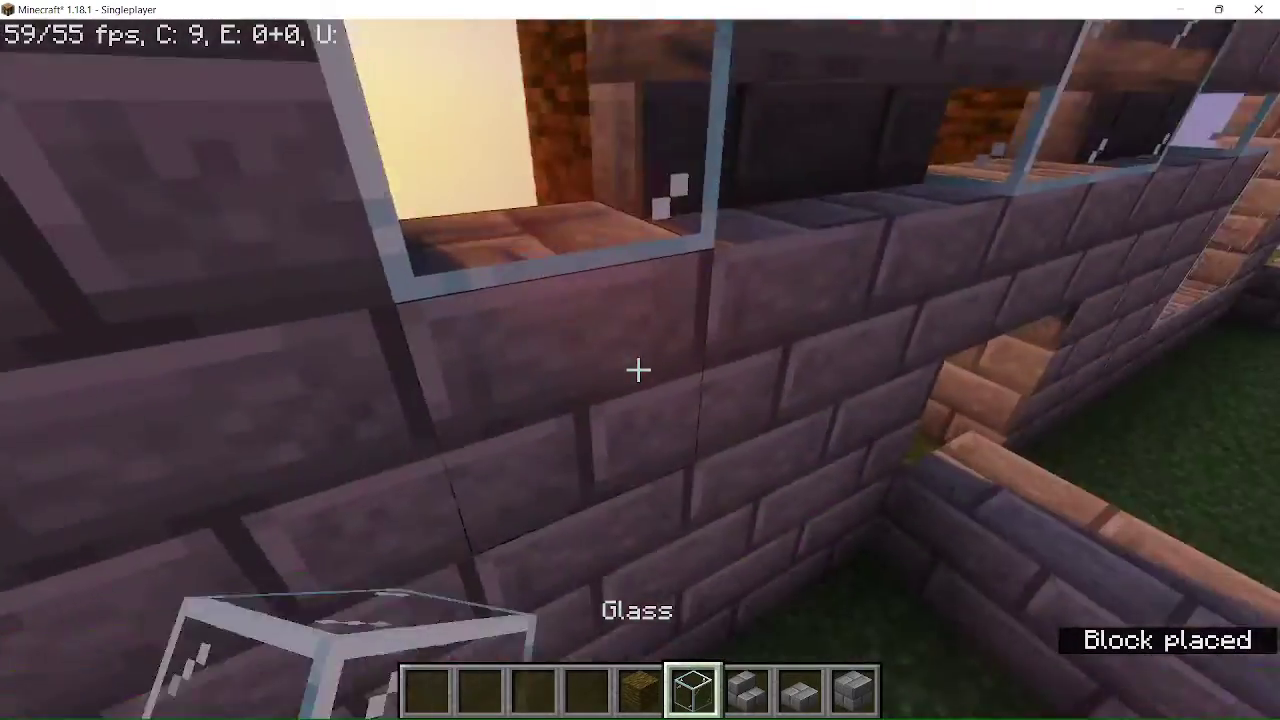
{"action": "key", "text": "s"}
{"action": "key", "text": "w"}
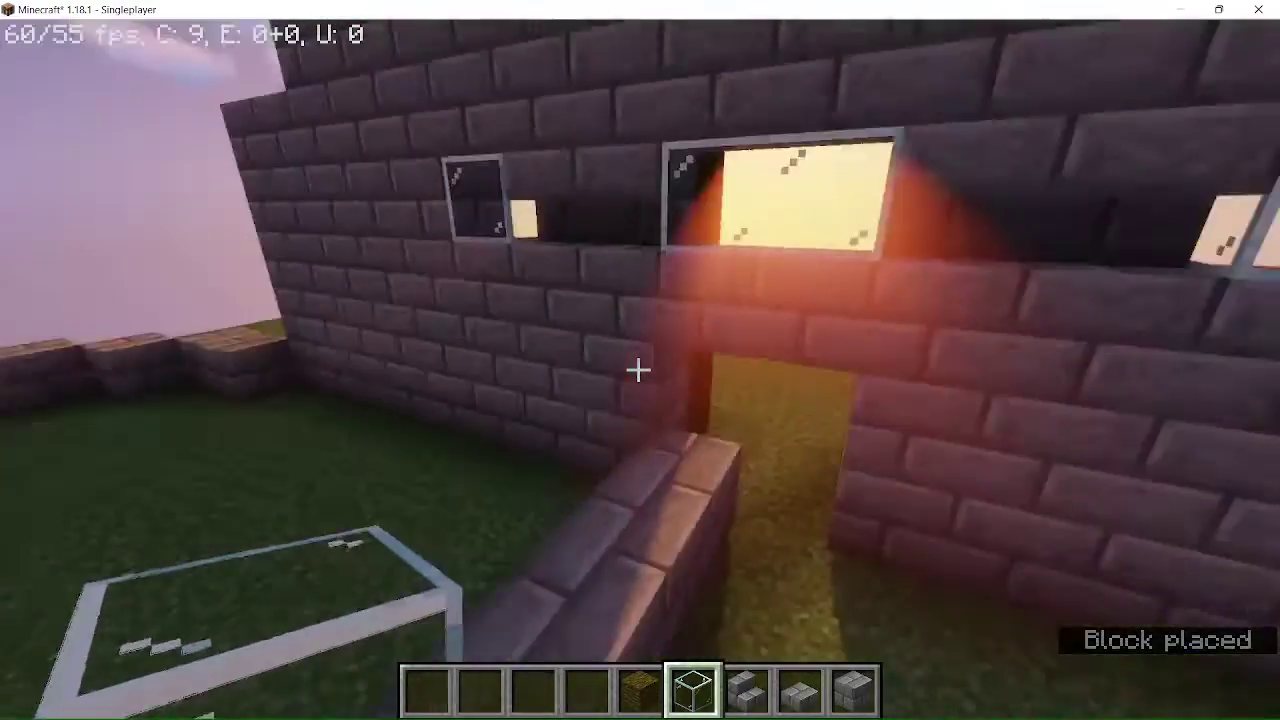
{"action": "left_click", "coordinate": [638, 370]}
{"action": "left_click", "coordinate": [638, 370]}
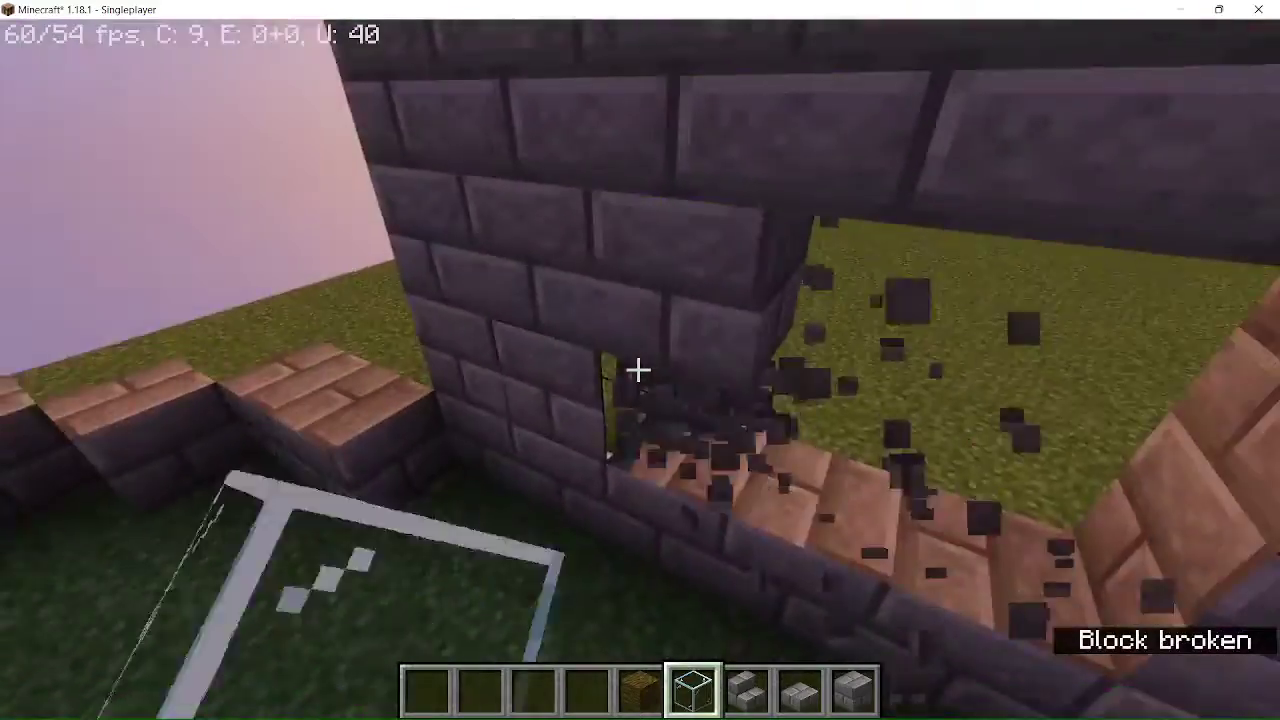
{"action": "left_click", "coordinate": [638, 370]}
{"action": "right_click", "coordinate": [638, 370]}
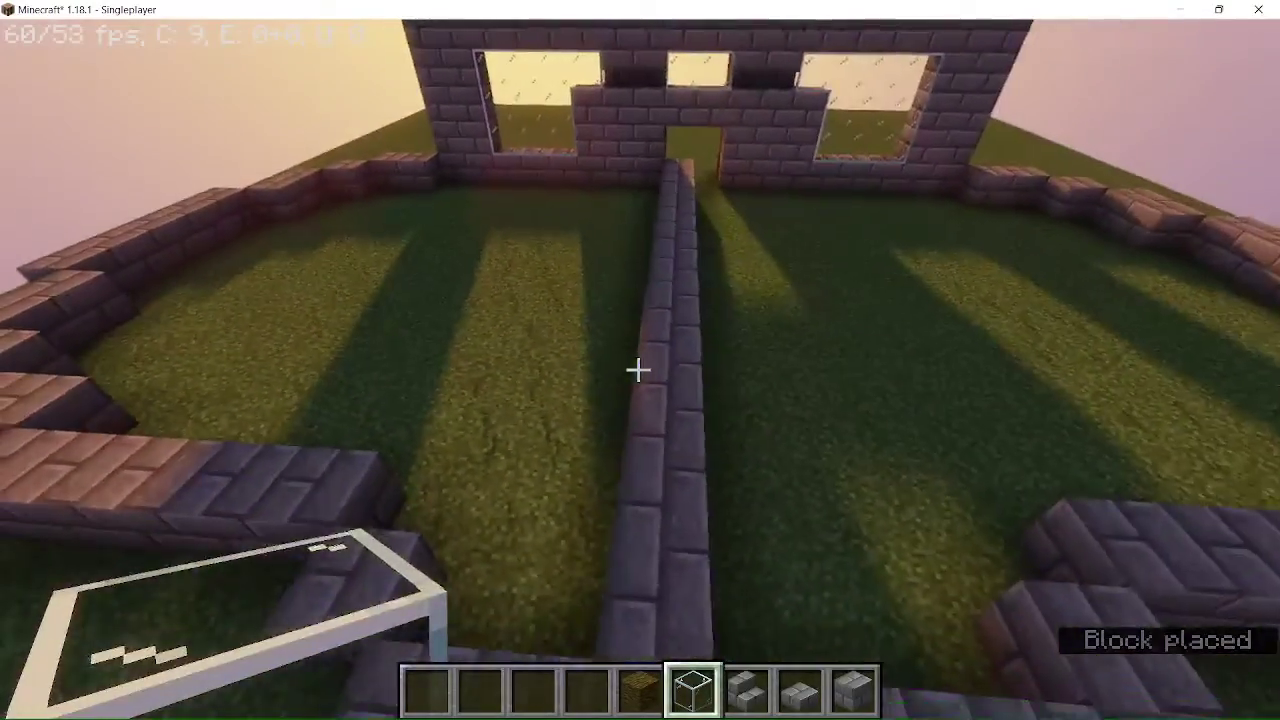
Step: Set a stone brick at the wall corner and clear away misplaced blocks and slabs
{"action": "left_click", "coordinate": [638, 370]}
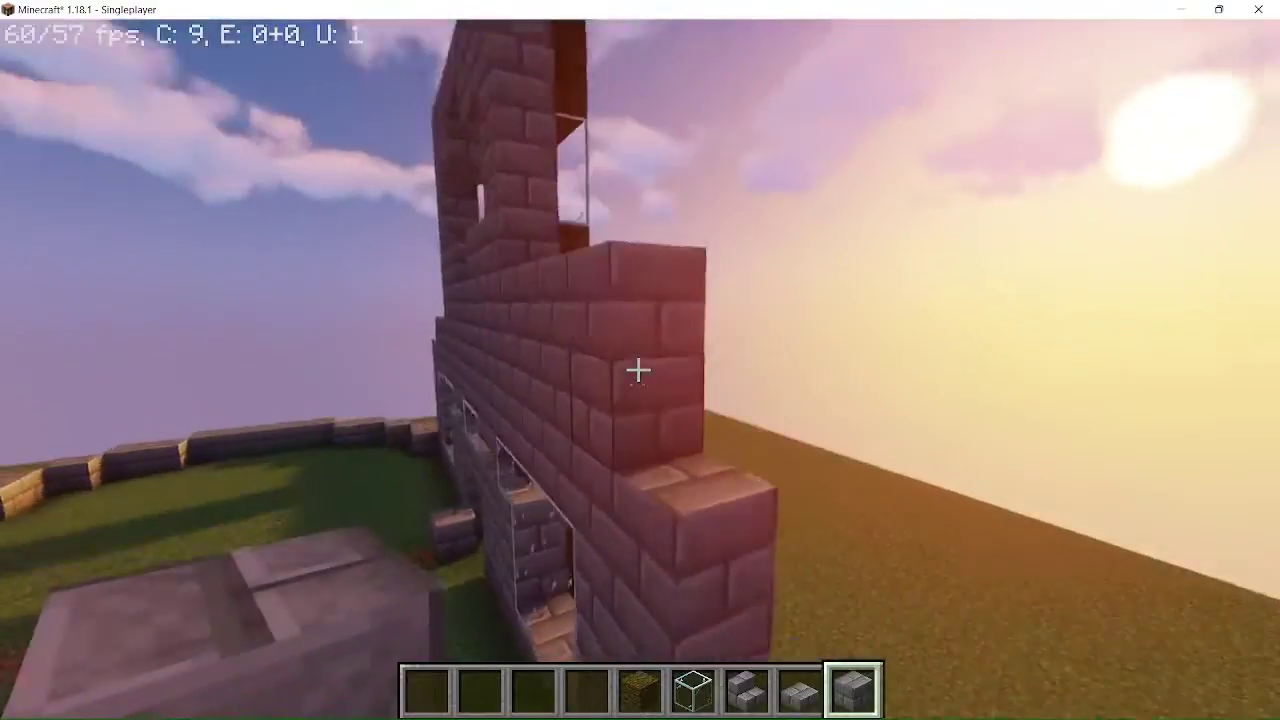
{"action": "right_click", "coordinate": [638, 370]}
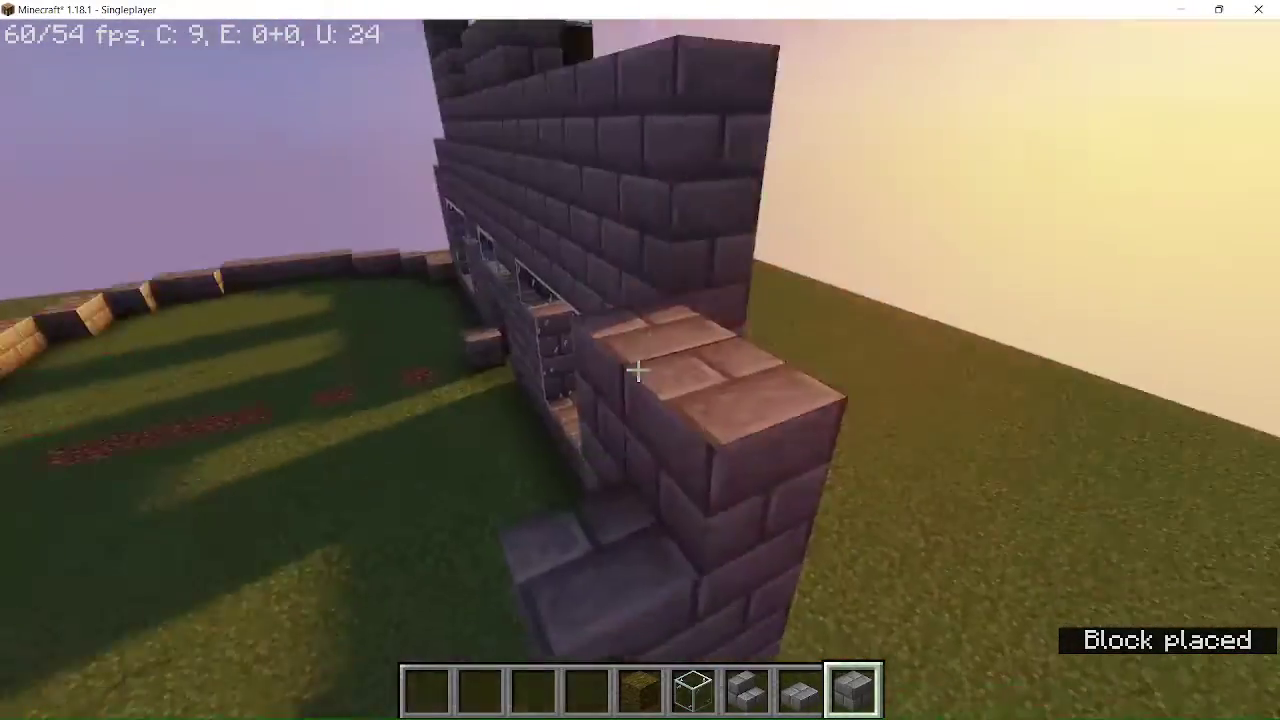
{"action": "left_click", "coordinate": [638, 370]}
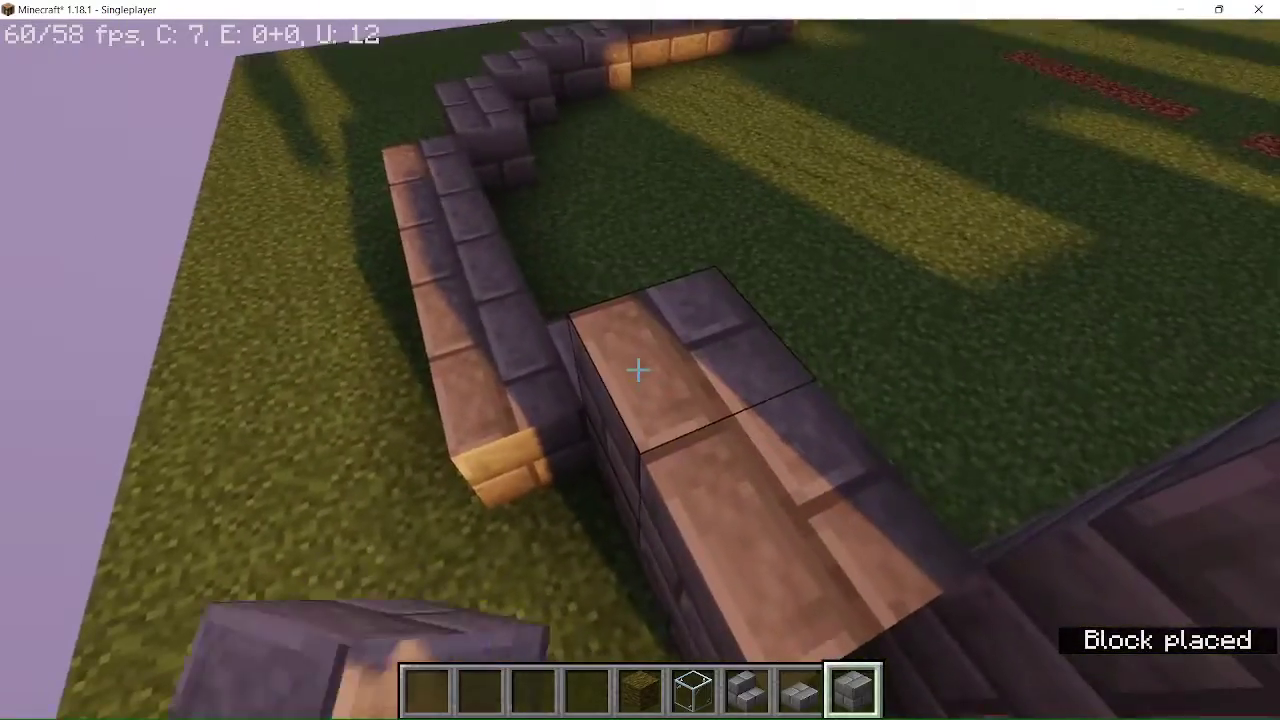
{"action": "left_click", "coordinate": [638, 370]}
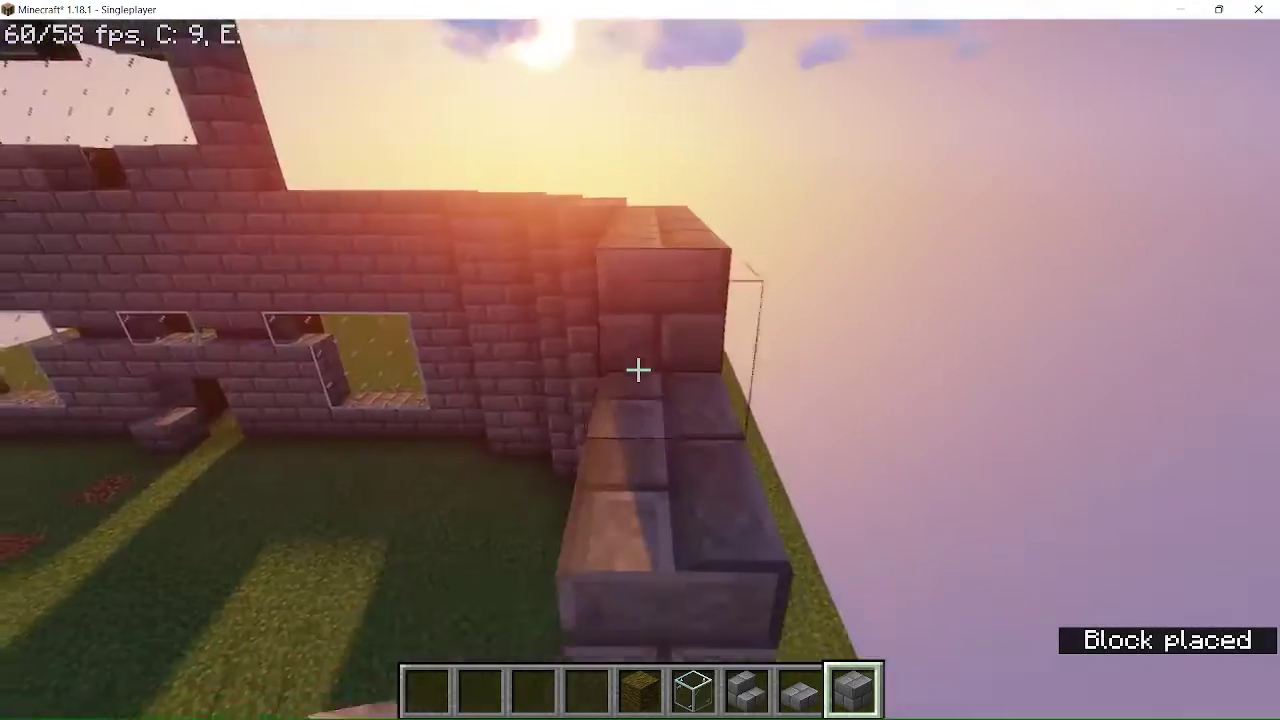
Step: Stack stone bricks up the corner pillar, breaking wrong blocks at its top and base
{"action": "left_click", "coordinate": [638, 370]}
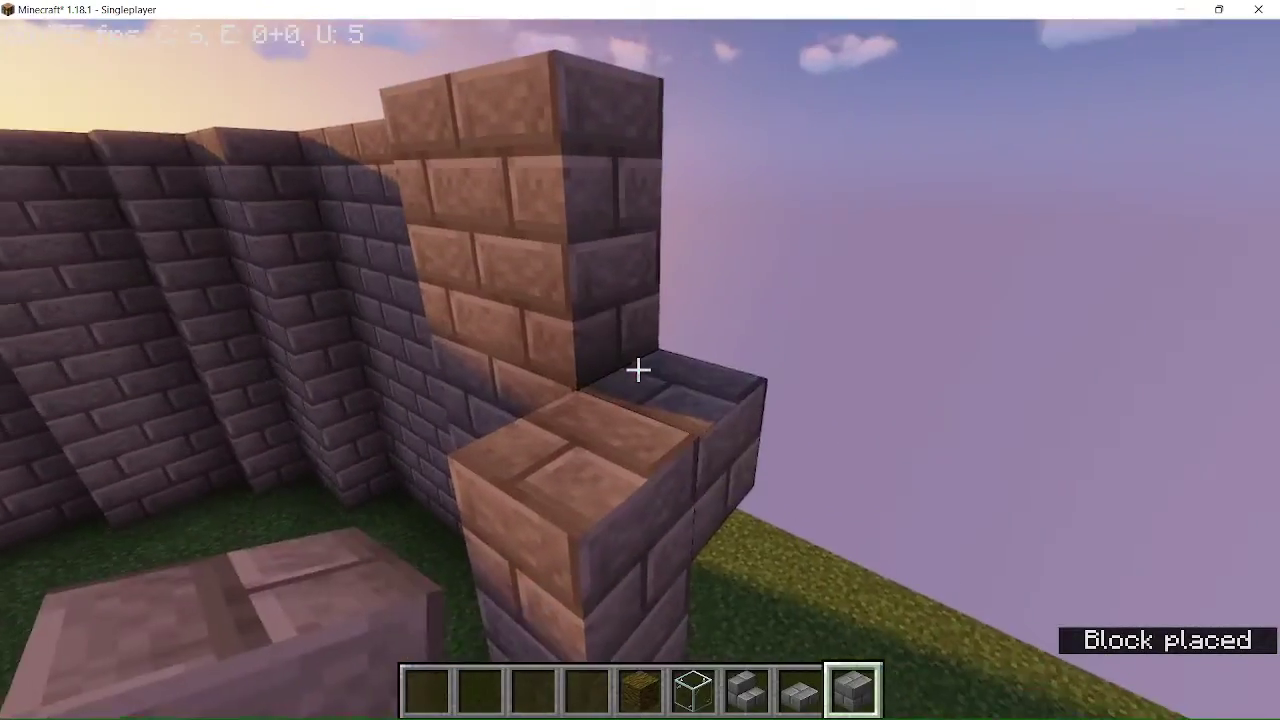
{"action": "left_click", "coordinate": [638, 370]}
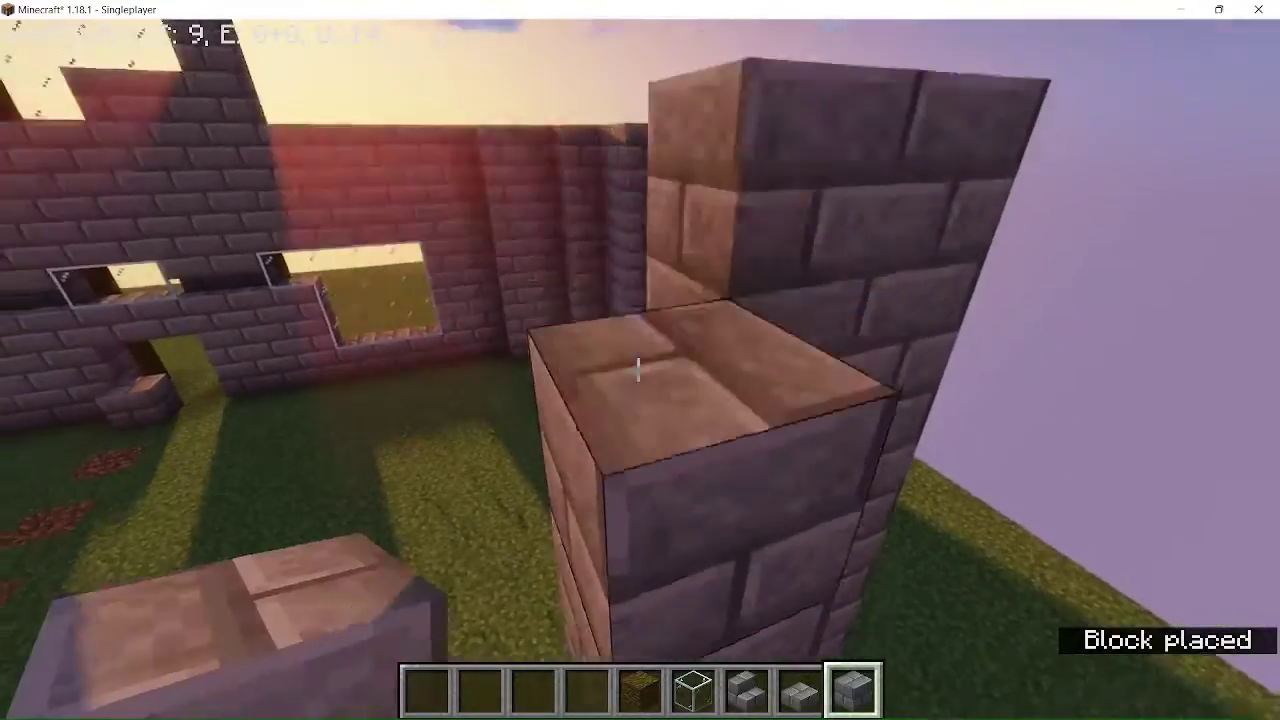
{"action": "right_click", "coordinate": [638, 370]}
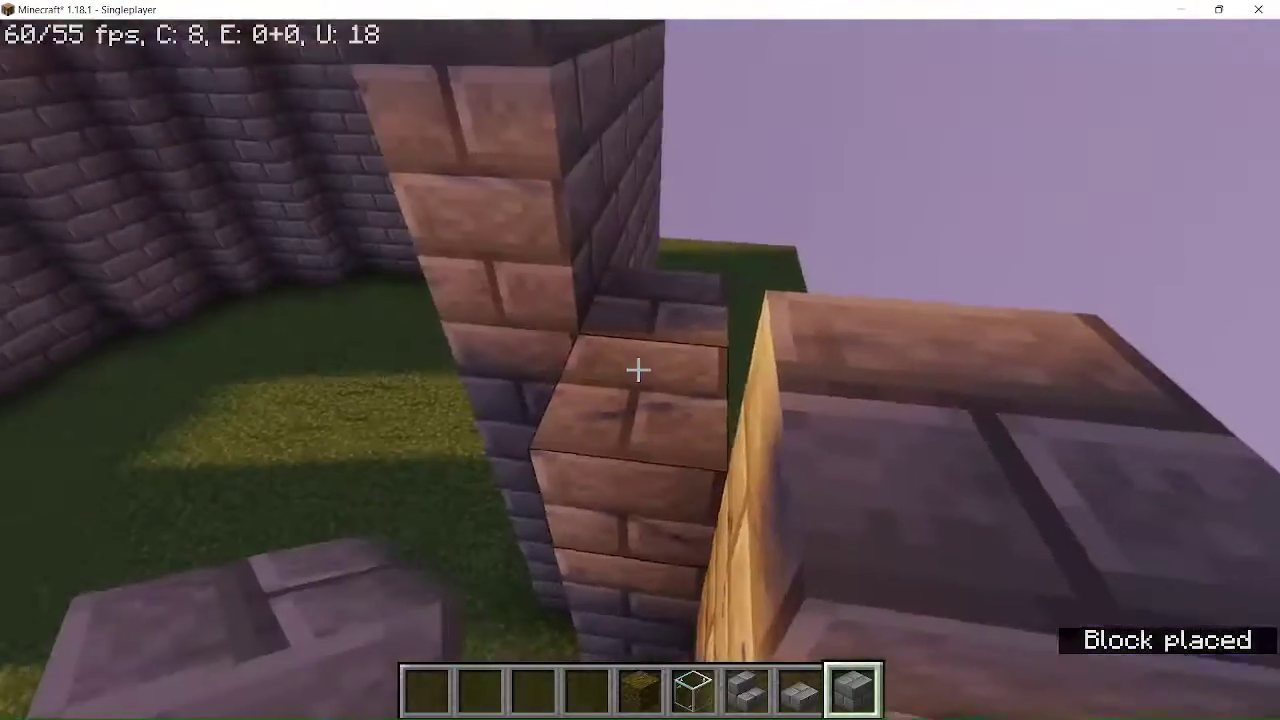
{"action": "left_click", "coordinate": [637, 369]}
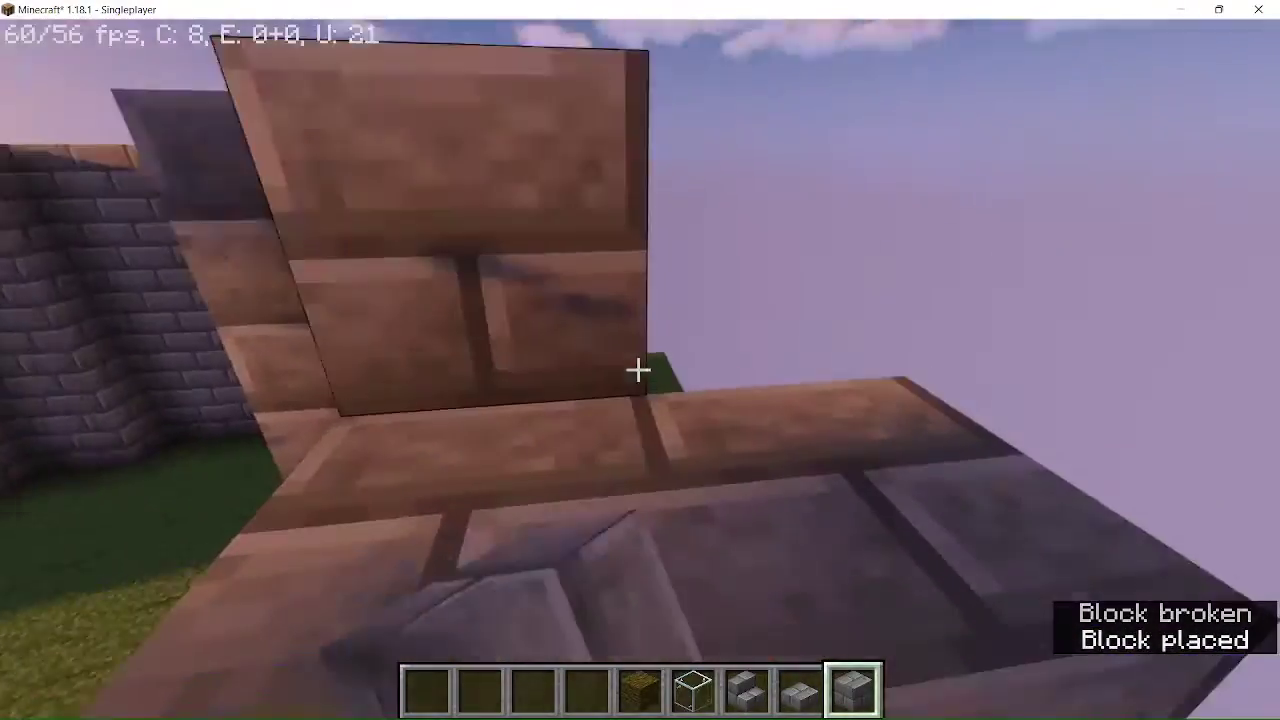
{"action": "left_click", "coordinate": [637, 369]}
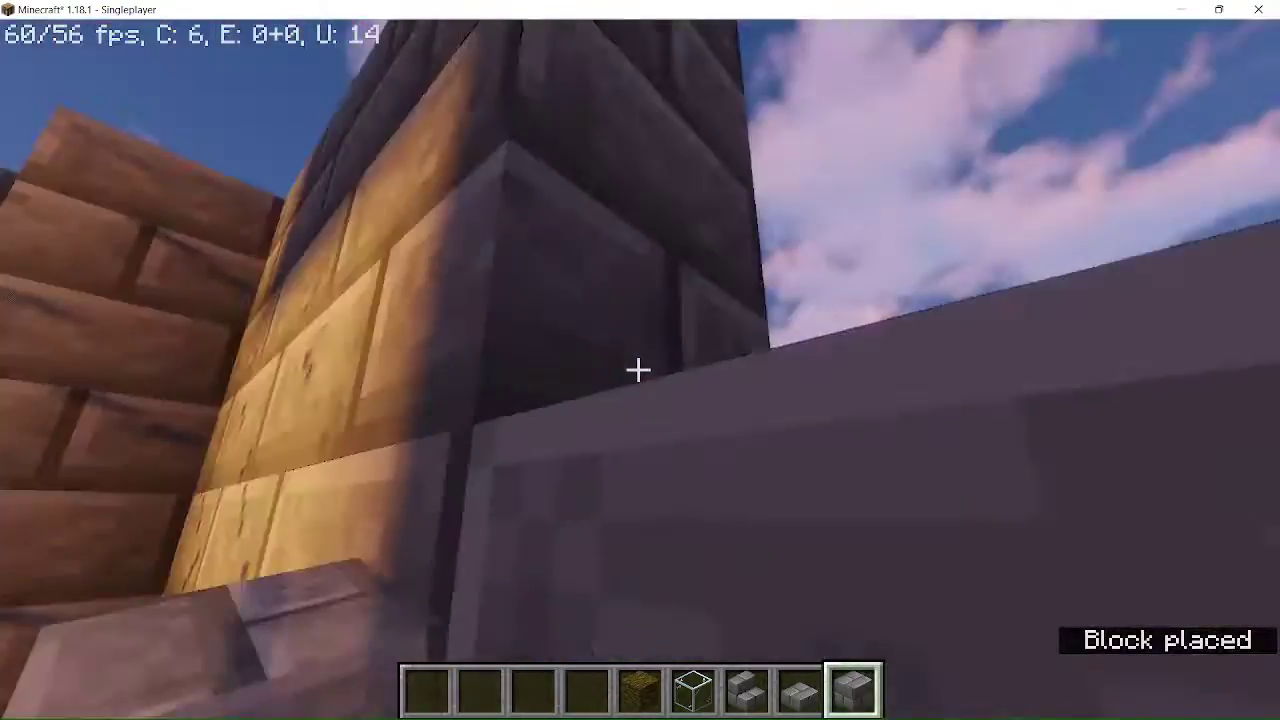
{"action": "left_click", "coordinate": [638, 370]}
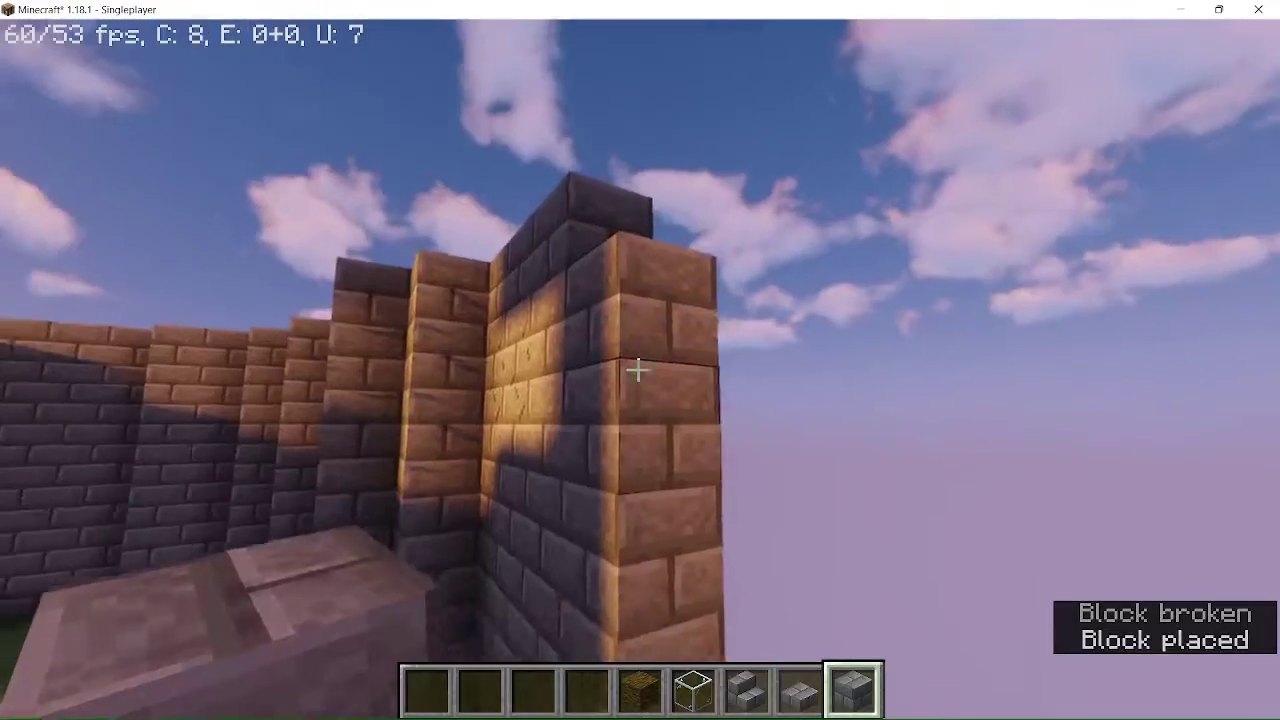
{"action": "right_click", "coordinate": [638, 370]}
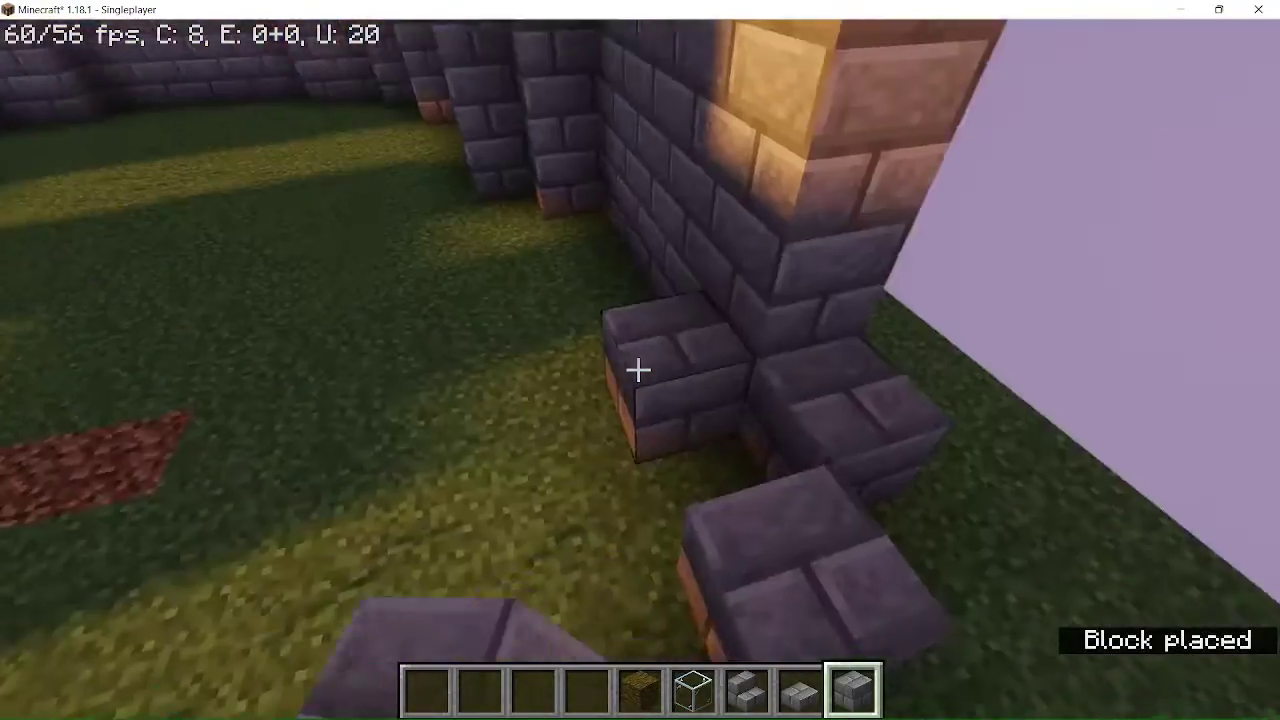
{"action": "left_click", "coordinate": [638, 370]}
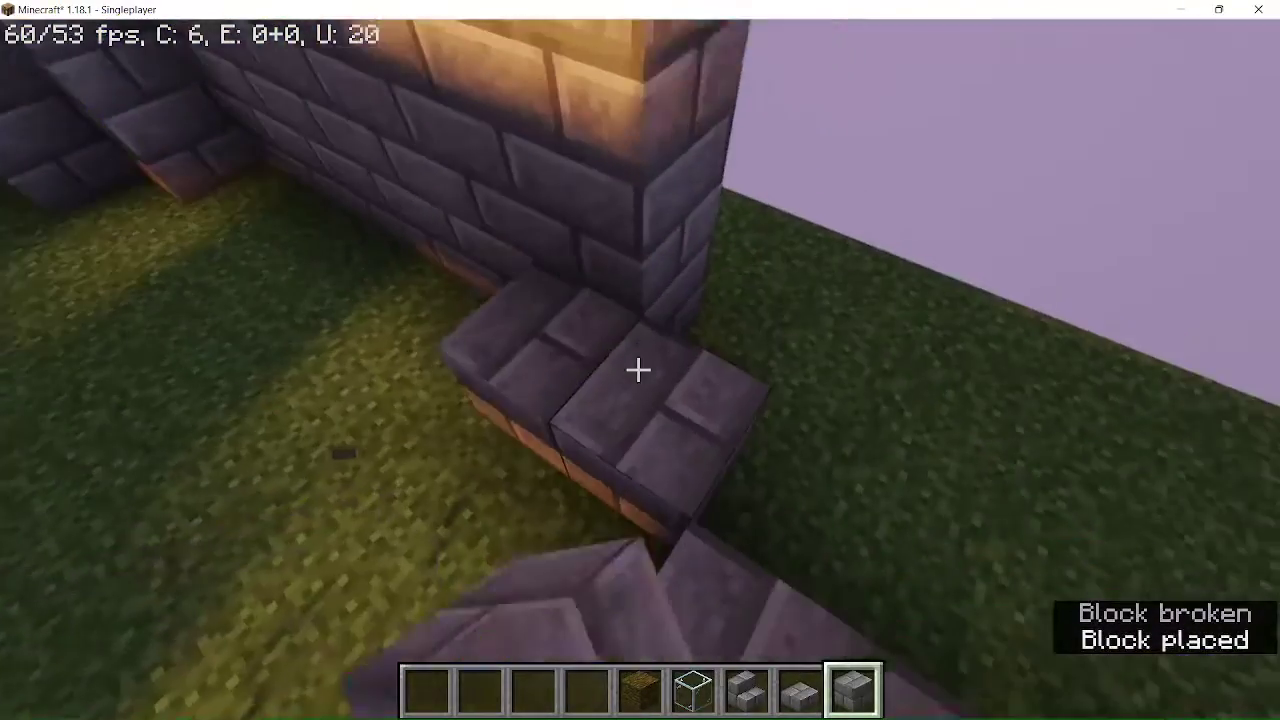
{"action": "left_click", "coordinate": [638, 370]}
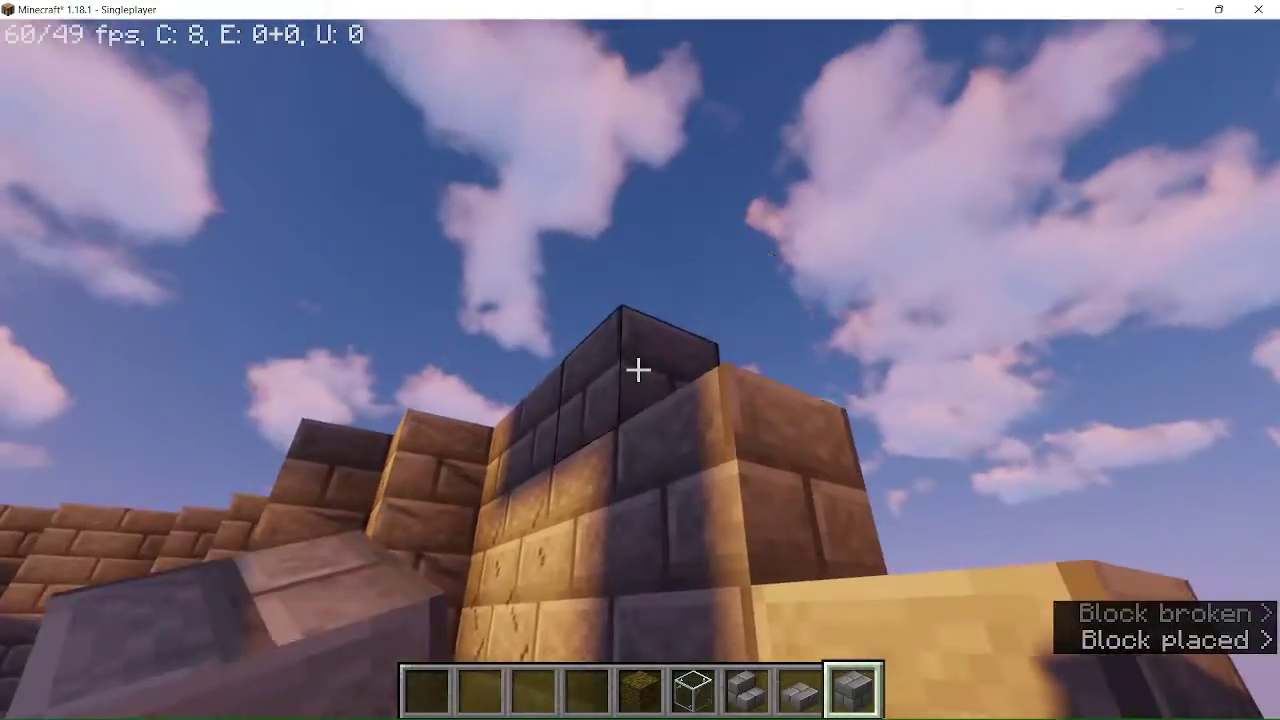
{"action": "right_click", "coordinate": [638, 370]}
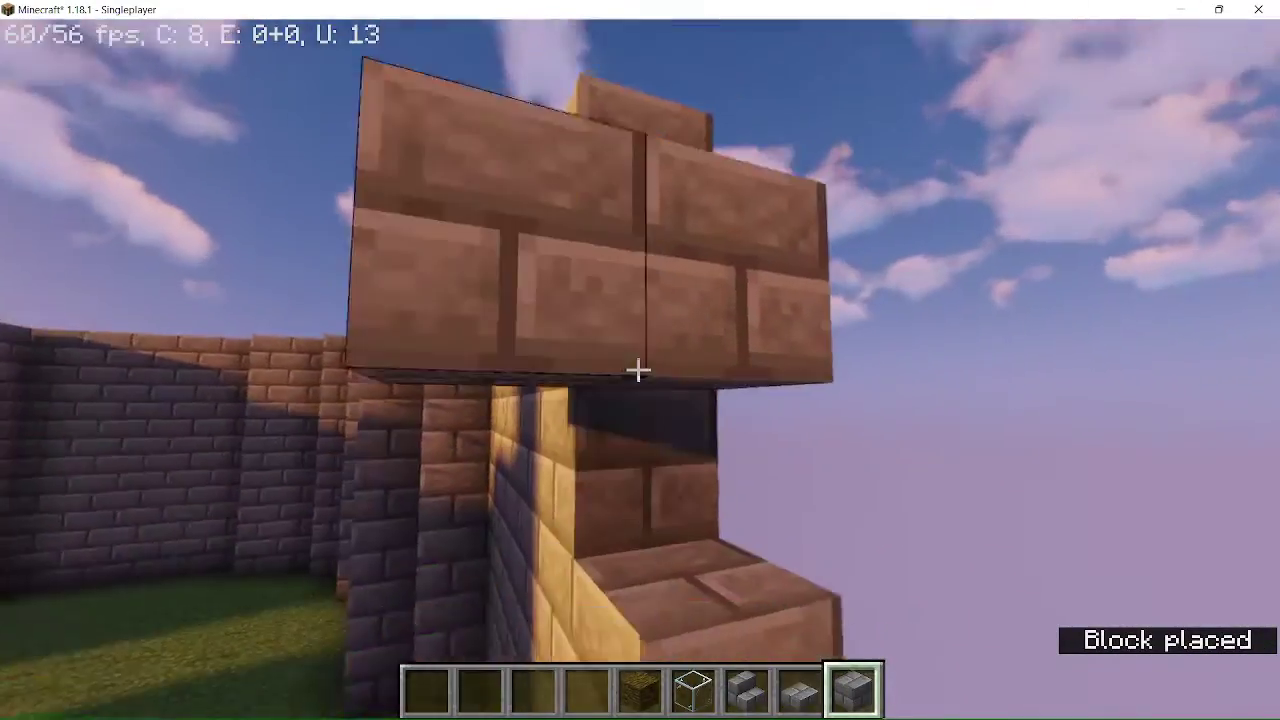
{"action": "left_click", "coordinate": [638, 370]}
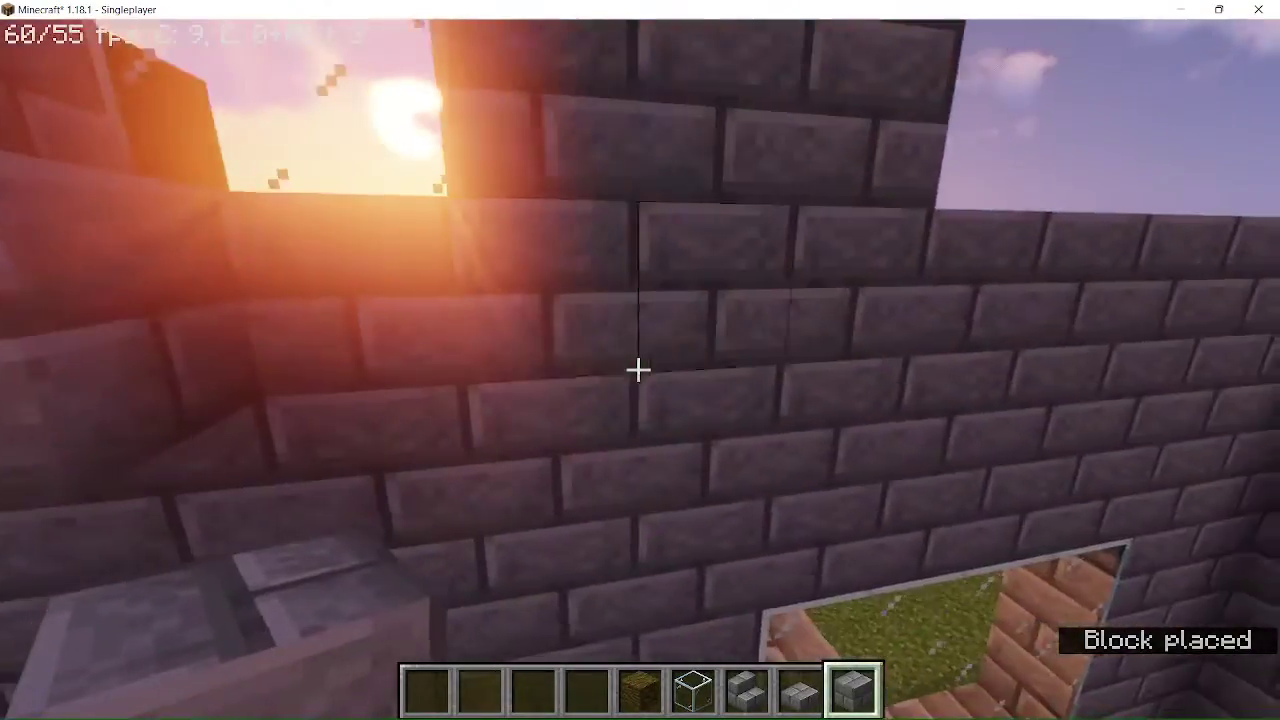
{"action": "scroll", "coordinate": [638, 370], "scroll_direction": "up", "scroll_amount": 2}
{"action": "scroll", "coordinate": [638, 370], "scroll_direction": "up", "scroll_amount": 1}
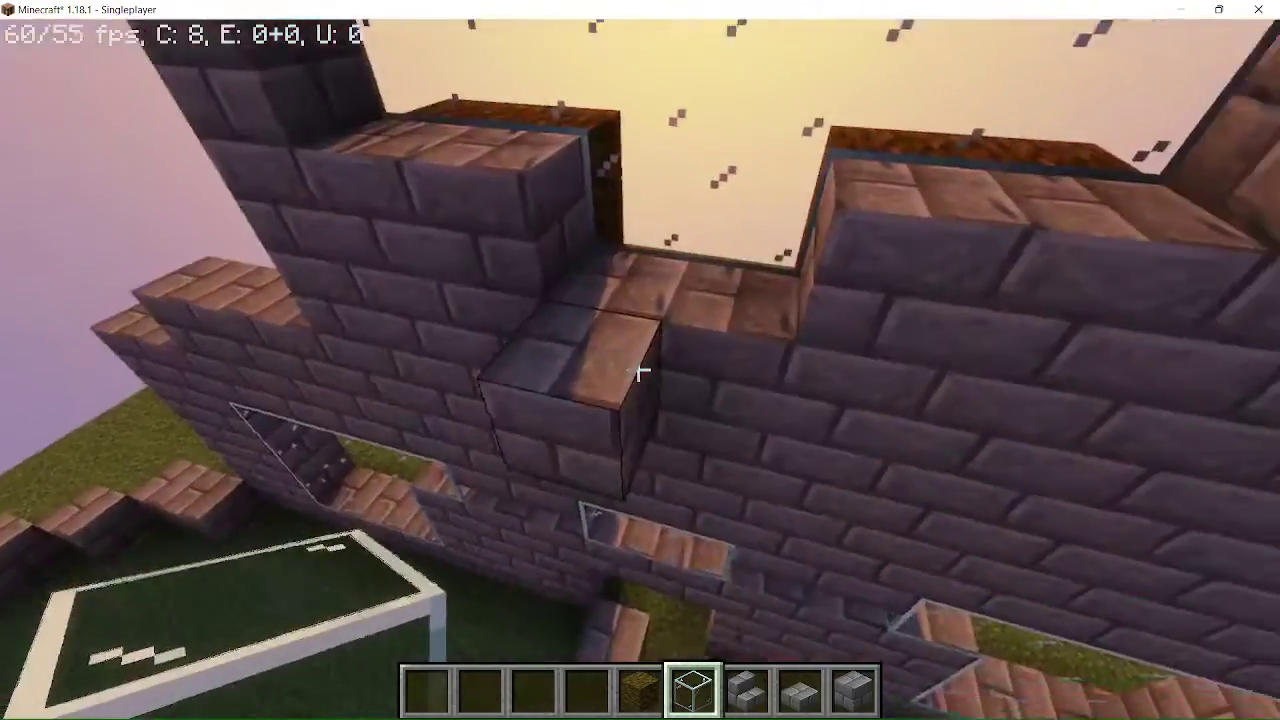
{"action": "scroll", "coordinate": [638, 370], "scroll_direction": "up", "scroll_amount": 2}
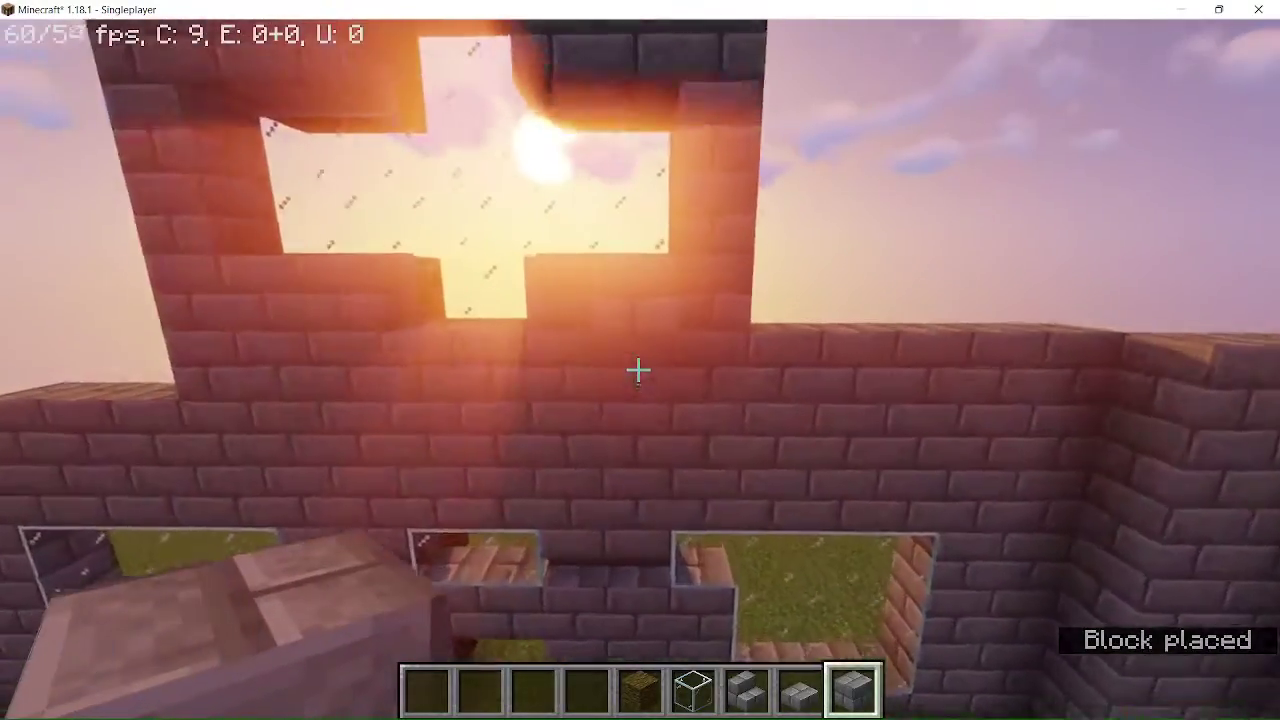
Step: Break an upper-wall block and put a stone brick stair in the gap
{"action": "left_click", "coordinate": [638, 370]}
{"action": "right_click", "coordinate": [638, 370]}
{"action": "scroll", "coordinate": [638, 370], "scroll_direction": "up", "scroll_amount": 7}
{"action": "scroll", "coordinate": [638, 370], "scroll_direction": "up", "scroll_amount": 4}
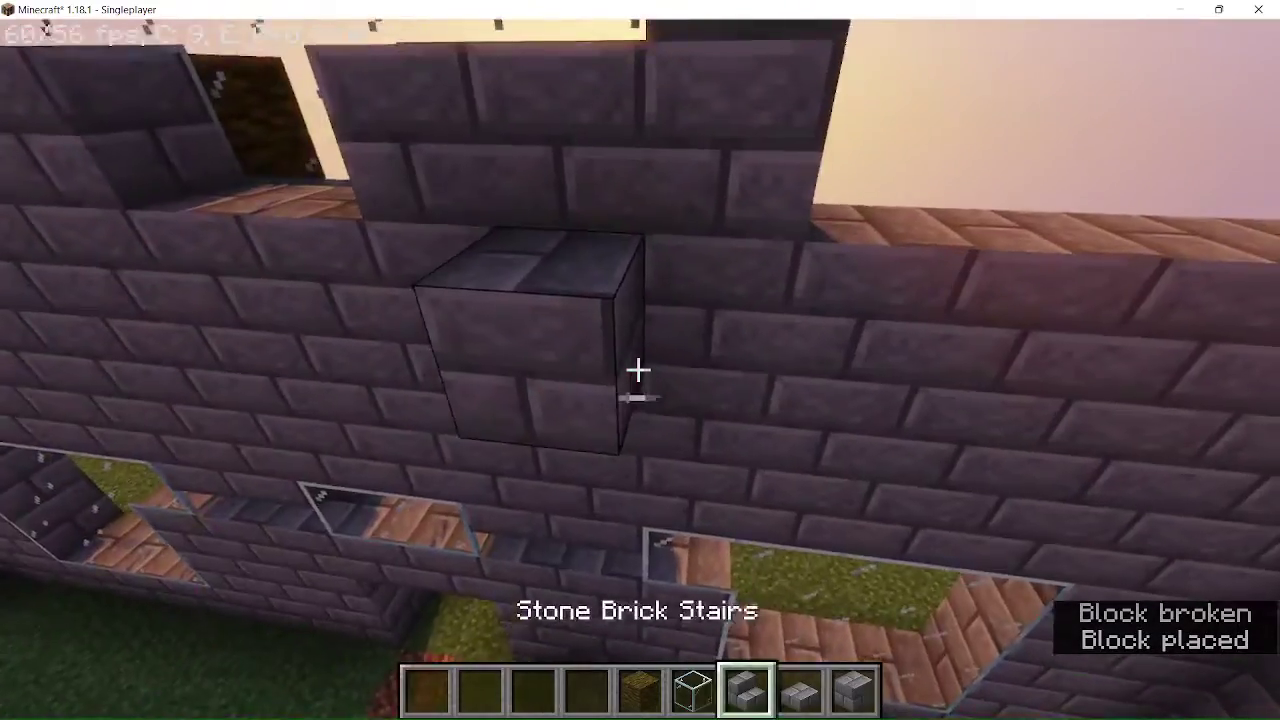
{"action": "scroll", "coordinate": [638, 370], "scroll_direction": "up", "scroll_amount": 1}
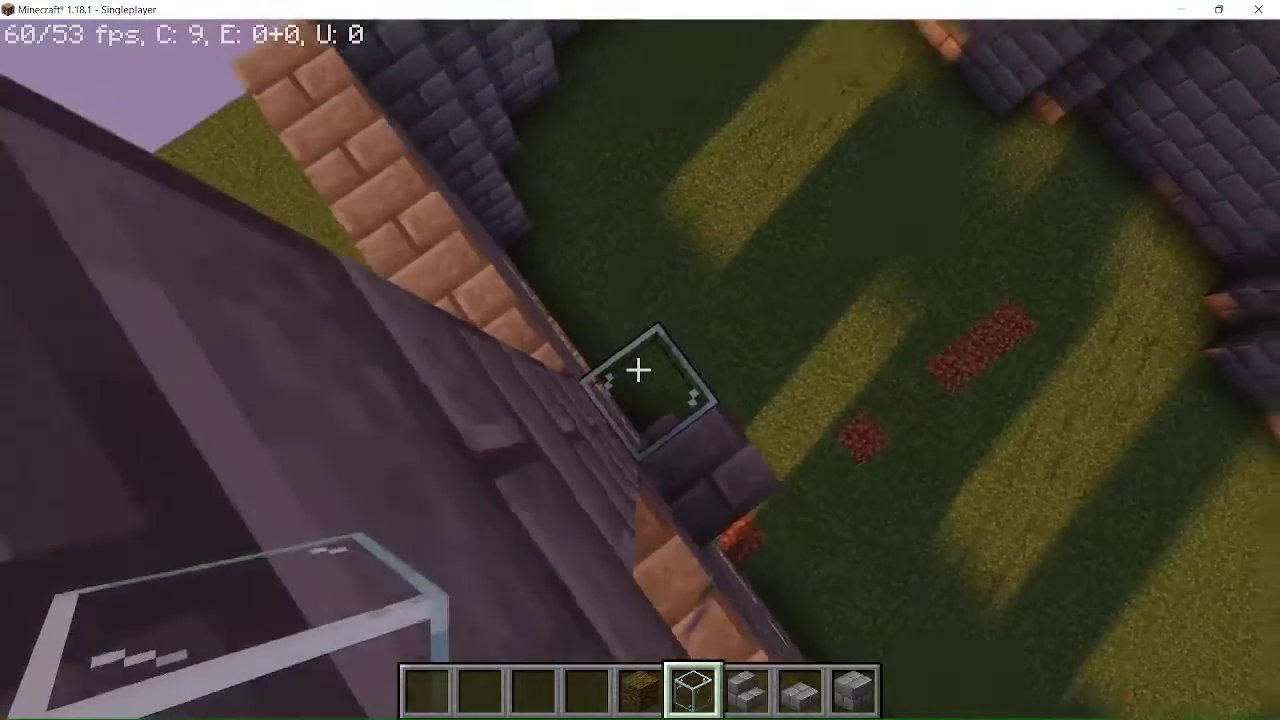
Step: Post the glass marker's coordinates 7 -54 5 to chat using the F3 readout
{"action": "key", "text": "F3"}
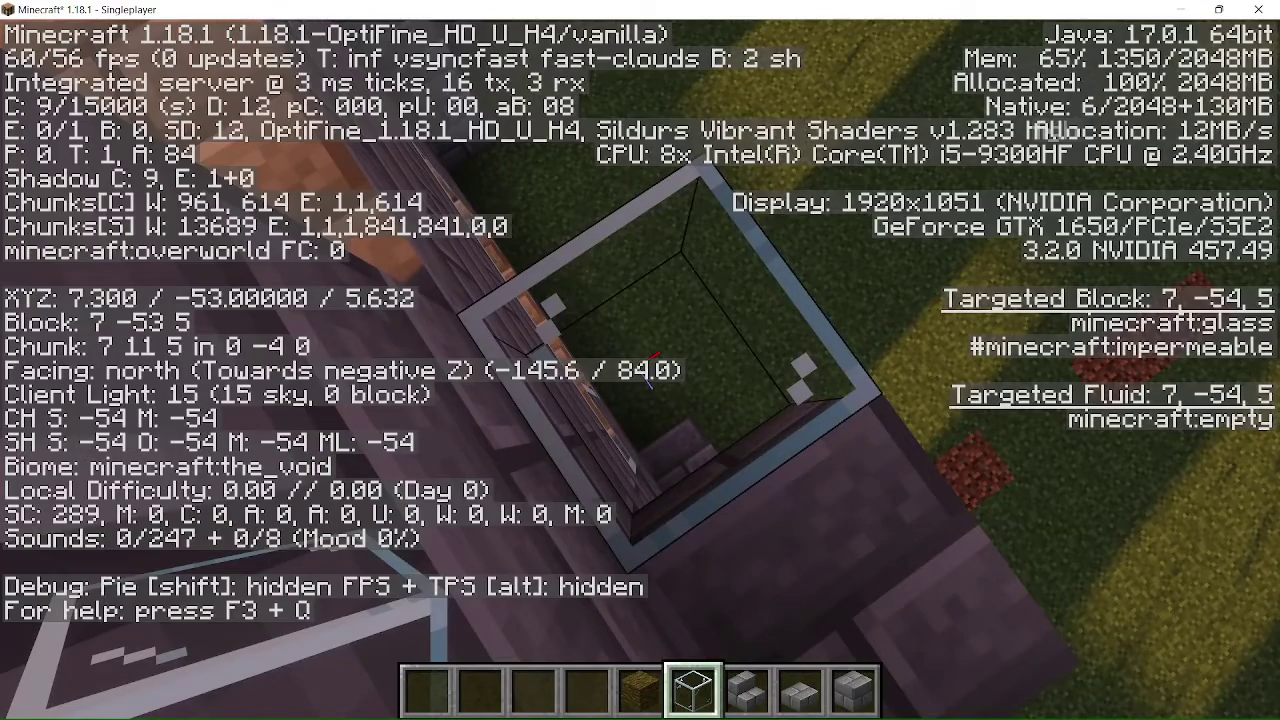
{"action": "key", "text": "t"}
{"action": "type", "text": "7 -54 5"}
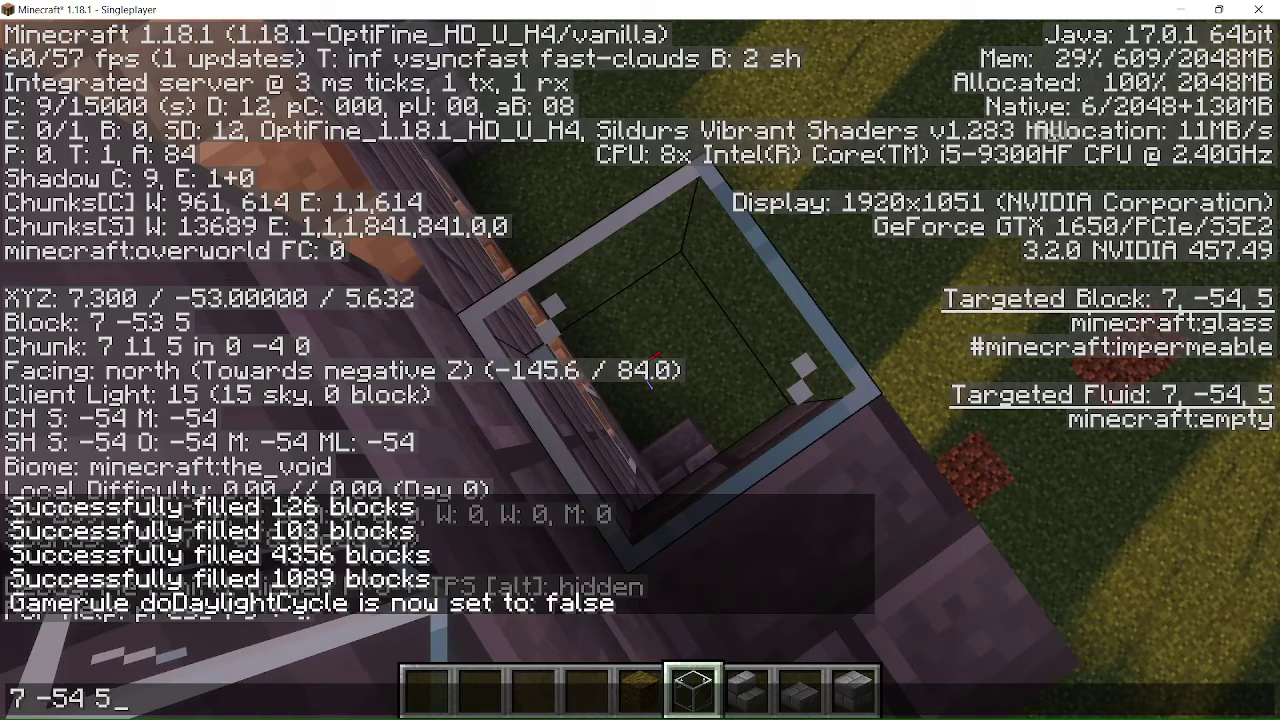
{"action": "key", "text": "Return"}
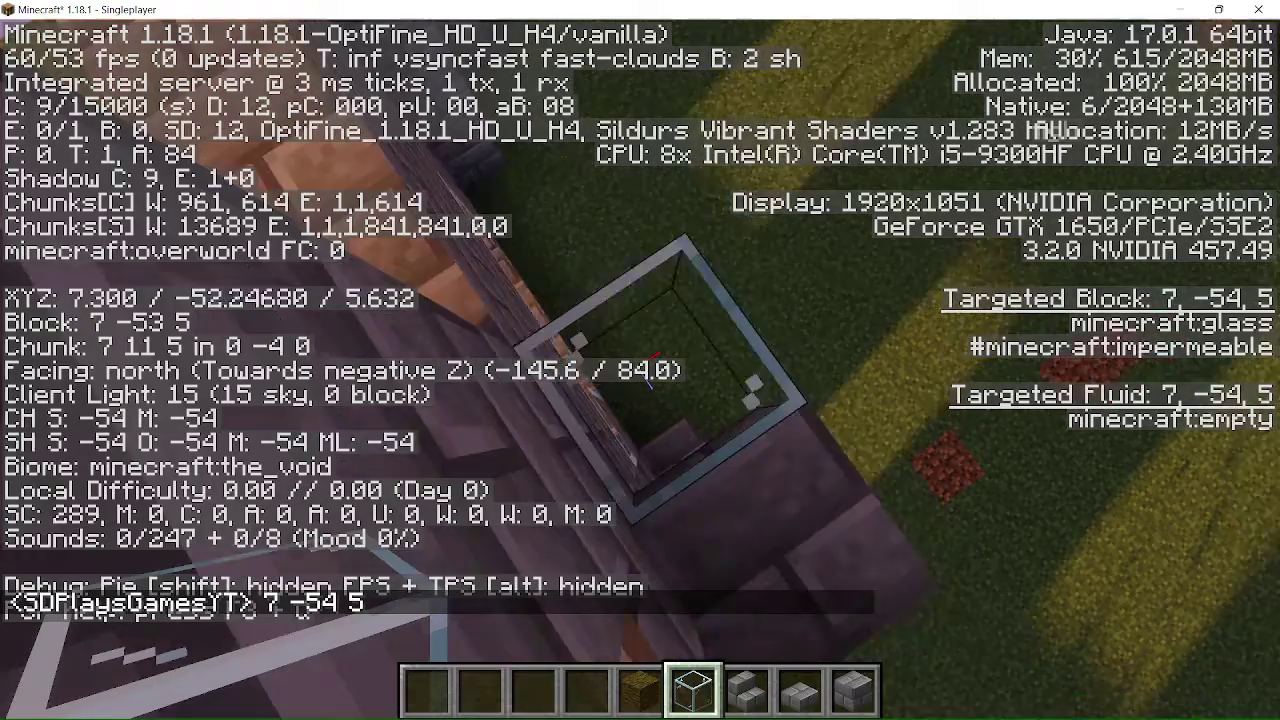
Step: Place another glass marker at 19, -54, 0, then hide the F3 readout
{"action": "key", "text": "w"}
{"action": "key", "text": "space"}
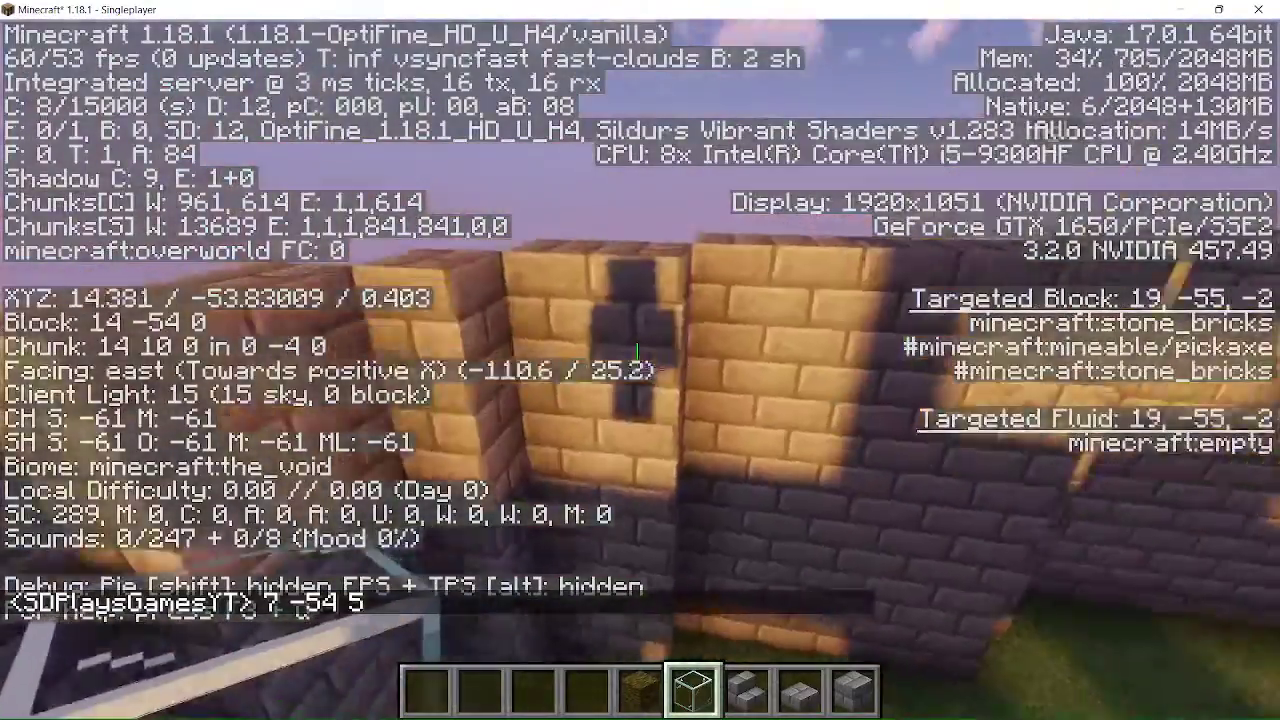
{"action": "right_click", "coordinate": [640, 360]}
{"action": "key", "text": "w"}
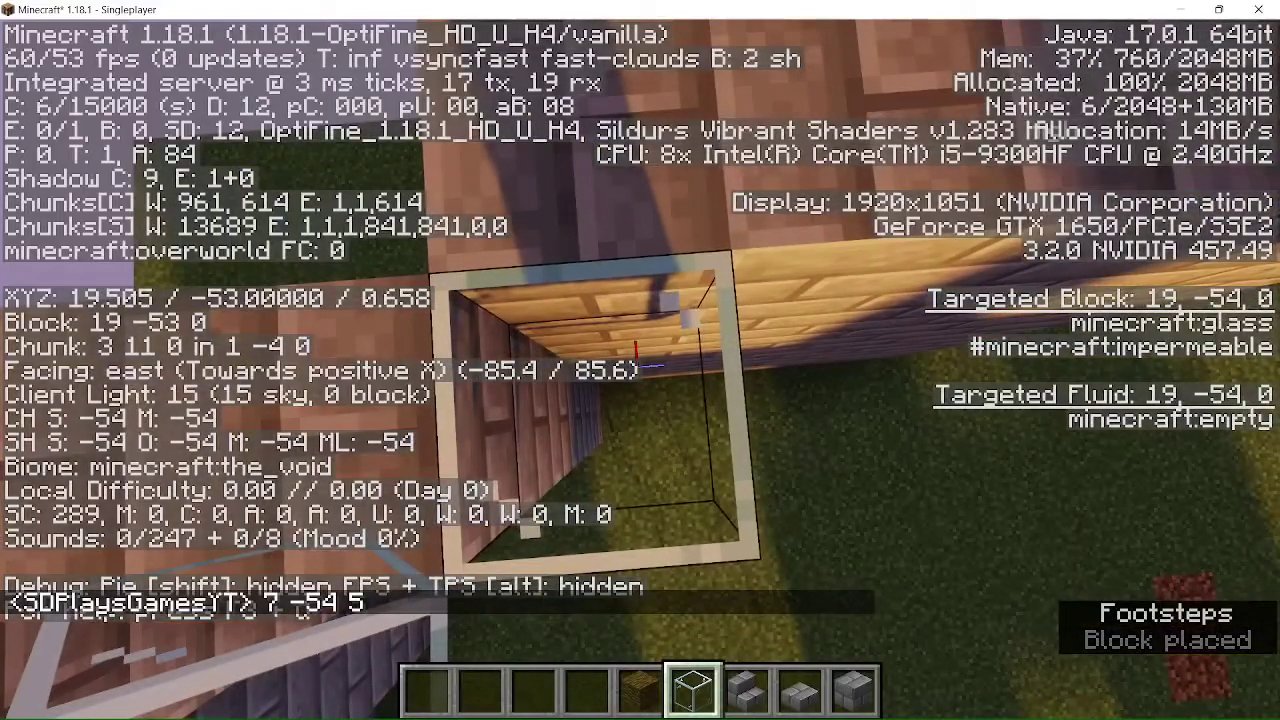
{"action": "key", "text": "F3"}
{"action": "type", "text": "/fill 7"}
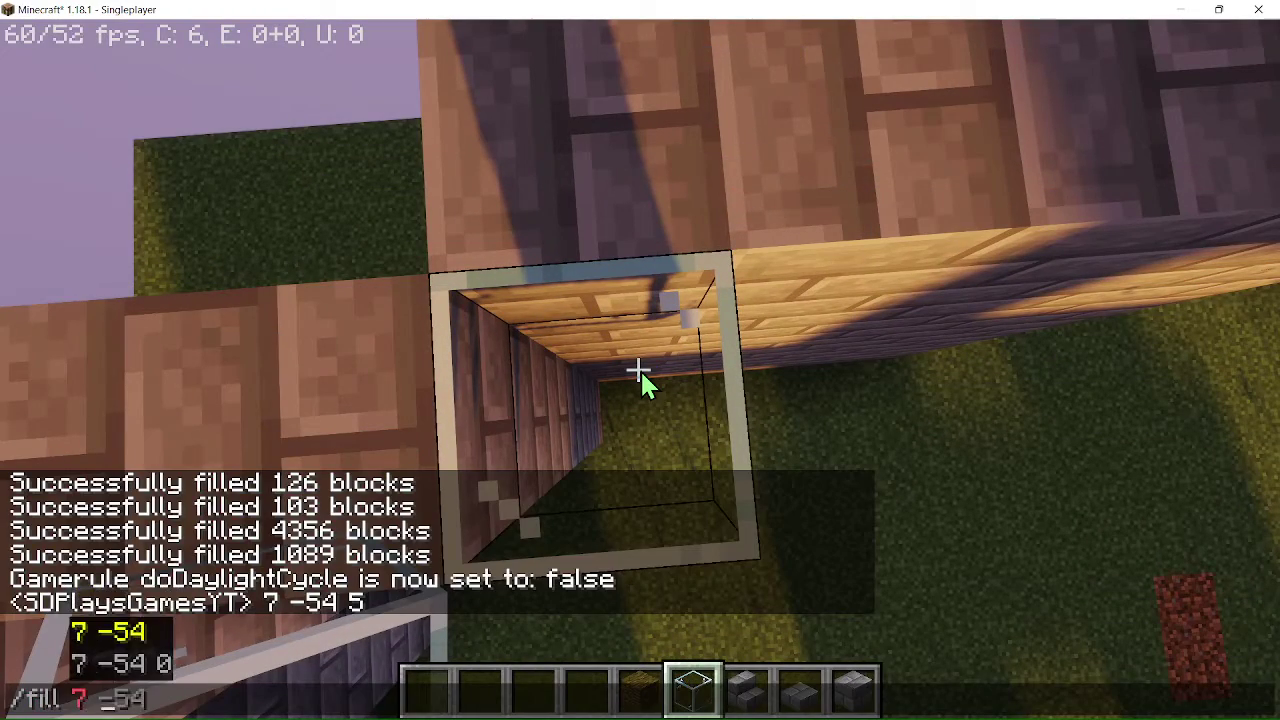
Step: Fix and run /fill 7 -54 5 ~ -54 ~ minecraft:glass, placing 76 glass blocks
{"action": "key", "text": "BackSpace"}
{"action": "type", "text": "7 -54 5 ~"}
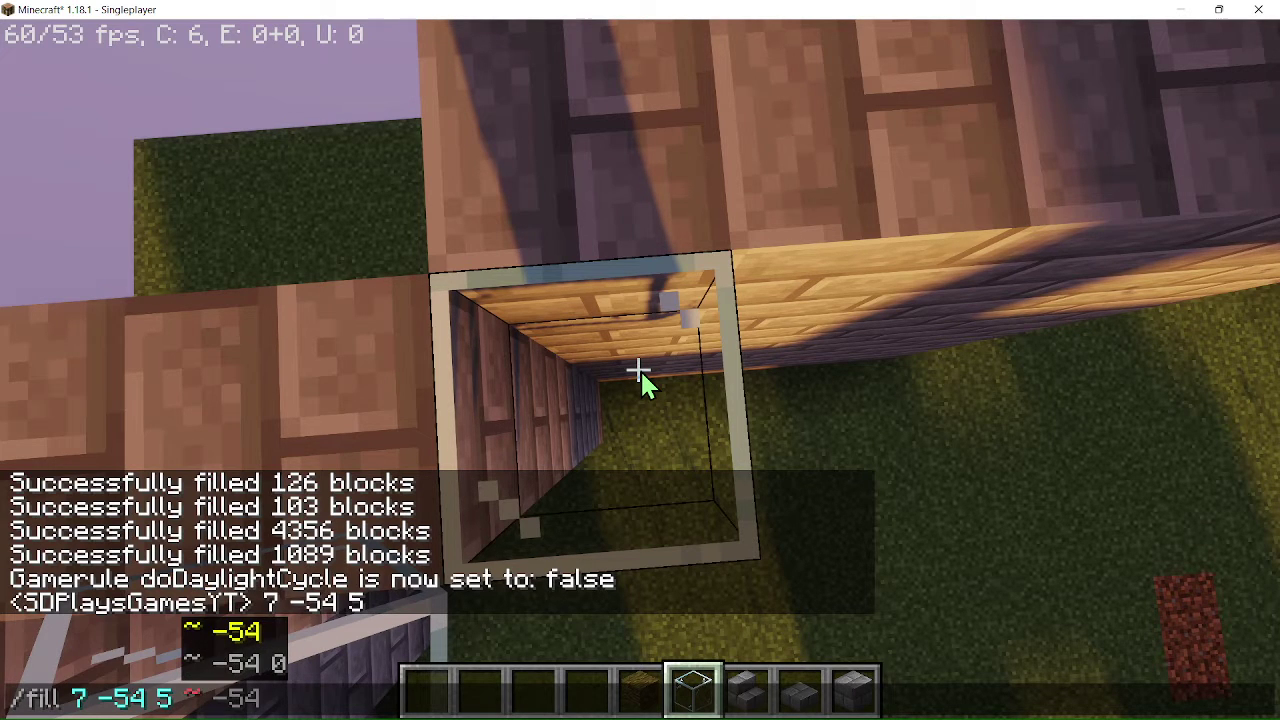
{"action": "key", "text": "BackSpace"}
{"action": "key", "text": "BackSpace"}
{"action": "type", "text": "54"}
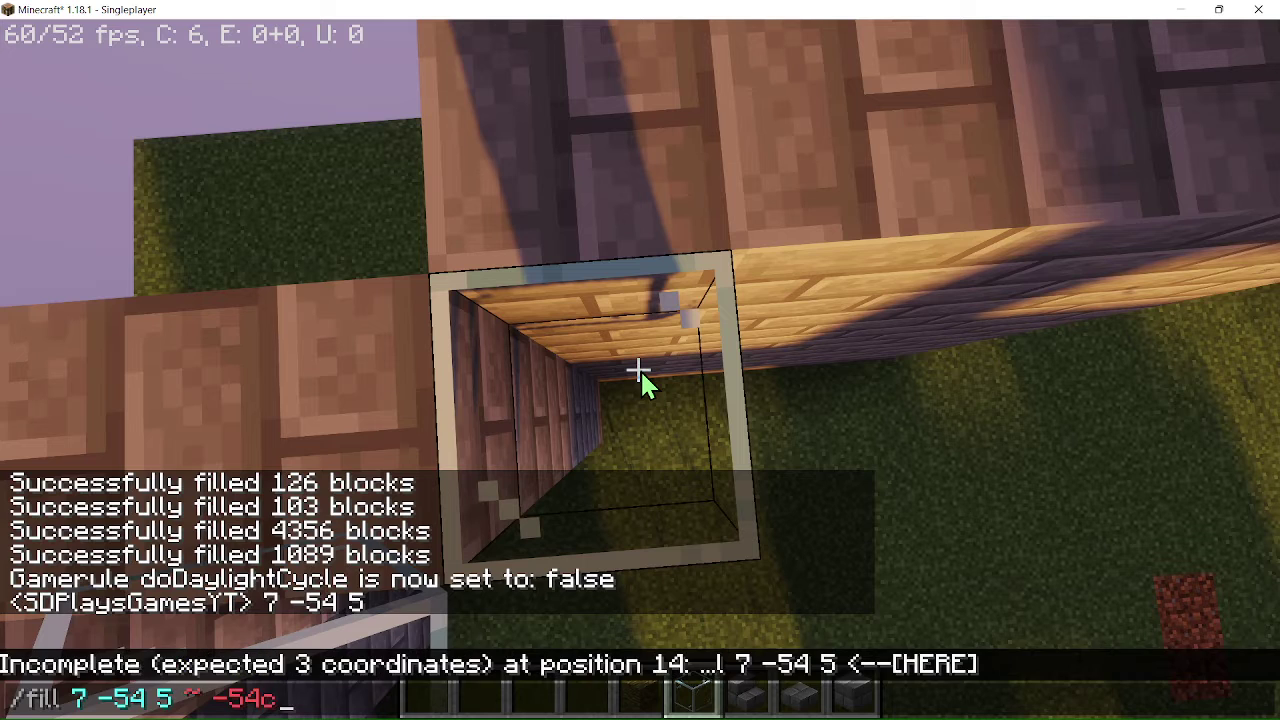
{"action": "type", "text": " 0"}
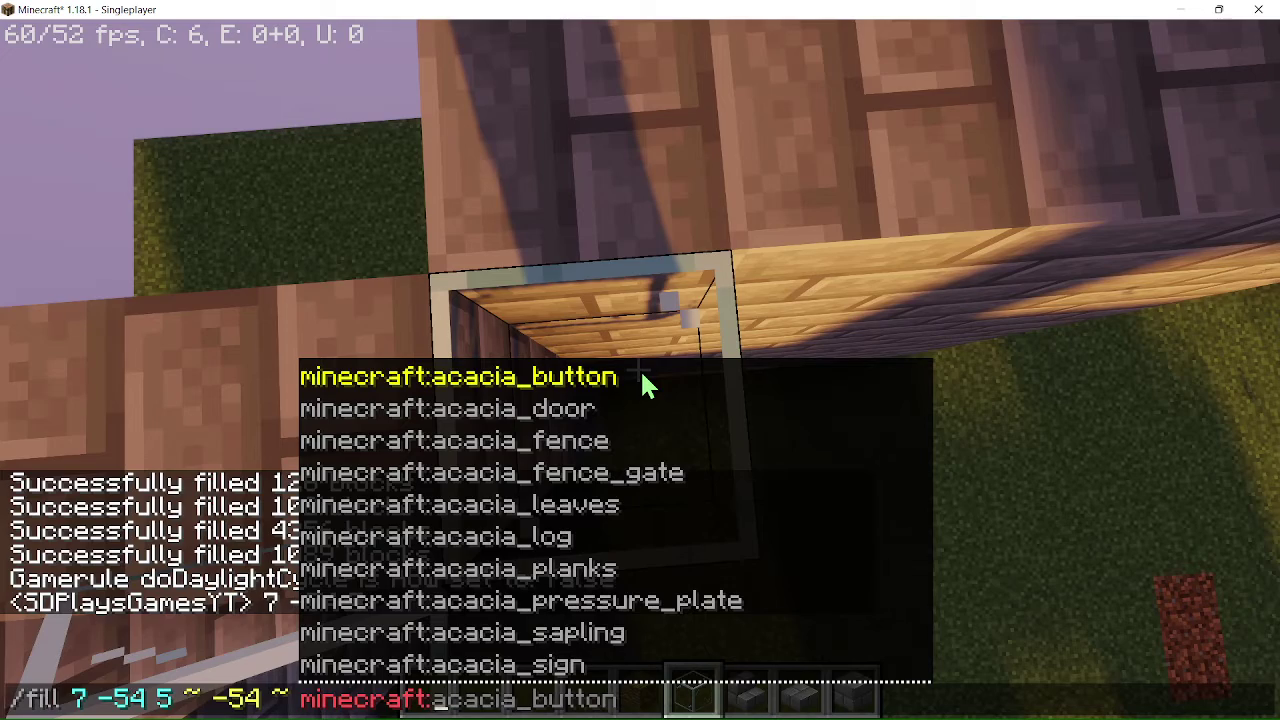
{"action": "type", "text": " gla"}
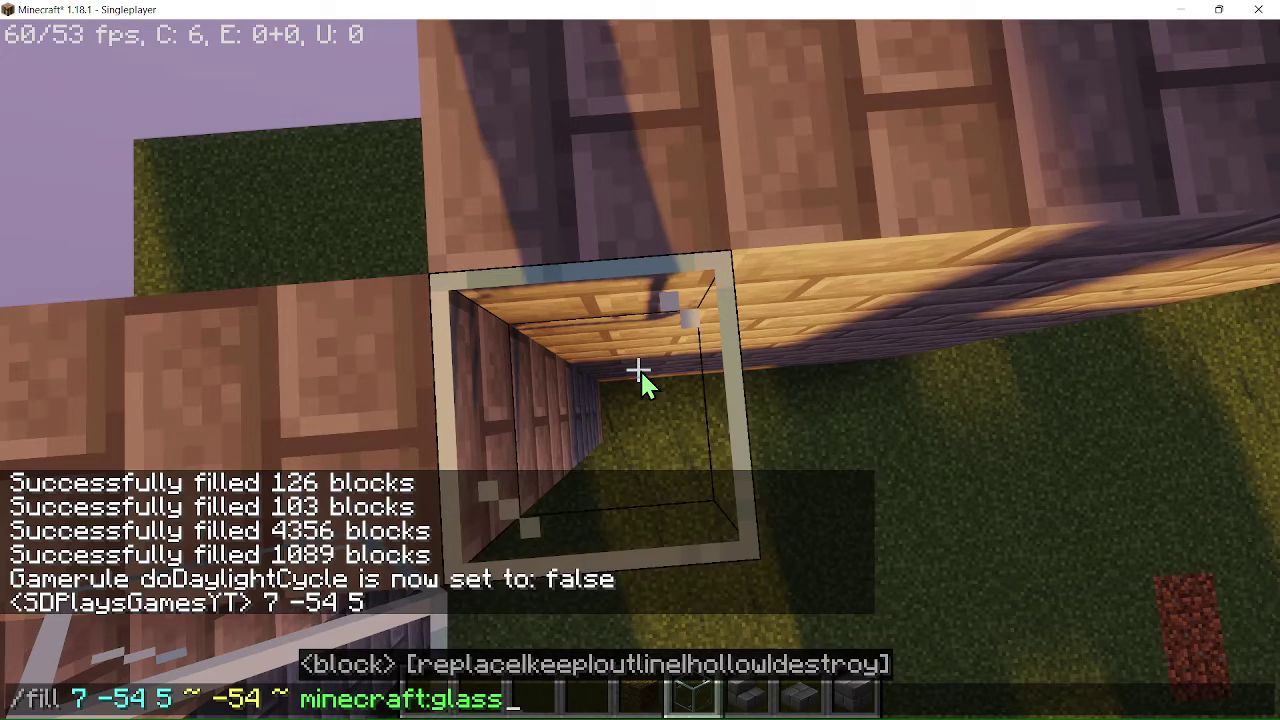
{"action": "key", "text": "Return"}
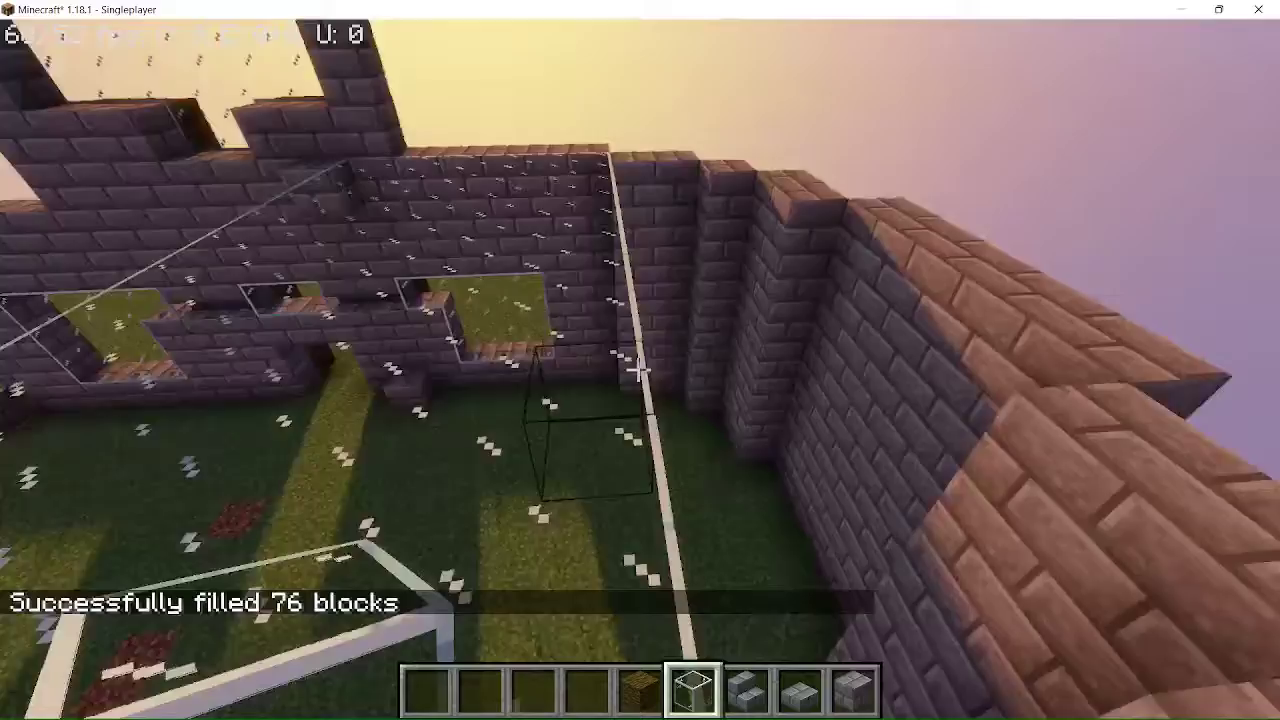
{"action": "key", "text": "w"}
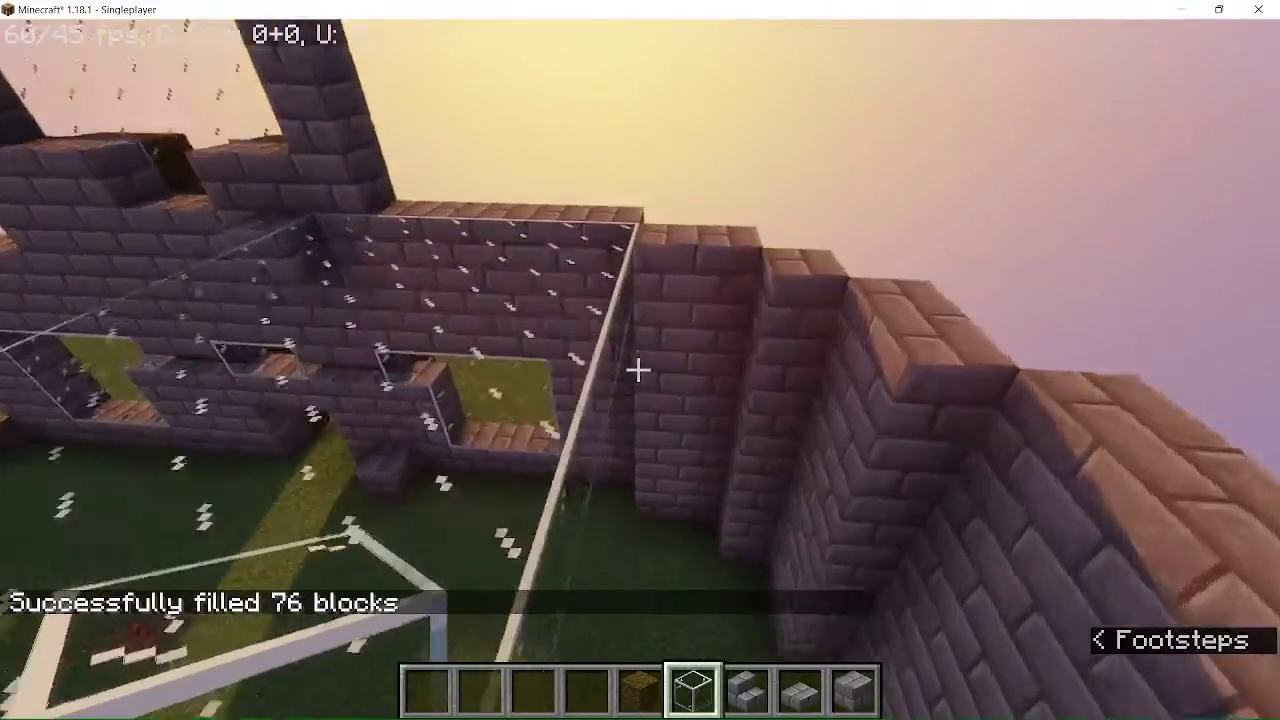
{"action": "right_click", "coordinate": [638, 370]}
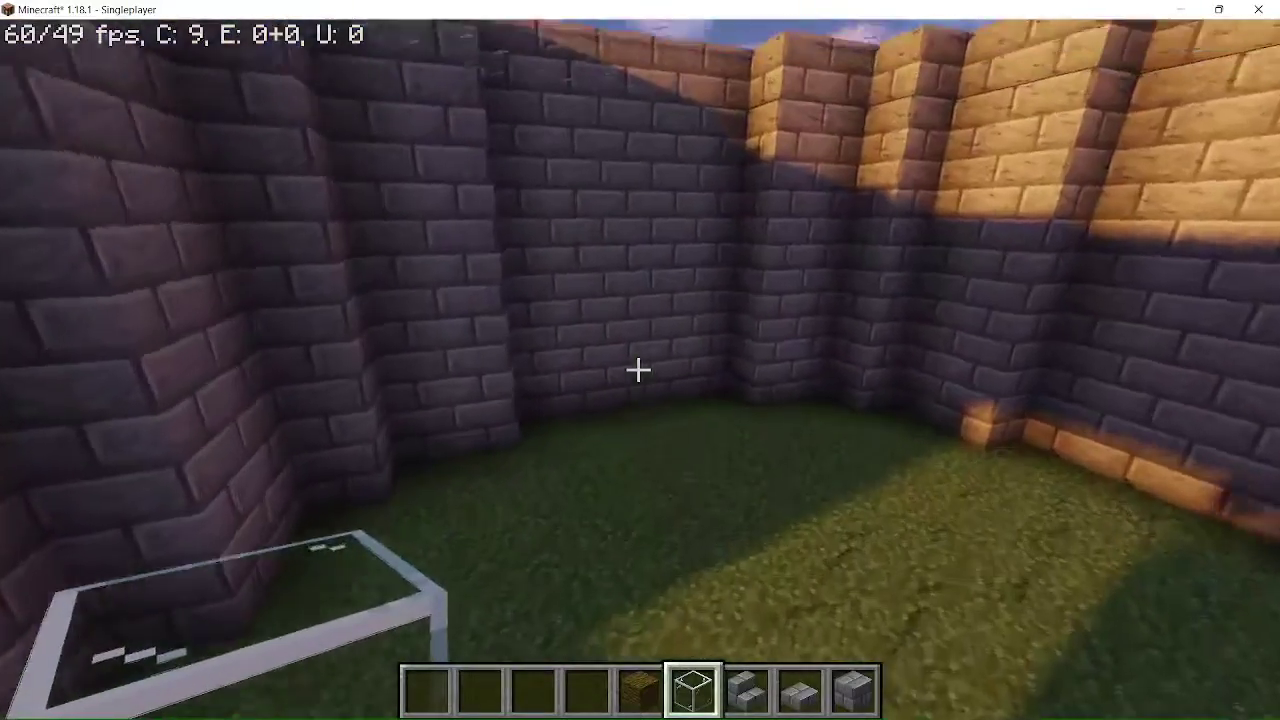
{"action": "scroll", "coordinate": [638, 370], "scroll_direction": "up", "scroll_amount": 2}
{"action": "scroll", "coordinate": [638, 370], "scroll_direction": "down", "scroll_amount": 1}
Step: Search the creative inventory for Calcite and put it in hotbar slot 4
{"action": "key", "text": "e"}
{"action": "left_click", "coordinate": [862, 160]}
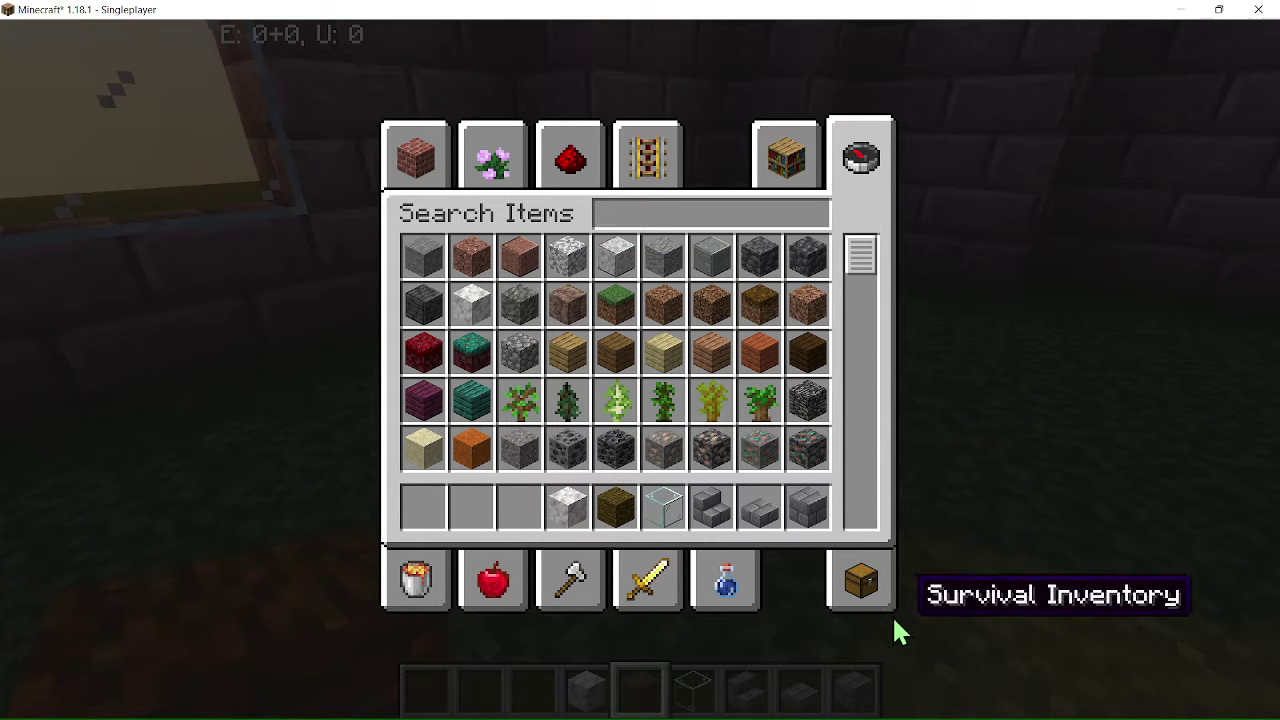
{"action": "left_click", "coordinate": [848, 606]}
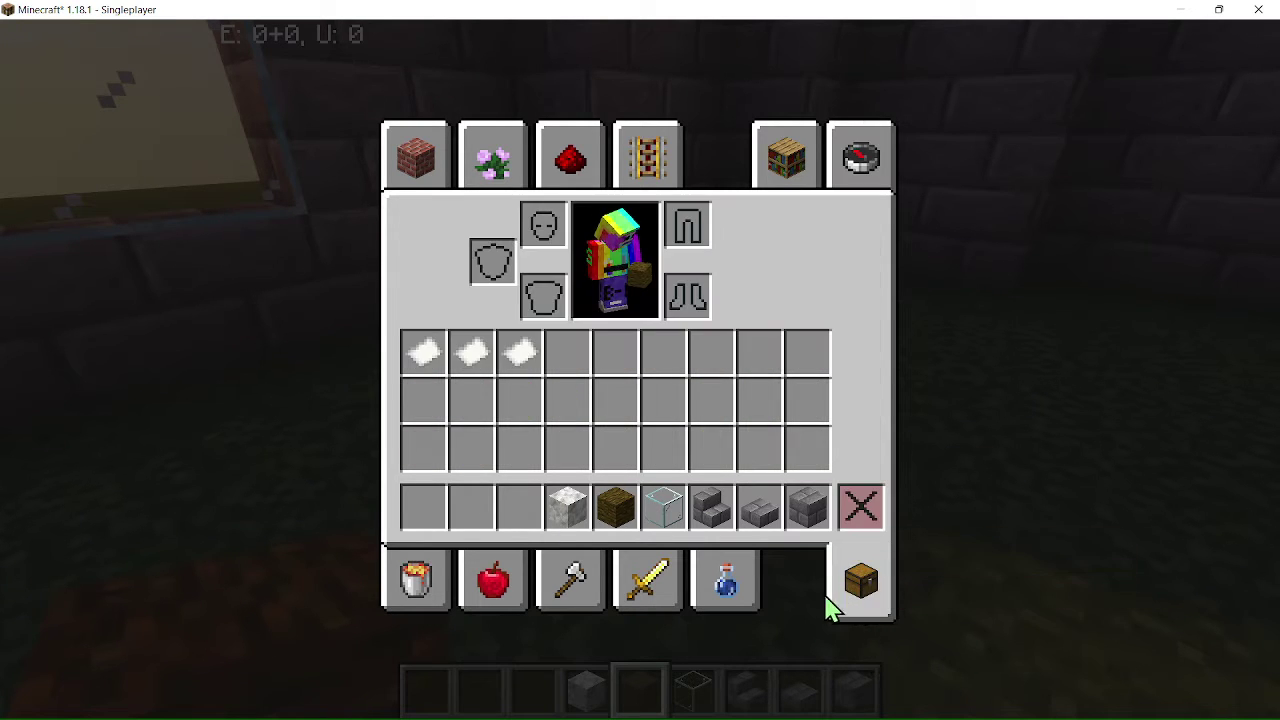
{"action": "key", "text": "e"}
Step: Swap a straight line of grass floor blocks for calcite
{"action": "left_click", "coordinate": [638, 370]}
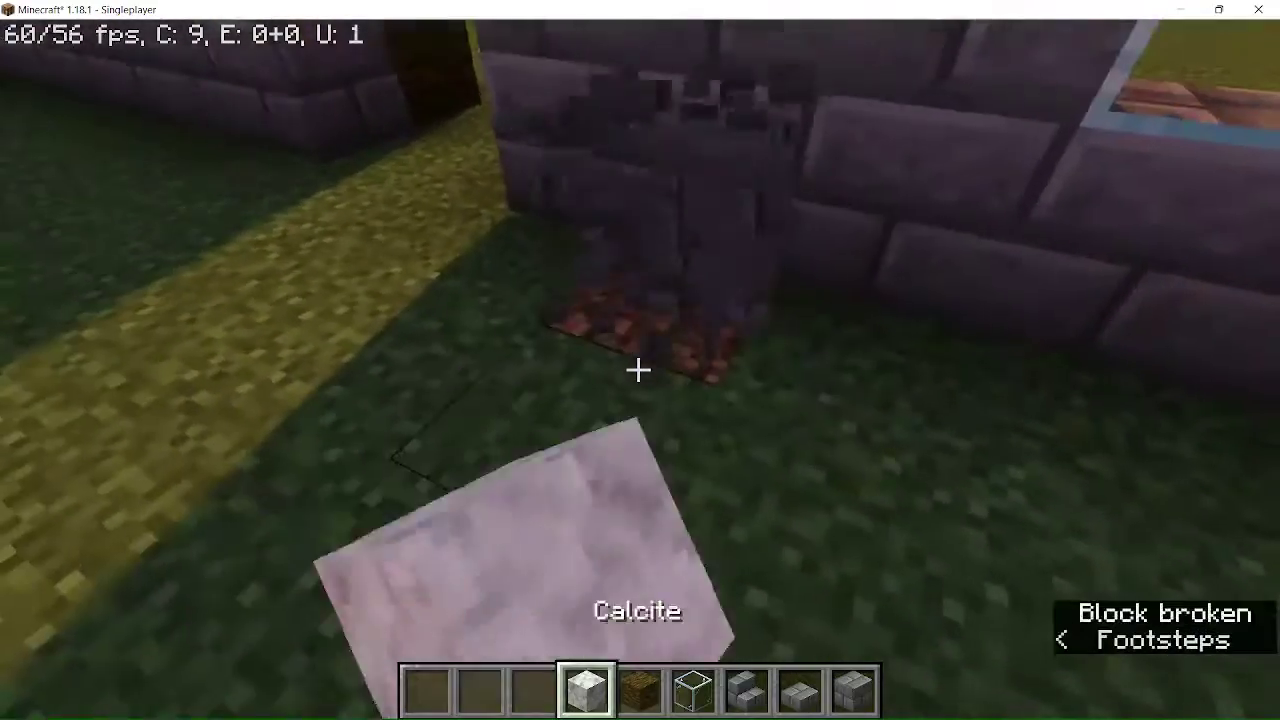
{"action": "right_click", "coordinate": [638, 370]}
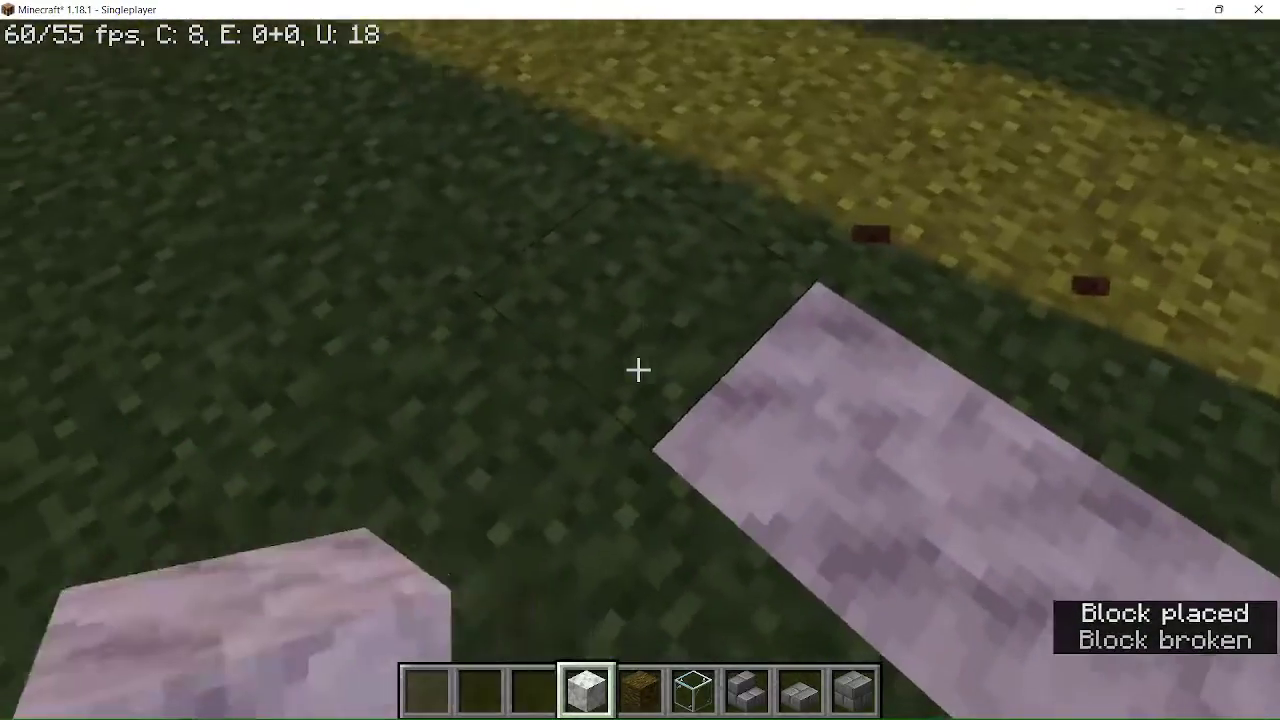
{"action": "left_click", "coordinate": [638, 370]}
{"action": "right_click", "coordinate": [638, 370]}
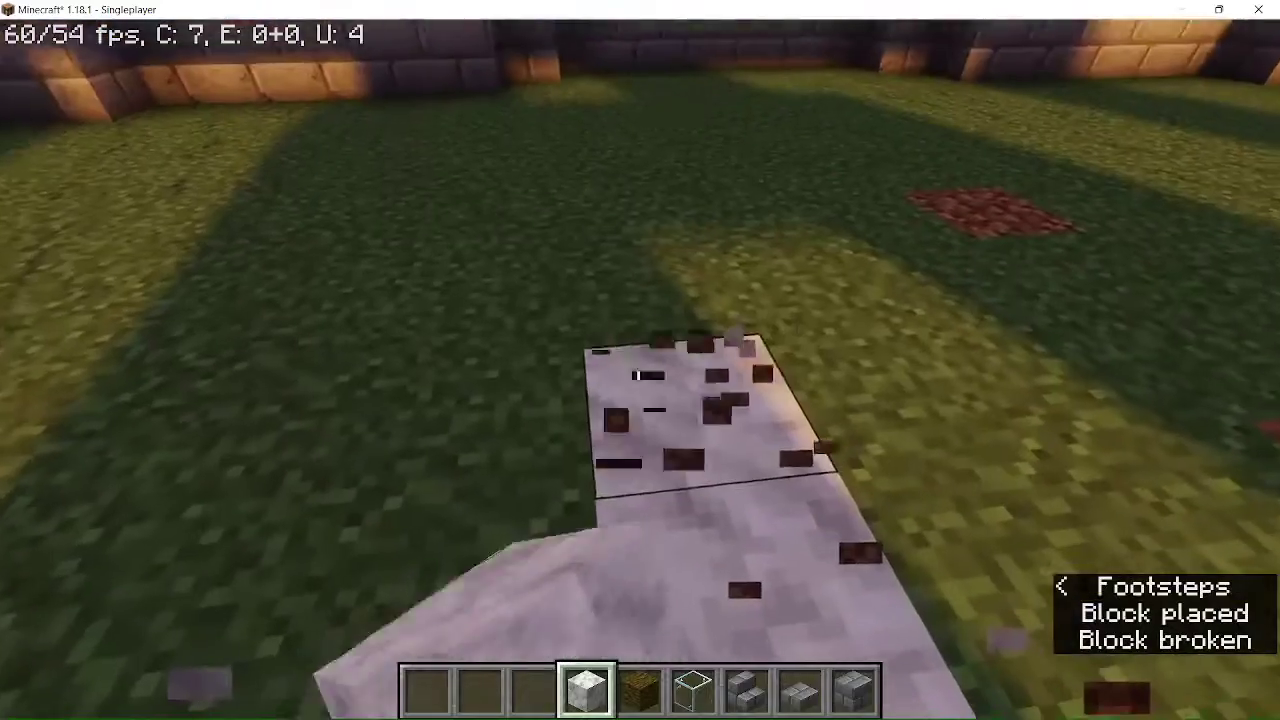
{"action": "left_click", "coordinate": [638, 370]}
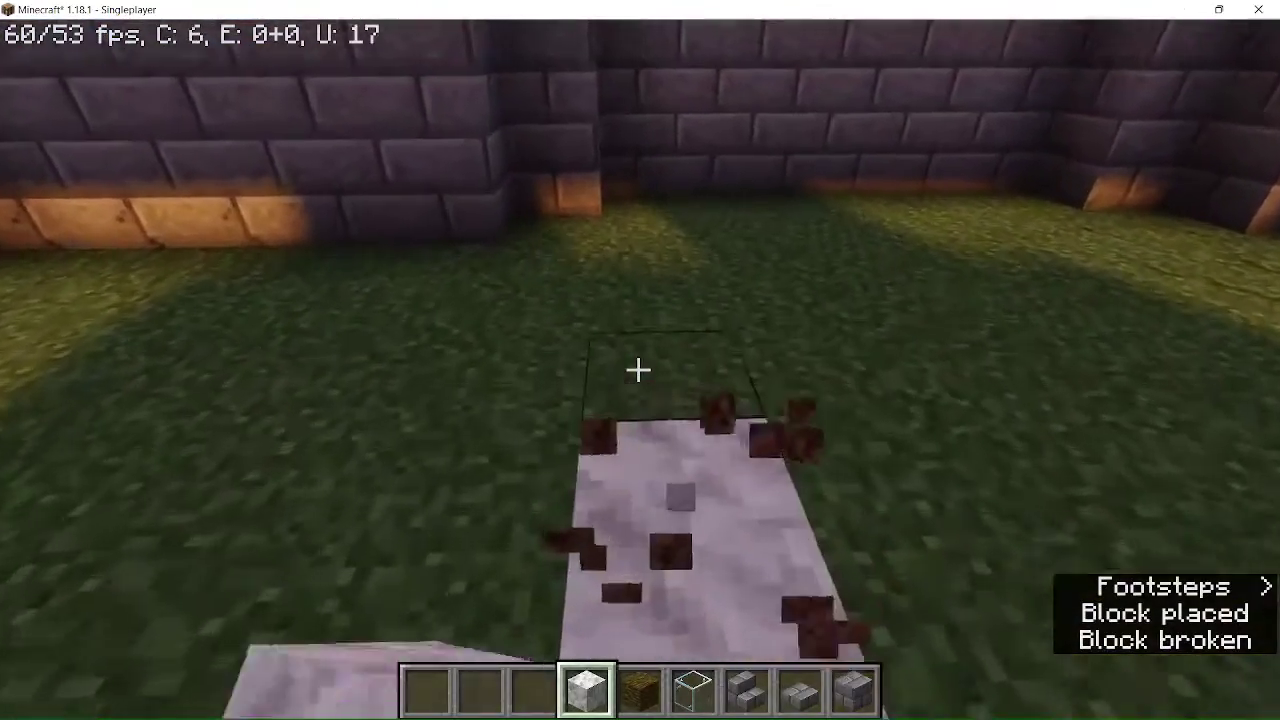
{"action": "right_click", "coordinate": [638, 370]}
{"action": "left_click", "coordinate": [638, 370]}
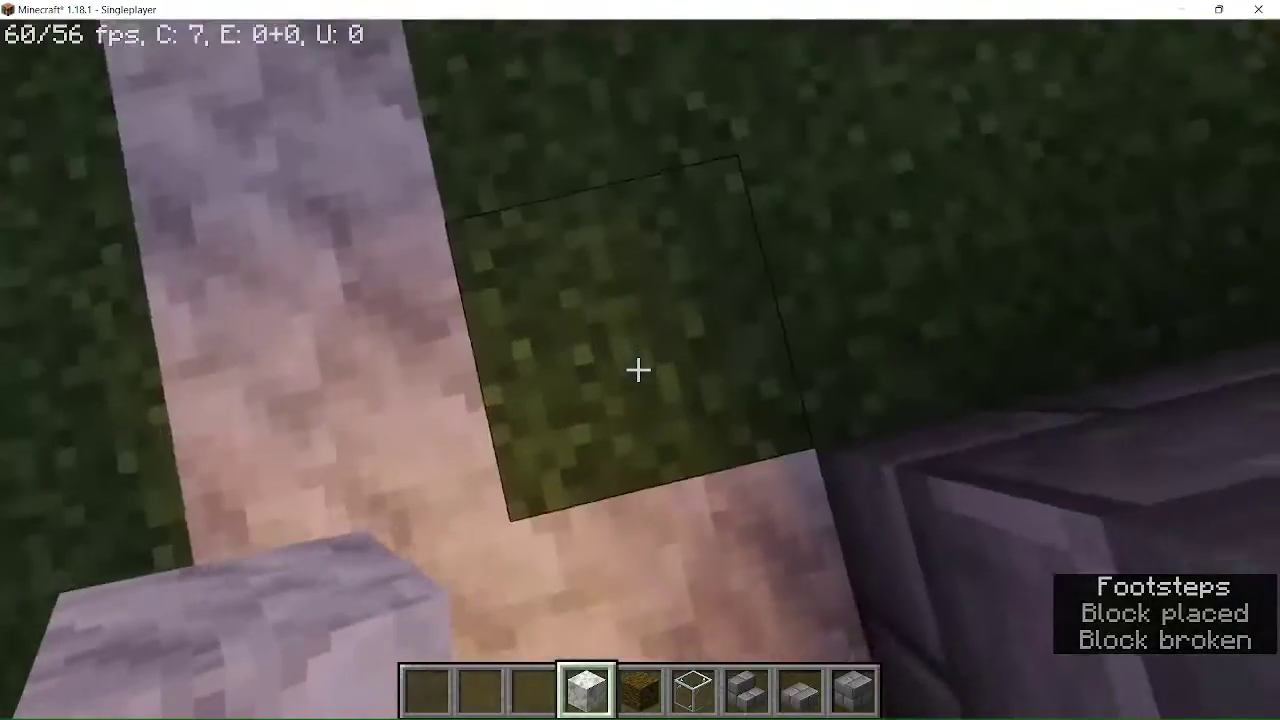
Step: Walk up to the wall beside the window and show the F3 position readout
{"action": "key", "text": "s"}
{"action": "key", "text": "w"}
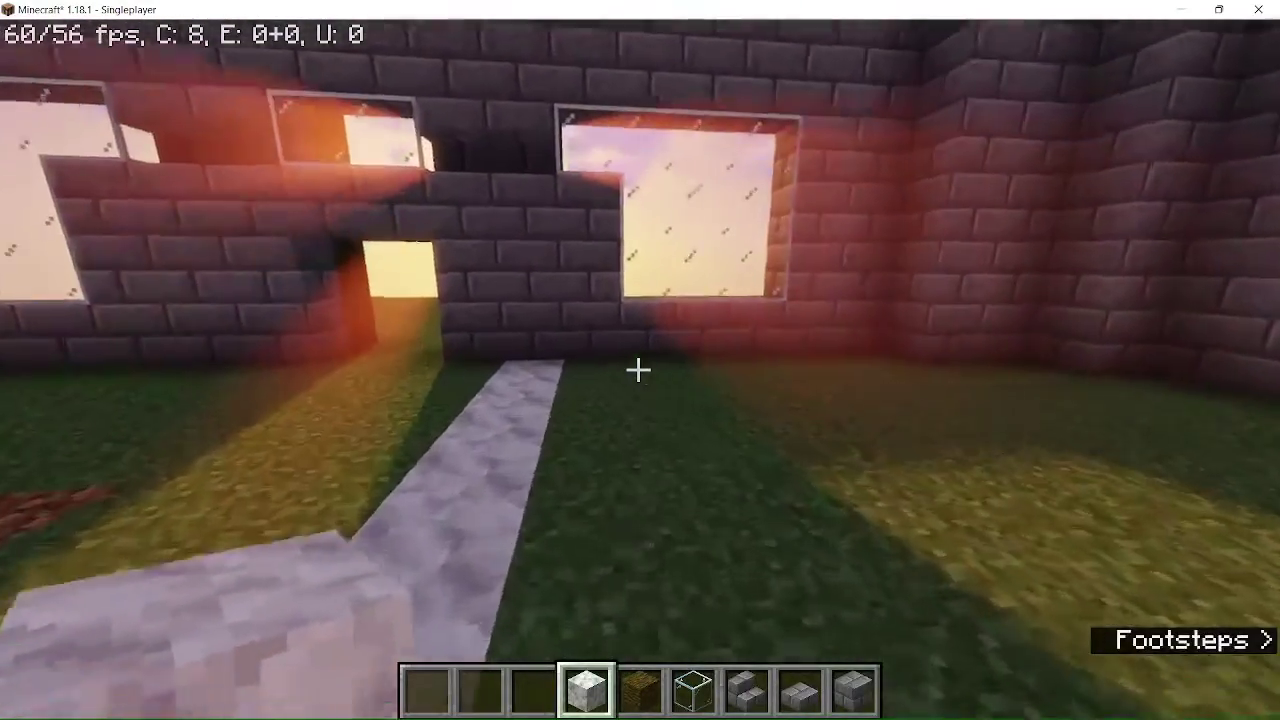
{"action": "key", "text": "w"}
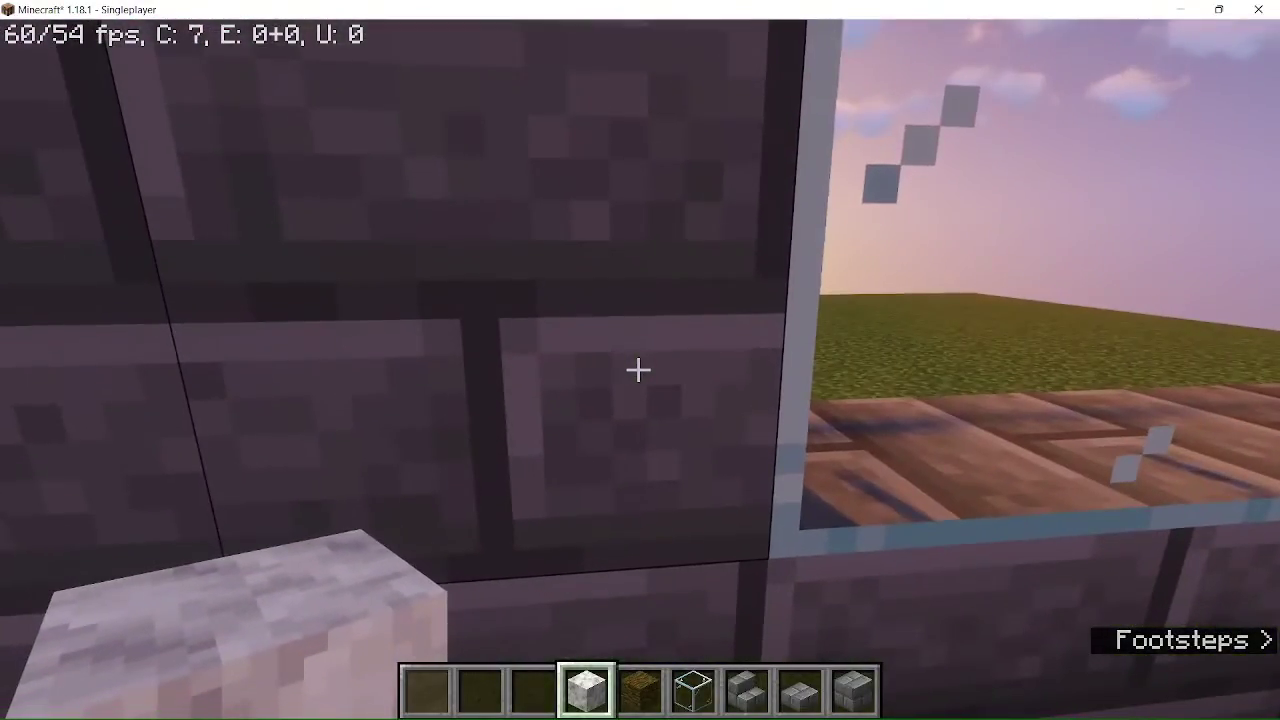
{"action": "key", "text": "F3"}
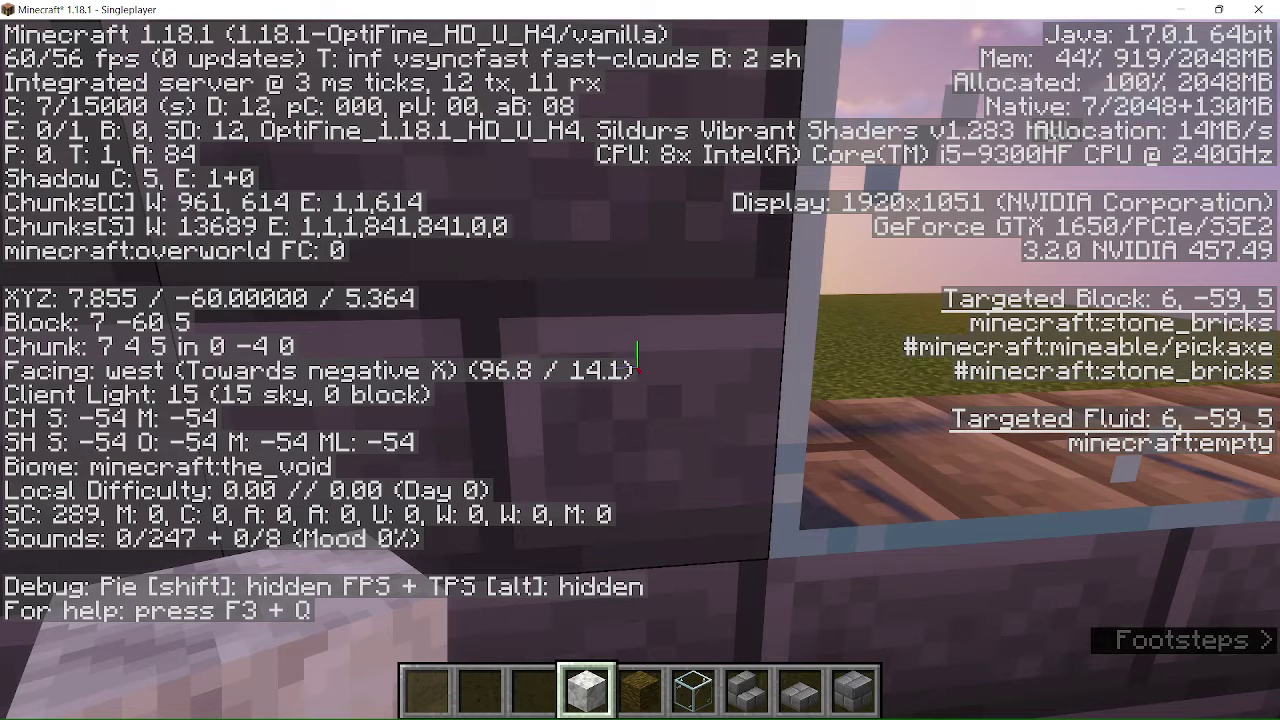
Step: Edit the fill command's coordinates to -61 and its block to calcite, then run it
{"action": "key", "text": "Escape"}
{"action": "key", "text": "Escape"}
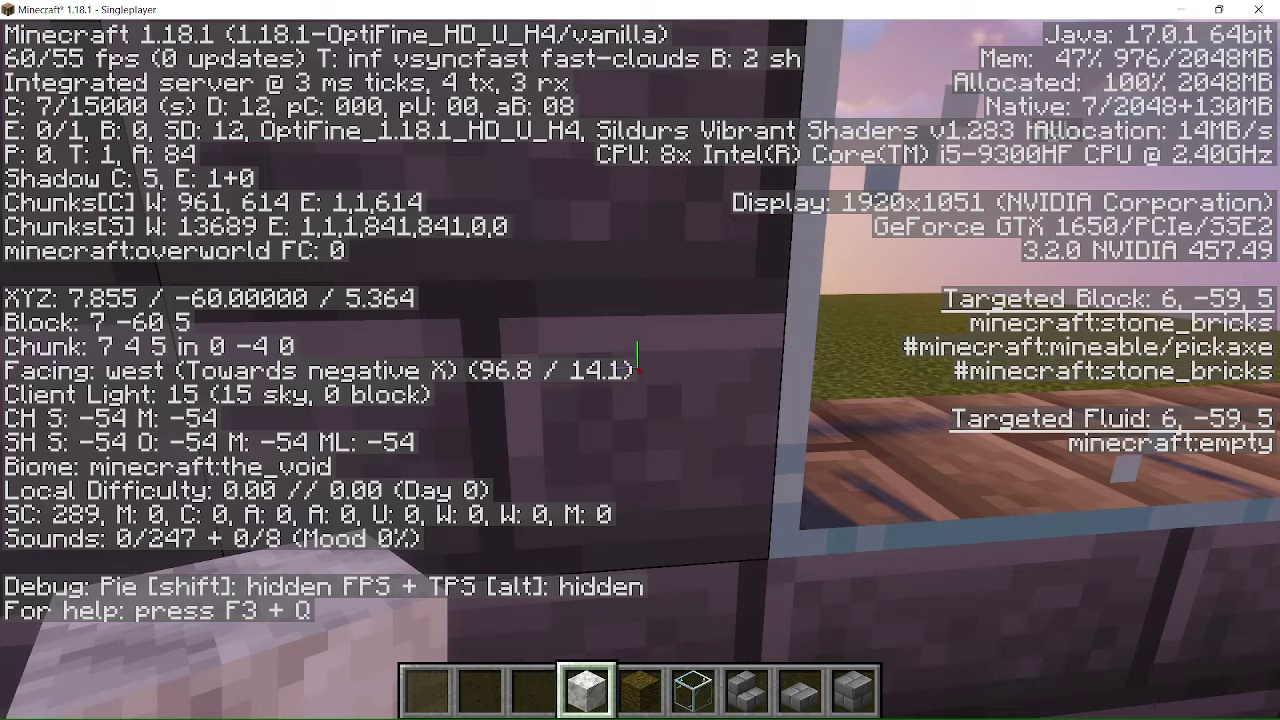
{"action": "key", "text": "F3"}
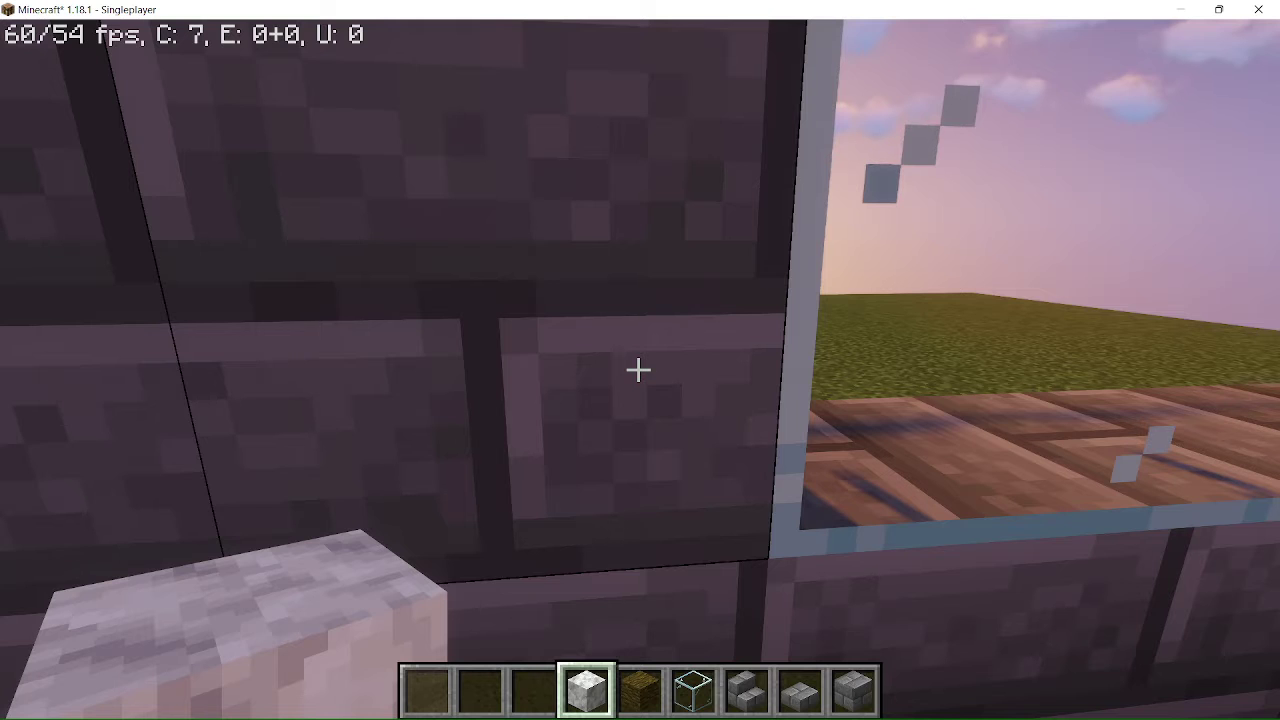
{"action": "key", "text": "slash"}
{"action": "type", "text": "/fill 7 -54 5 ~ -54 ~ minecraft:glass"}
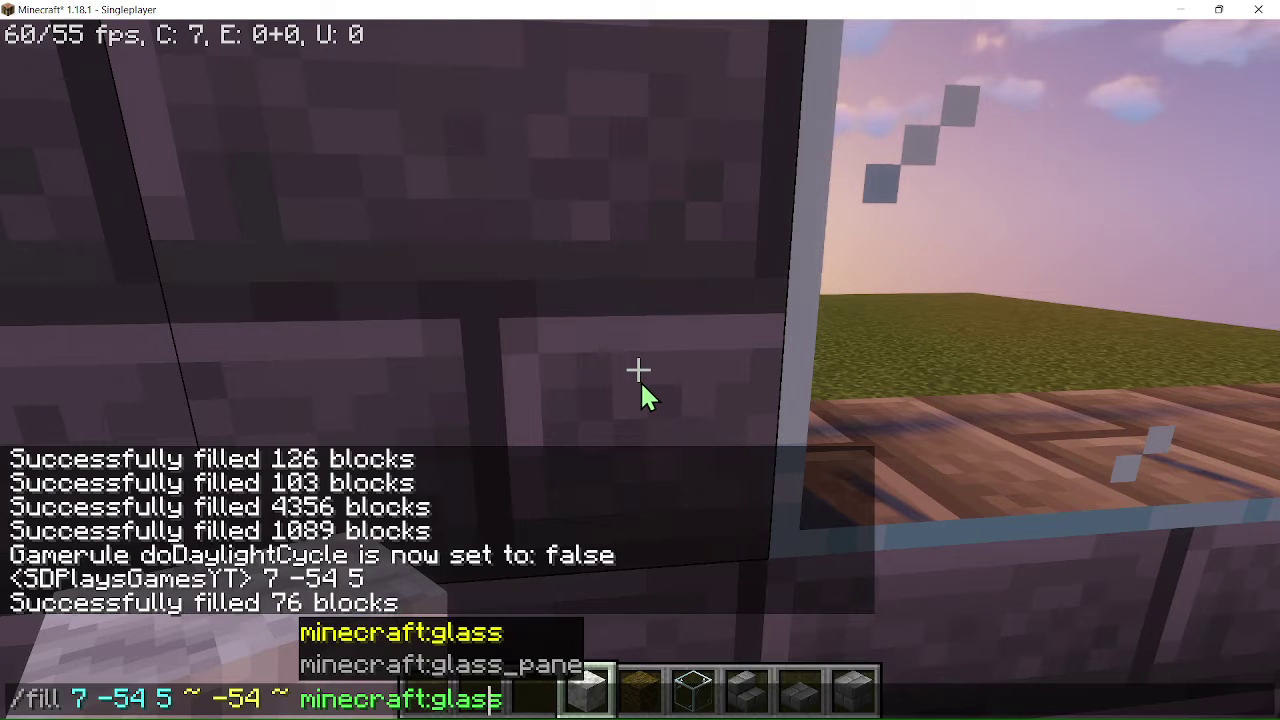
{"action": "key", "text": "Left"}
{"action": "key", "text": "Left"}
{"action": "key", "text": "Left"}
{"action": "key", "text": "Left"}
{"action": "key", "text": "Left"}
{"action": "key", "text": "Left"}
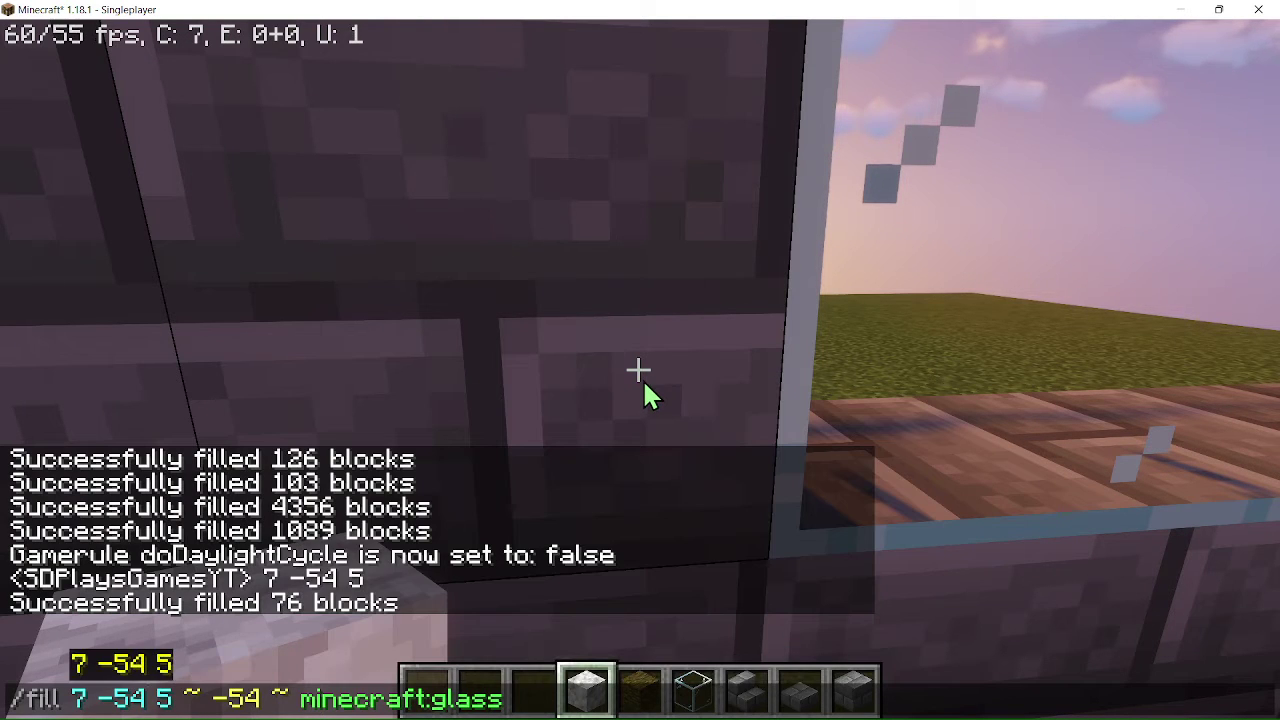
{"action": "key", "text": "BackSpace"}
{"action": "type", "text": "61"}
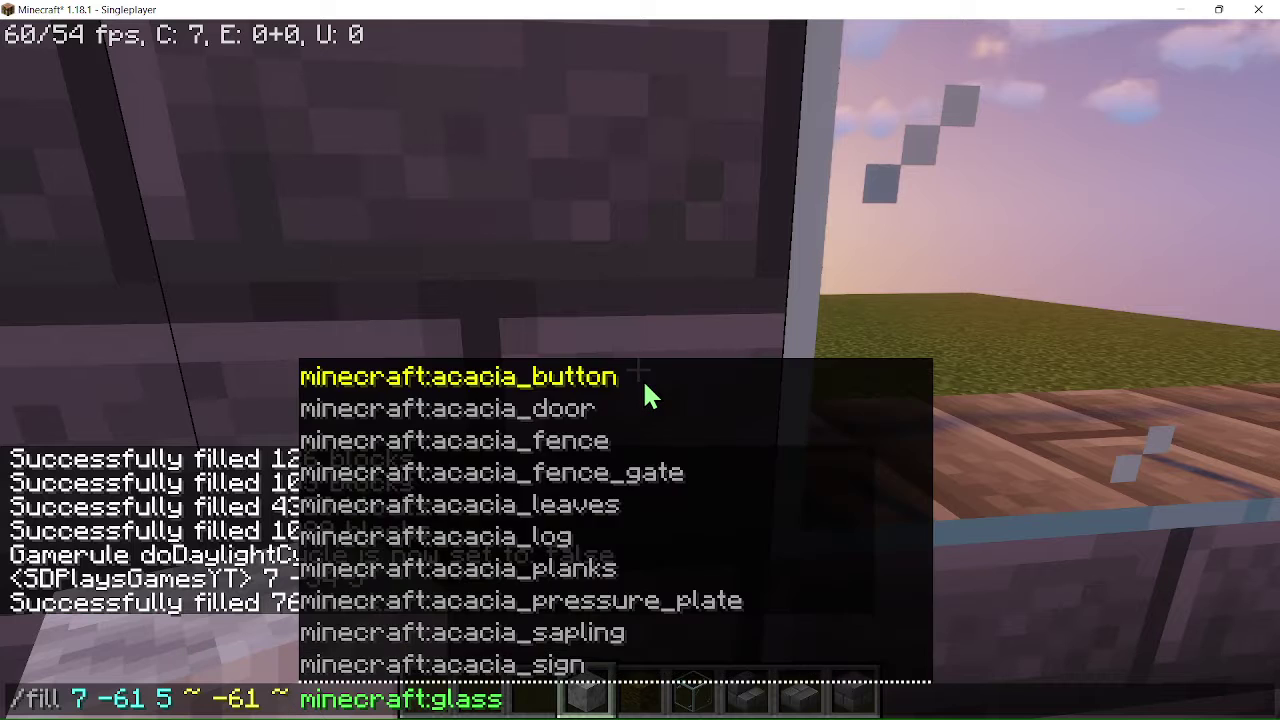
{"action": "key", "text": "End"}
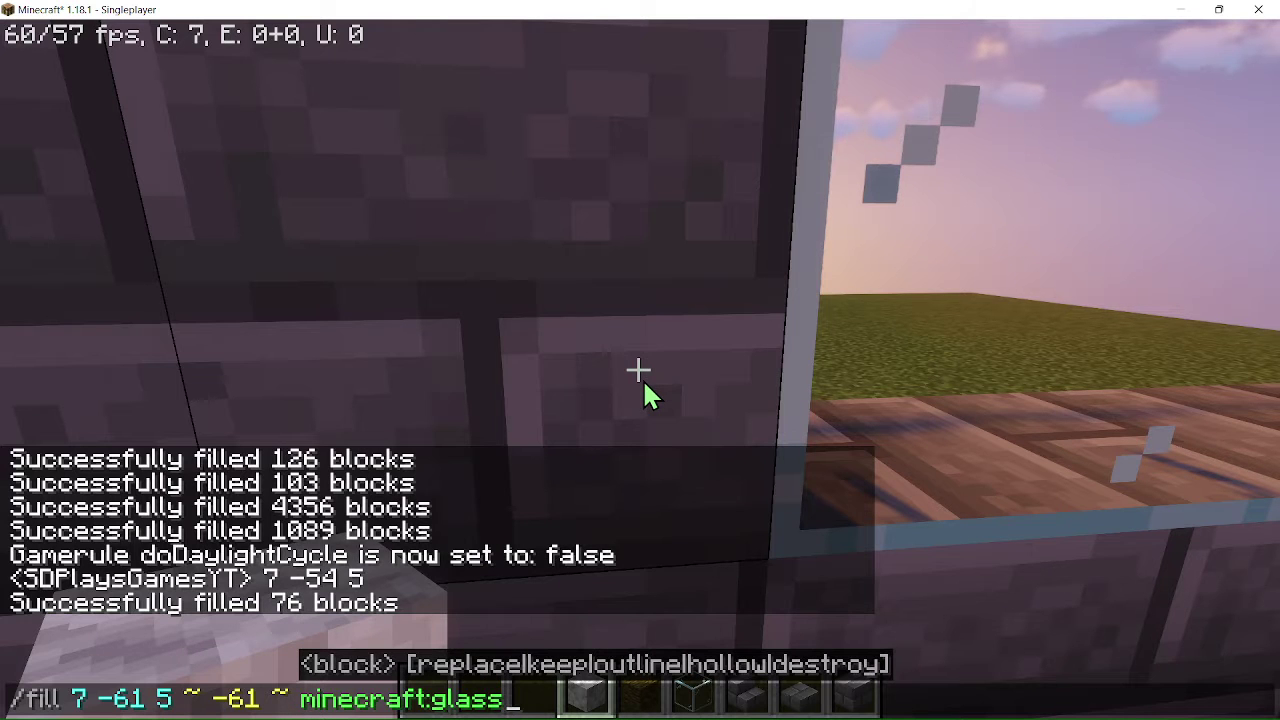
{"action": "key", "text": "BackSpace"}
{"action": "key", "text": "BackSpace"}
{"action": "key", "text": "BackSpace"}
{"action": "key", "text": "BackSpace"}
{"action": "key", "text": "BackSpace"}
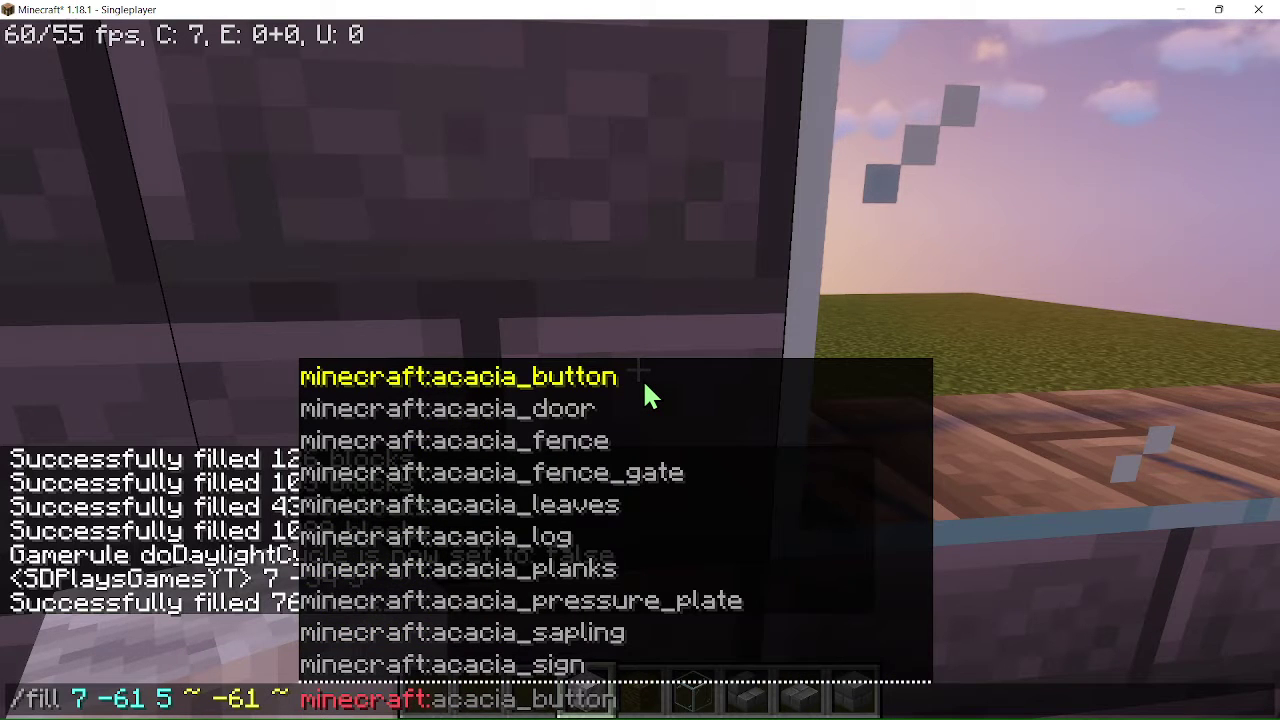
{"action": "type", "text": "calcite"}
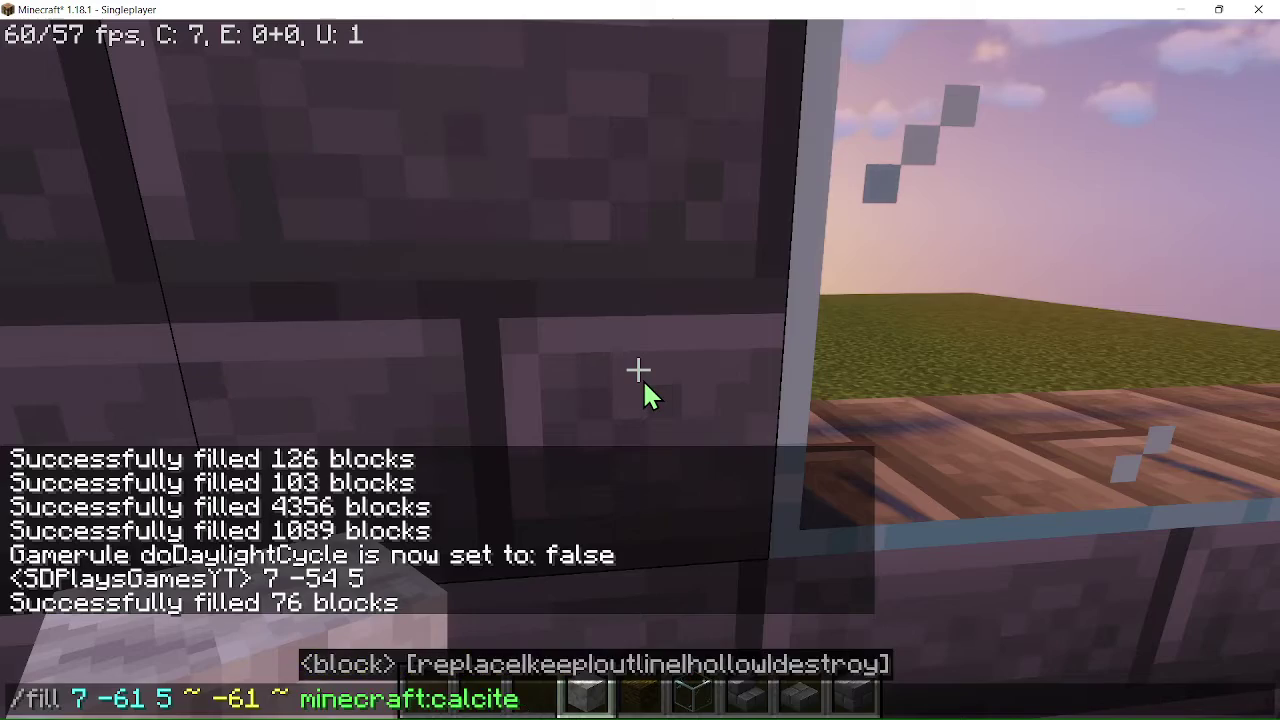
{"action": "key", "text": "Return"}
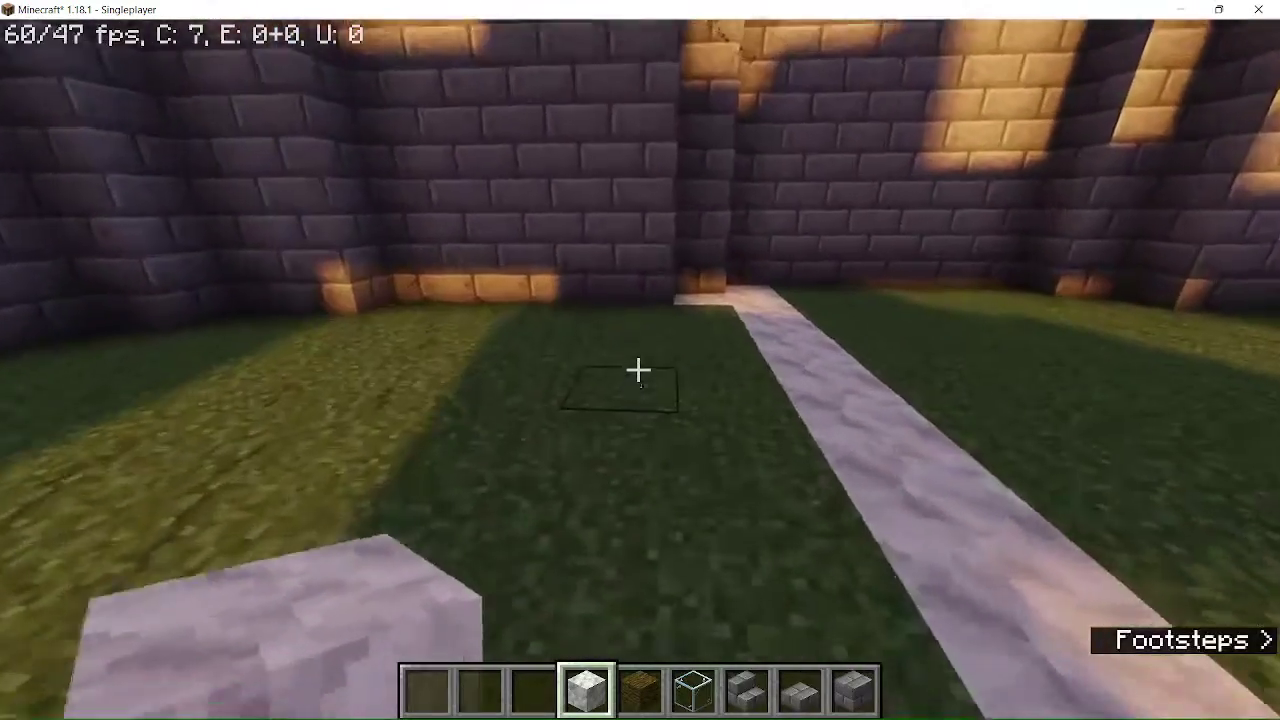
{"action": "type", "text": "/"}
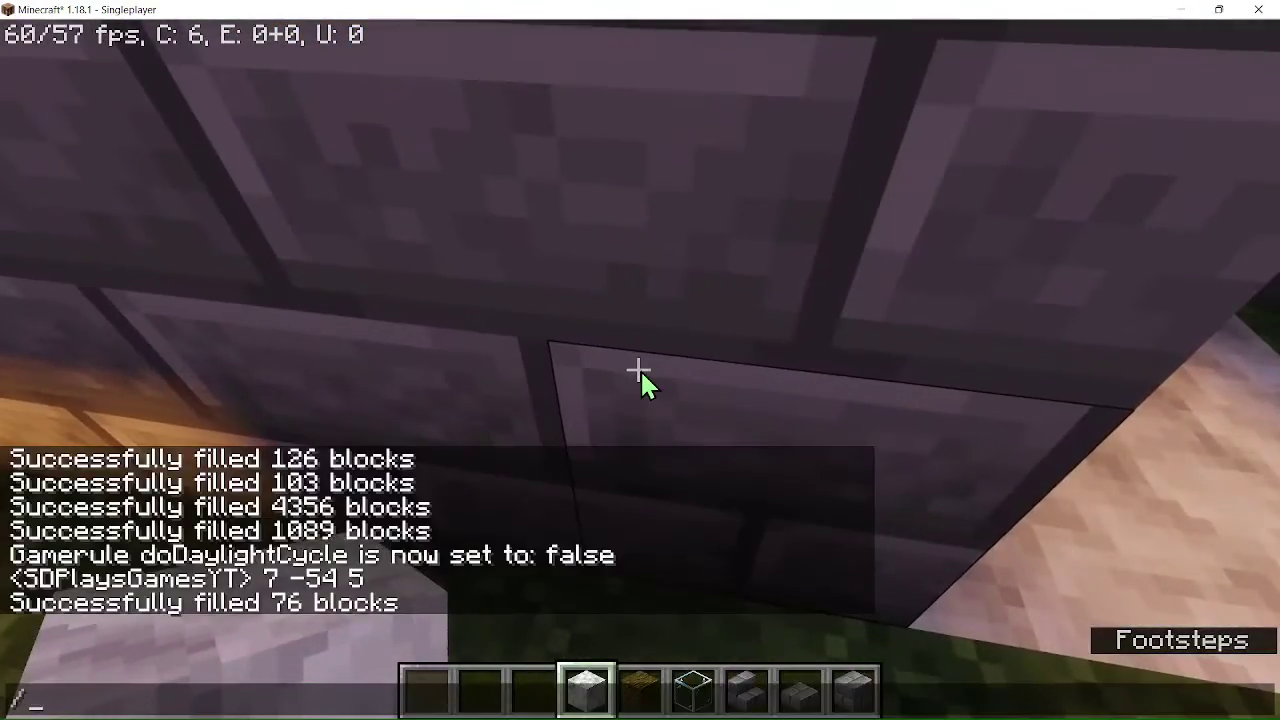
Step: Recall the fill and correct its coordinates and heights for a second calcite fill
{"action": "type", "text": "fill 7 -54 5 ~ -54 ~ minecraft:glass"}
{"action": "key", "text": "BackSpace"}
{"action": "key", "text": "BackSpace"}
{"action": "key", "text": "BackSpace"}
{"action": "key", "text": "BackSpace"}
{"action": "key", "text": "BackSpace"}
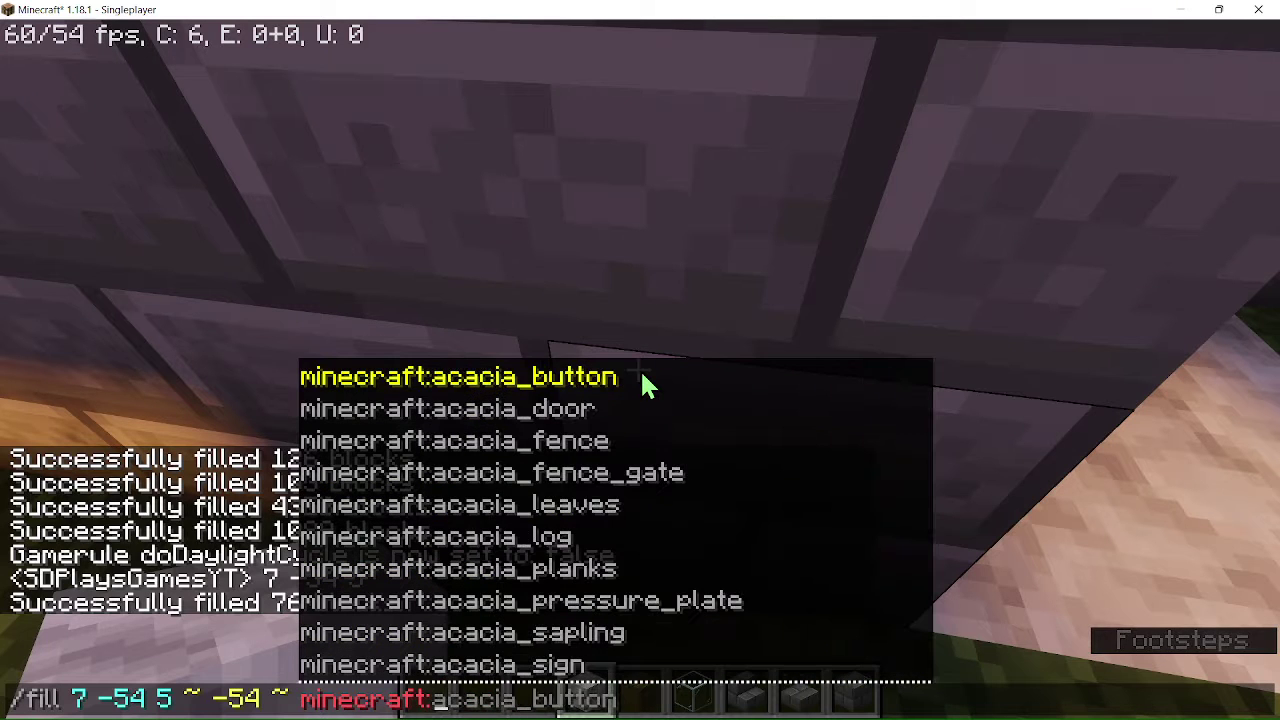
{"action": "type", "text": "calcite"}
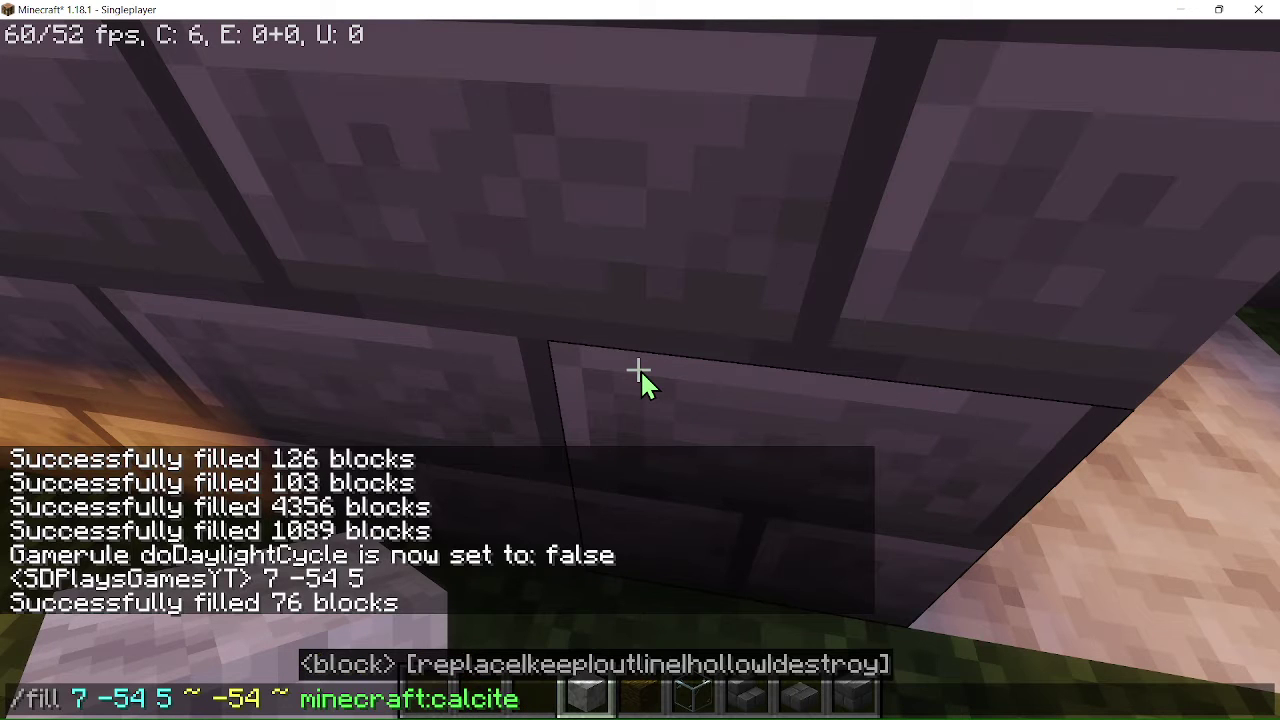
{"action": "key", "text": "Left"}
{"action": "key", "text": "Left"}
{"action": "key", "text": "Left"}
{"action": "key", "text": "Left"}
{"action": "key", "text": "Left"}
{"action": "key", "text": "Left"}
{"action": "key", "text": "Left"}
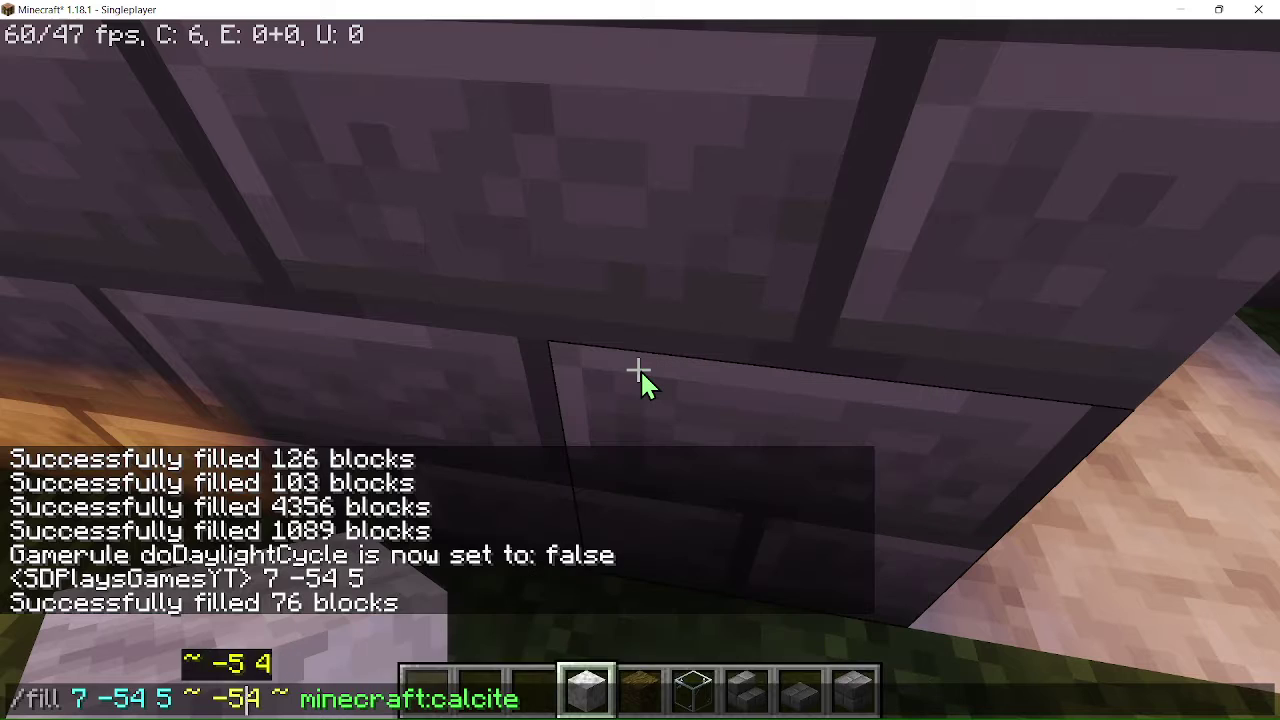
{"action": "key", "text": "Left"}
{"action": "key", "text": "Left"}
{"action": "key", "text": "Left"}
{"action": "key", "text": "BackSpace"}
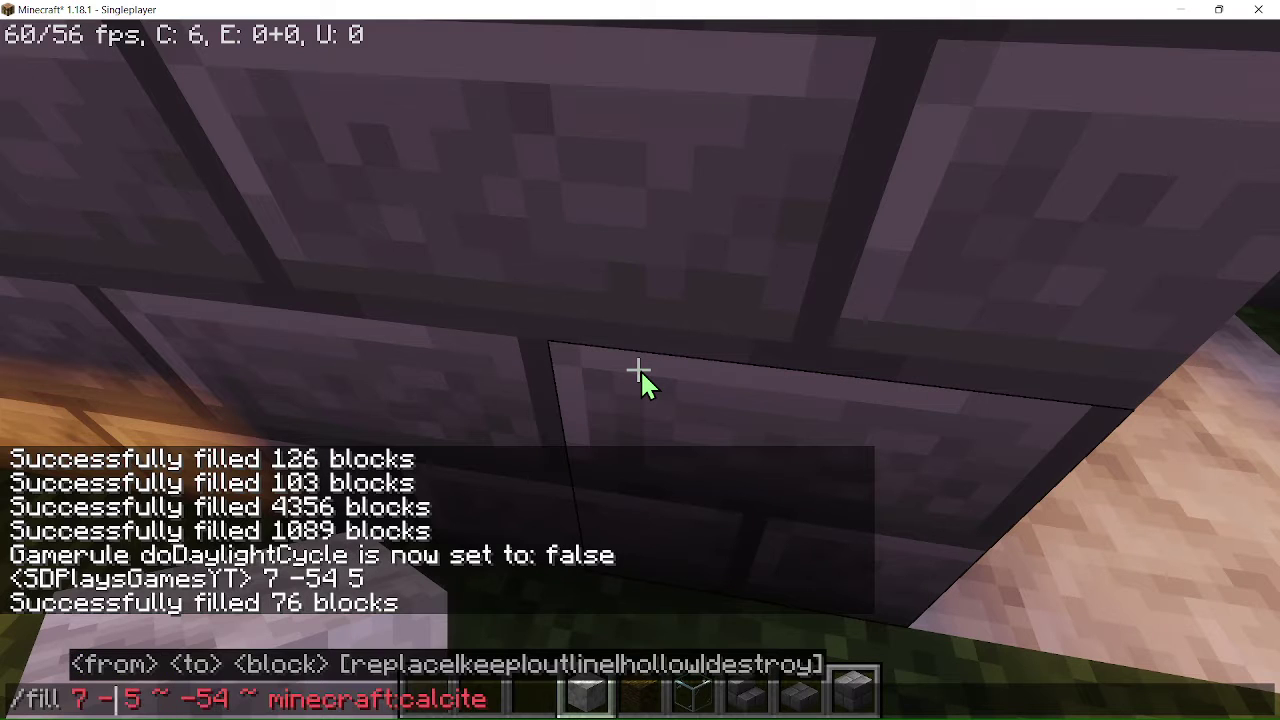
{"action": "type", "text": "61"}
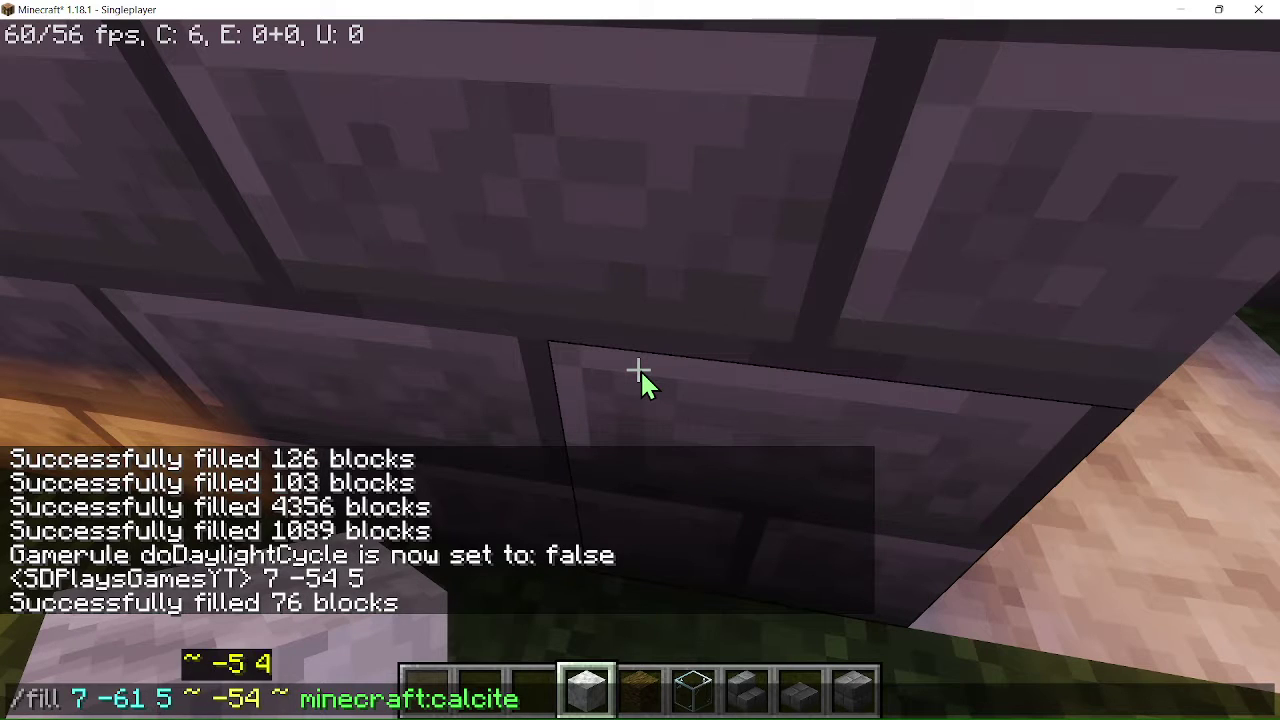
{"action": "key", "text": "BackSpace"}
{"action": "type", "text": "61"}
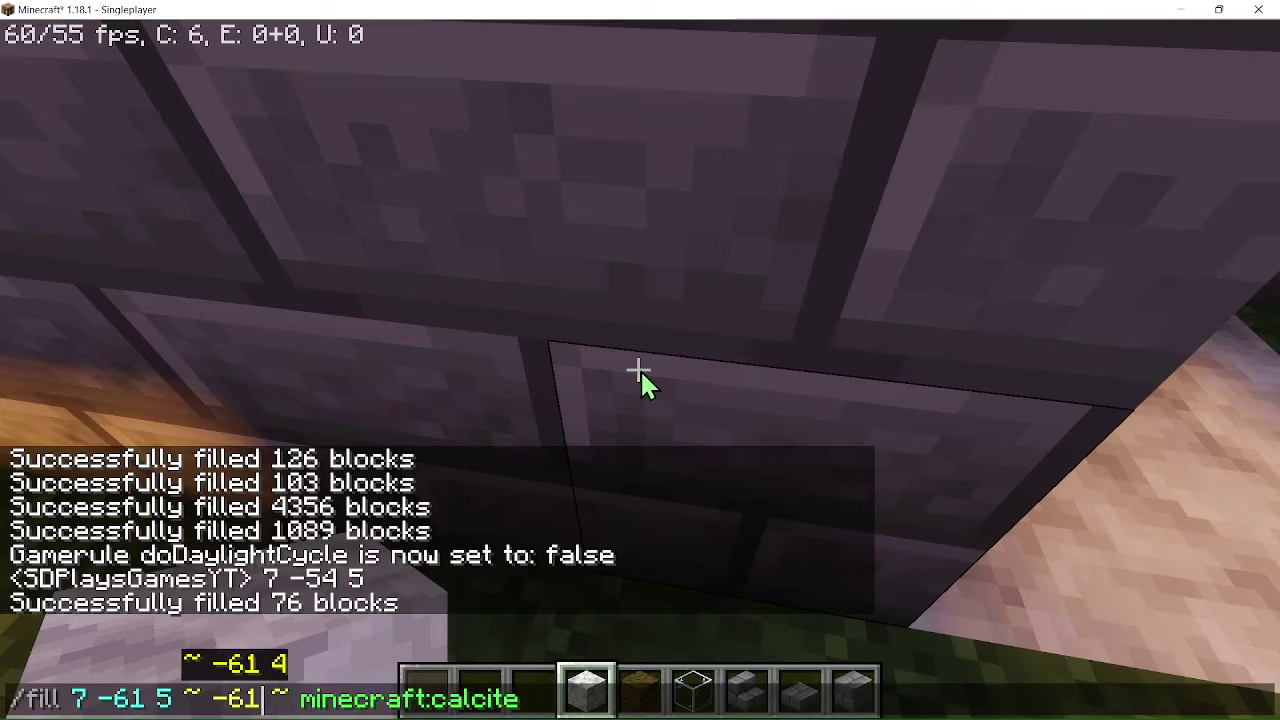
{"action": "key", "text": "Return"}
Step: Rerun the recalled calcite fill from two new spots to cover more grass
{"action": "key", "text": "s"}
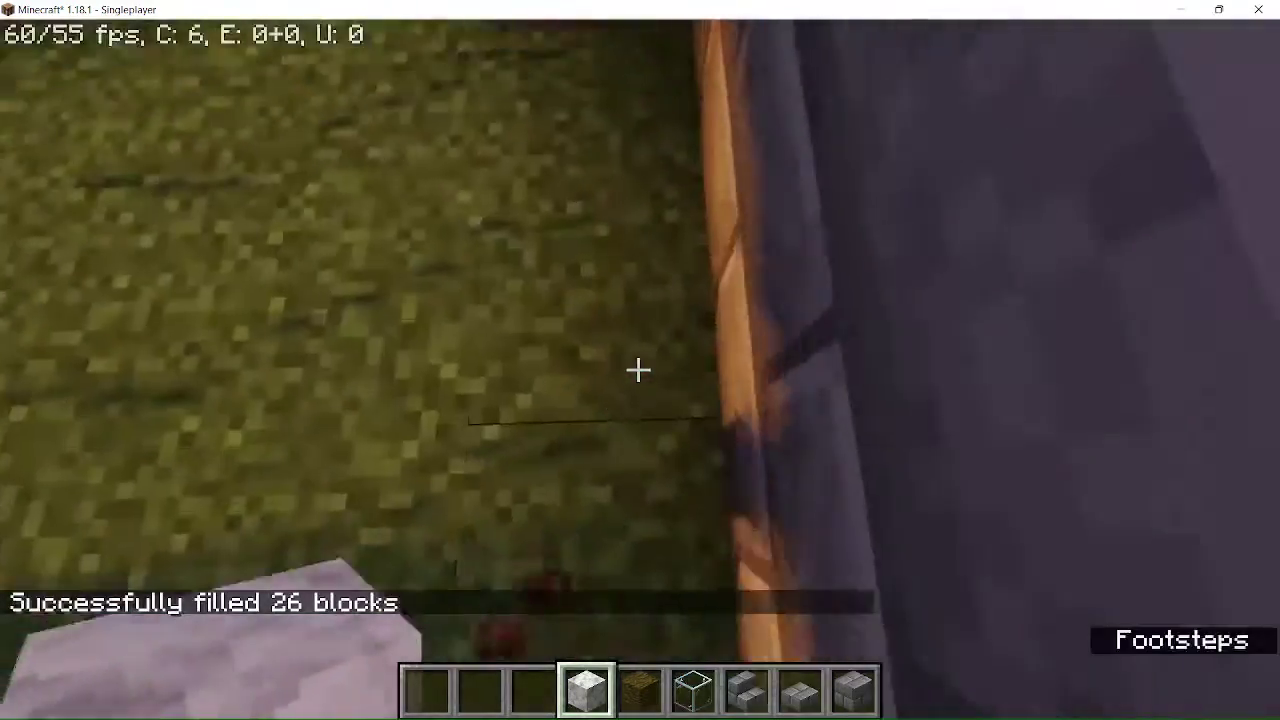
{"action": "key", "text": "slash"}
{"action": "key", "text": "Up"}
{"action": "key", "text": "Return"}
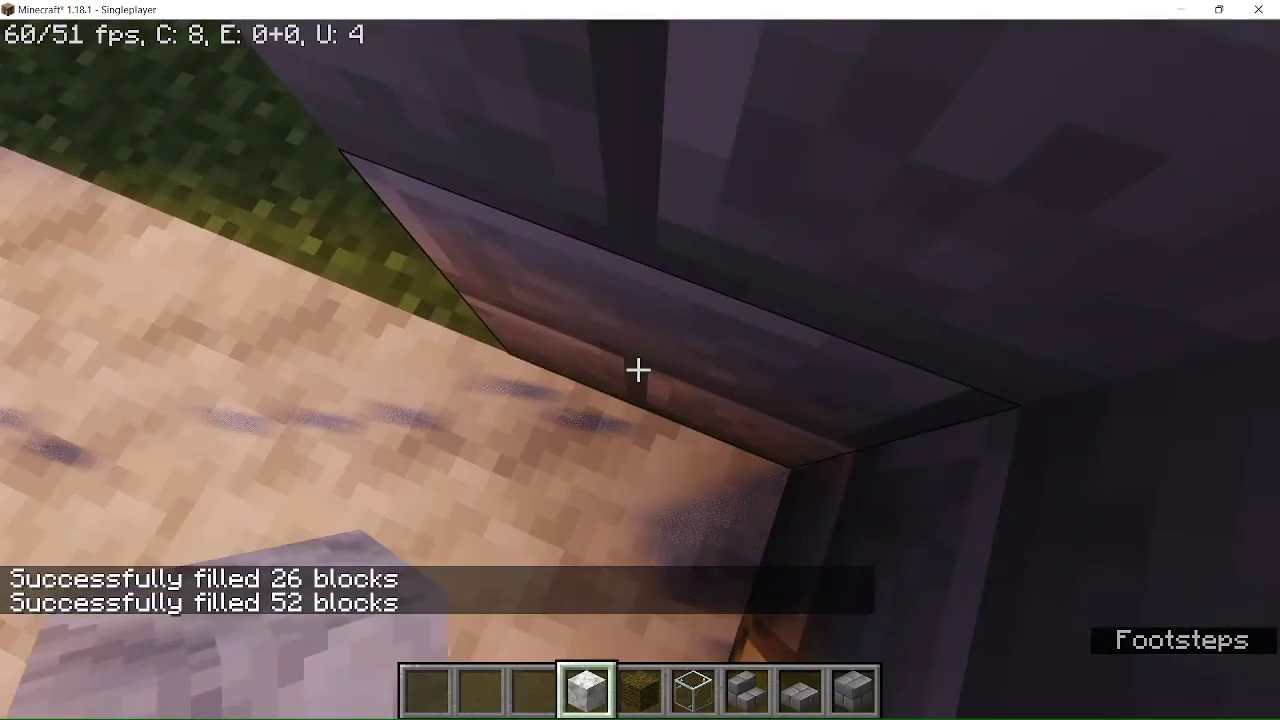
{"action": "key", "text": "s"}
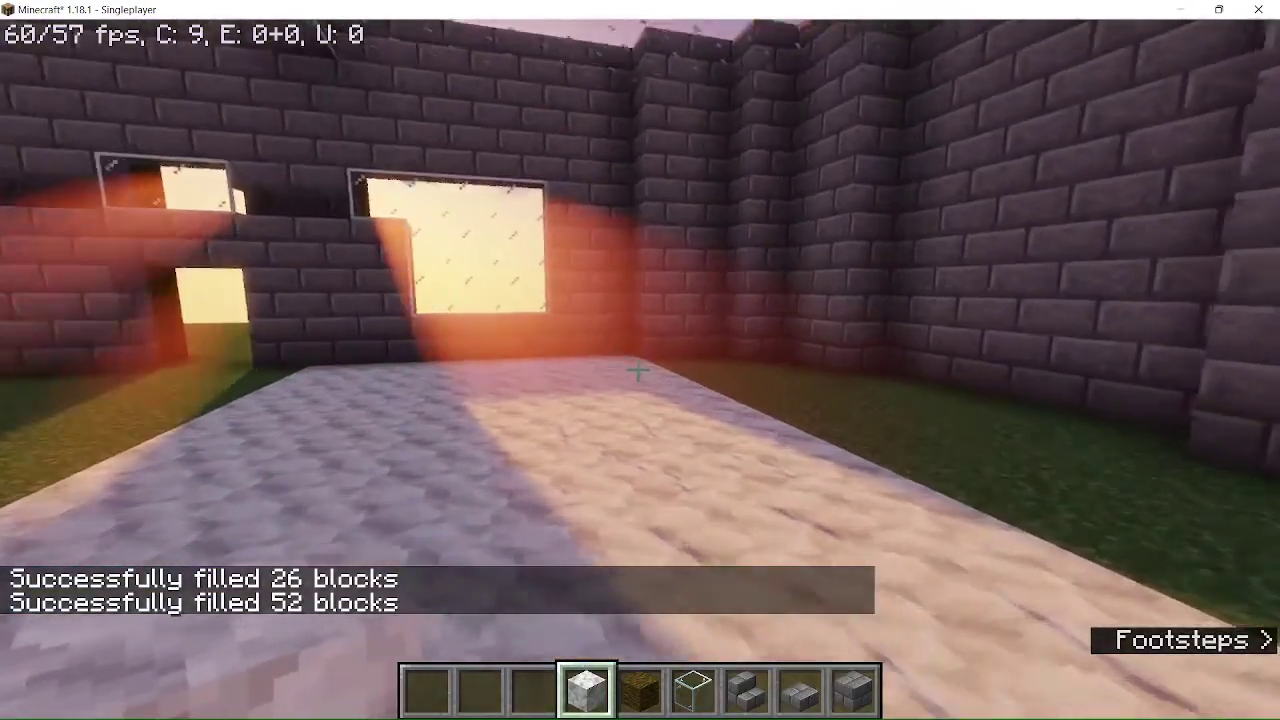
{"action": "key", "text": "w"}
{"action": "key", "text": "w"}
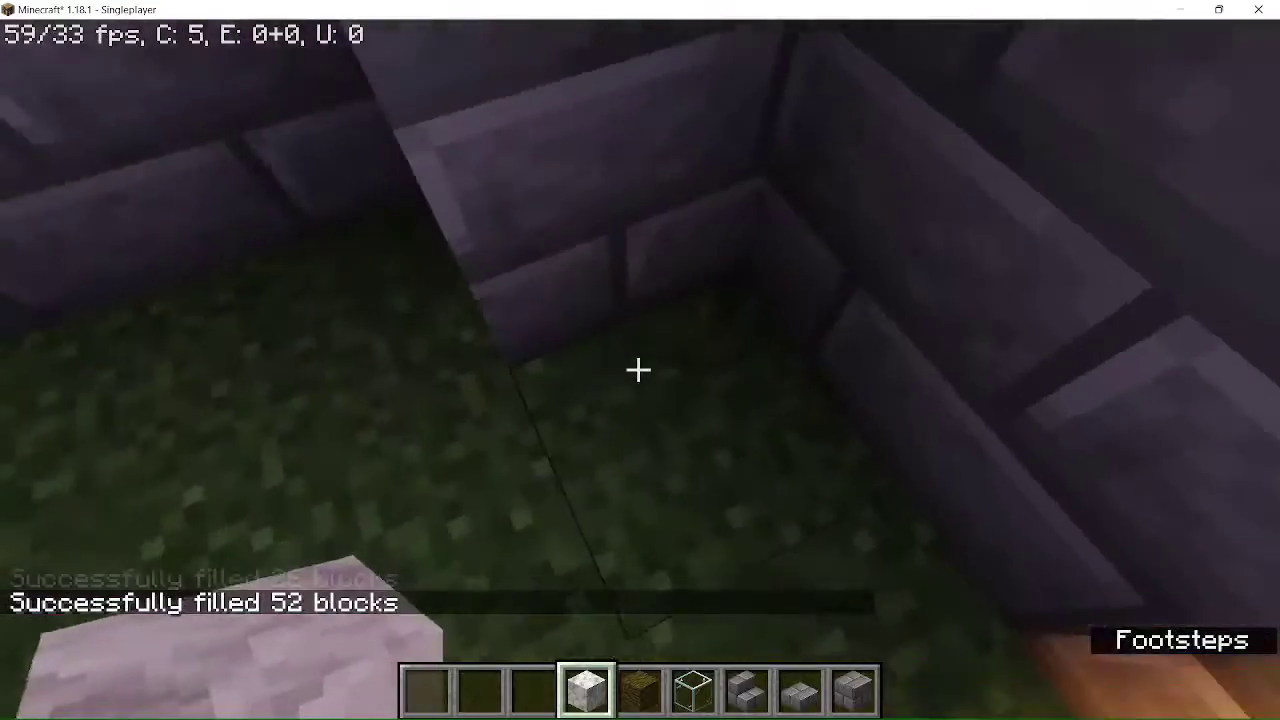
{"action": "key", "text": "t"}
{"action": "key", "text": "Up"}
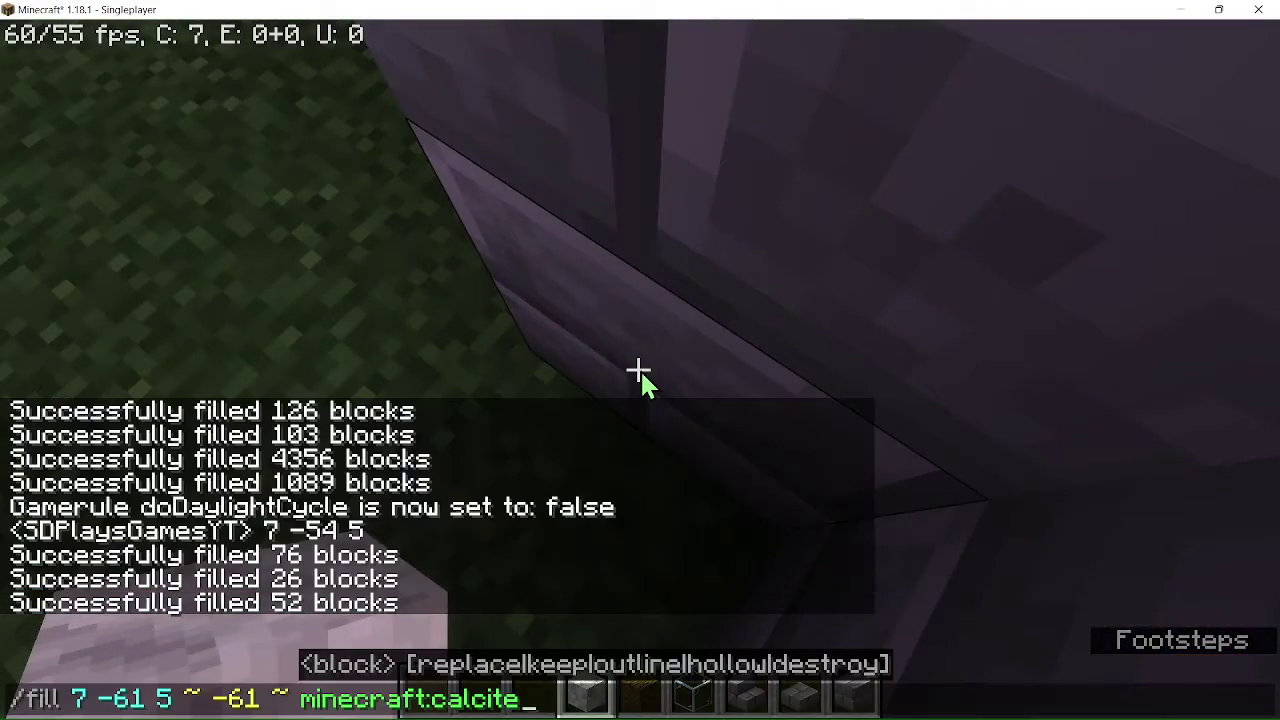
{"action": "key", "text": "Return"}
Step: Rerun the calcite fill for the last grass corners along the walls
{"action": "key", "text": "s"}
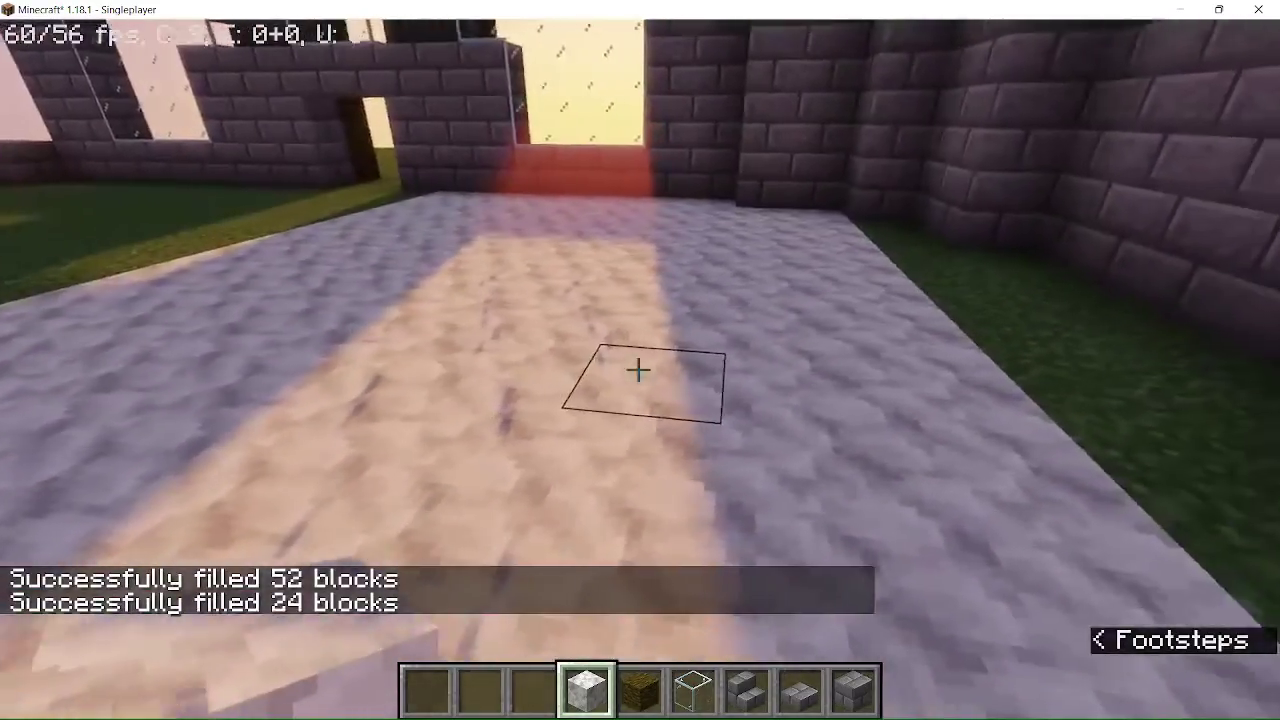
{"action": "key", "text": "s"}
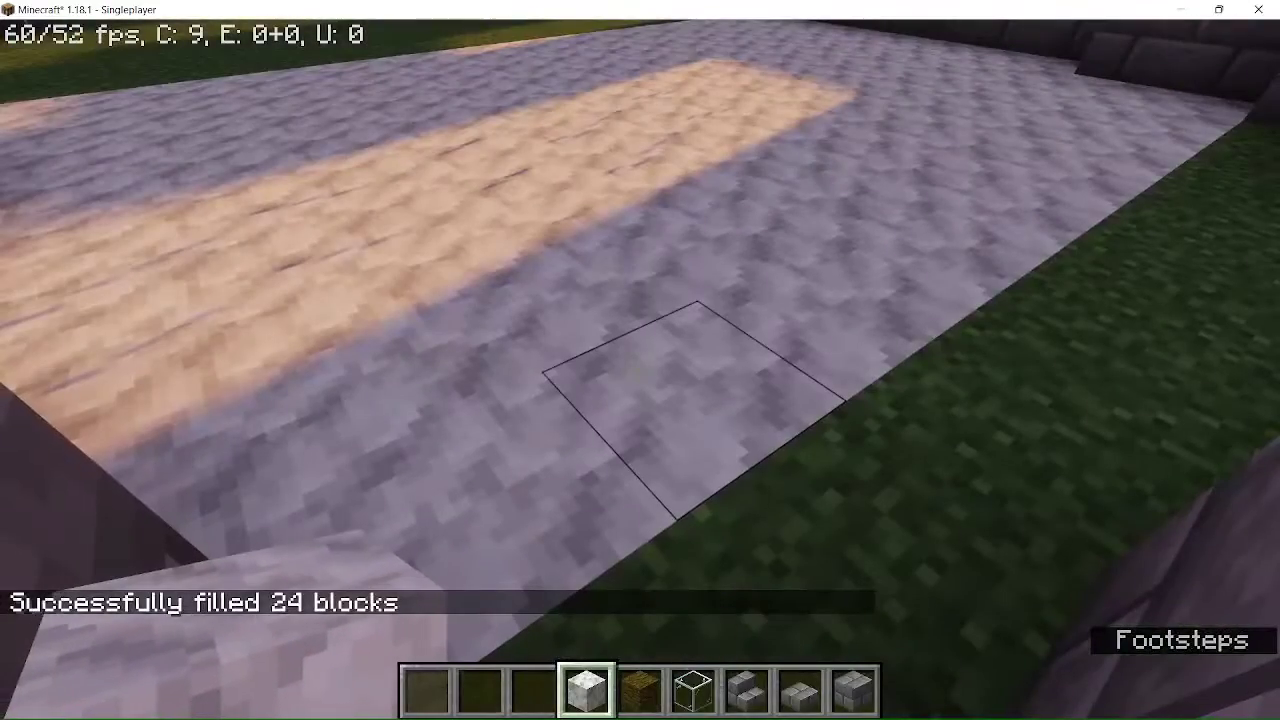
{"action": "key", "text": "t"}
{"action": "key", "text": "Up"}
{"action": "key", "text": "Return"}
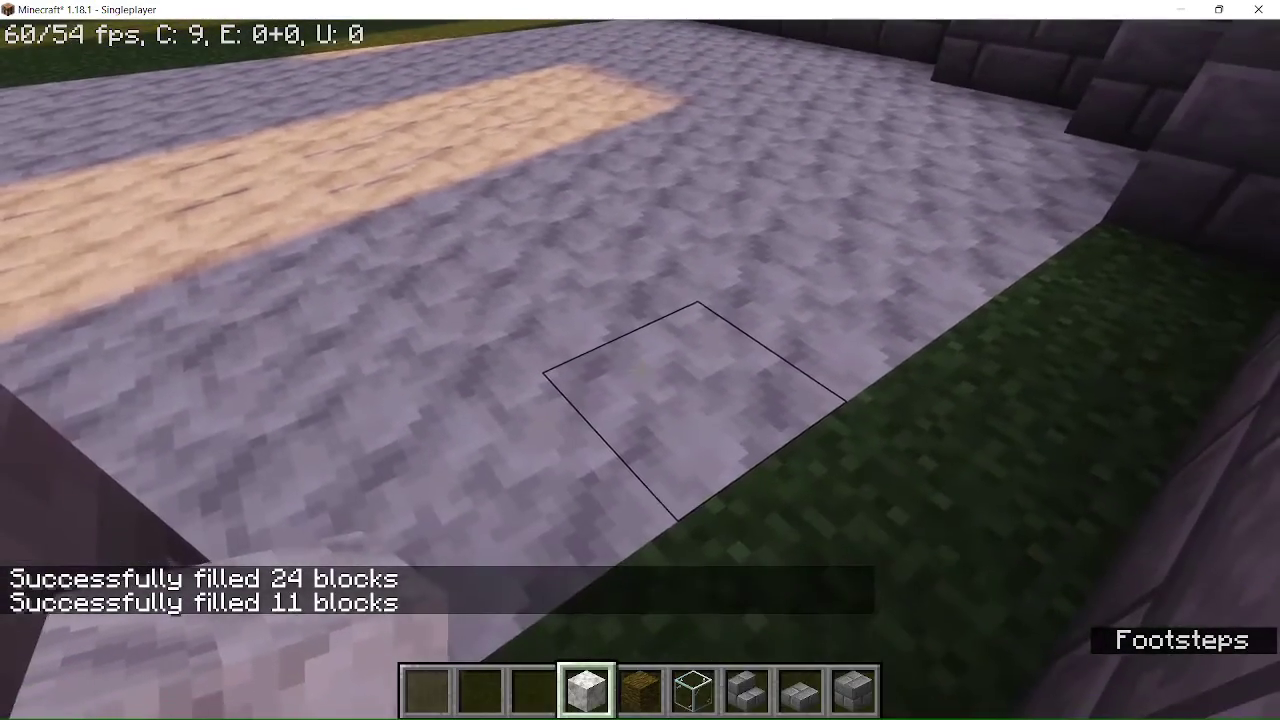
{"action": "key", "text": "slash"}
{"action": "key", "text": "Up"}
{"action": "key", "text": "Return"}
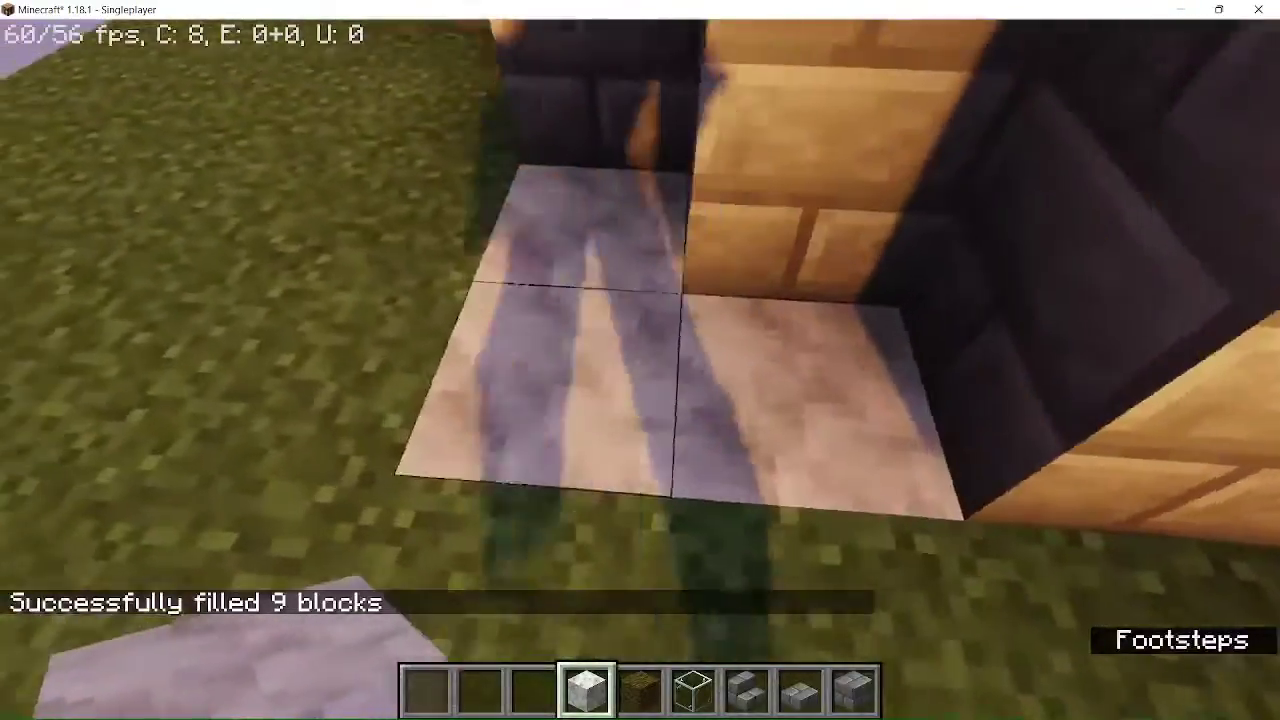
{"action": "key", "text": "3"}
Step: Pick grass and replace the stray calcite tile outside the wall with it
{"action": "middle_click", "coordinate": [637, 369]}
{"action": "left_click", "coordinate": [637, 369]}
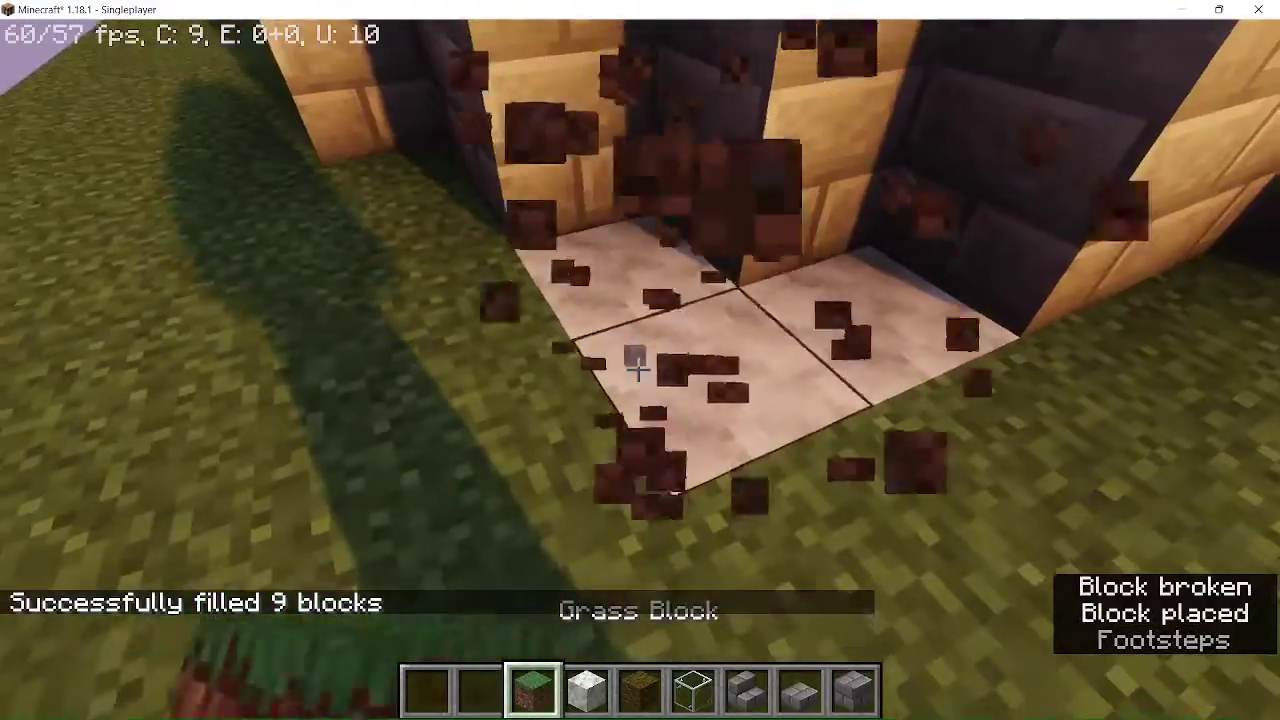
{"action": "right_click", "coordinate": [637, 369]}
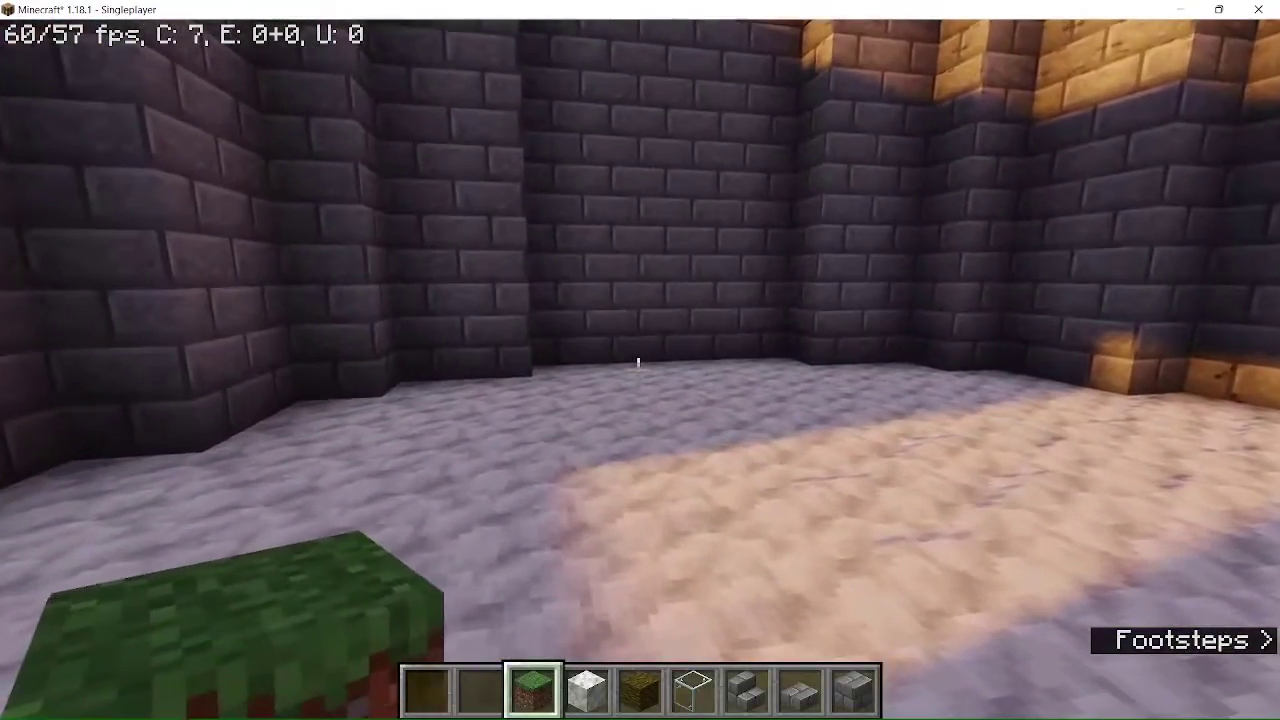
{"action": "scroll", "coordinate": [638, 370], "scroll_direction": "up", "scroll_amount": 1}
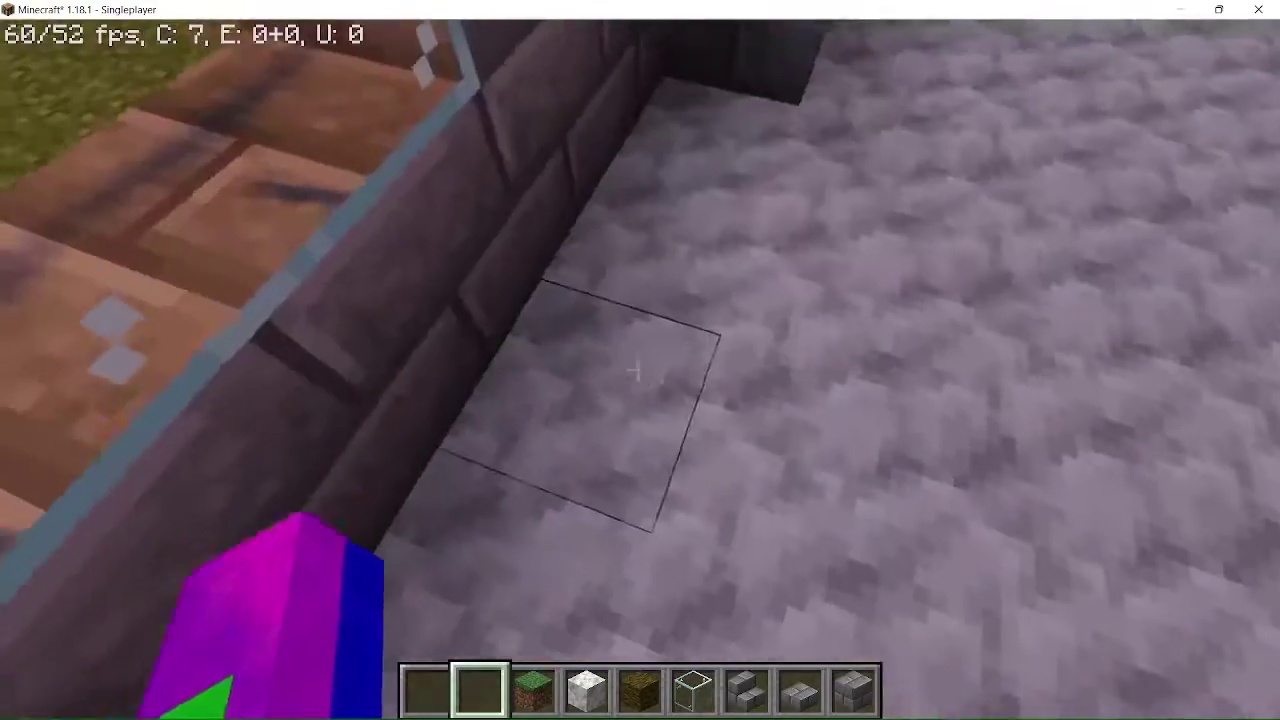
Step: Break the floor block beside the wall and drop dirt into the opening
{"action": "left_click", "coordinate": [638, 370]}
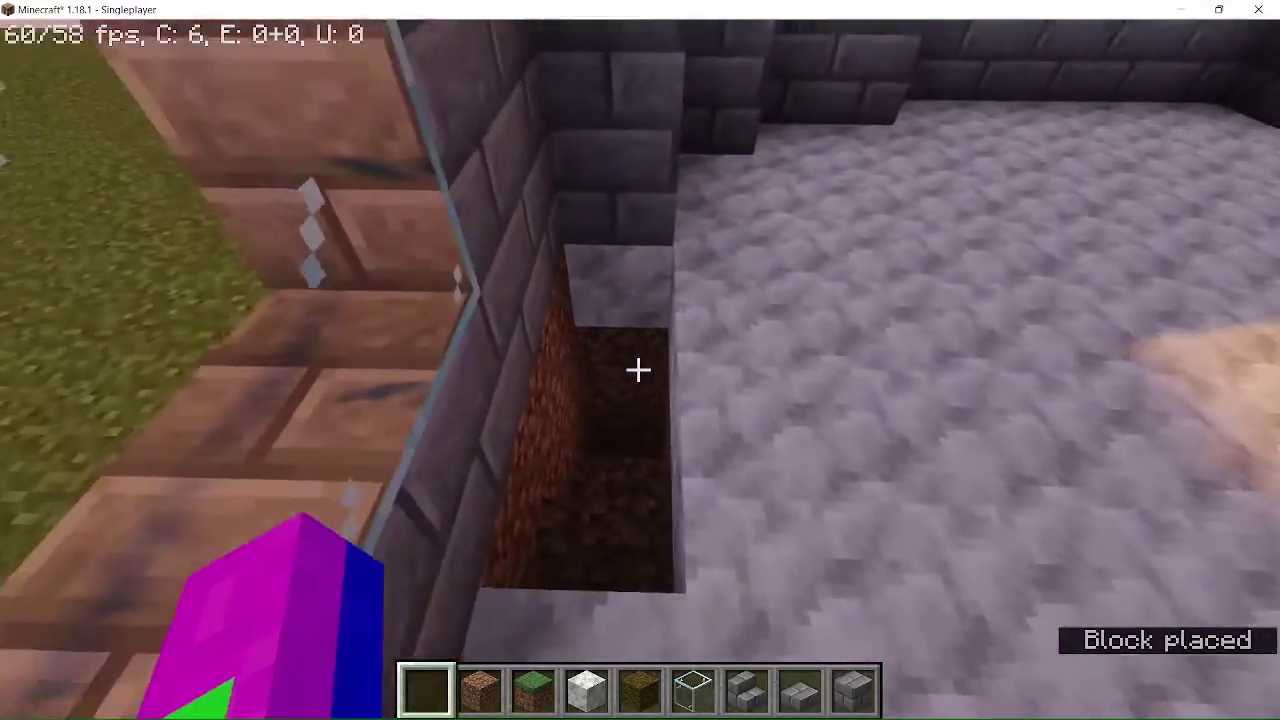
{"action": "key", "text": "w"}
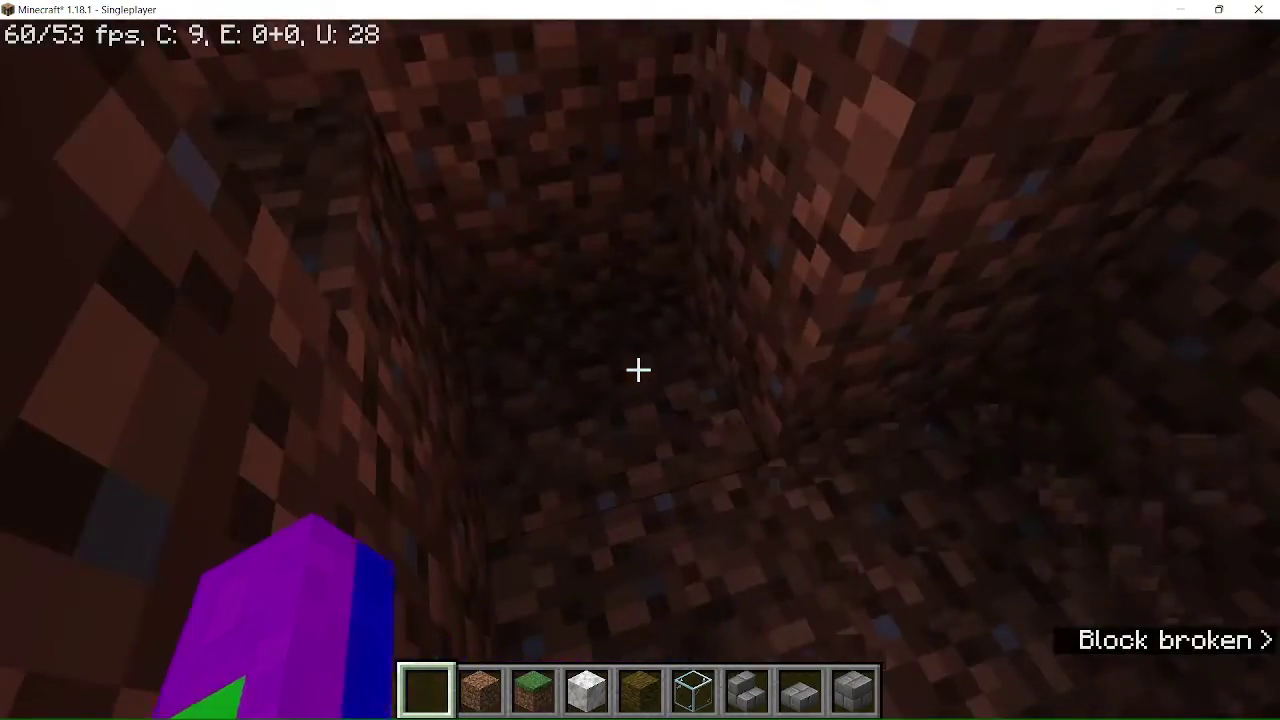
{"action": "key", "text": "2"}
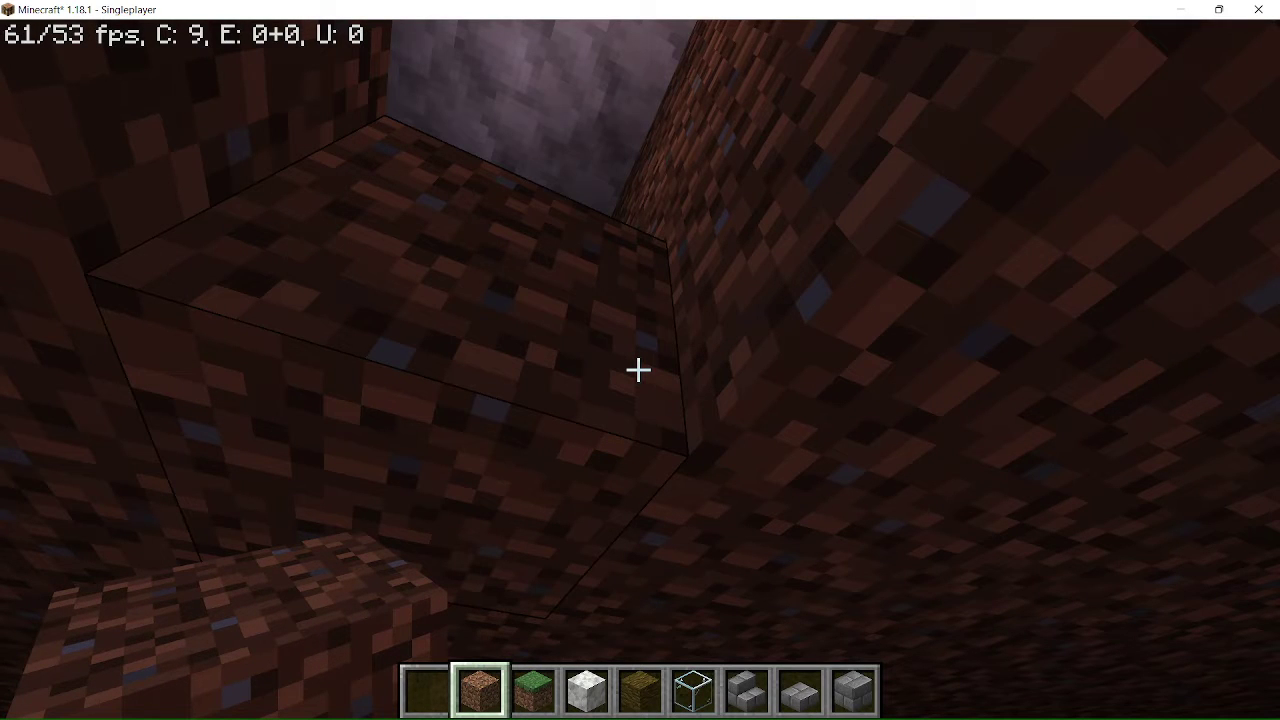
{"action": "right_click", "coordinate": [638, 369]}
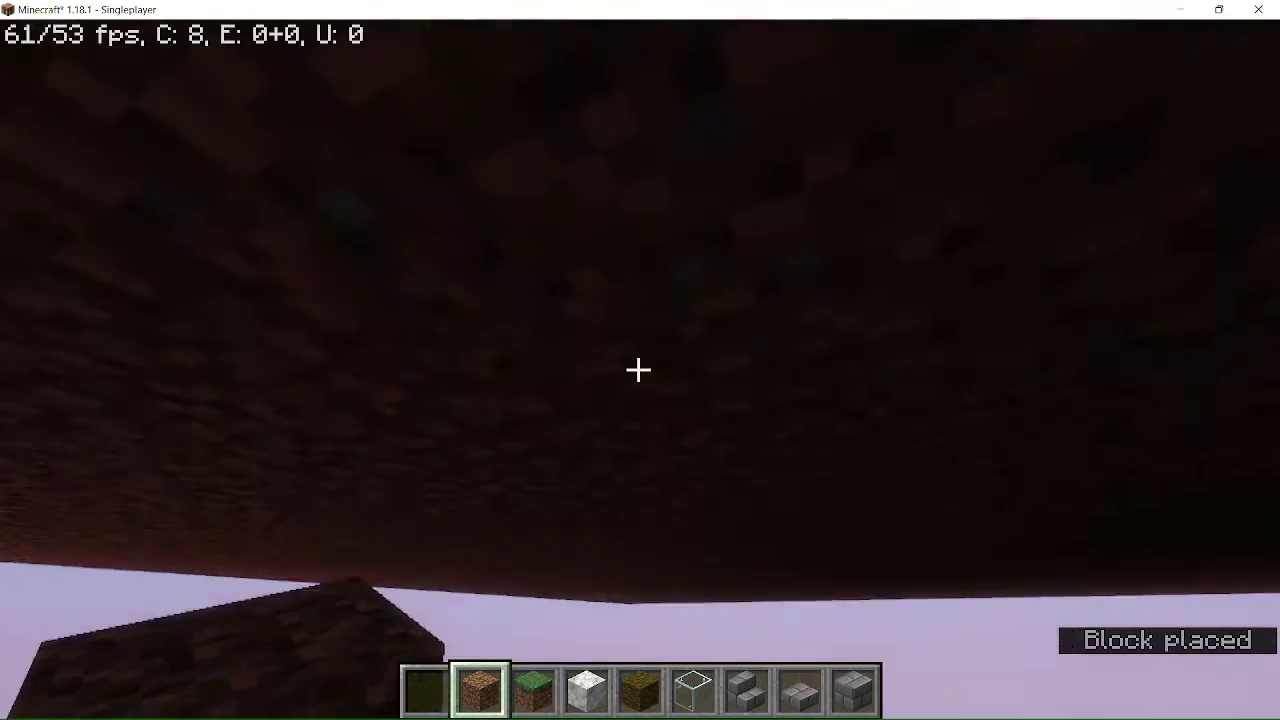
{"action": "left_click", "coordinate": [638, 369]}
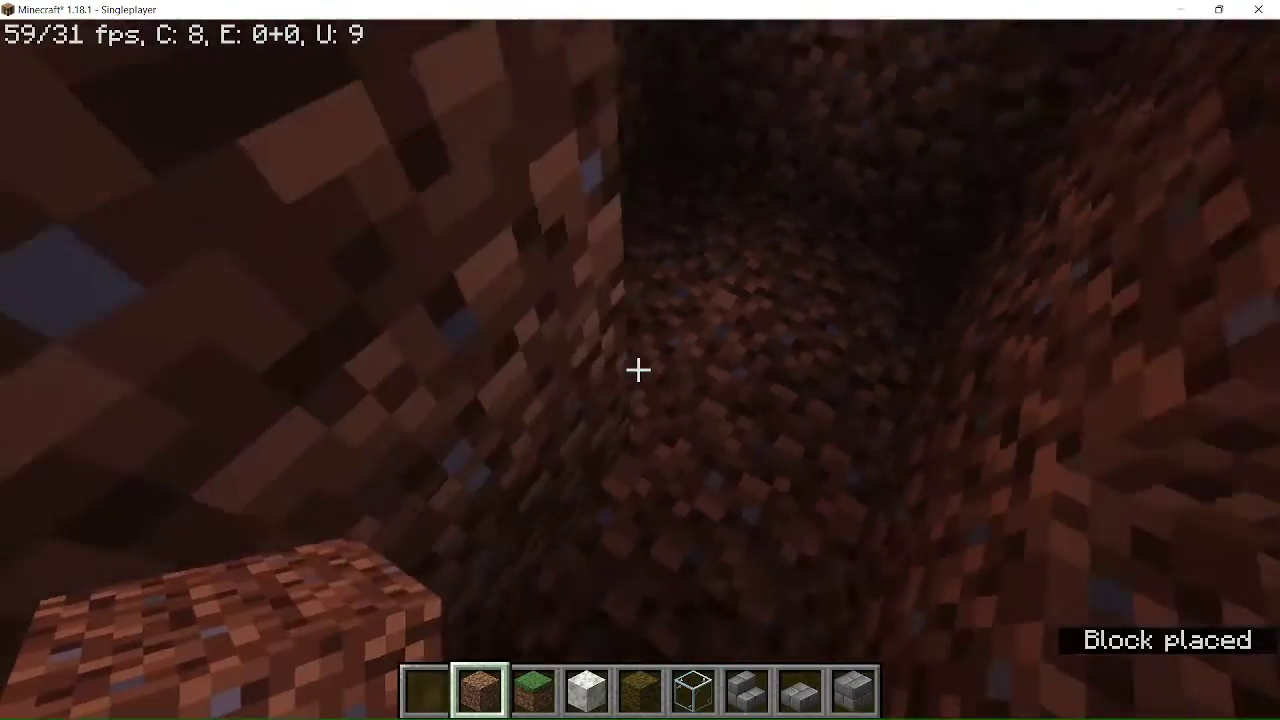
{"action": "scroll", "coordinate": [638, 370], "scroll_direction": "down", "scroll_amount": 1}
Step: Climb out through the calcite, clear leftover dirt, and seal the trench with a block
{"action": "left_click", "coordinate": [638, 370]}
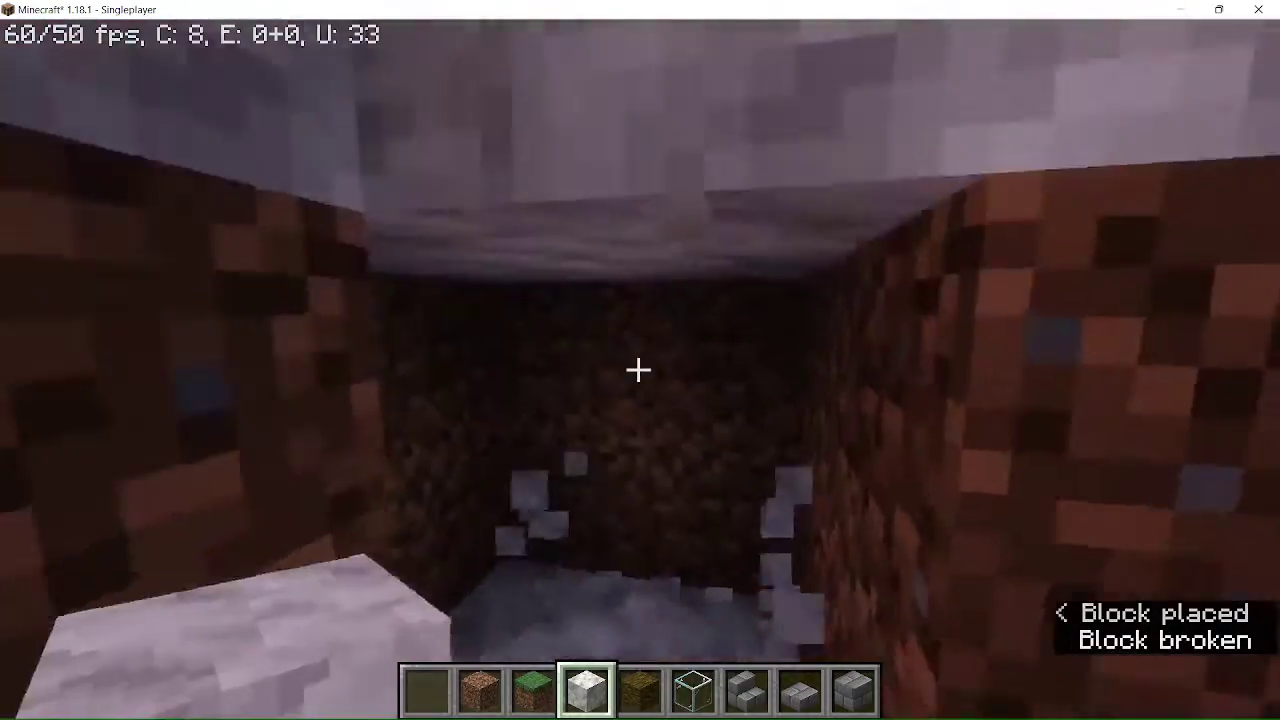
{"action": "key", "text": "w"}
{"action": "key", "text": "w"}
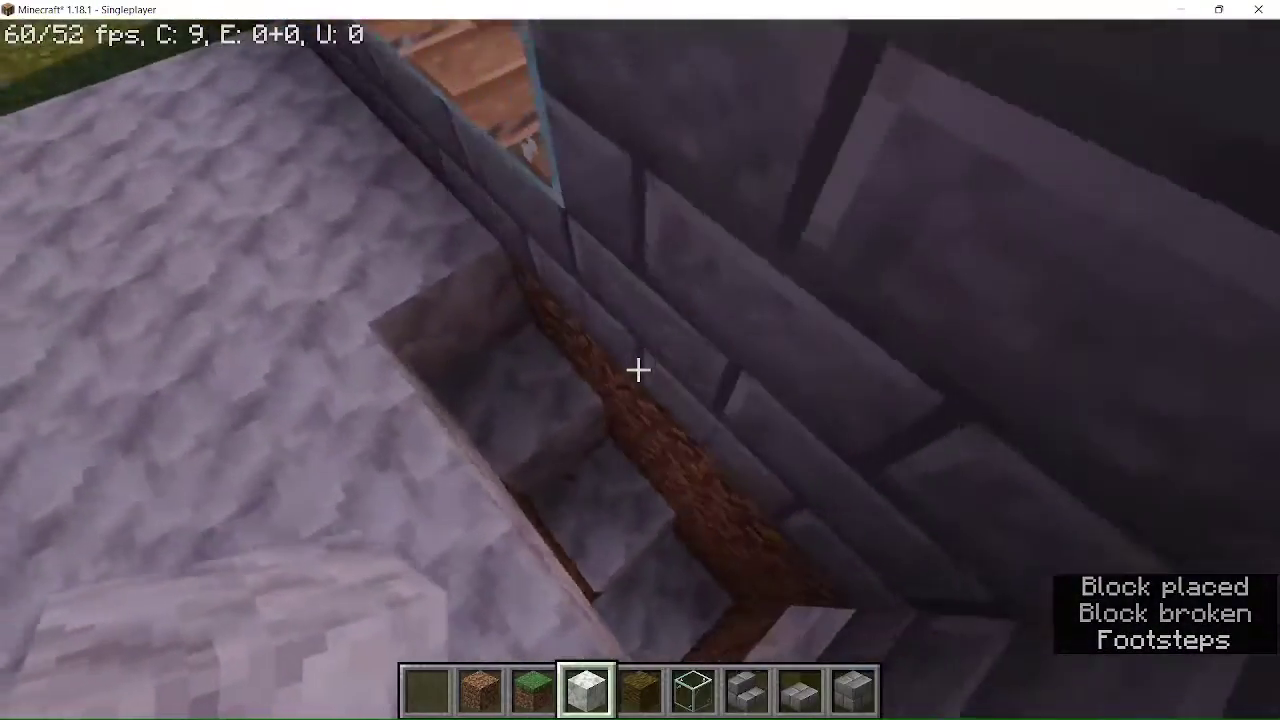
{"action": "scroll", "coordinate": [638, 370], "scroll_direction": "down", "scroll_amount": 2}
{"action": "scroll", "coordinate": [638, 370], "scroll_direction": "down", "scroll_amount": 3}
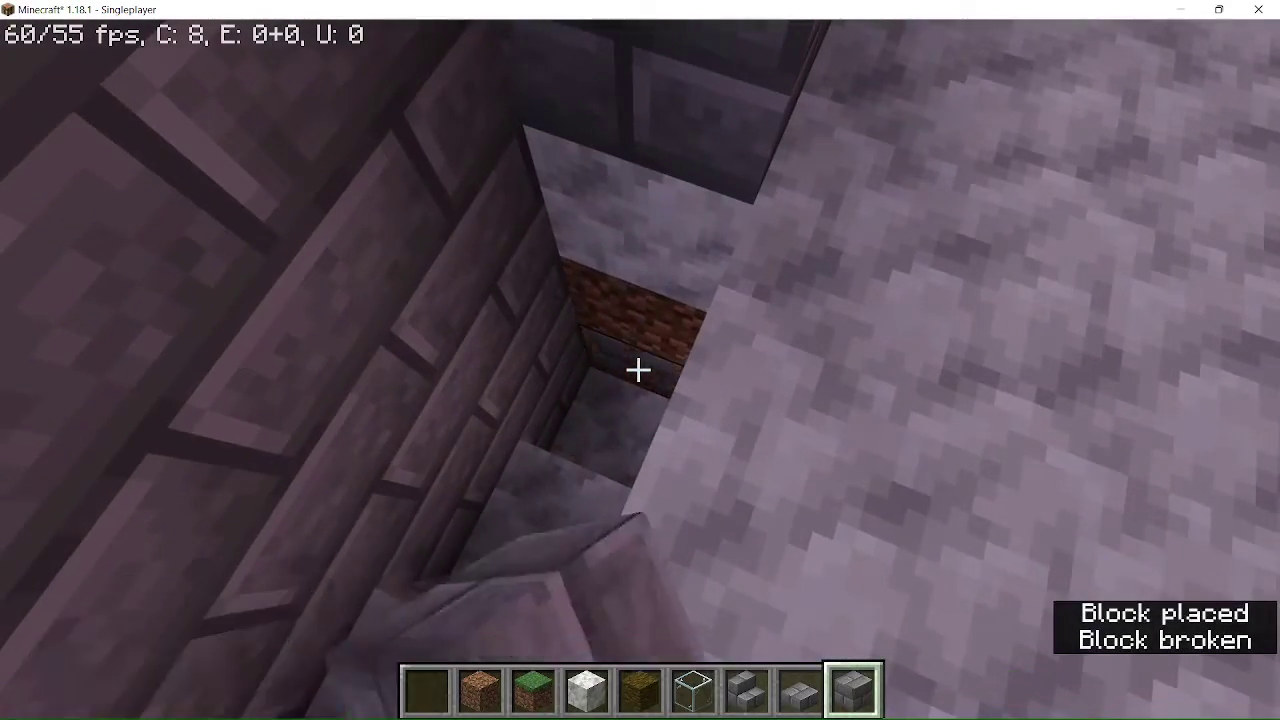
{"action": "left_click", "coordinate": [638, 370]}
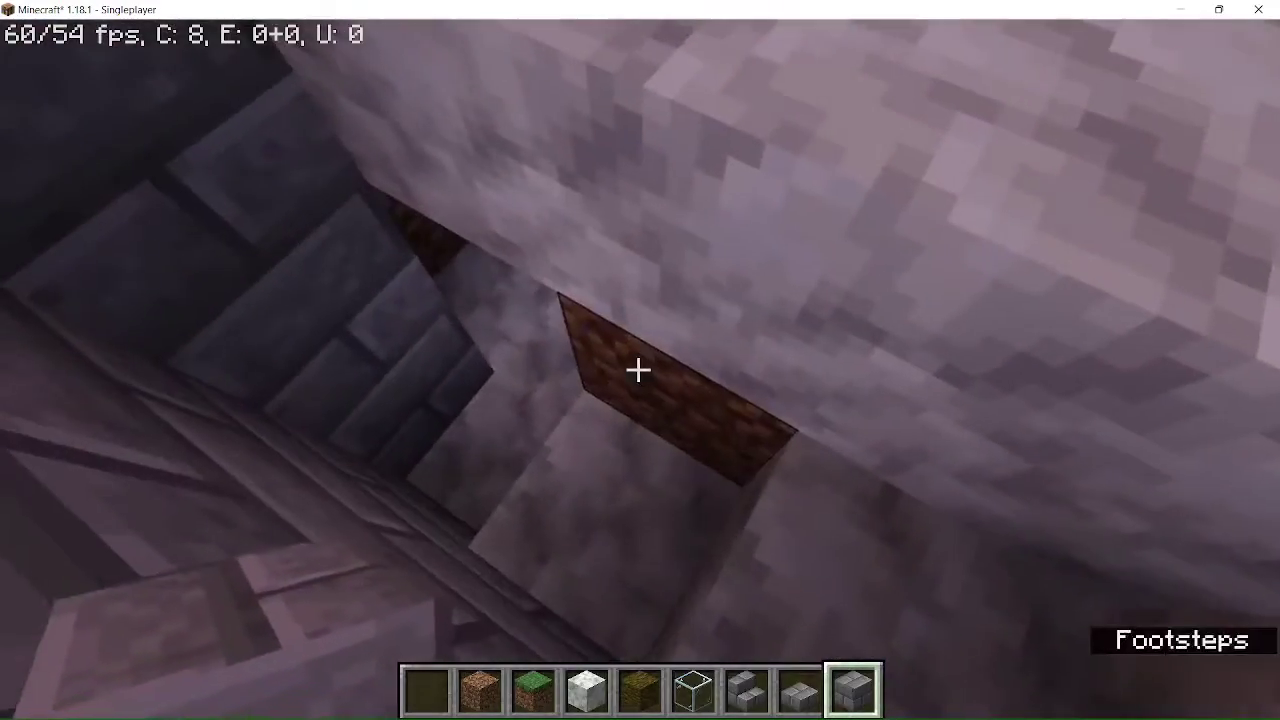
{"action": "left_click", "coordinate": [638, 370]}
{"action": "right_click", "coordinate": [638, 370]}
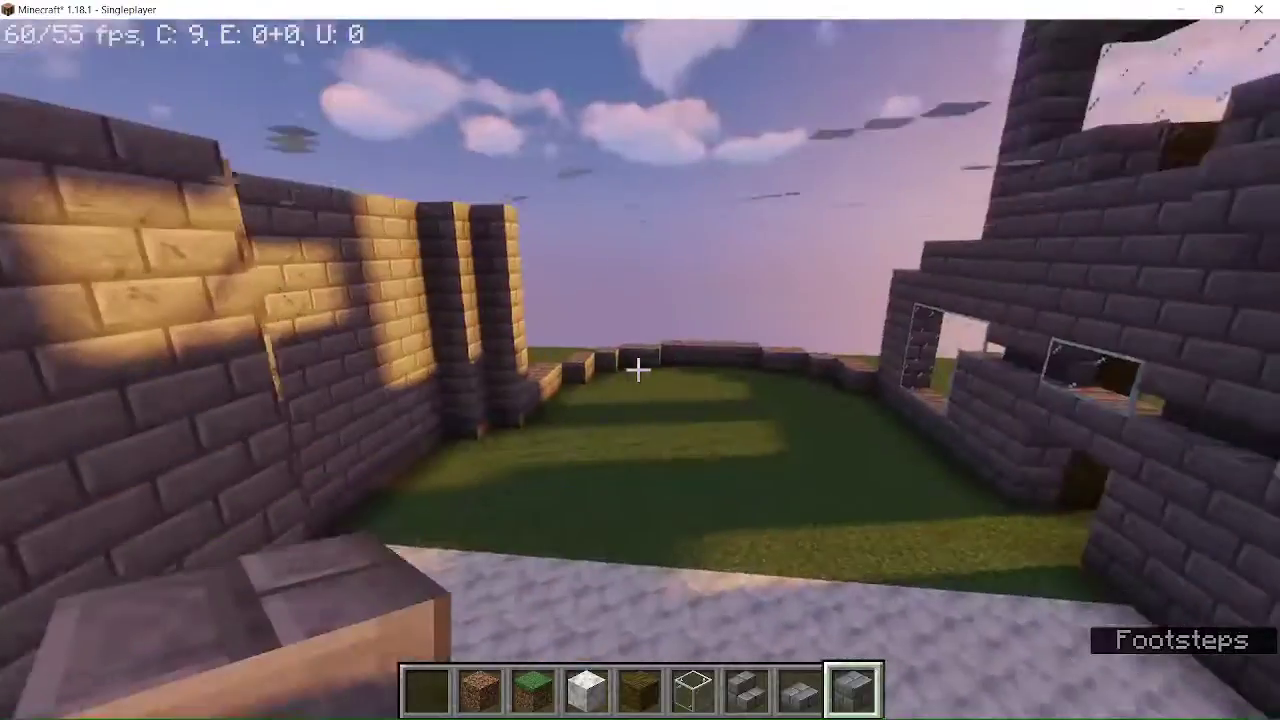
{"action": "scroll", "coordinate": [638, 370], "scroll_direction": "up", "scroll_amount": 2}
{"action": "scroll", "coordinate": [638, 370], "scroll_direction": "down", "scroll_amount": 2}
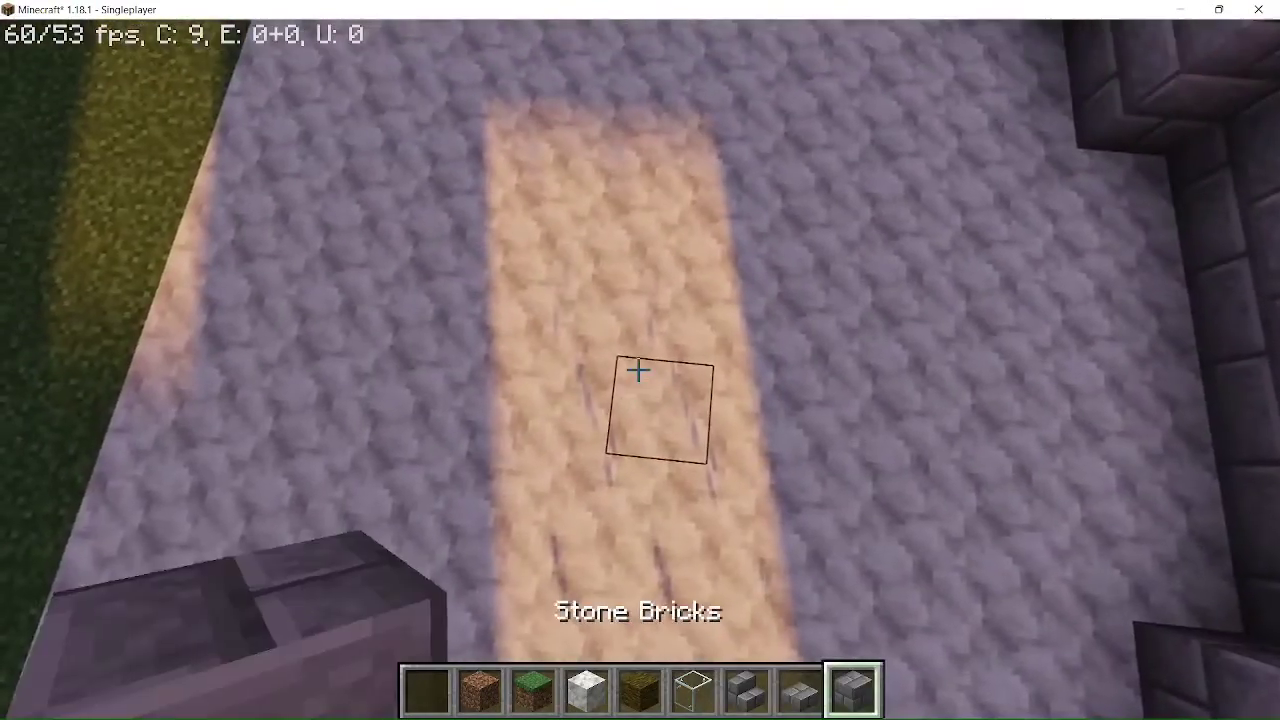
Step: Clear all inventory items and open the creative item search
{"action": "key", "text": "e"}
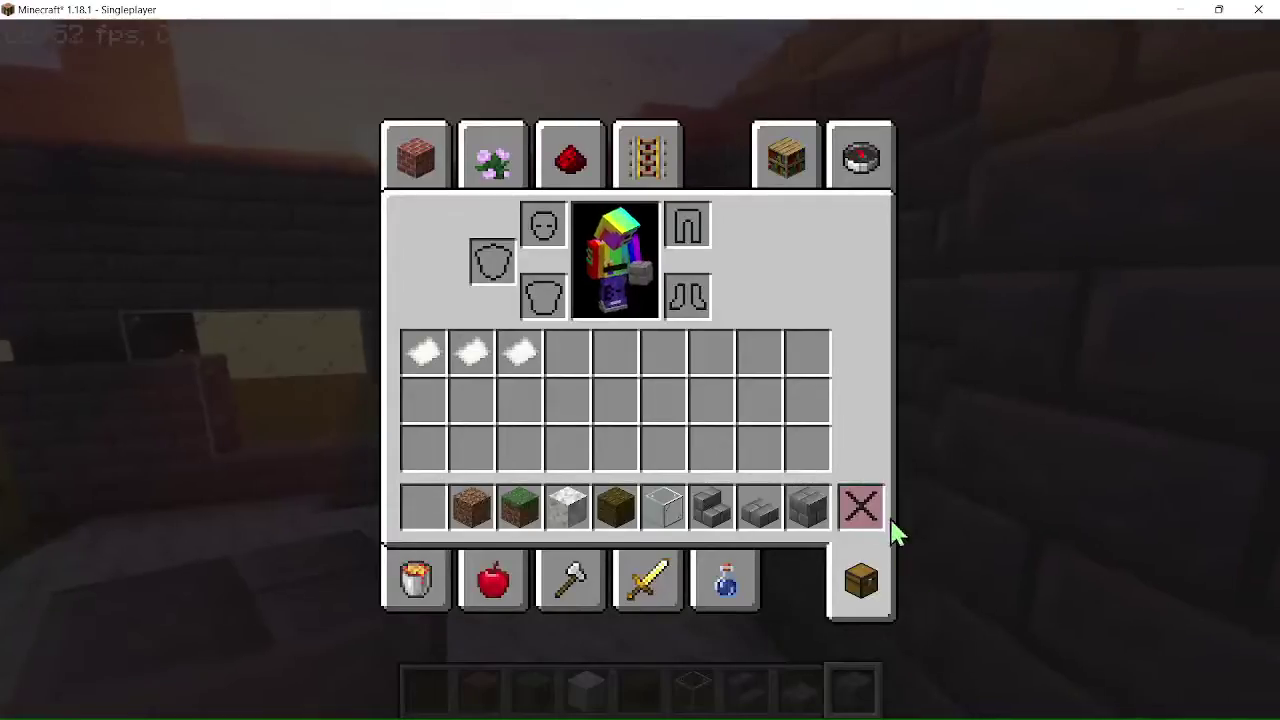
{"action": "left_click", "coordinate": [861, 508], "text": "shift"}
{"action": "key", "text": "e"}
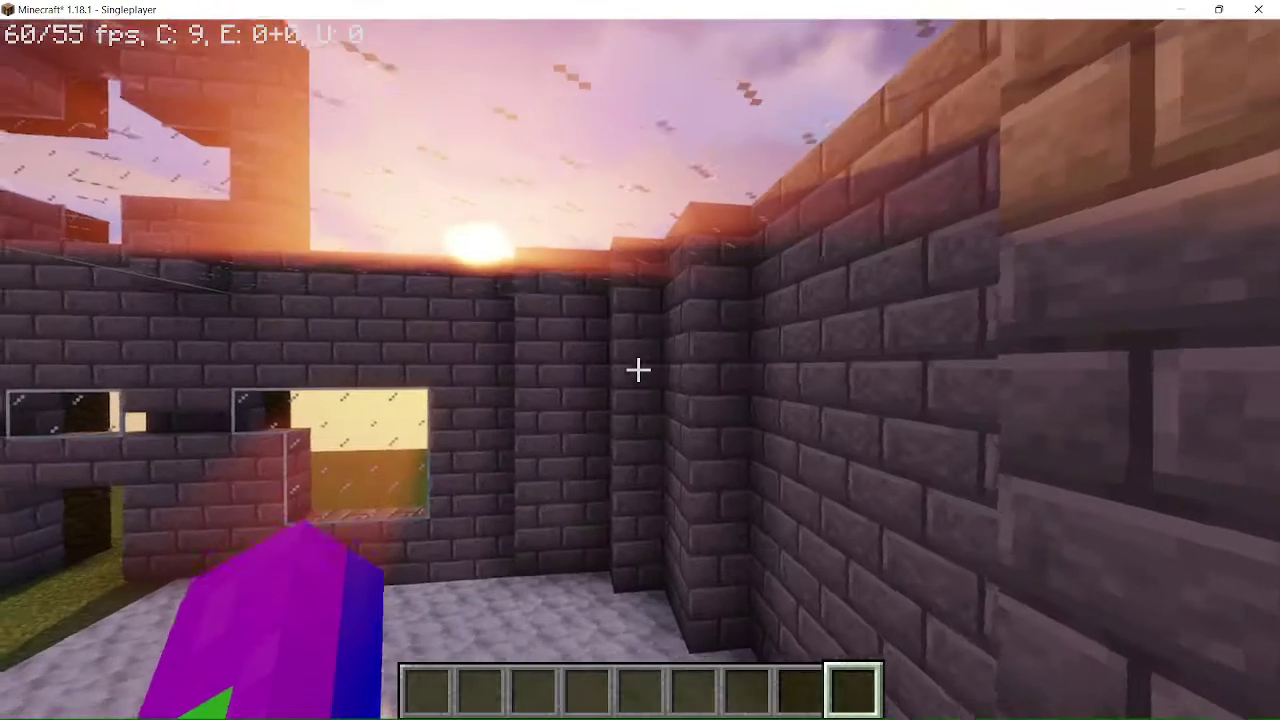
{"action": "key", "text": "e"}
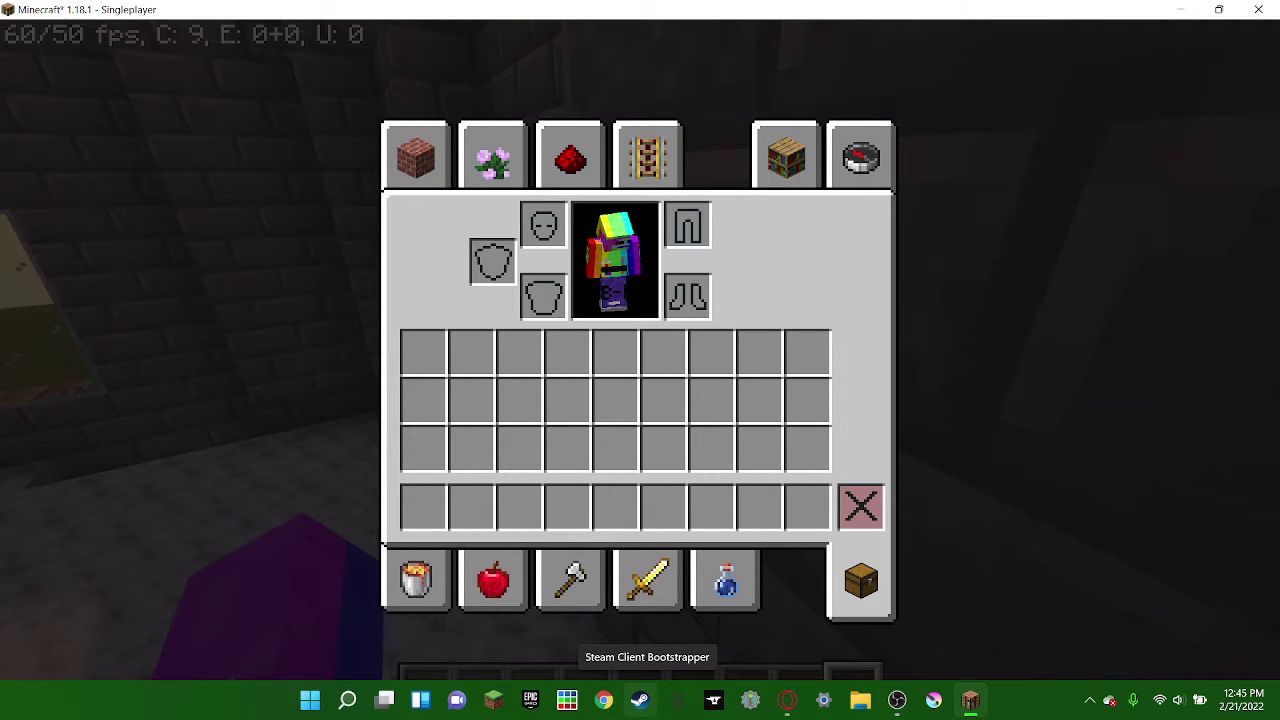
{"action": "left_click", "coordinate": [884, 132]}
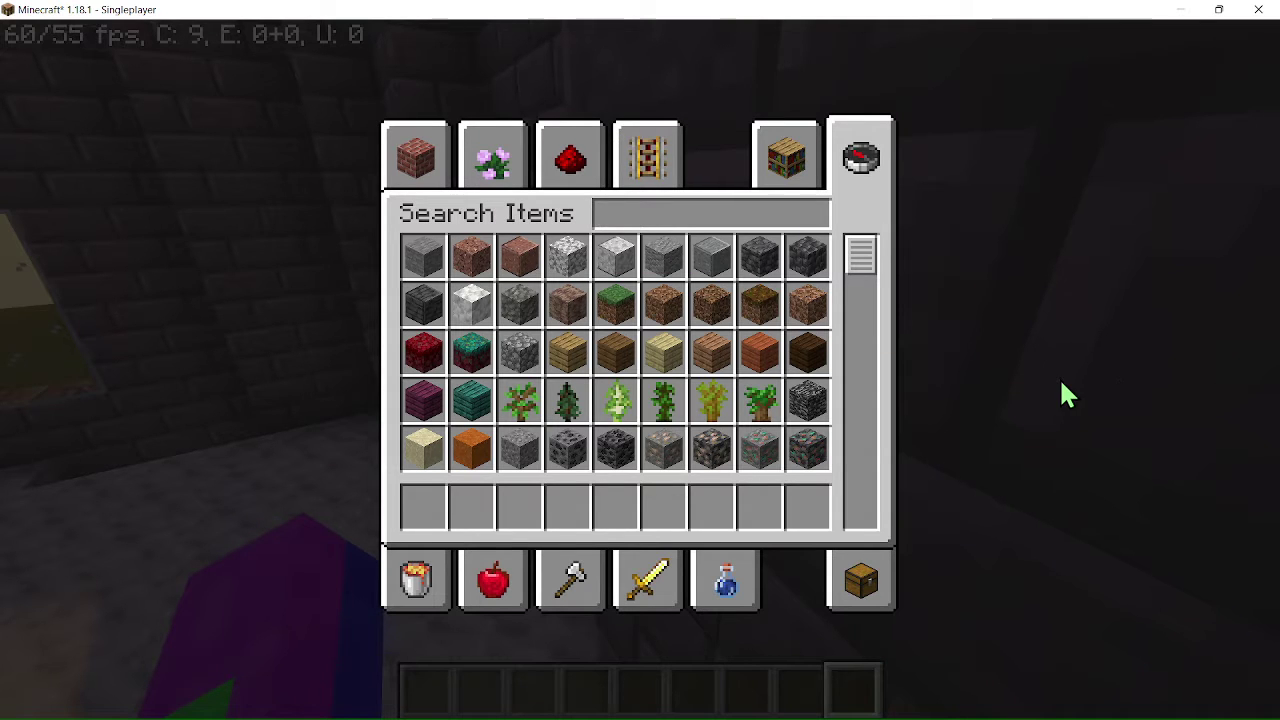
{"action": "type", "text": "black"}
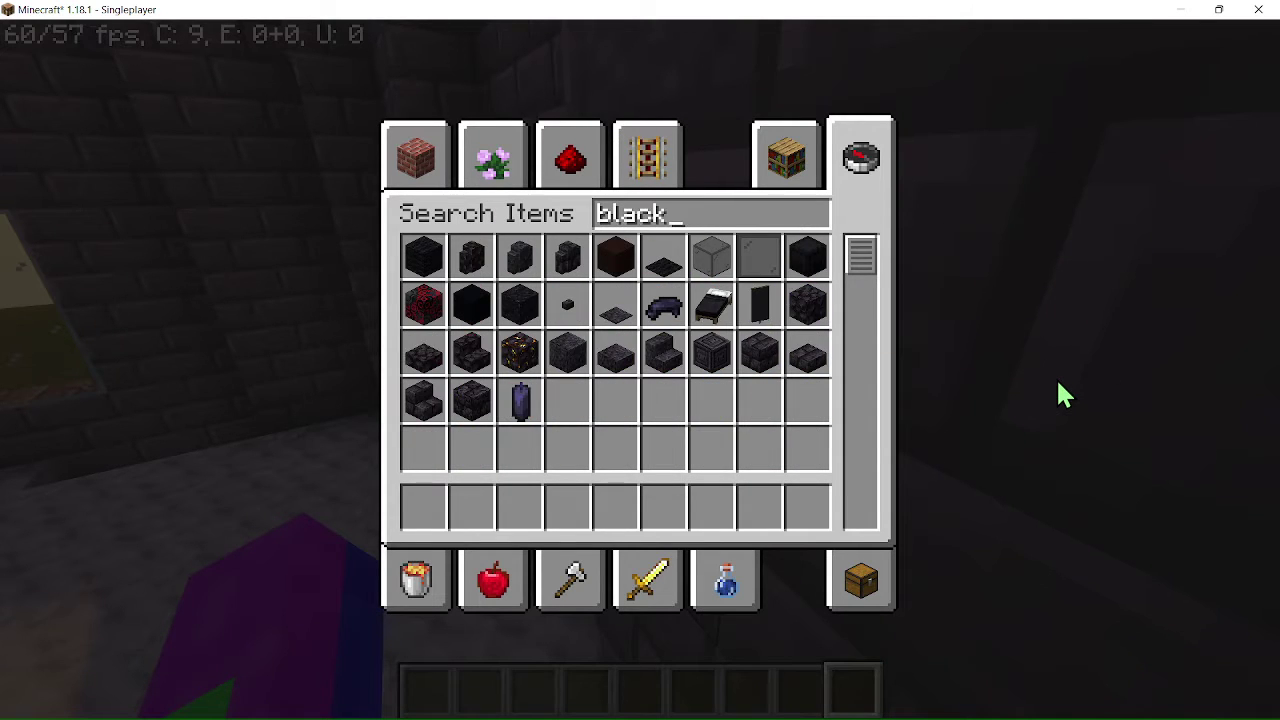
Step: Search 'black' and put the Black Banner into the hotbar
{"action": "left_click", "coordinate": [474, 308]}
{"action": "left_click", "coordinate": [617, 528]}
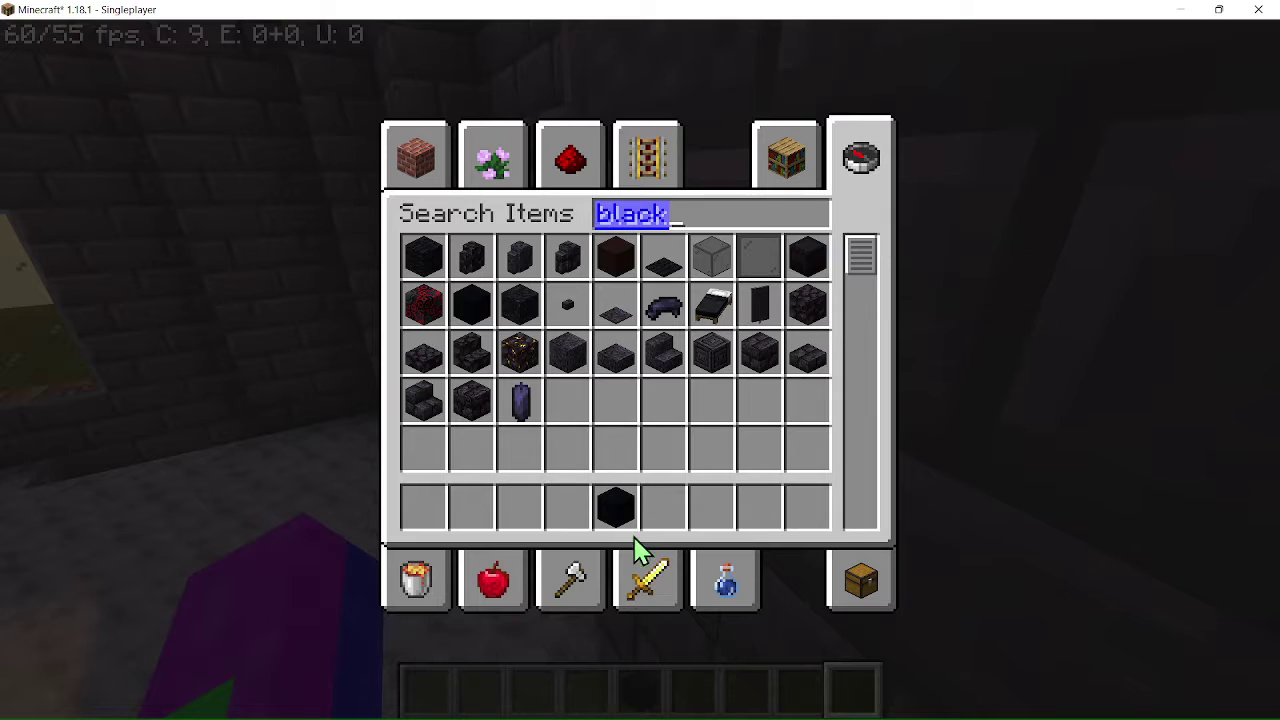
{"action": "left_click", "coordinate": [622, 512]}
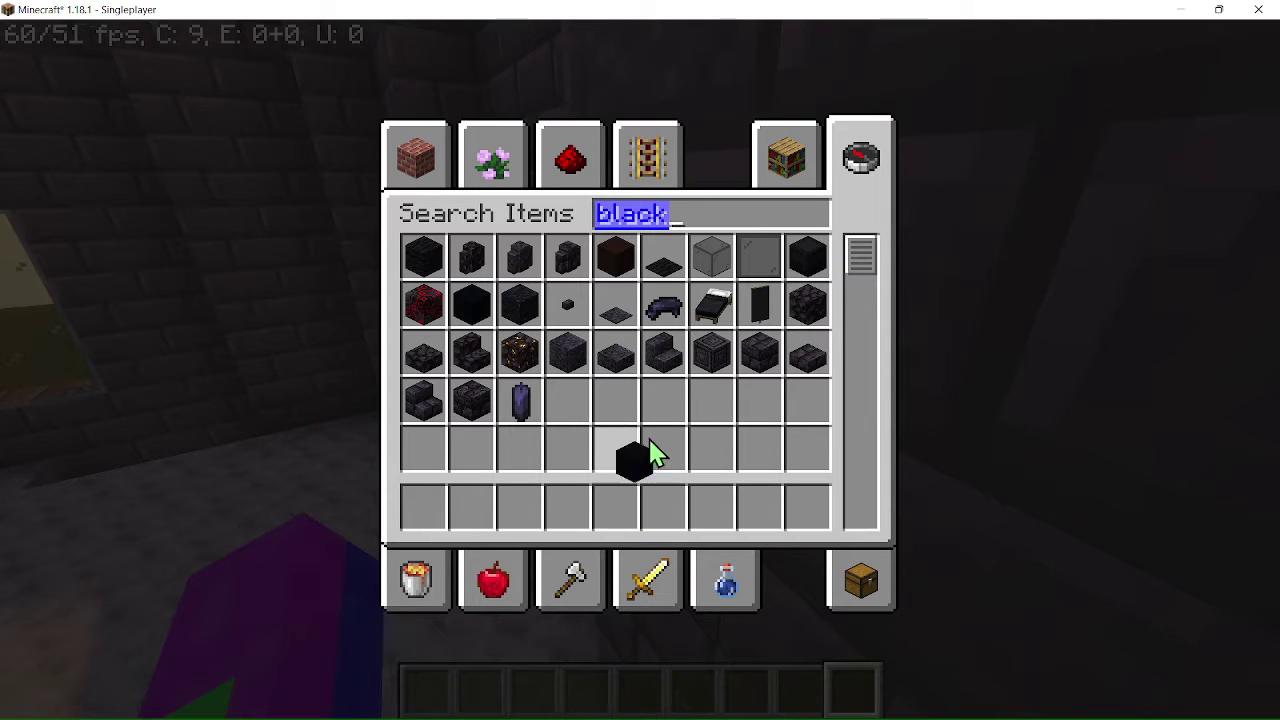
{"action": "left_click", "coordinate": [760, 305]}
{"action": "left_click", "coordinate": [612, 510]}
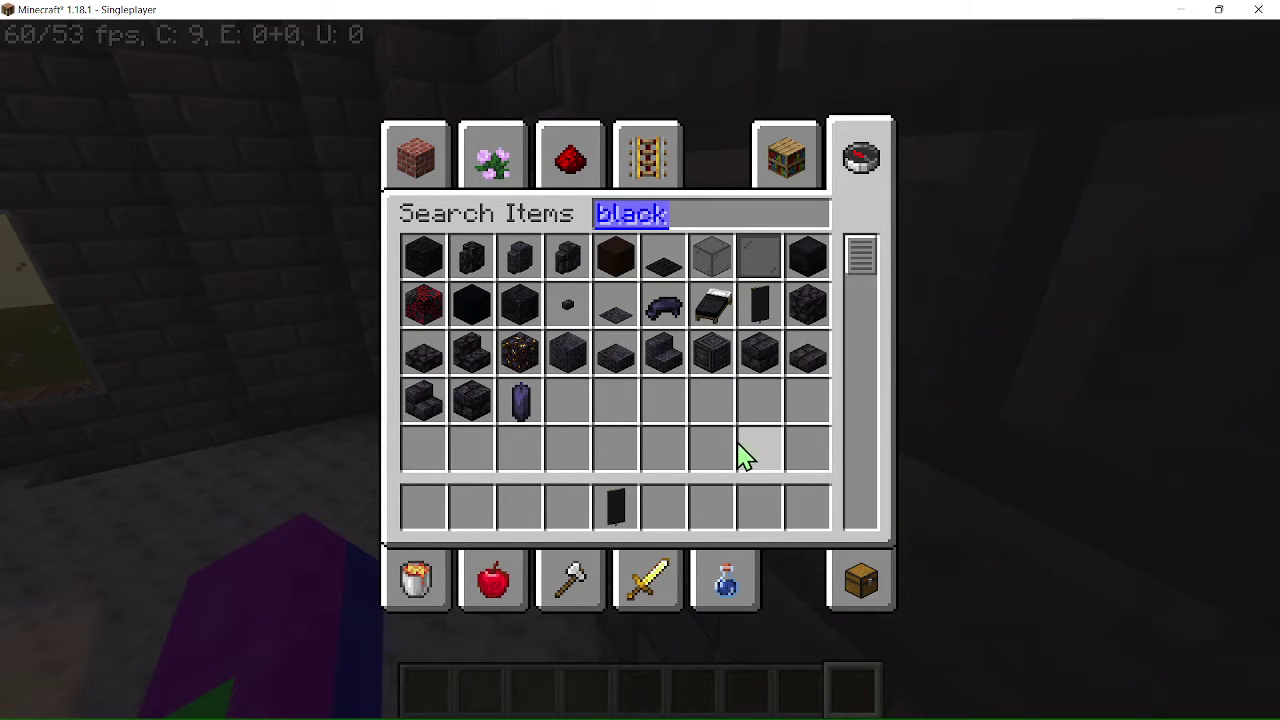
{"action": "key", "text": "BackSpace"}
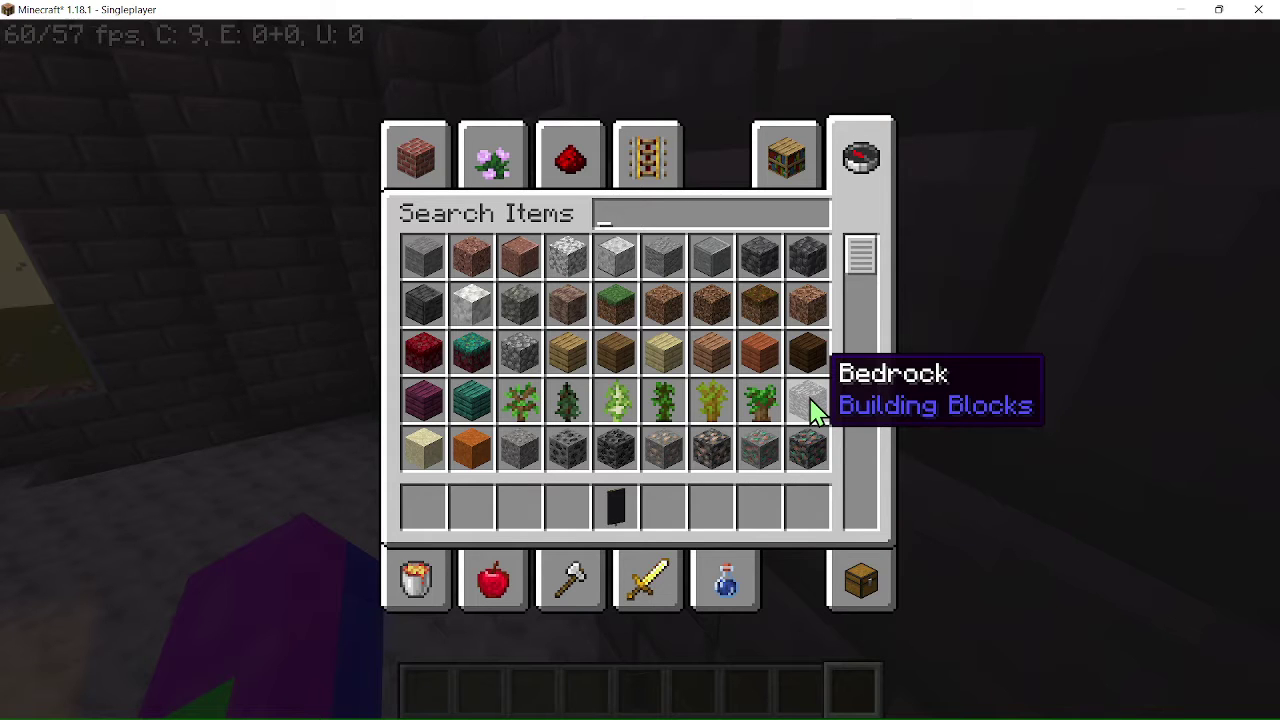
{"action": "type", "text": "loo"}
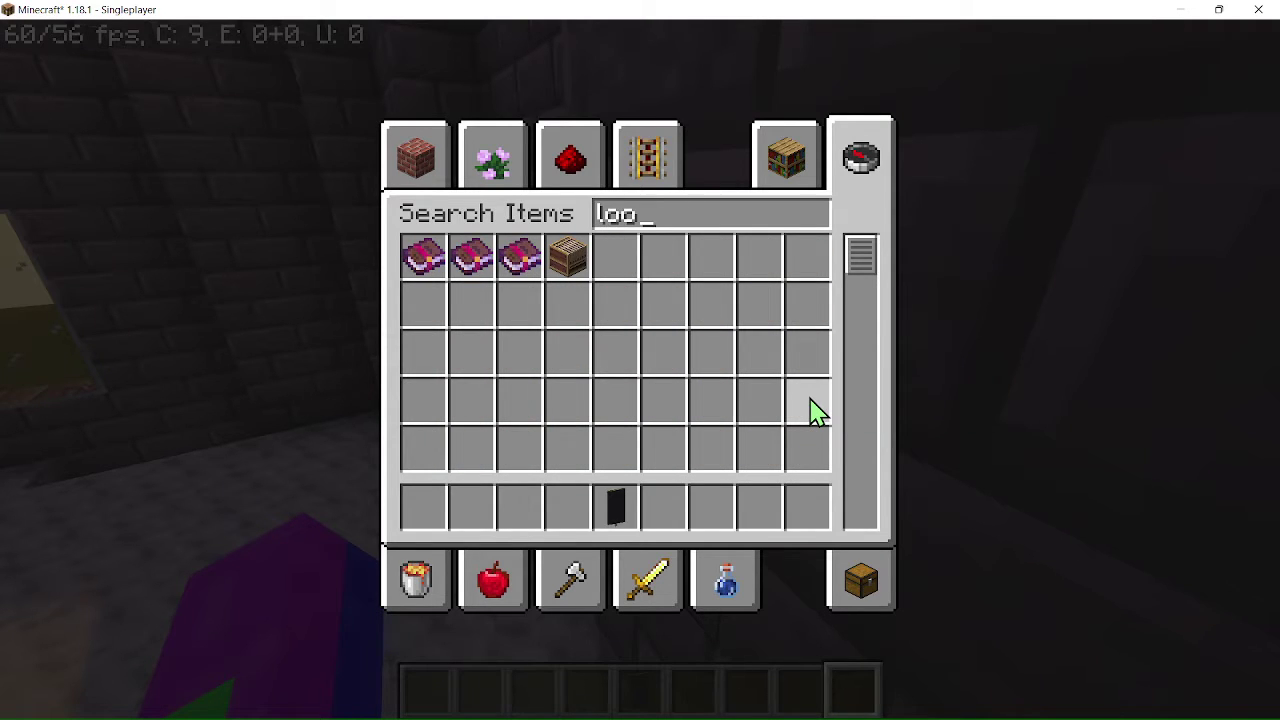
Step: Add the Loom, Light Blue Dye and Black Dye to the hotbar
{"action": "left_click", "coordinate": [585, 268]}
{"action": "left_click", "coordinate": [665, 510]}
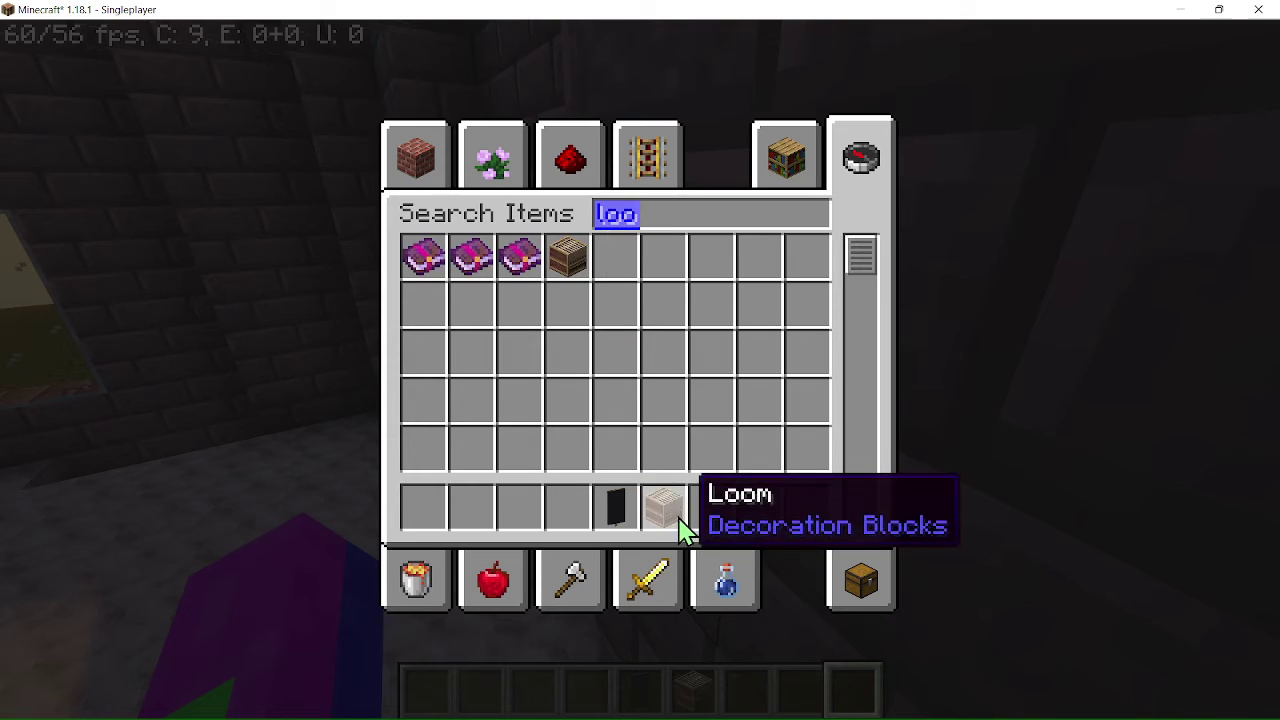
{"action": "key", "text": "BackSpace"}
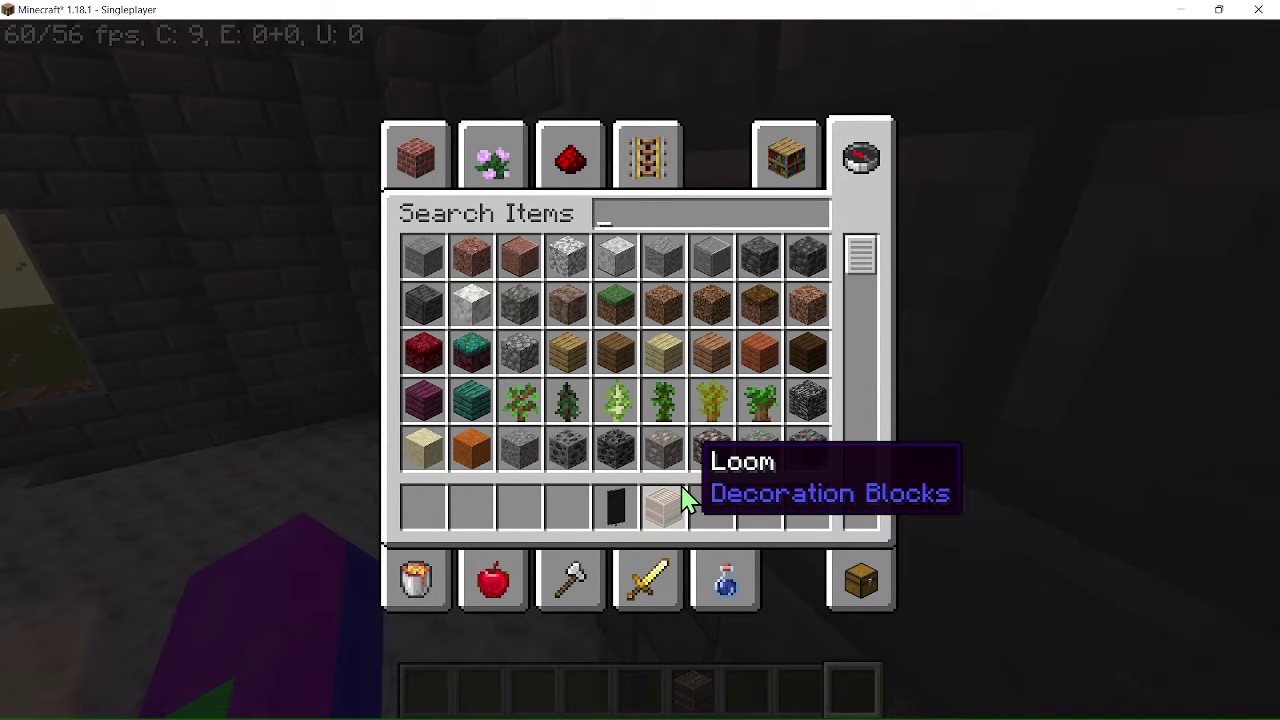
{"action": "type", "text": "blue"}
{"action": "key", "text": "ctrl+a"}
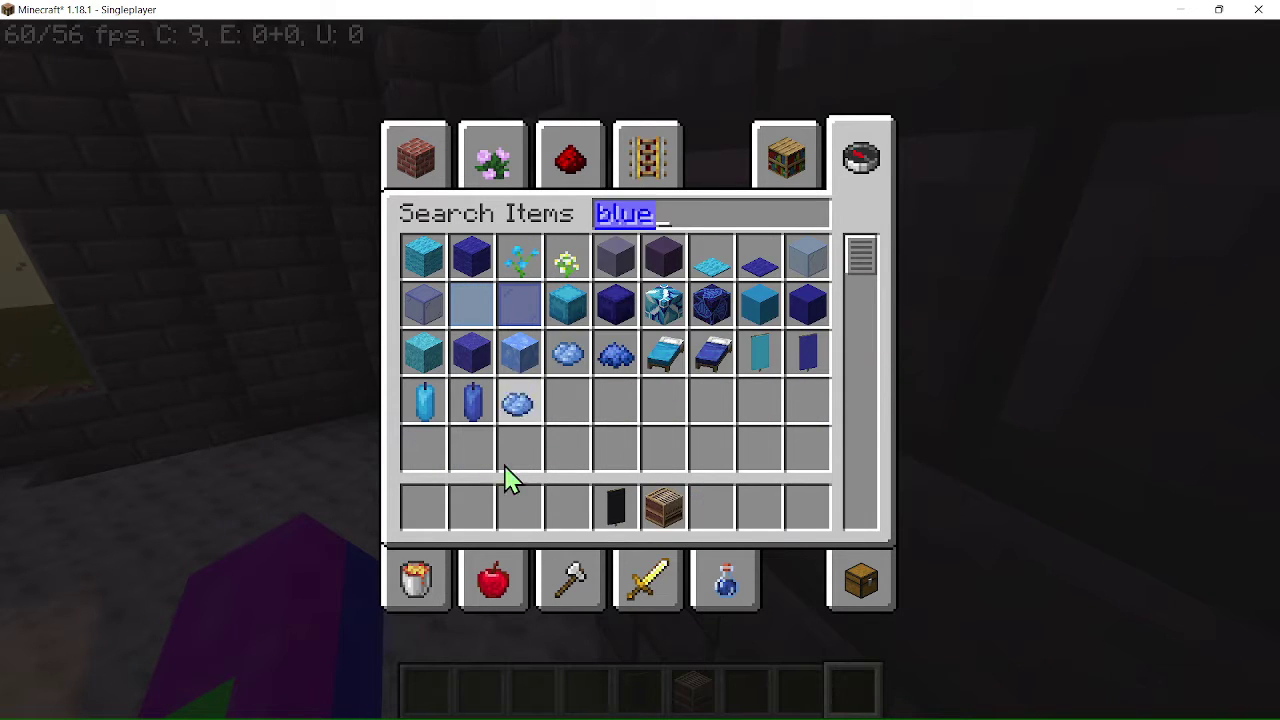
{"action": "key", "text": "BackSpace"}
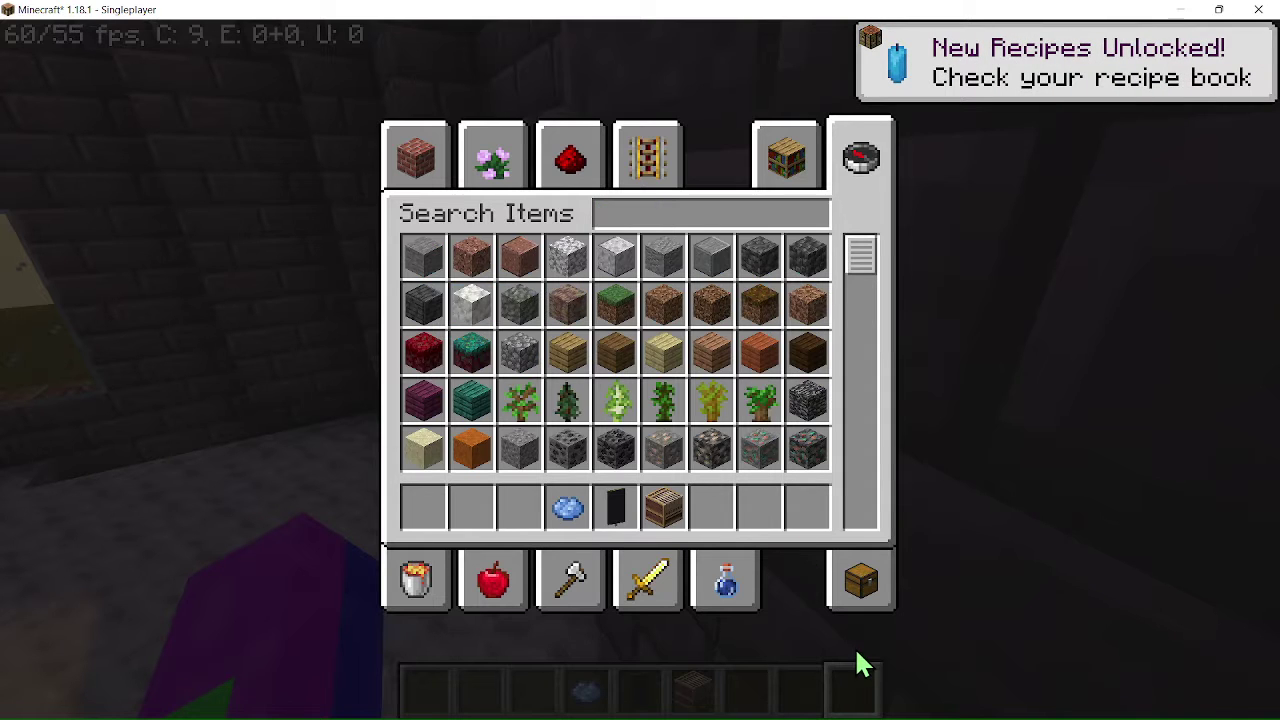
{"action": "type", "text": "bla"}
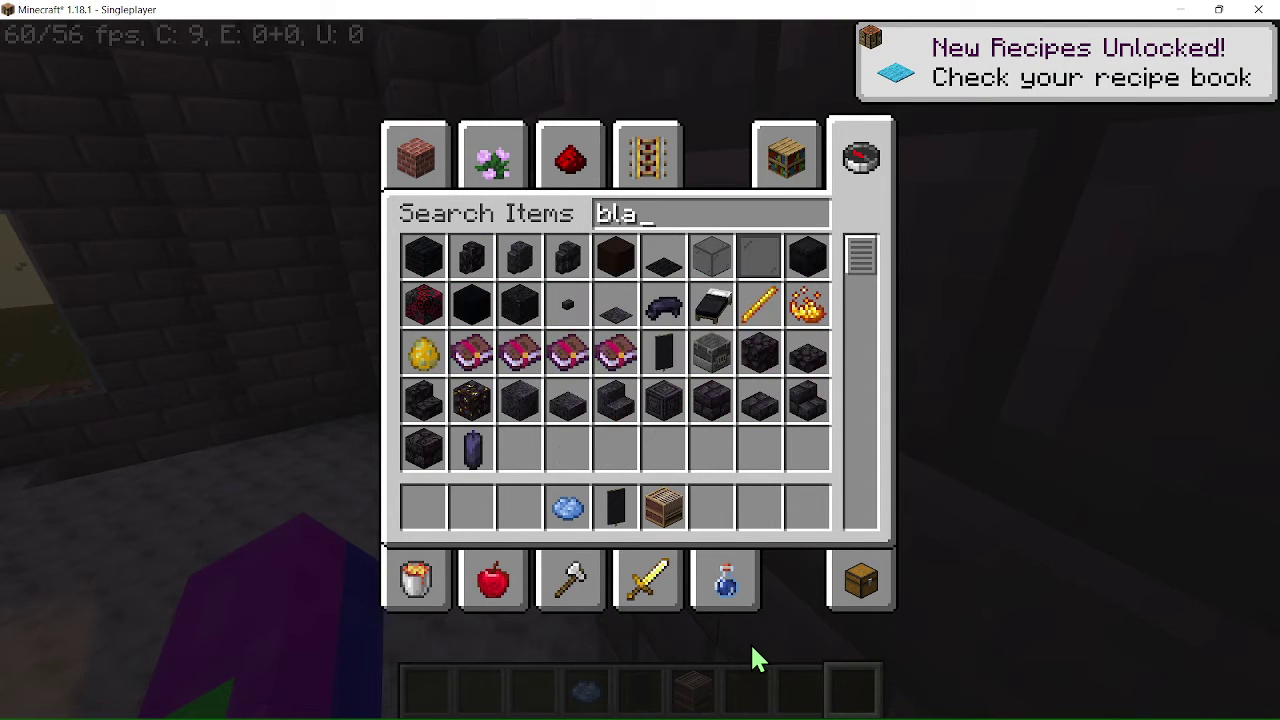
{"action": "left_click", "coordinate": [663, 305]}
{"action": "key", "text": "ctrl+a"}
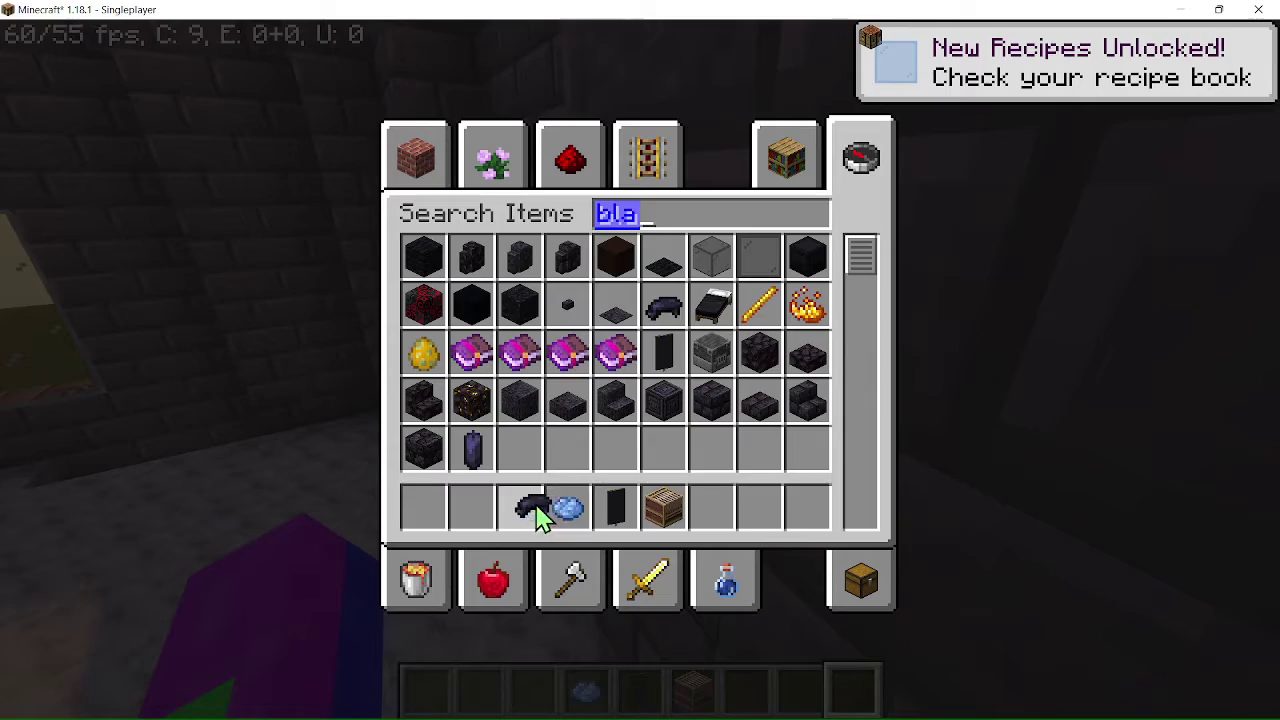
{"action": "left_click", "coordinate": [519, 508]}
{"action": "left_click", "coordinate": [861, 582]}
Step: Test-place the black banner, remove it, and set the loom on the floor
{"action": "key", "text": "e"}
{"action": "key", "text": "5"}
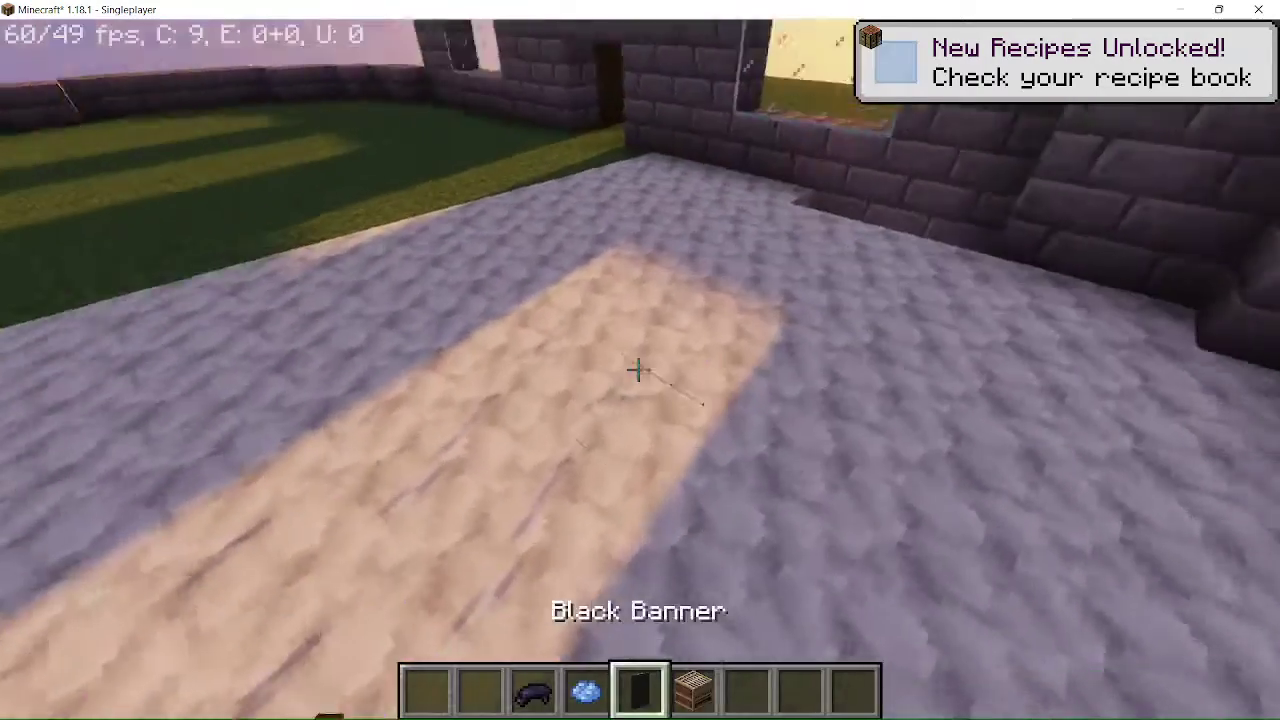
{"action": "right_click", "coordinate": [640, 360]}
{"action": "left_click", "coordinate": [640, 370]}
{"action": "key", "text": "6"}
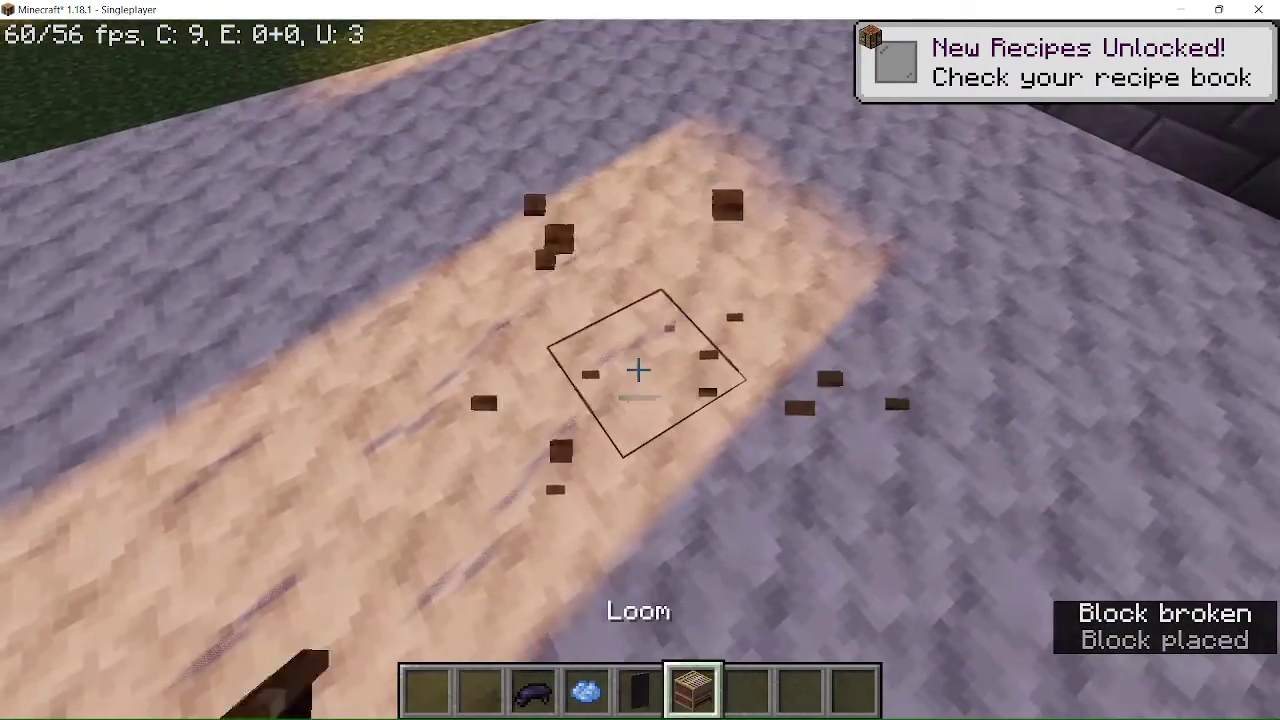
{"action": "right_click", "coordinate": [640, 370]}
{"action": "right_click", "coordinate": [640, 370]}
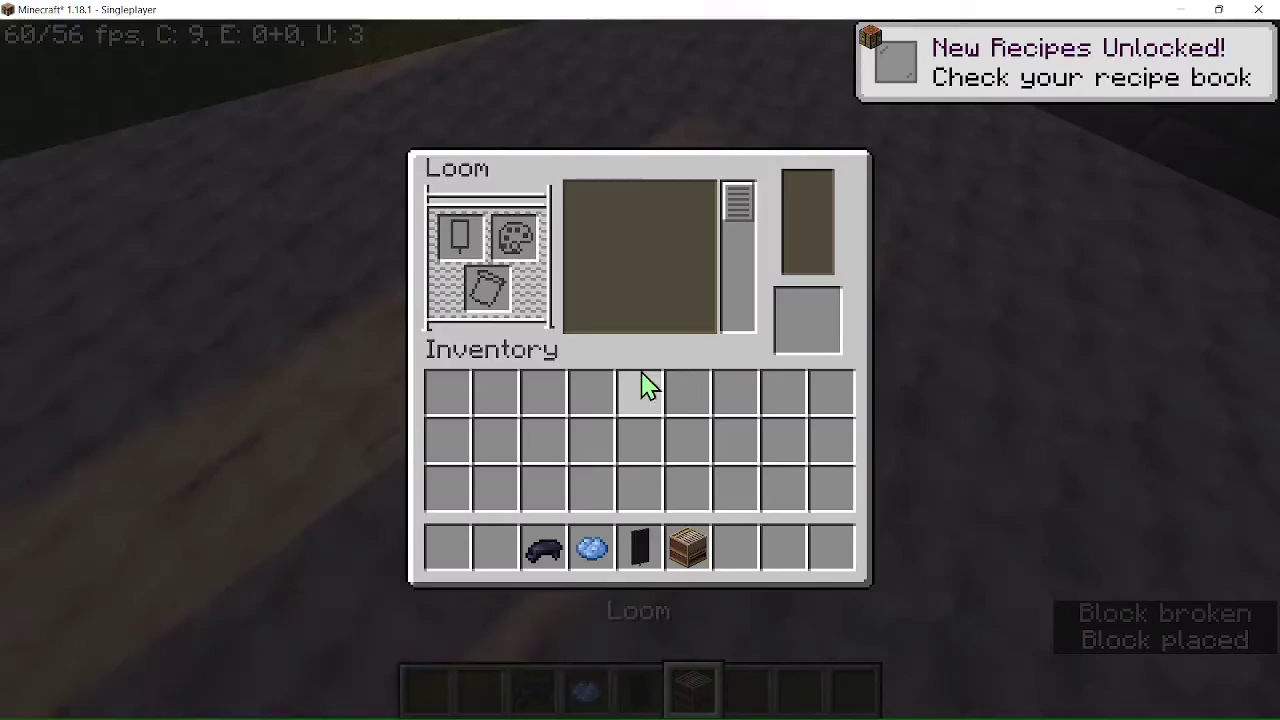
Step: Try the Black Banner in the loom, then take it back out and search for a light banner
{"action": "left_click", "coordinate": [636, 553]}
{"action": "left_click", "coordinate": [458, 240]}
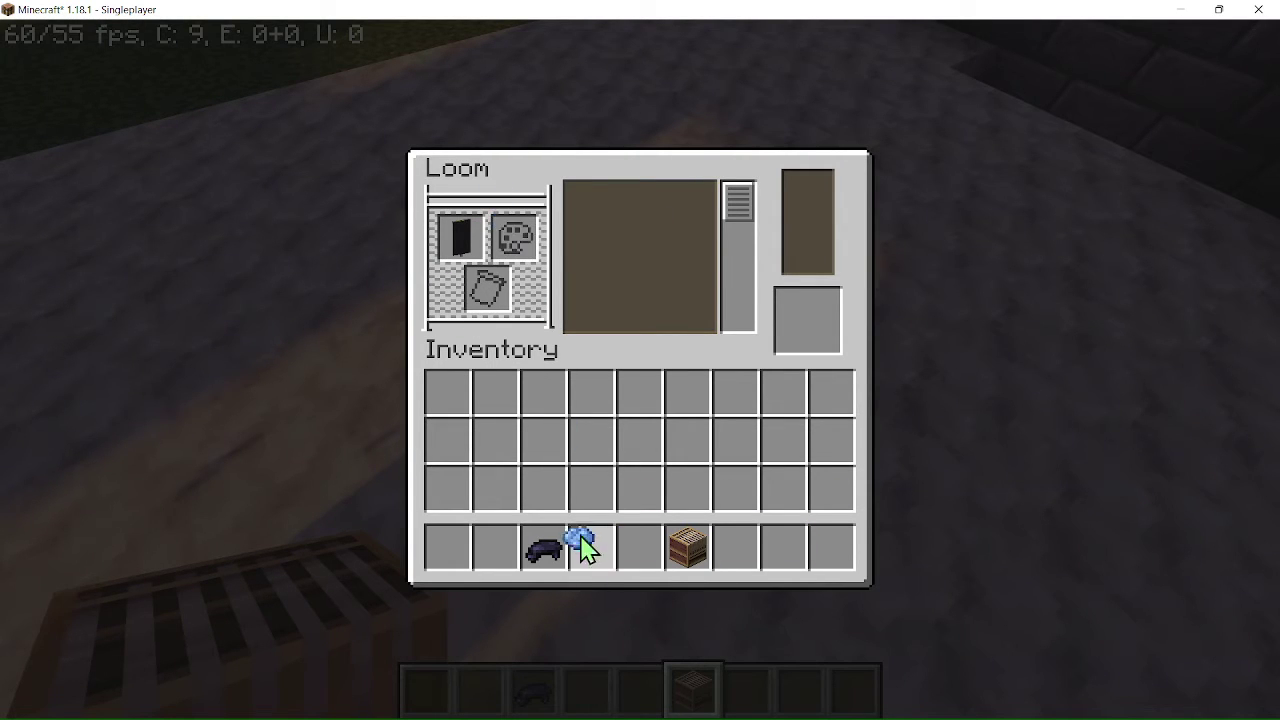
{"action": "left_click", "coordinate": [440, 235]}
{"action": "left_click", "coordinate": [495, 548]}
{"action": "key", "text": "e"}
{"action": "key", "text": "e"}
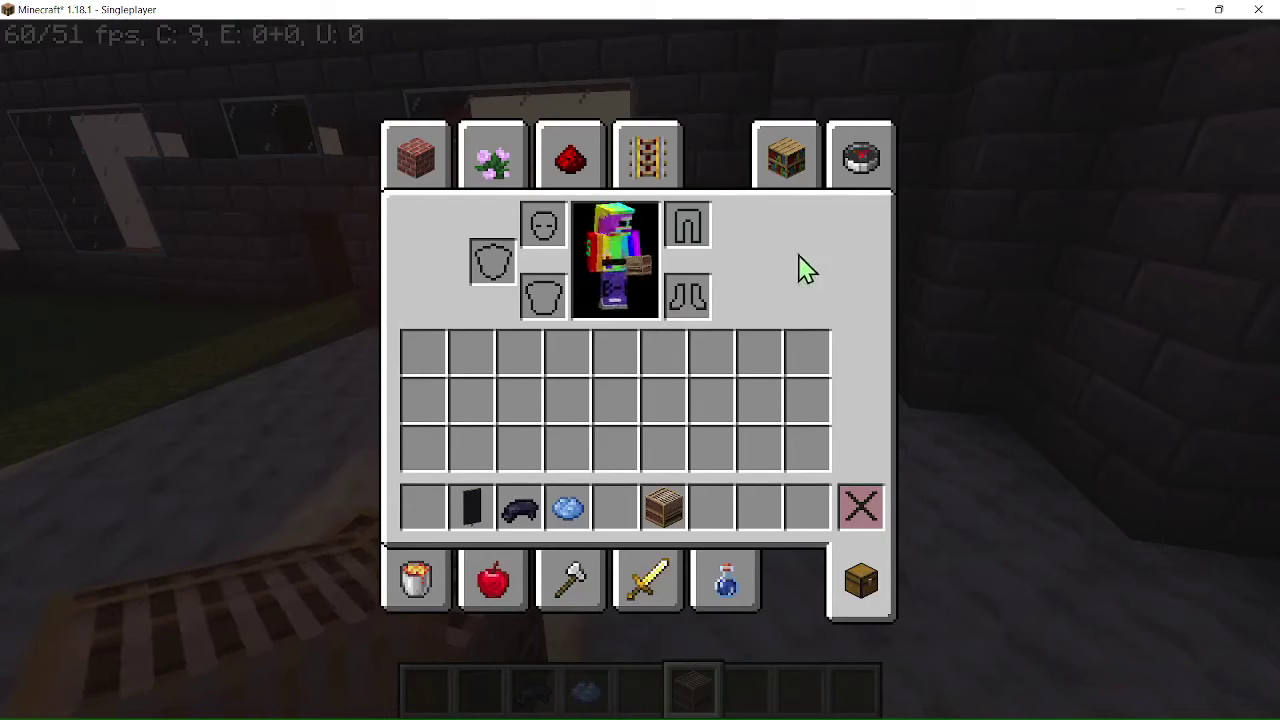
{"action": "type", "text": "li"}
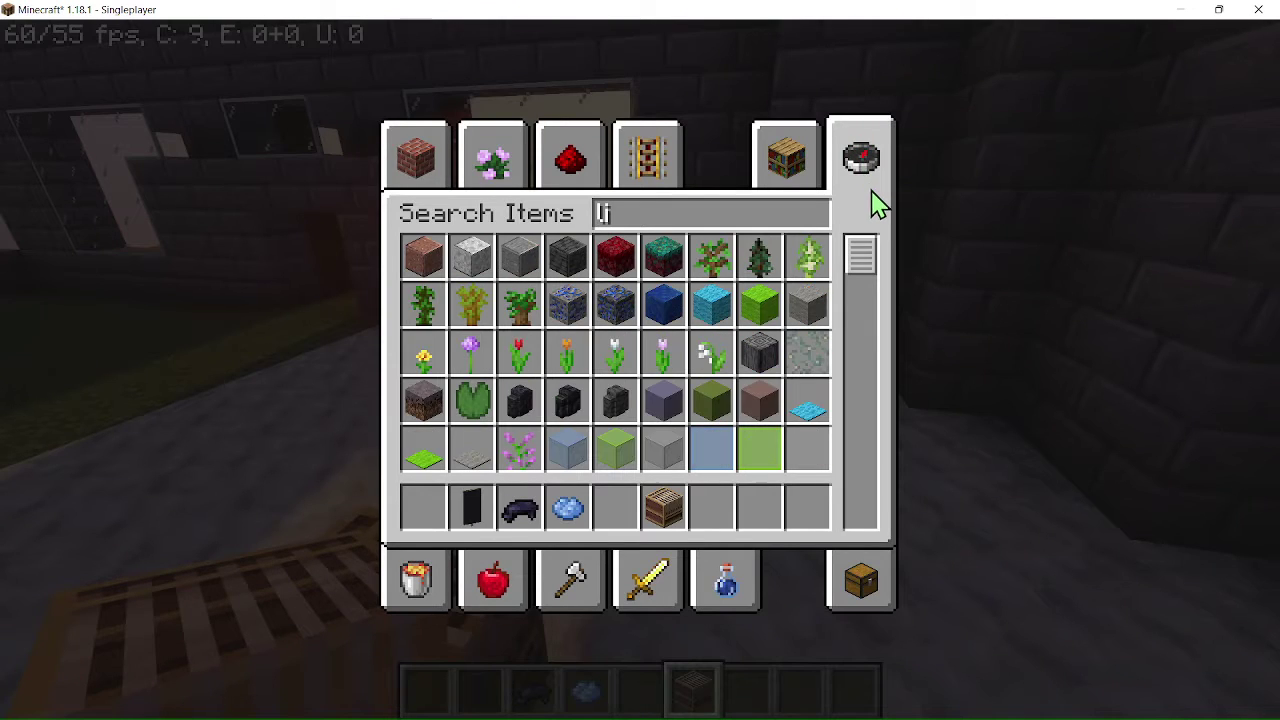
{"action": "type", "text": "ght"}
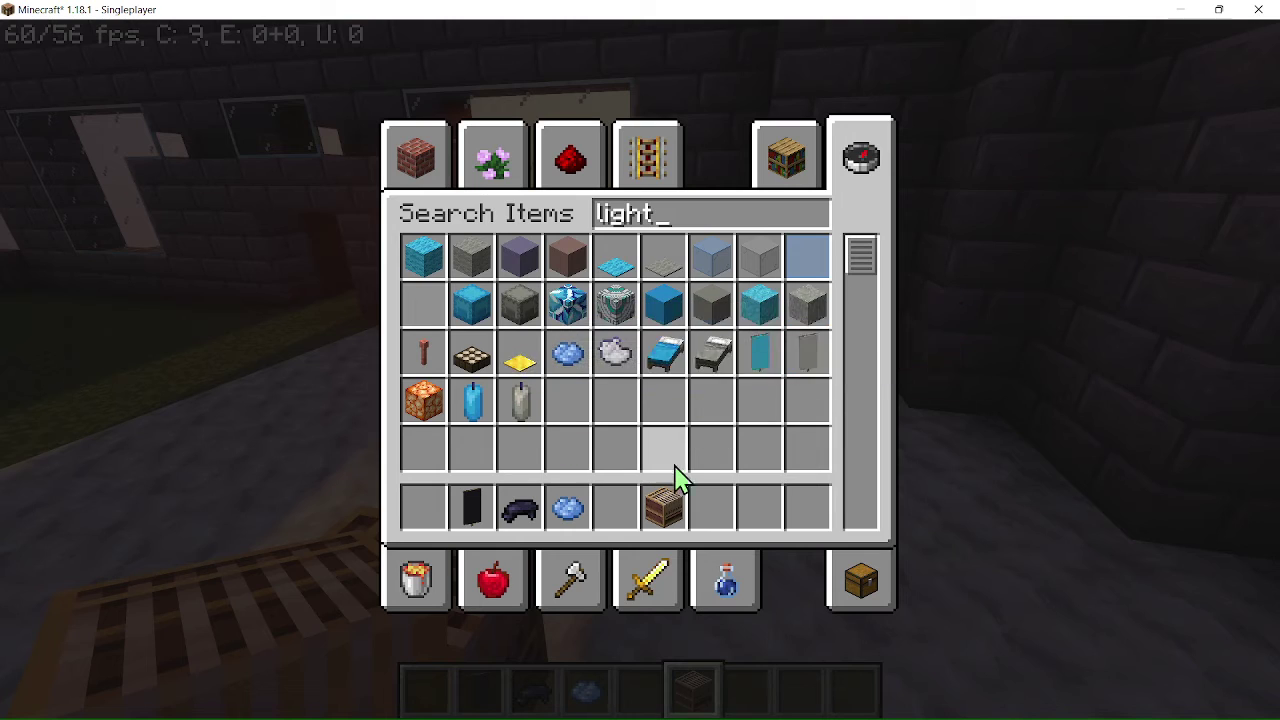
{"action": "key", "text": "ctrl+a"}
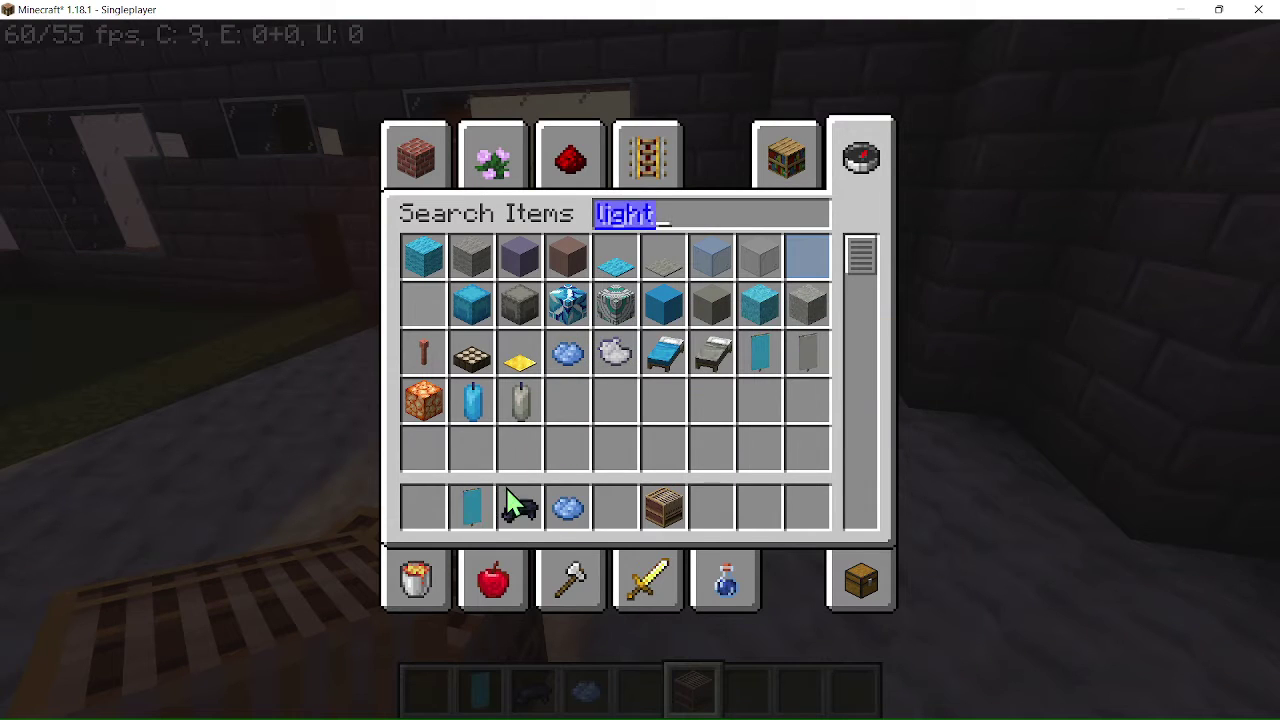
{"action": "key", "text": "Escape"}
Step: Add black dye in the loom and collect the black-patterned light blue banner
{"action": "right_click", "coordinate": [640, 360]}
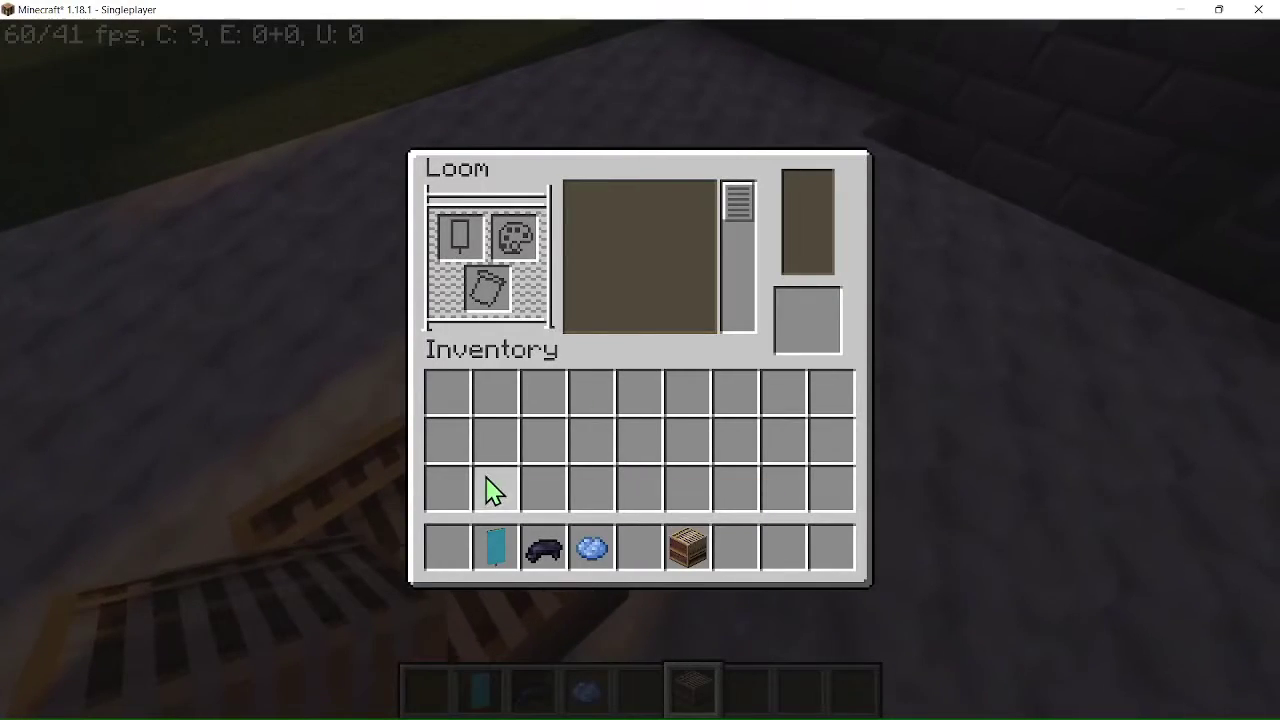
{"action": "left_click", "coordinate": [521, 258]}
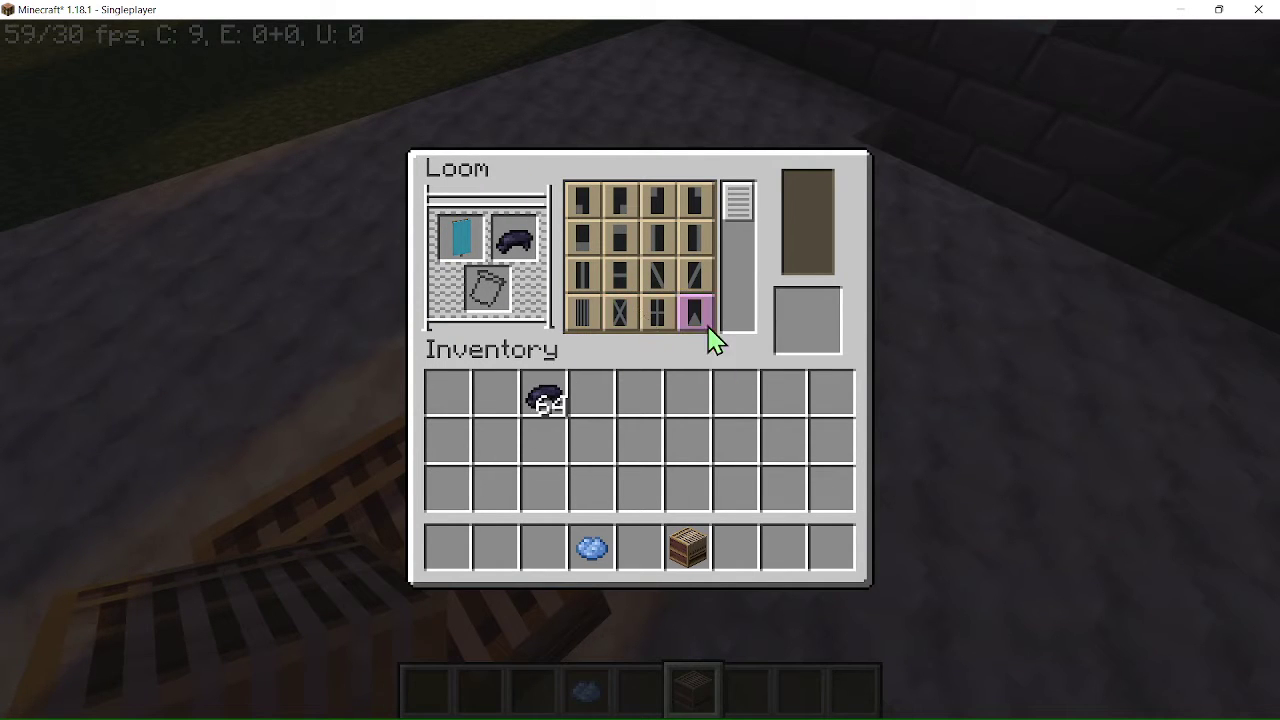
{"action": "left_click", "coordinate": [810, 338]}
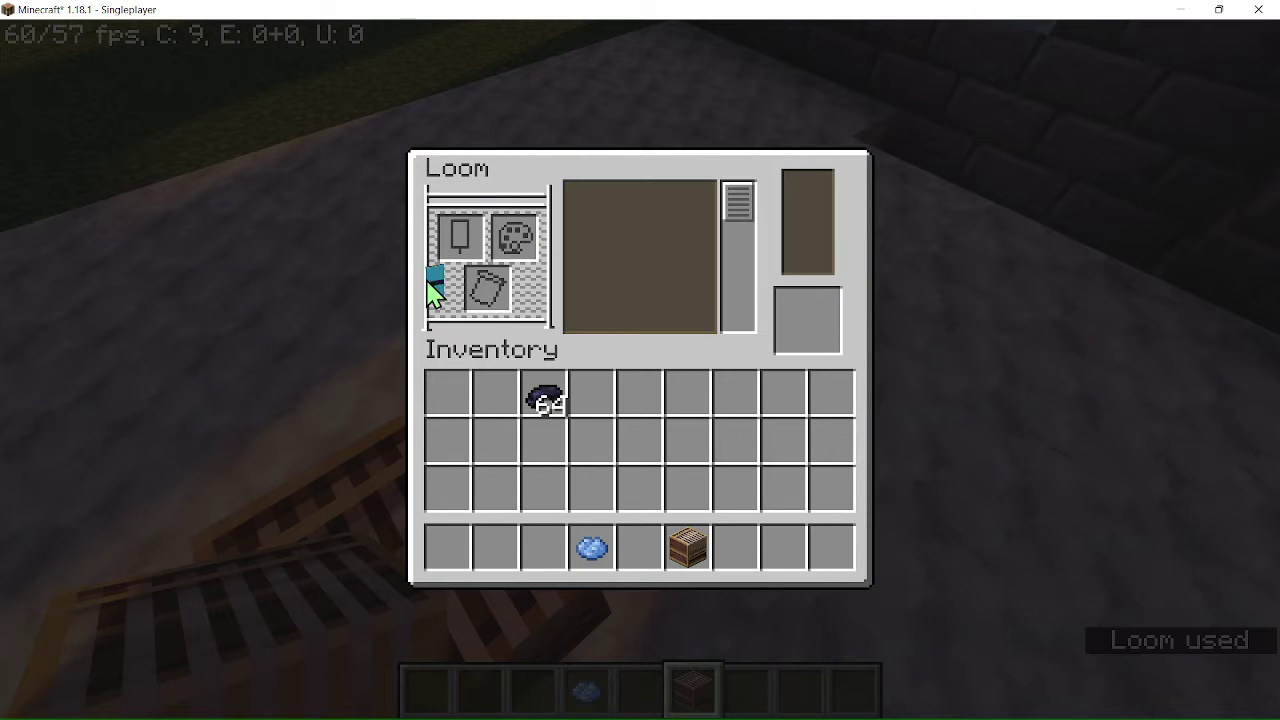
{"action": "left_click", "coordinate": [538, 405], "text": "shift"}
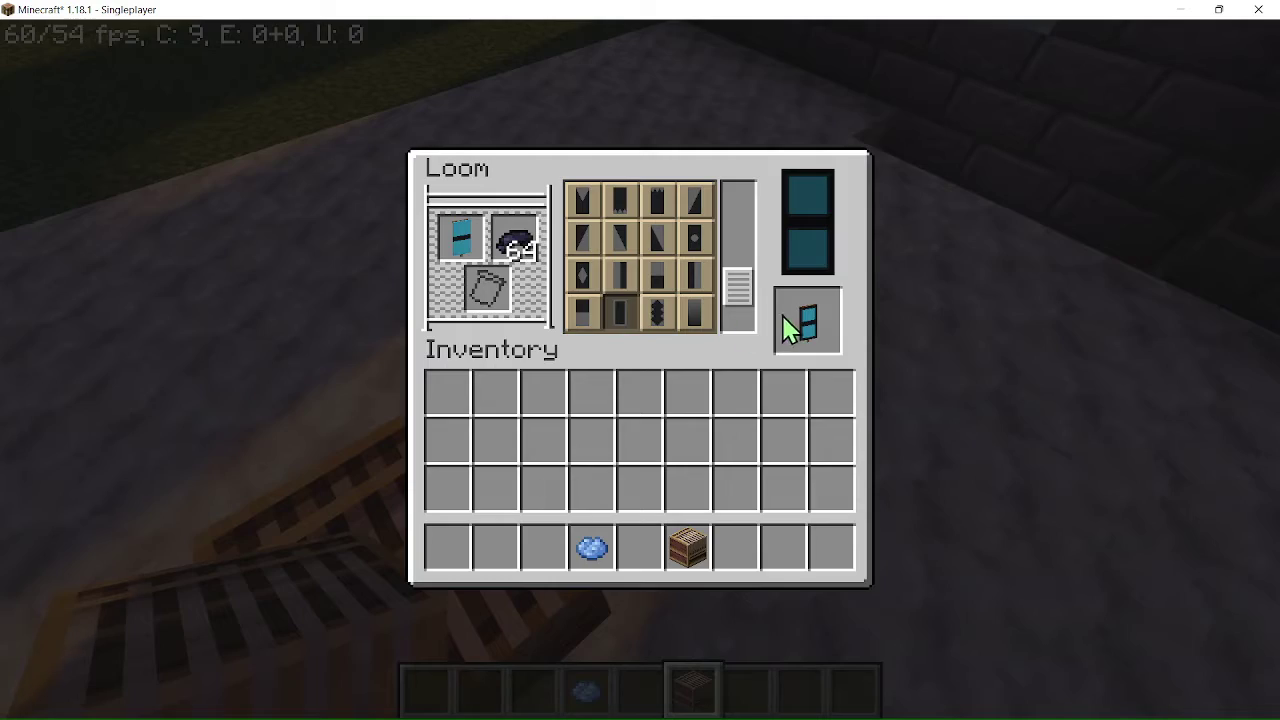
Step: Pick stone bricks from the wall, patch a wall corner, and break the protruding block
{"action": "key", "text": "Escape"}
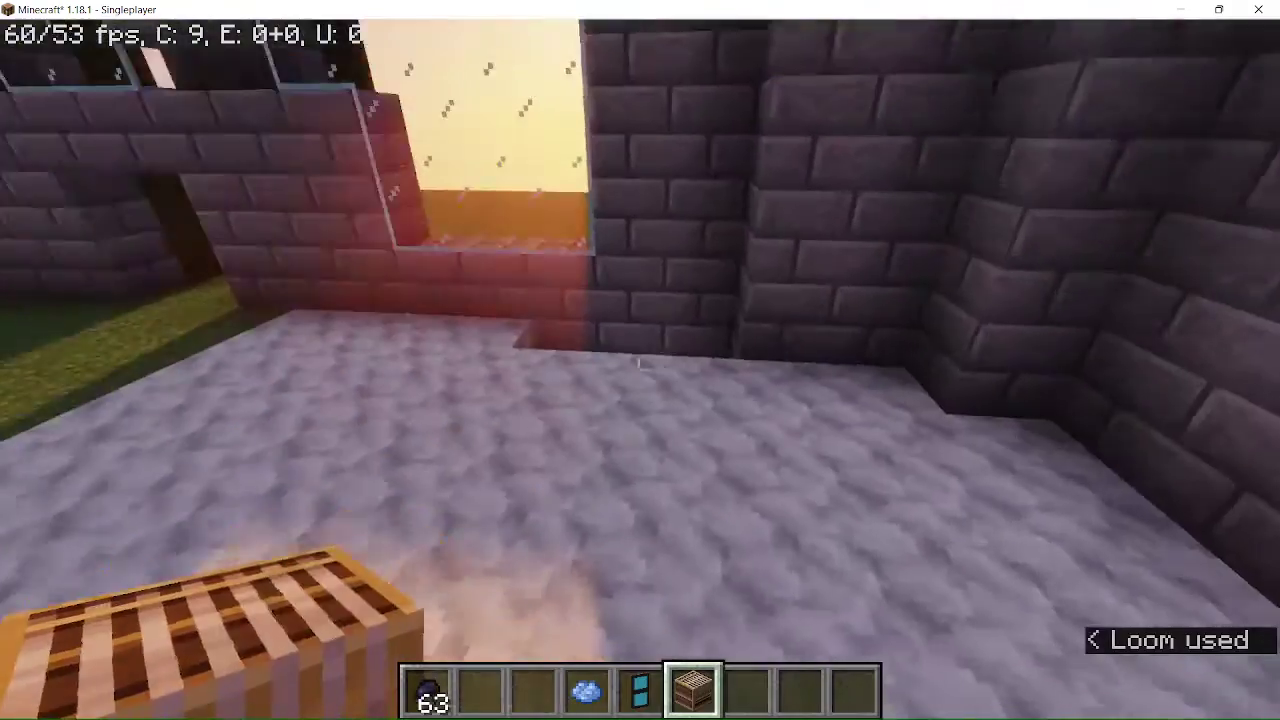
{"action": "scroll", "coordinate": [640, 360], "scroll_direction": "down", "scroll_amount": 1}
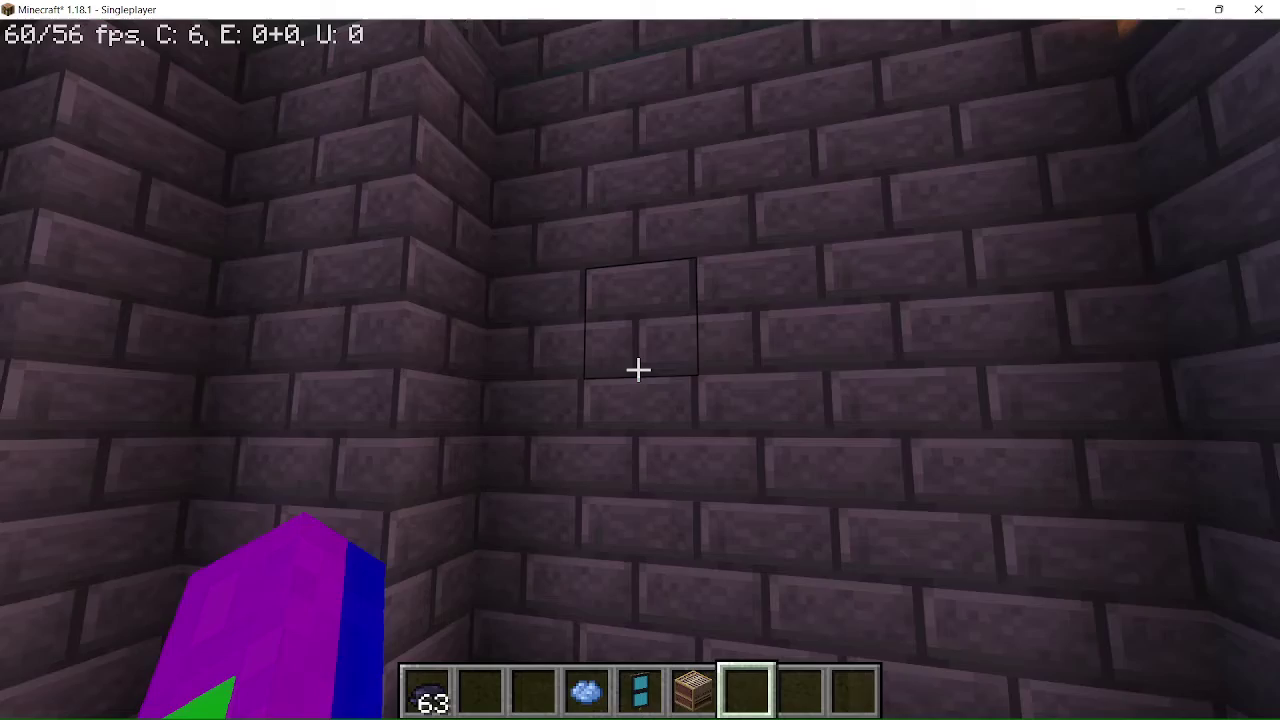
{"action": "middle_click", "coordinate": [638, 370]}
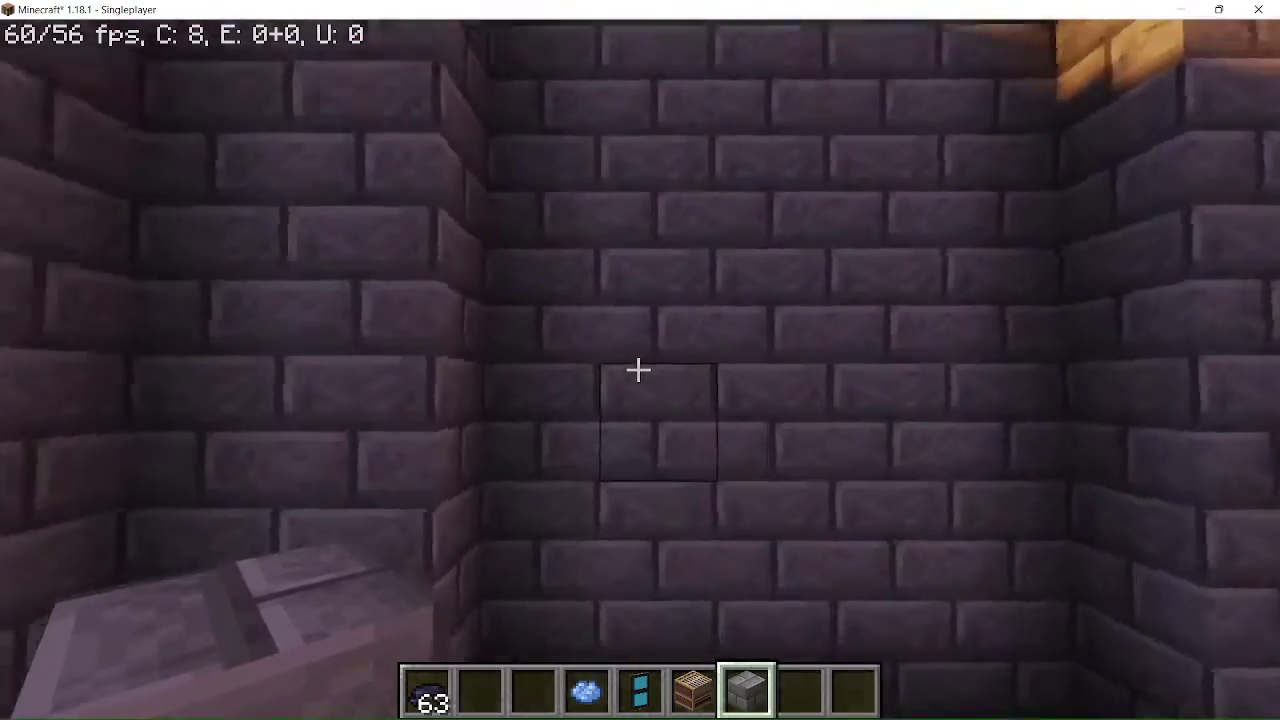
{"action": "right_click", "coordinate": [638, 370]}
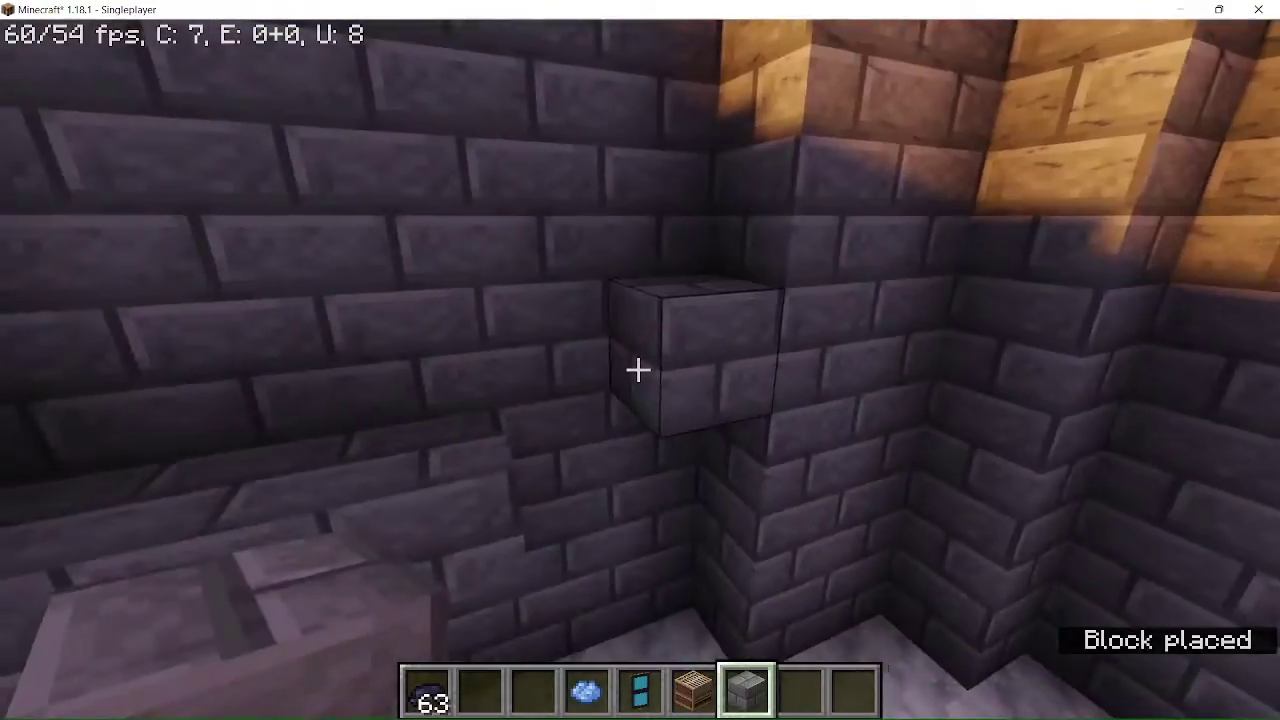
{"action": "left_click", "coordinate": [638, 370]}
{"action": "key", "text": "s"}
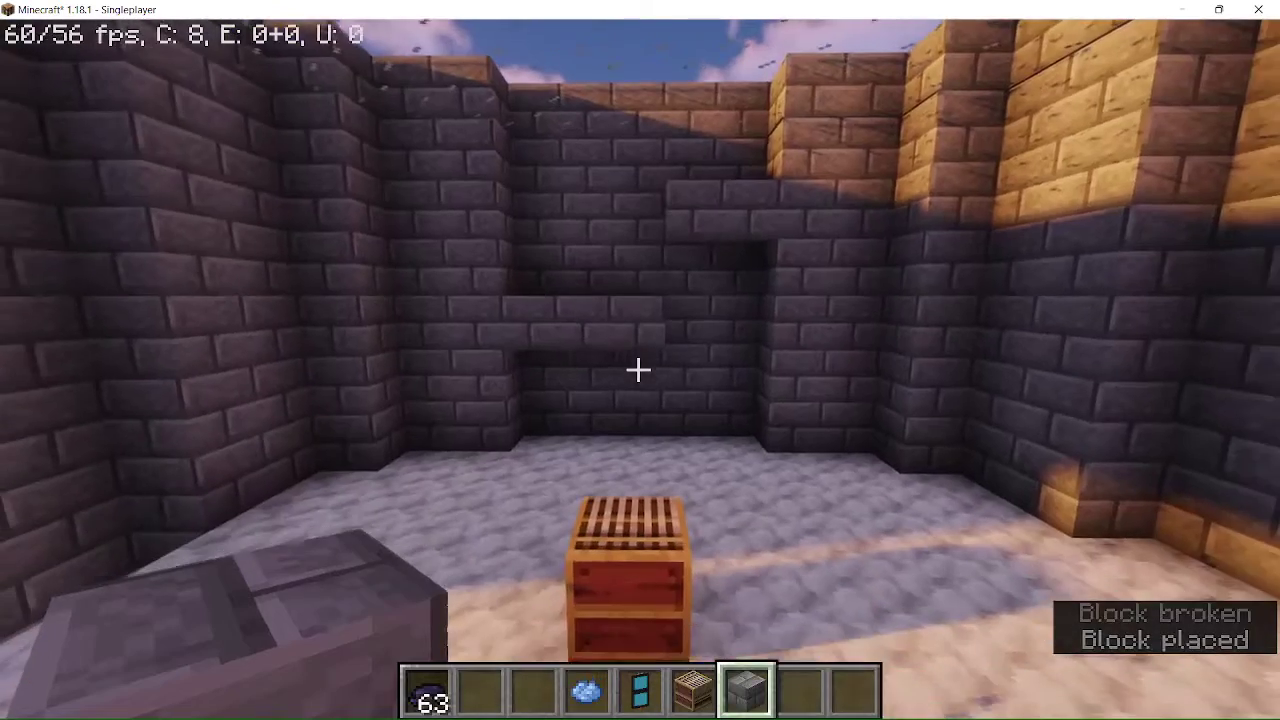
{"action": "scroll", "coordinate": [638, 370], "scroll_direction": "down", "scroll_amount": 1}
{"action": "key", "text": "w"}
{"action": "scroll", "coordinate": [638, 370], "scroll_direction": "up", "scroll_amount": 1}
Step: Place spruce planks at the wall and hang the light blue banner above the desk as a TV
{"action": "key", "text": "e"}
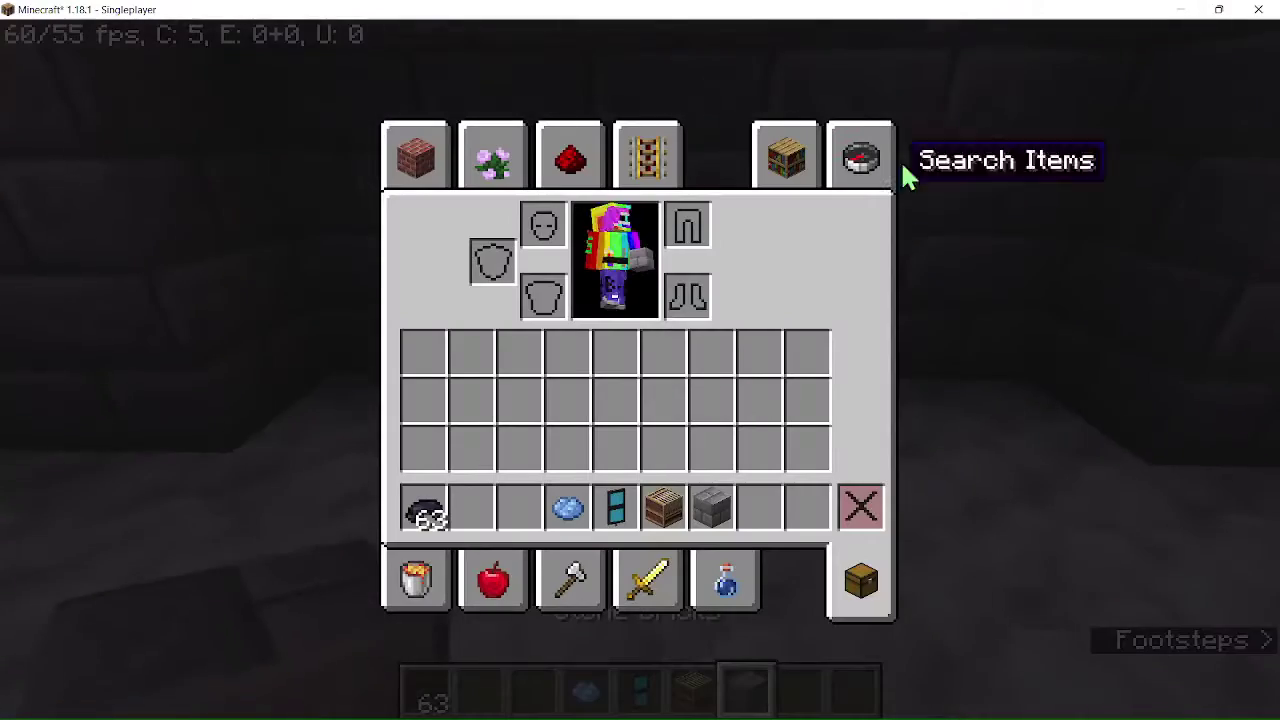
{"action": "left_click", "coordinate": [874, 184]}
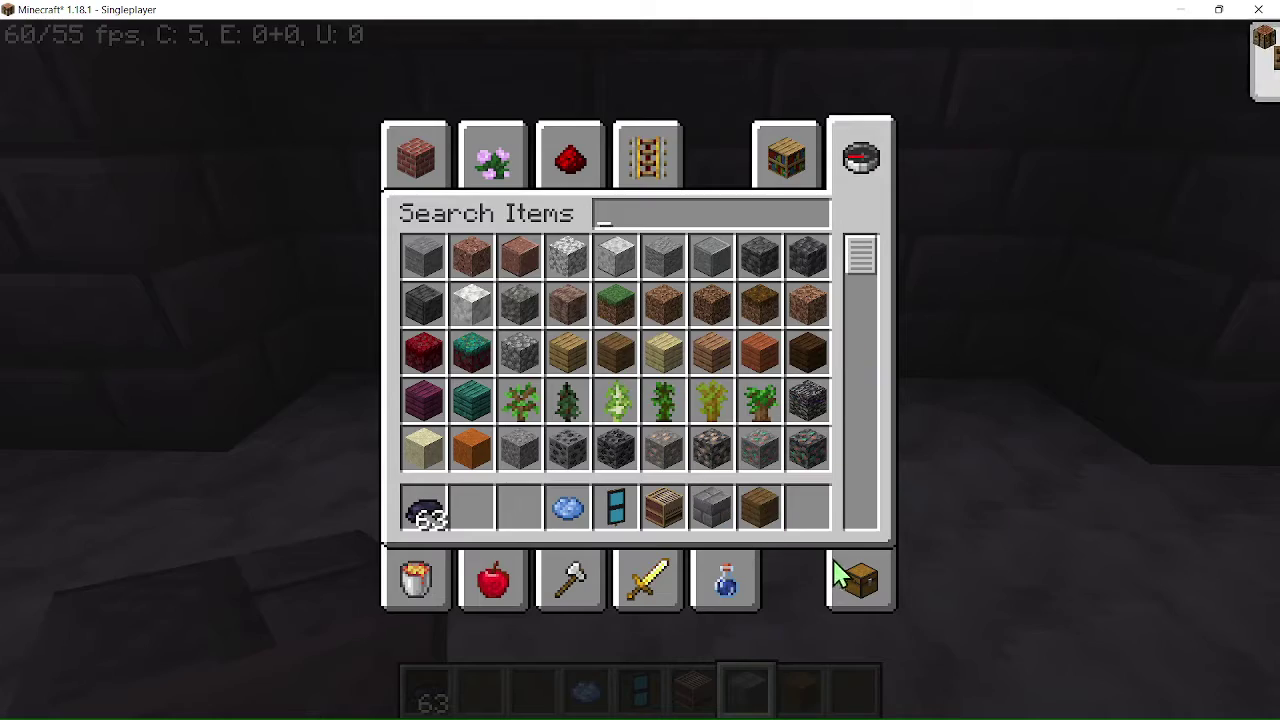
{"action": "key", "text": "e"}
{"action": "scroll", "coordinate": [638, 370], "scroll_direction": "down", "scroll_amount": 1}
{"action": "right_click", "coordinate": [638, 370]}
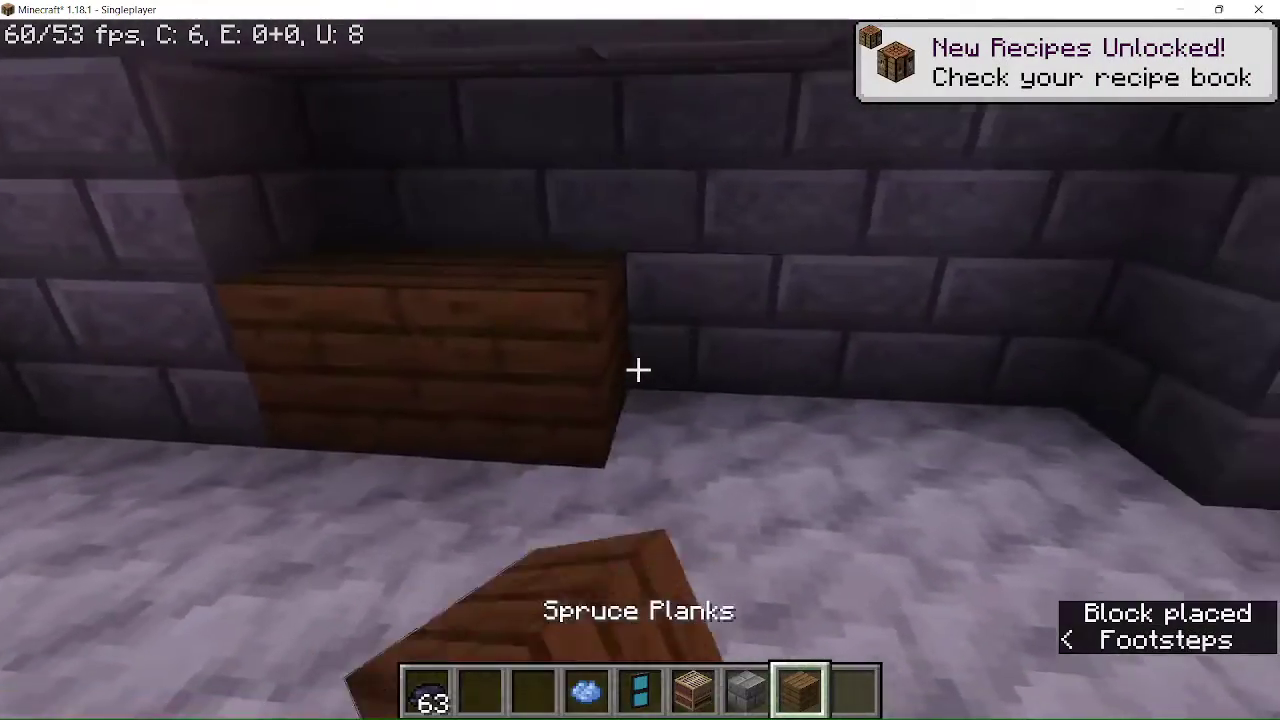
{"action": "scroll", "coordinate": [638, 370], "scroll_direction": "up", "scroll_amount": 1}
{"action": "scroll", "coordinate": [638, 370], "scroll_direction": "up", "scroll_amount": 2}
{"action": "right_click", "coordinate": [638, 370]}
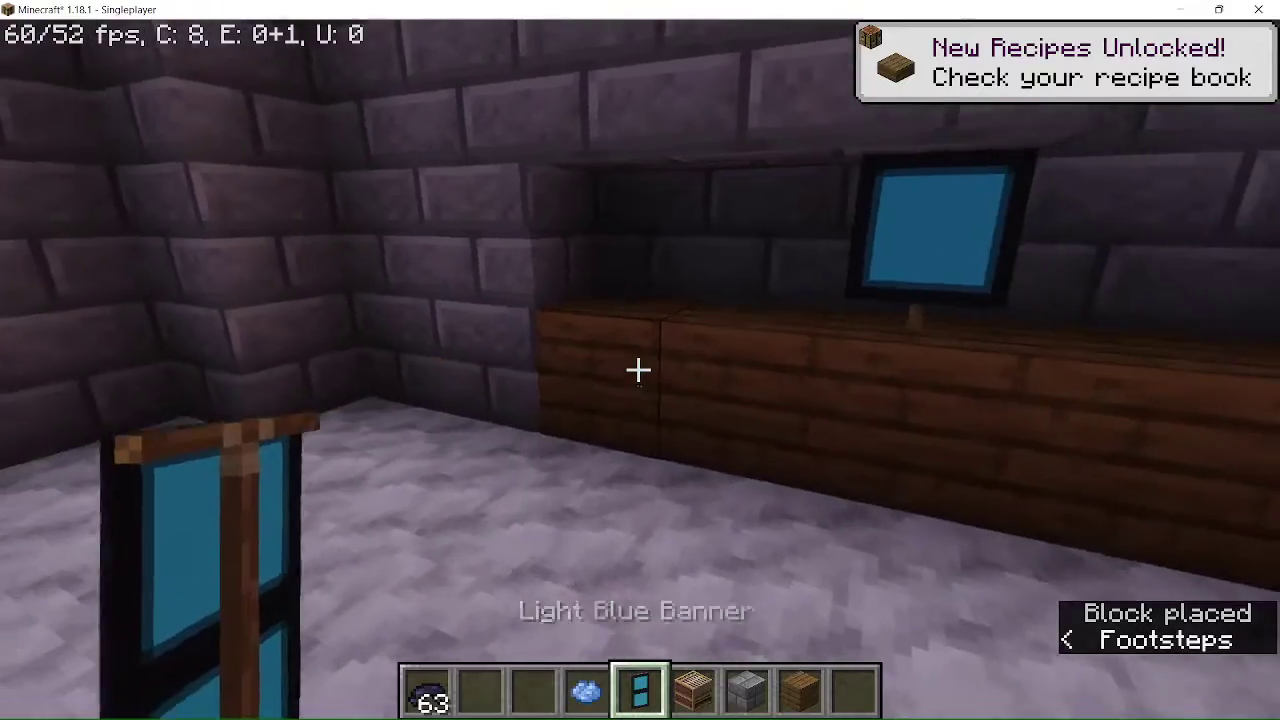
{"action": "left_click", "coordinate": [638, 370]}
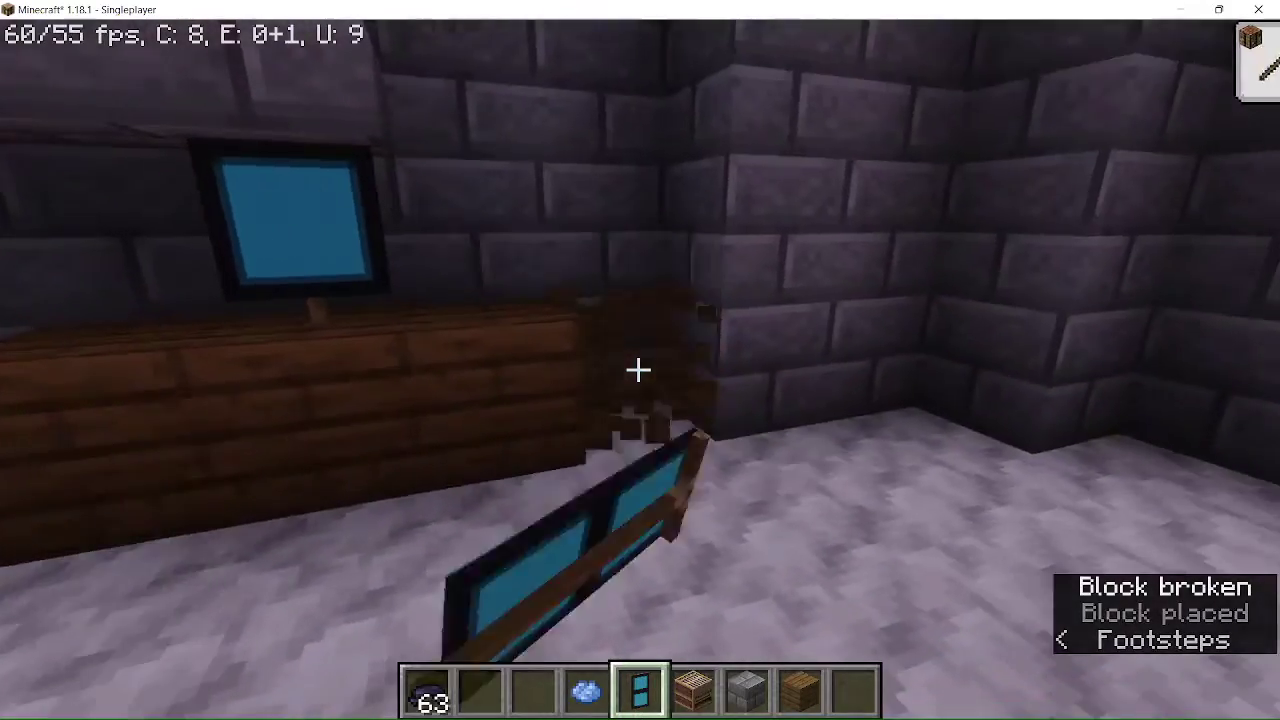
{"action": "scroll", "coordinate": [638, 370], "scroll_direction": "down", "scroll_amount": 1}
{"action": "scroll", "coordinate": [638, 370], "scroll_direction": "down", "scroll_amount": 3}
{"action": "key", "text": "s"}
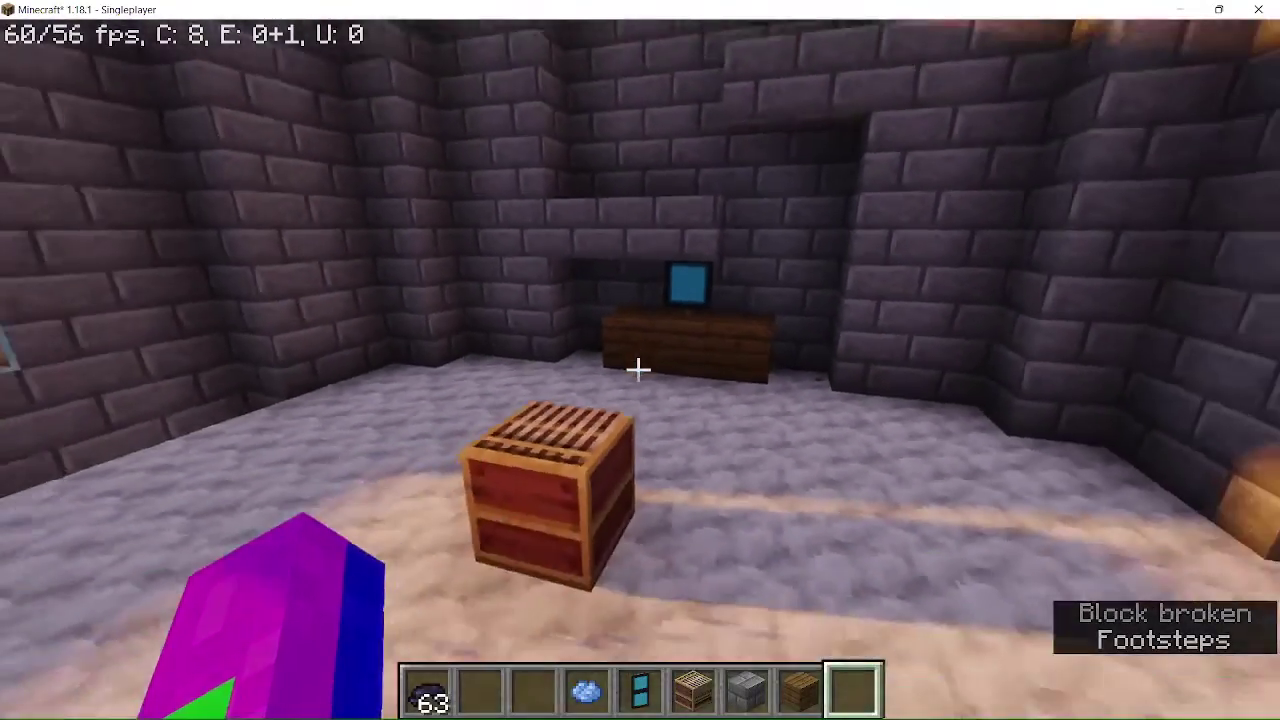
Step: Fetch spruce stairs and rebuild the shortened desk ends with them
{"action": "key", "text": "e"}
{"action": "left_click", "coordinate": [862, 158]}
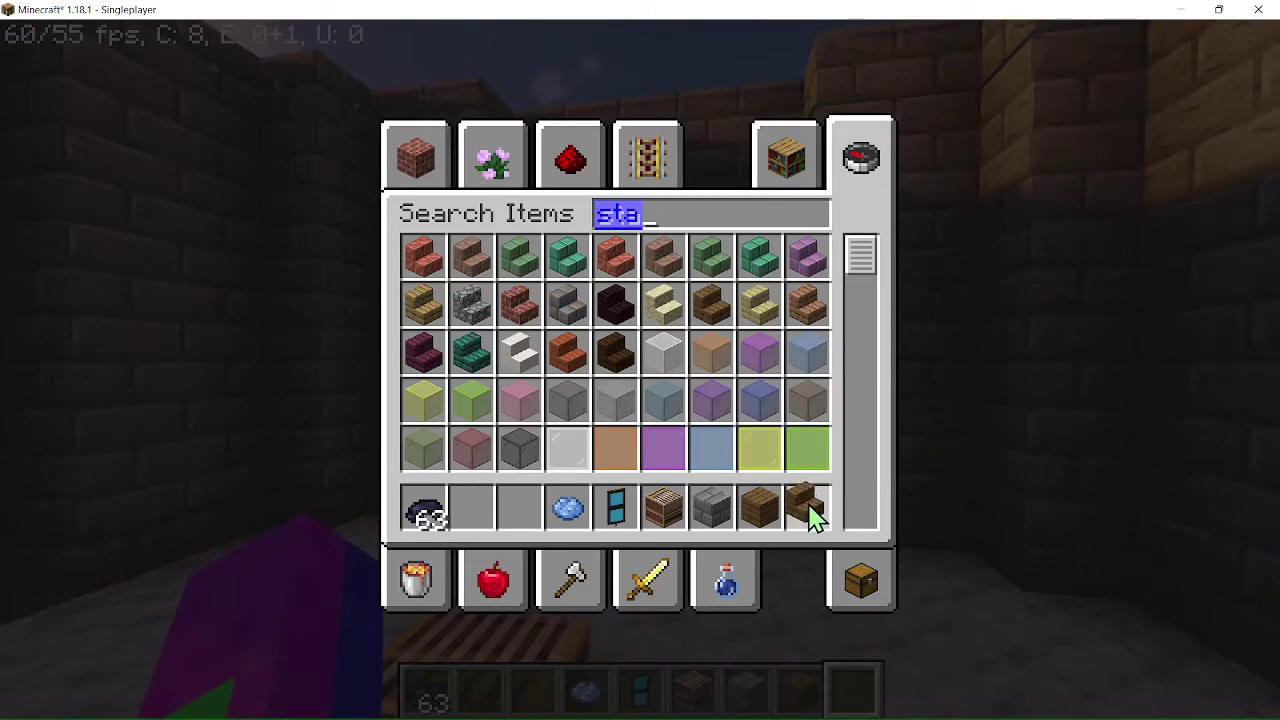
{"action": "left_click", "coordinate": [810, 508]}
{"action": "key", "text": "e"}
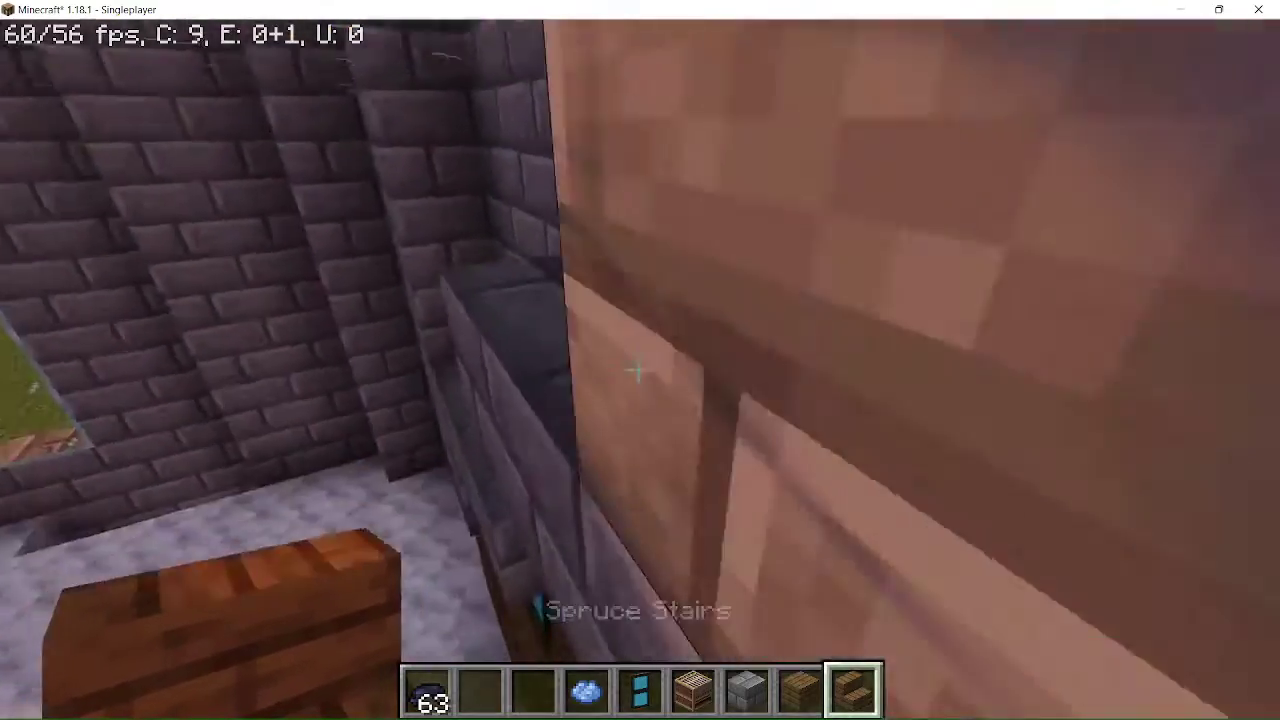
{"action": "left_click", "coordinate": [638, 370]}
{"action": "right_click", "coordinate": [638, 370]}
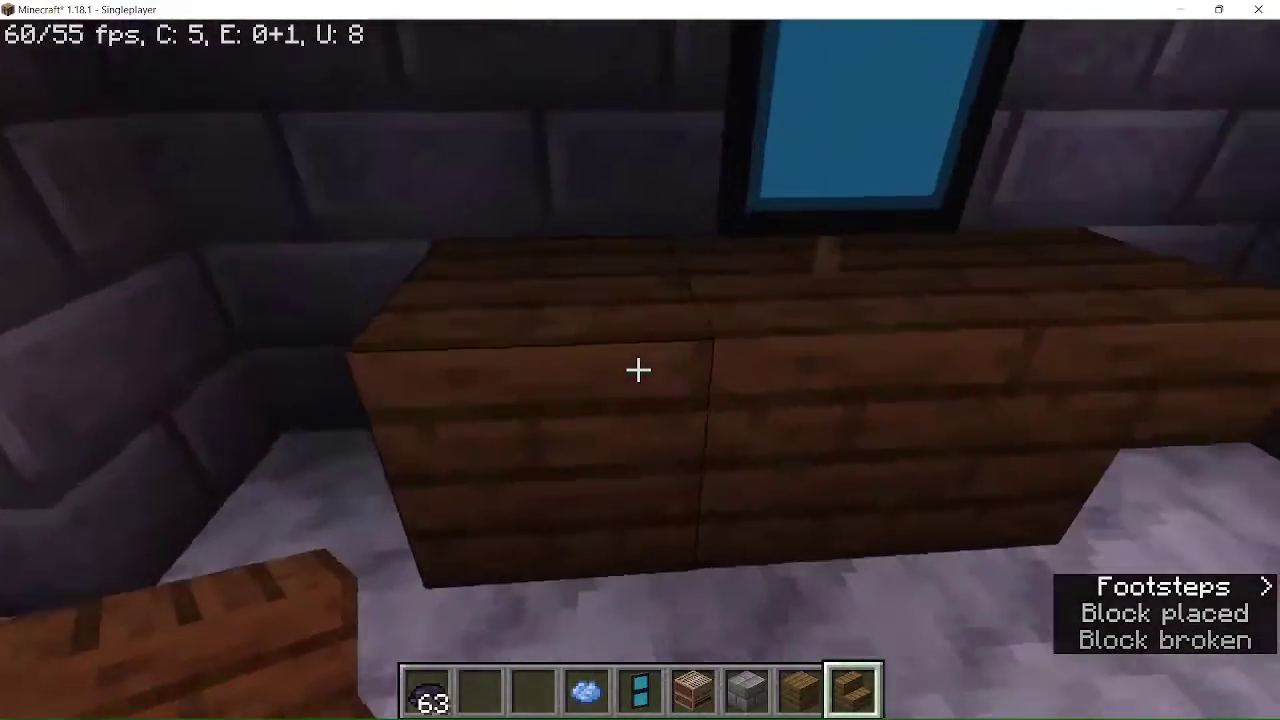
{"action": "left_click", "coordinate": [638, 370]}
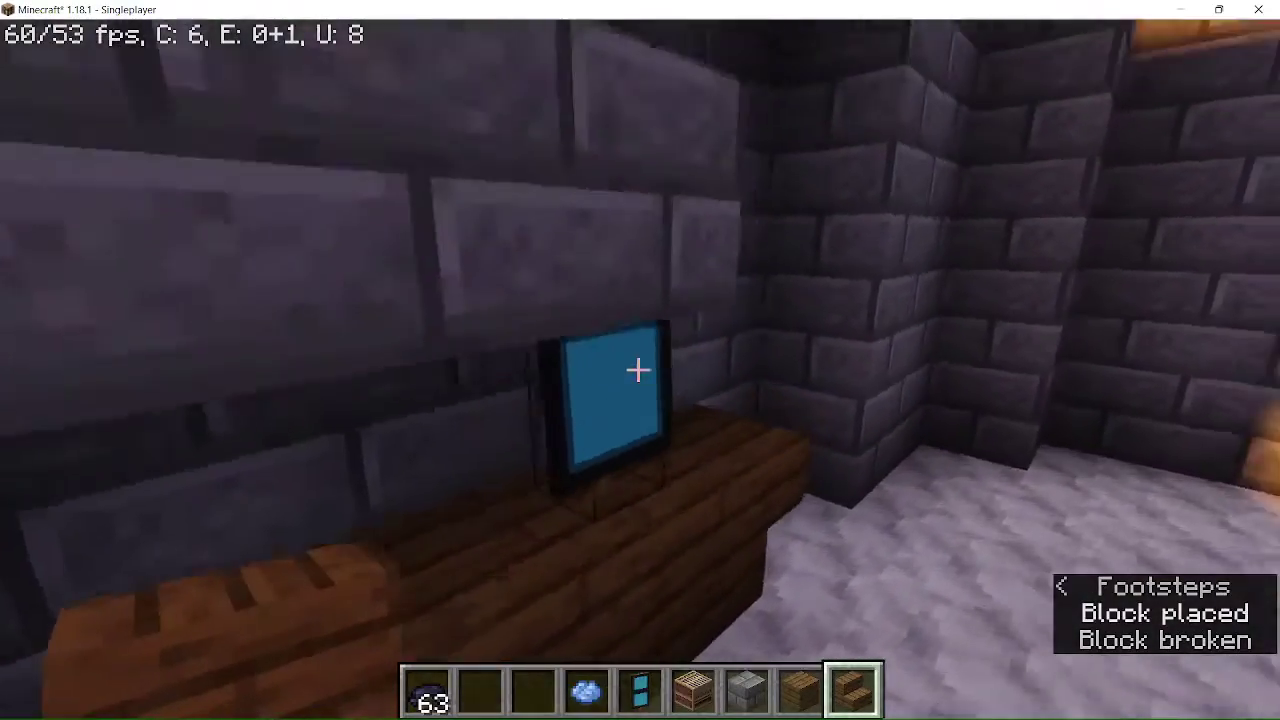
{"action": "key", "text": "s"}
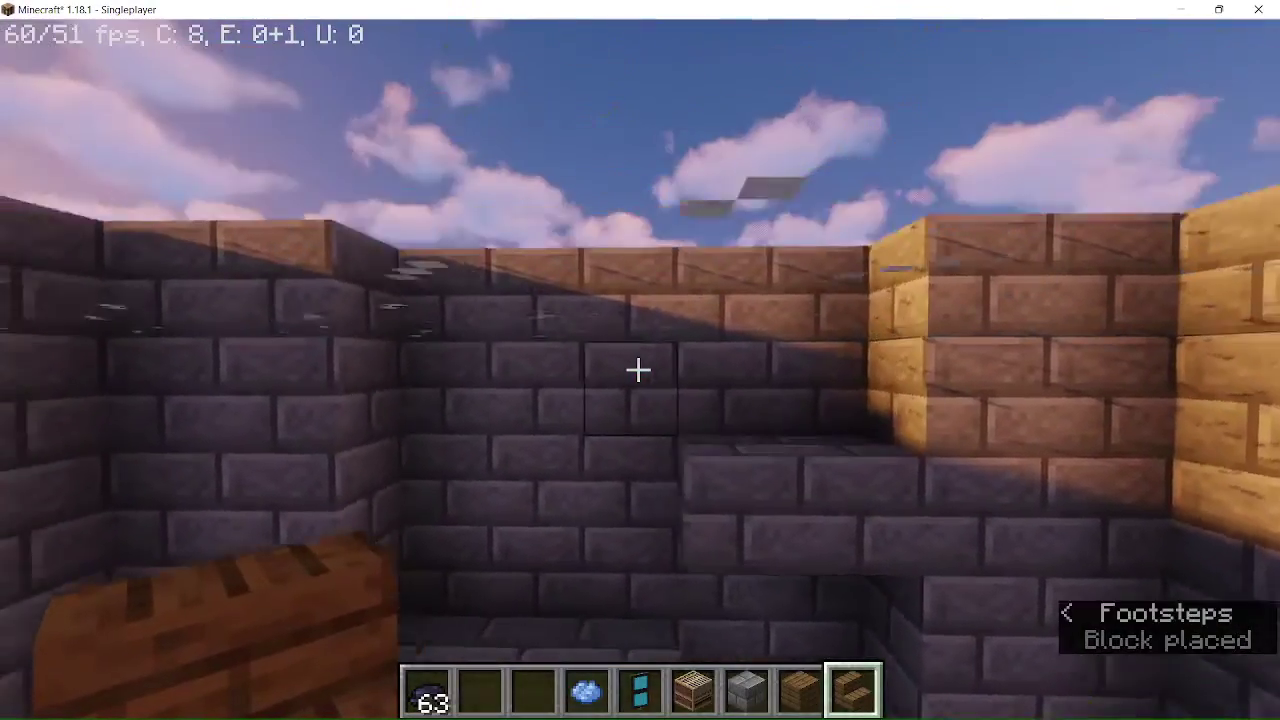
{"action": "scroll", "coordinate": [638, 370], "scroll_direction": "up", "scroll_amount": 4}
{"action": "scroll", "coordinate": [638, 370], "scroll_direction": "down", "scroll_amount": 1}
{"action": "scroll", "coordinate": [638, 370], "scroll_direction": "up", "scroll_amount": 1}
{"action": "scroll", "coordinate": [638, 370], "scroll_direction": "up", "scroll_amount": 2}
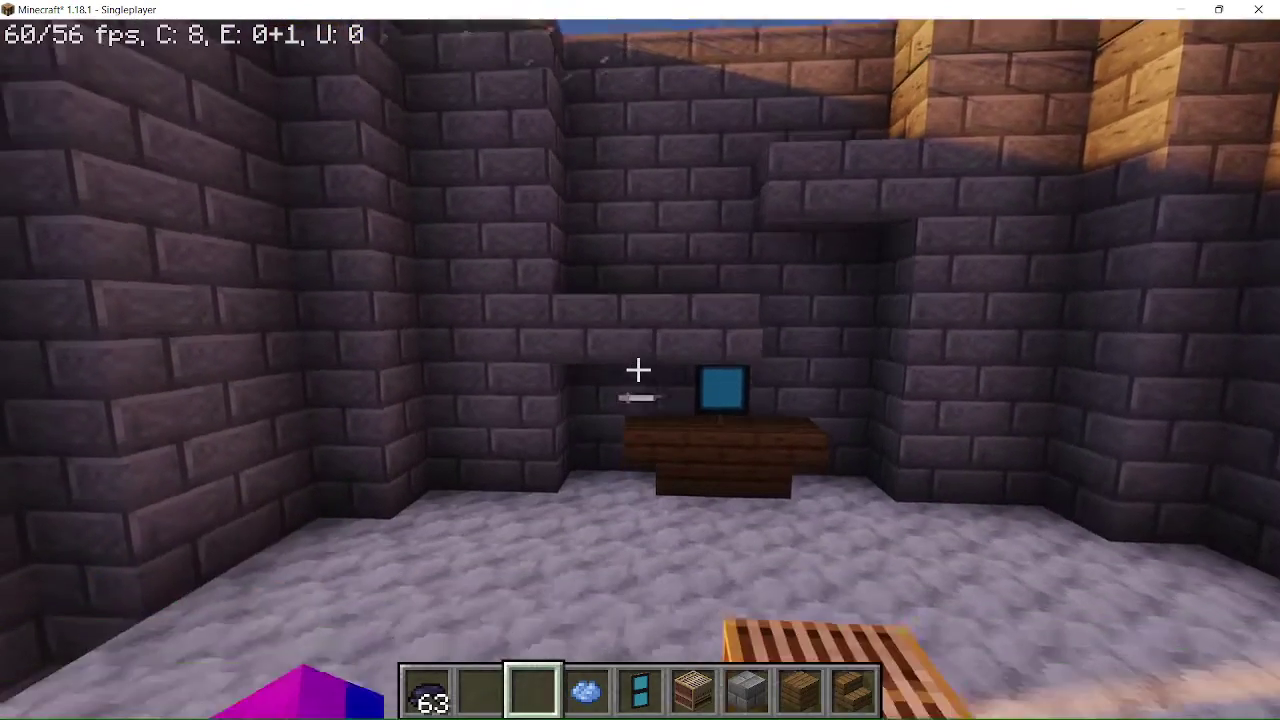
{"action": "key", "text": "e"}
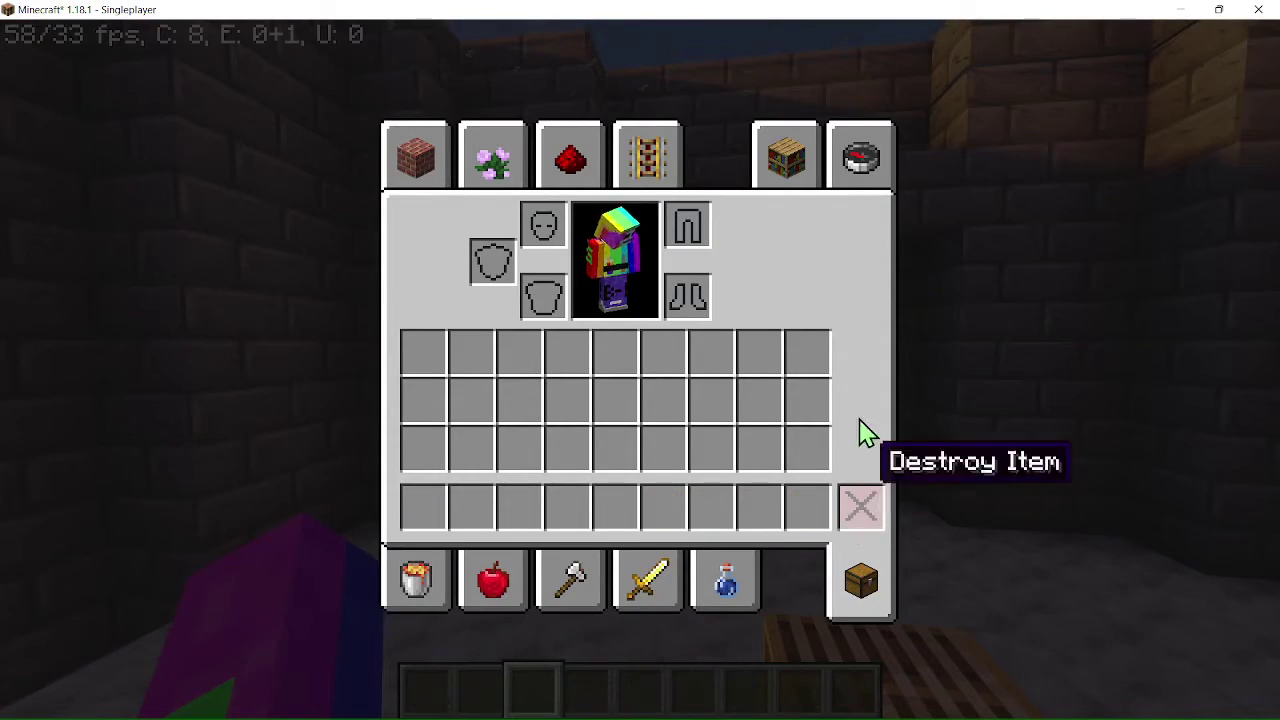
Step: Search flower pot, candle, turtle egg and azalea into the hotbar, then hold the candle
{"action": "left_click", "coordinate": [857, 175]}
{"action": "type", "text": "flo"}
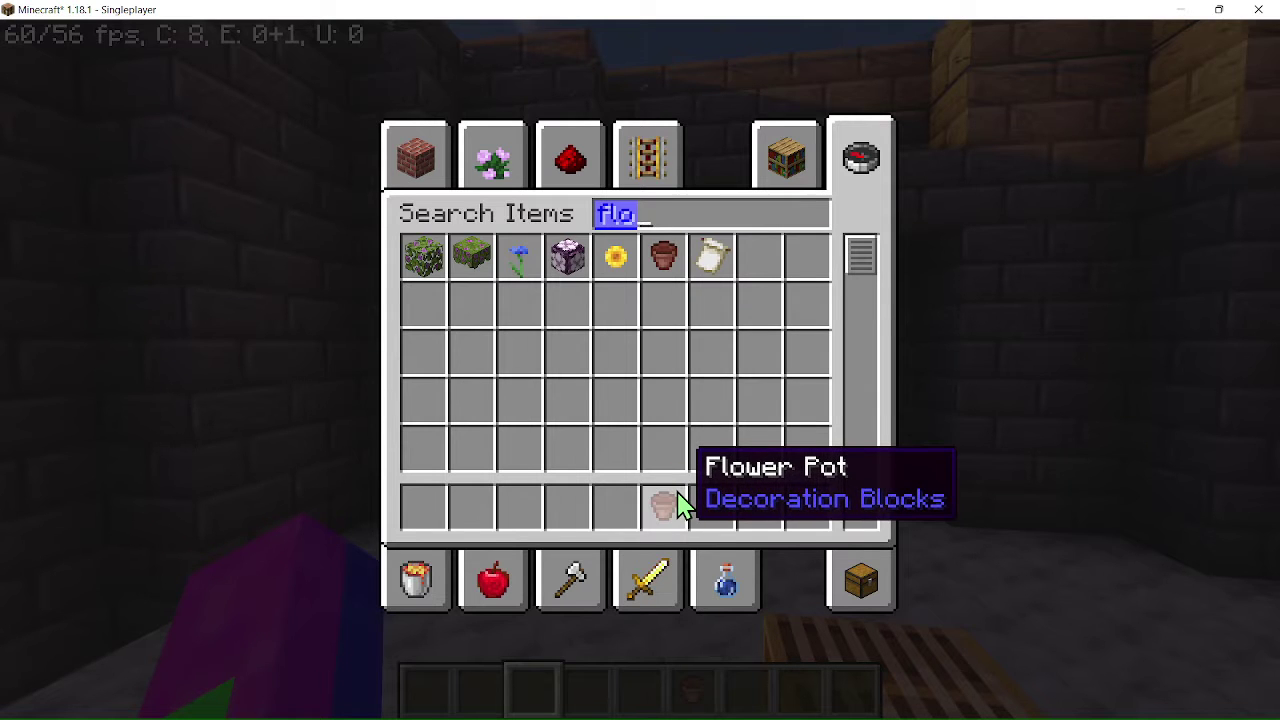
{"action": "key", "text": "BackSpace"}
{"action": "type", "text": "can"}
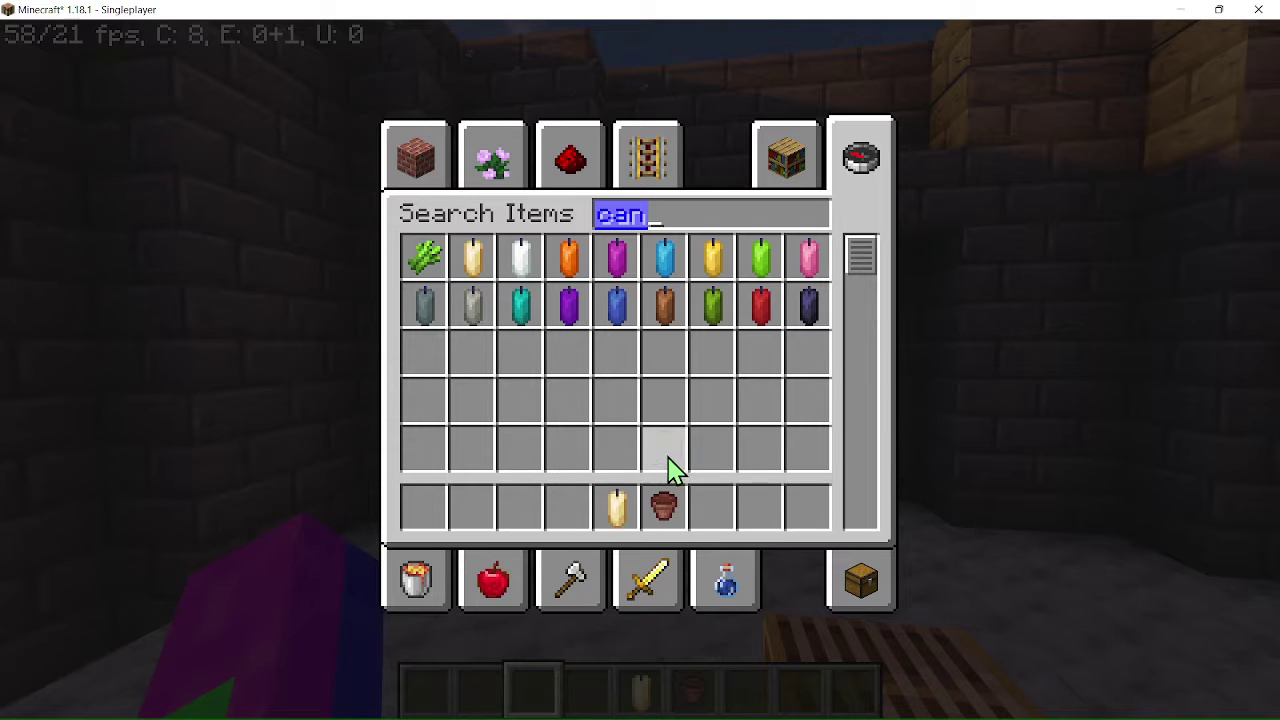
{"action": "key", "text": "BackSpace"}
{"action": "type", "text": "tur"}
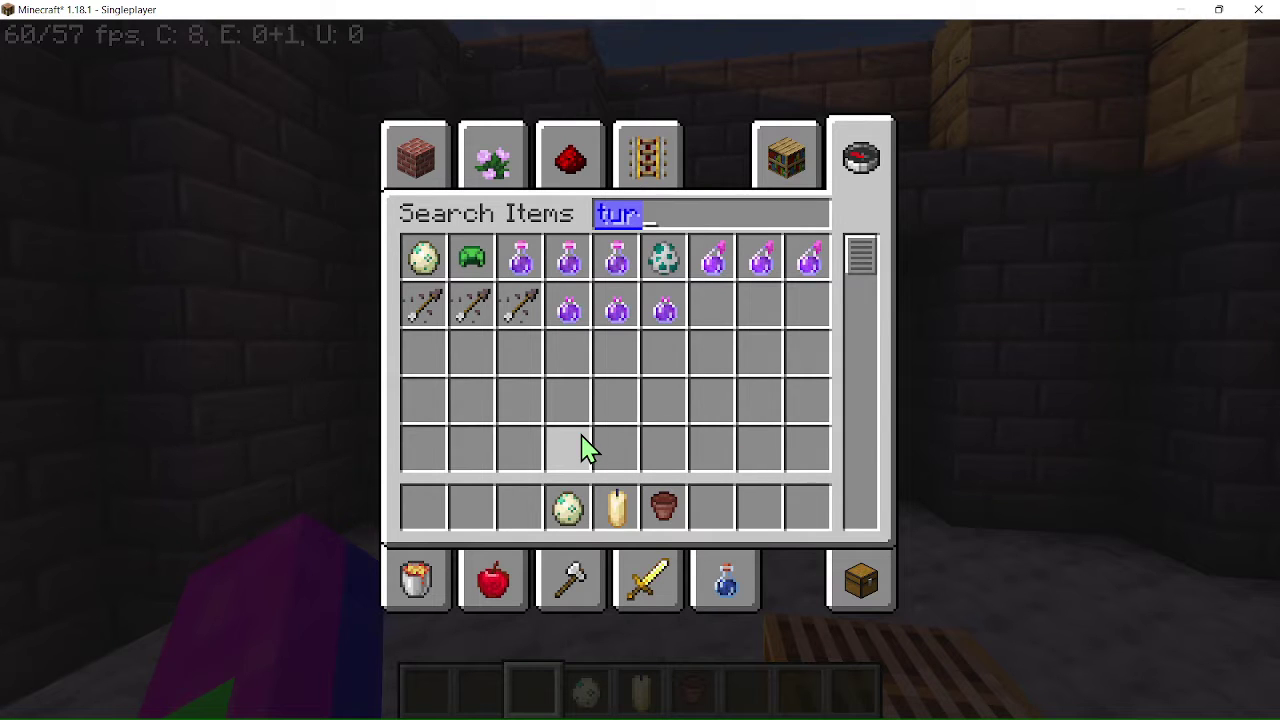
{"action": "key", "text": "BackSpace"}
{"action": "type", "text": "a"}
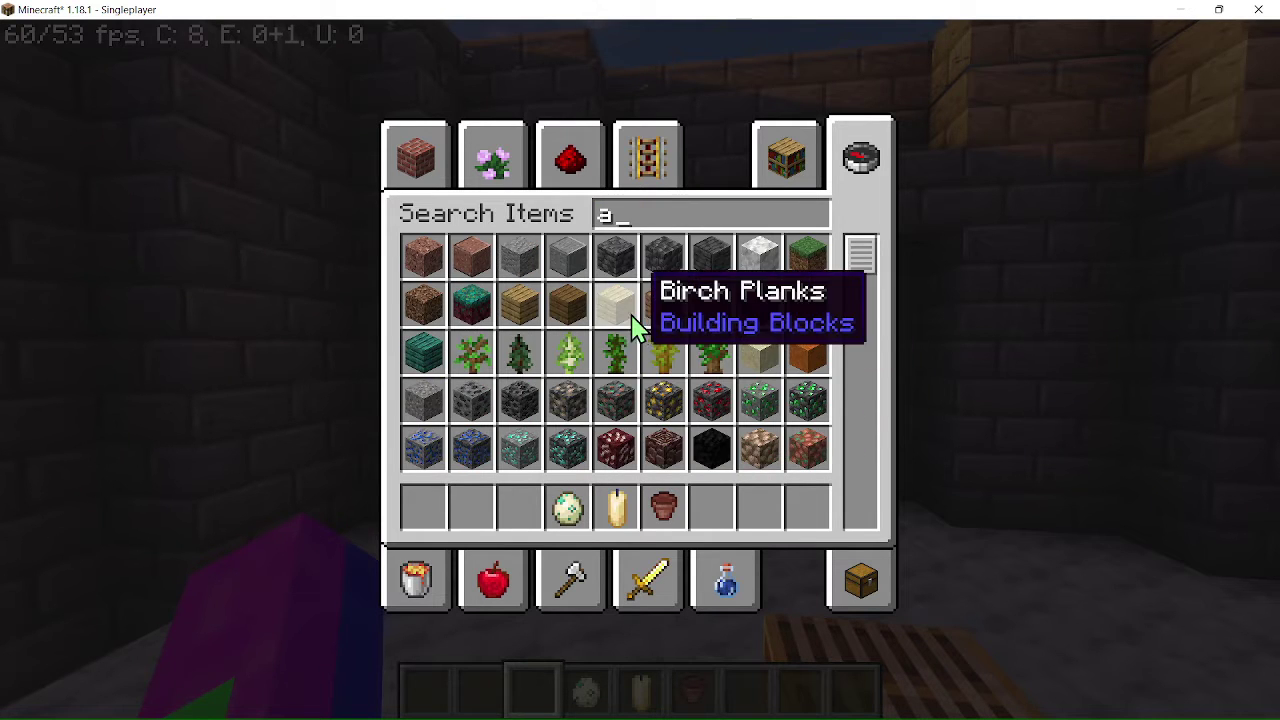
{"action": "type", "text": "z"}
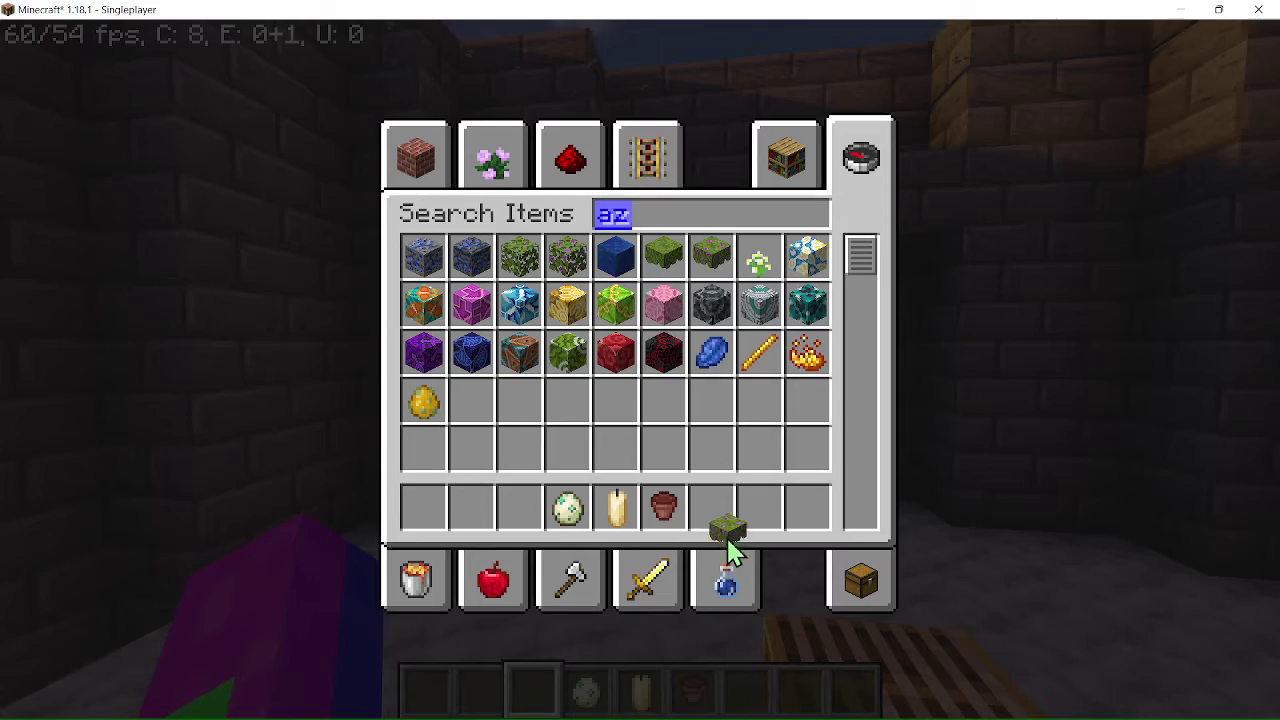
{"action": "key", "text": "Escape"}
{"action": "scroll", "coordinate": [640, 360], "scroll_direction": "down", "scroll_amount": 2}
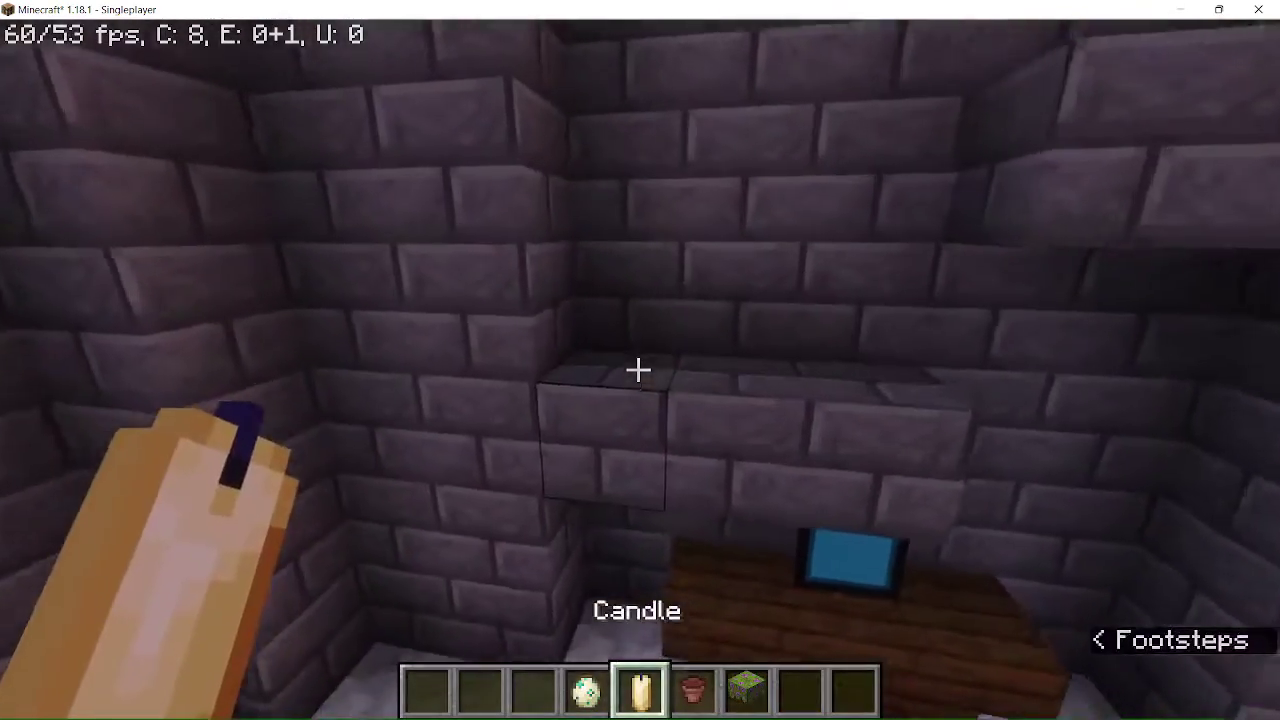
Step: Place candles, a potted azalea and a single turtle egg on the wall ledge
{"action": "right_click", "coordinate": [638, 370]}
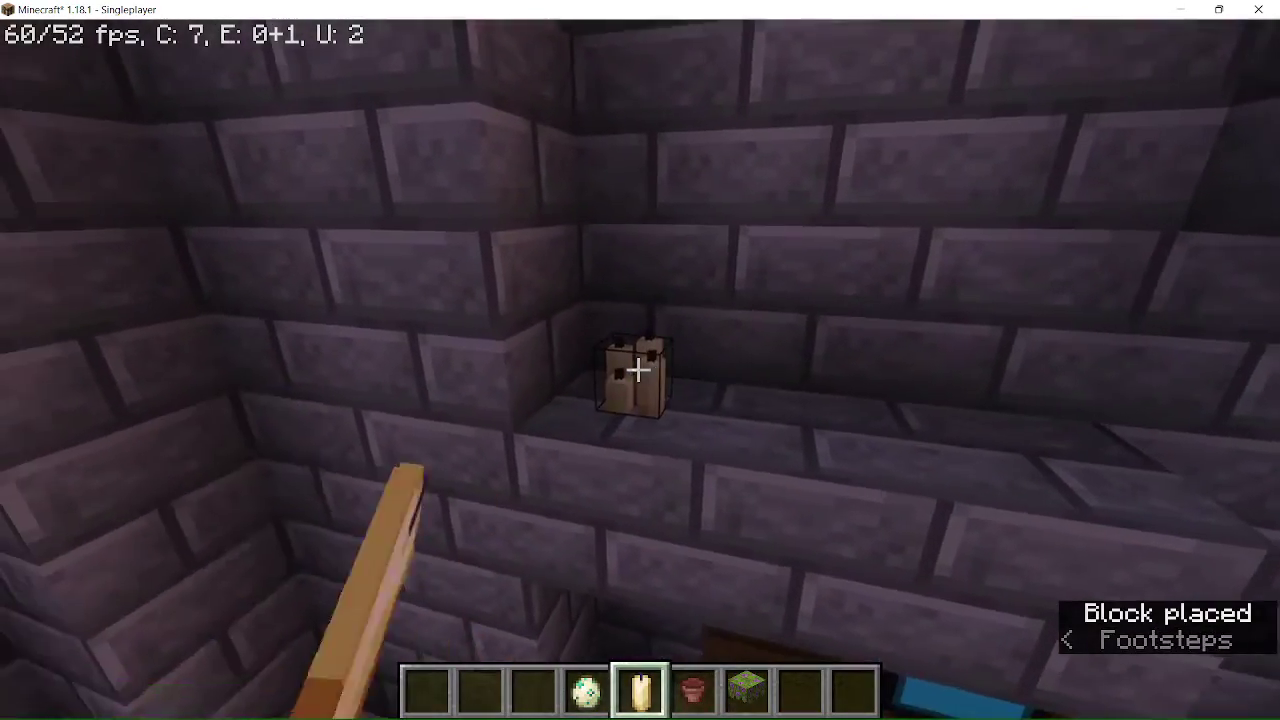
{"action": "scroll", "coordinate": [638, 370], "scroll_direction": "down", "scroll_amount": 2}
{"action": "scroll", "coordinate": [638, 370], "scroll_direction": "up", "scroll_amount": 1}
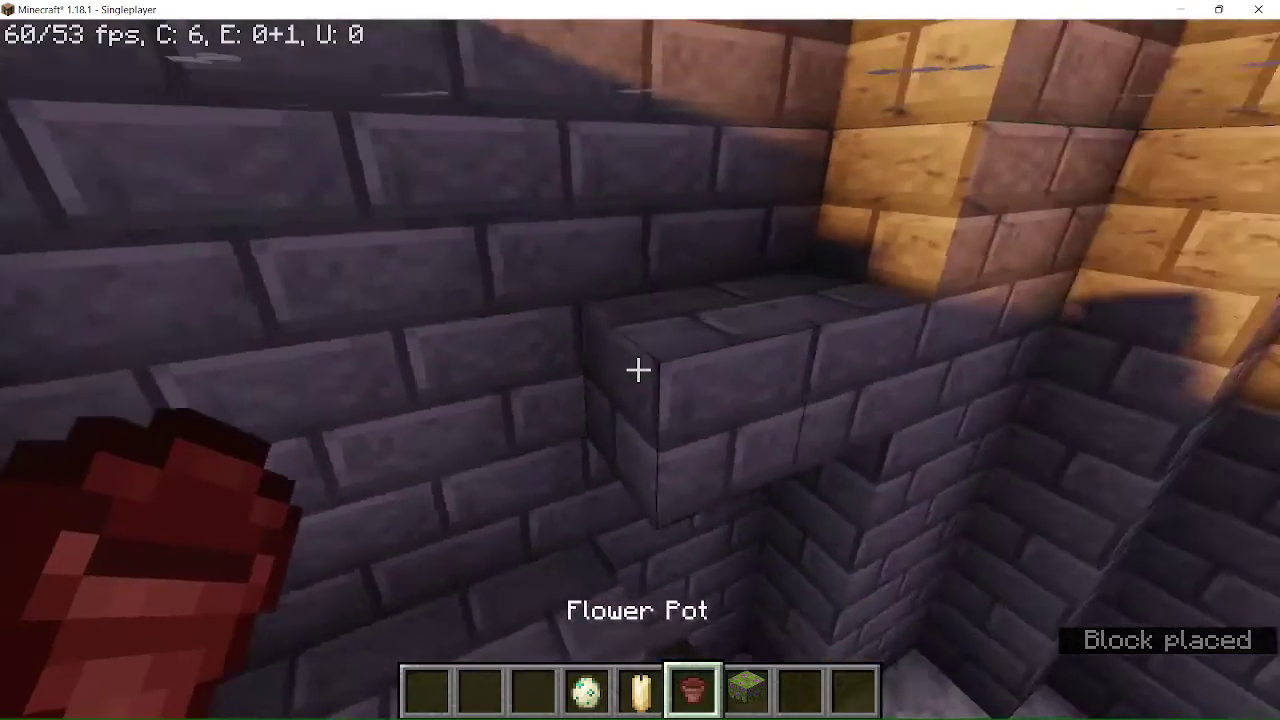
{"action": "right_click", "coordinate": [638, 370]}
{"action": "scroll", "coordinate": [638, 370], "scroll_direction": "down", "scroll_amount": 1}
{"action": "right_click", "coordinate": [638, 370]}
{"action": "scroll", "coordinate": [638, 370], "scroll_direction": "up", "scroll_amount": 1}
{"action": "scroll", "coordinate": [638, 370], "scroll_direction": "up", "scroll_amount": 2}
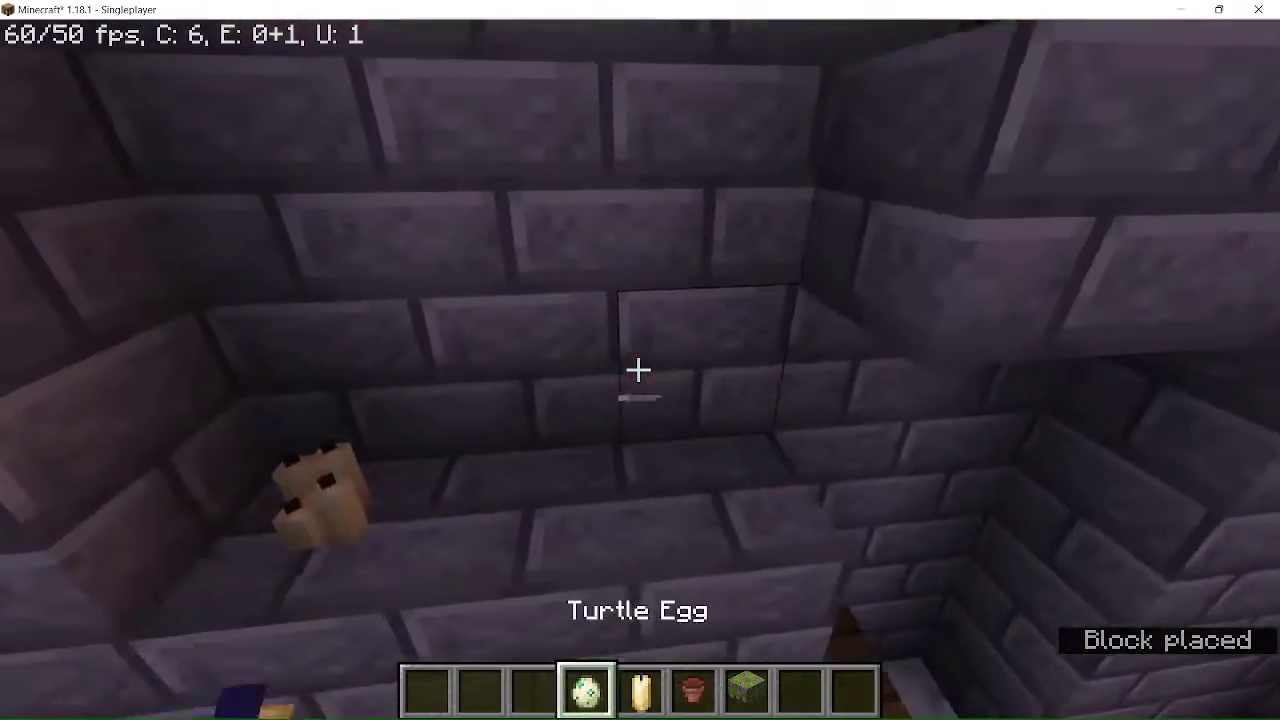
{"action": "right_click", "coordinate": [638, 370]}
{"action": "right_click", "coordinate": [638, 370]}
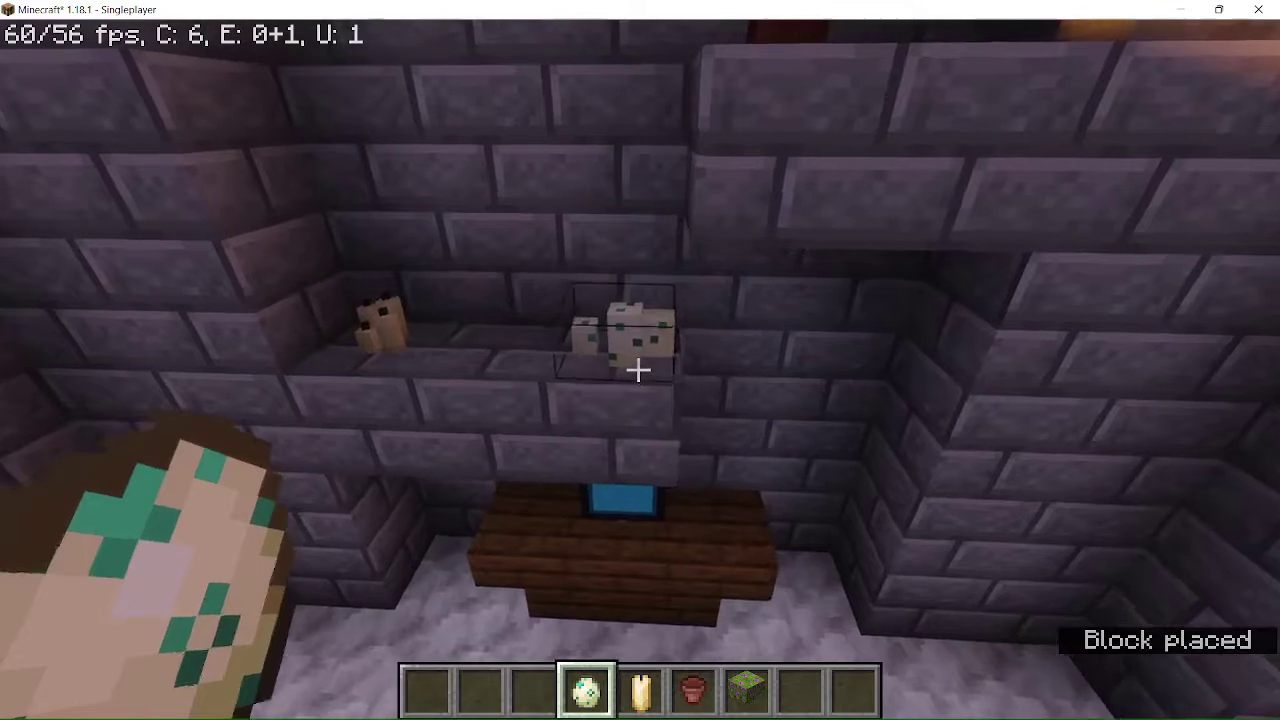
{"action": "scroll", "coordinate": [638, 370], "scroll_direction": "up", "scroll_amount": 1}
{"action": "left_click", "coordinate": [638, 370]}
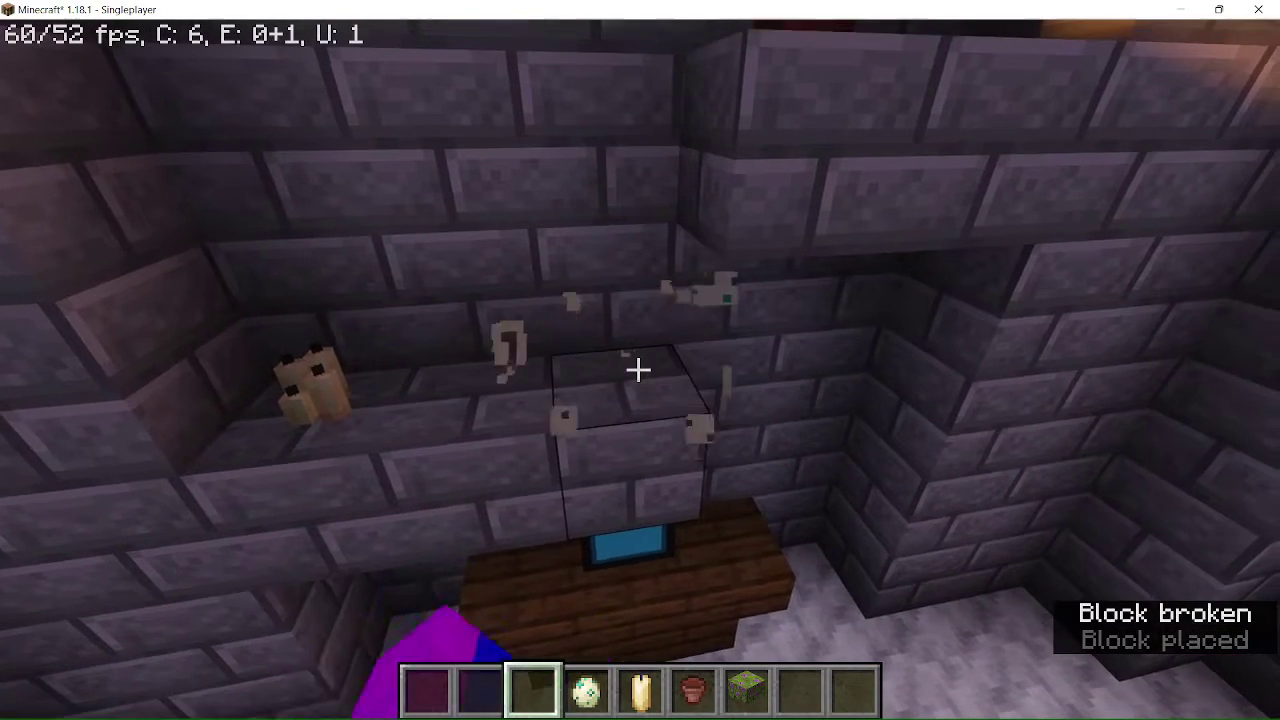
{"action": "scroll", "coordinate": [638, 370], "scroll_direction": "down", "scroll_amount": 1}
{"action": "right_click", "coordinate": [638, 370]}
Step: Light the ledge candles with flint and steel, discard it, and break a stray floor block
{"action": "key", "text": "e"}
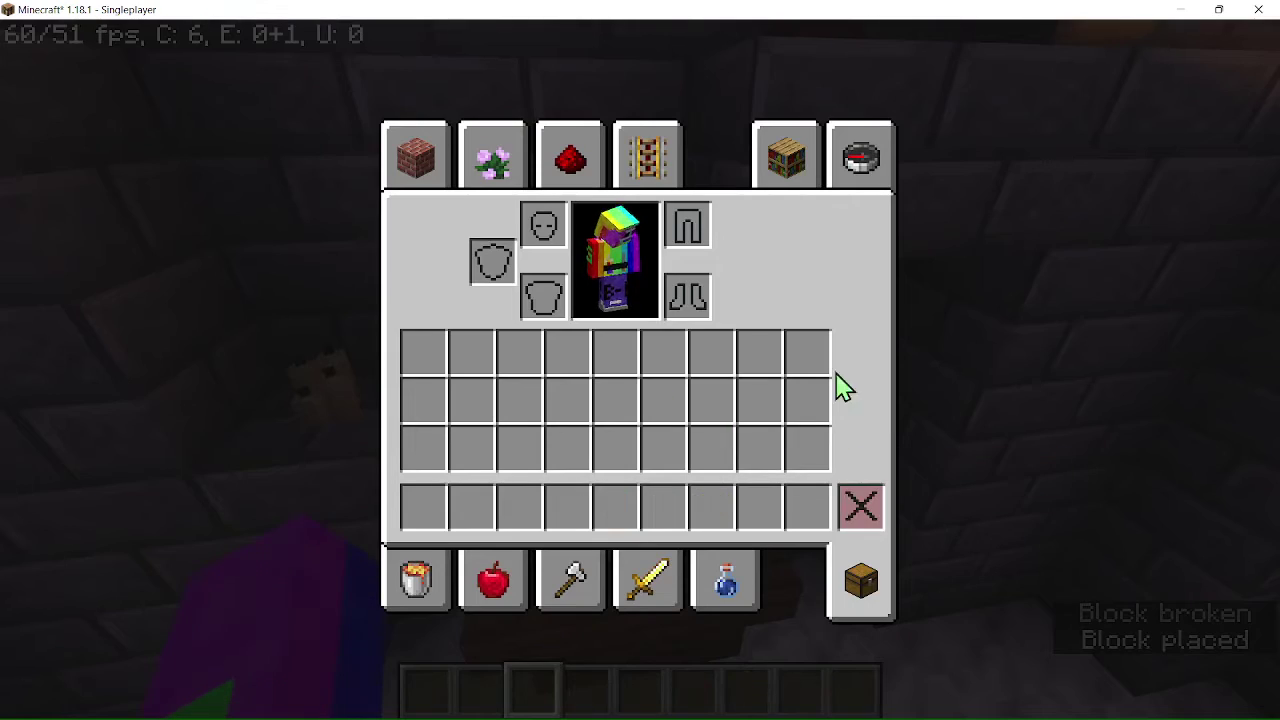
{"action": "left_click", "coordinate": [861, 160]}
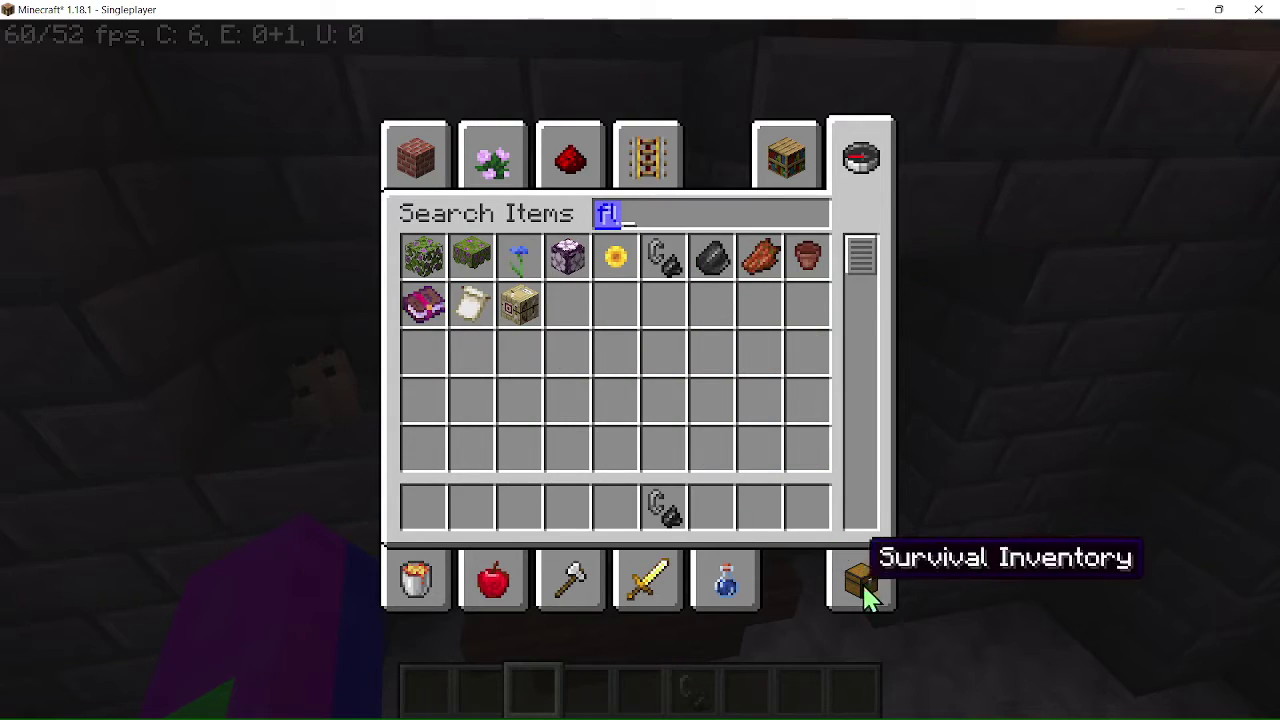
{"action": "key", "text": "Escape"}
{"action": "scroll", "coordinate": [638, 370], "scroll_direction": "down", "scroll_amount": 2}
{"action": "right_click", "coordinate": [638, 370]}
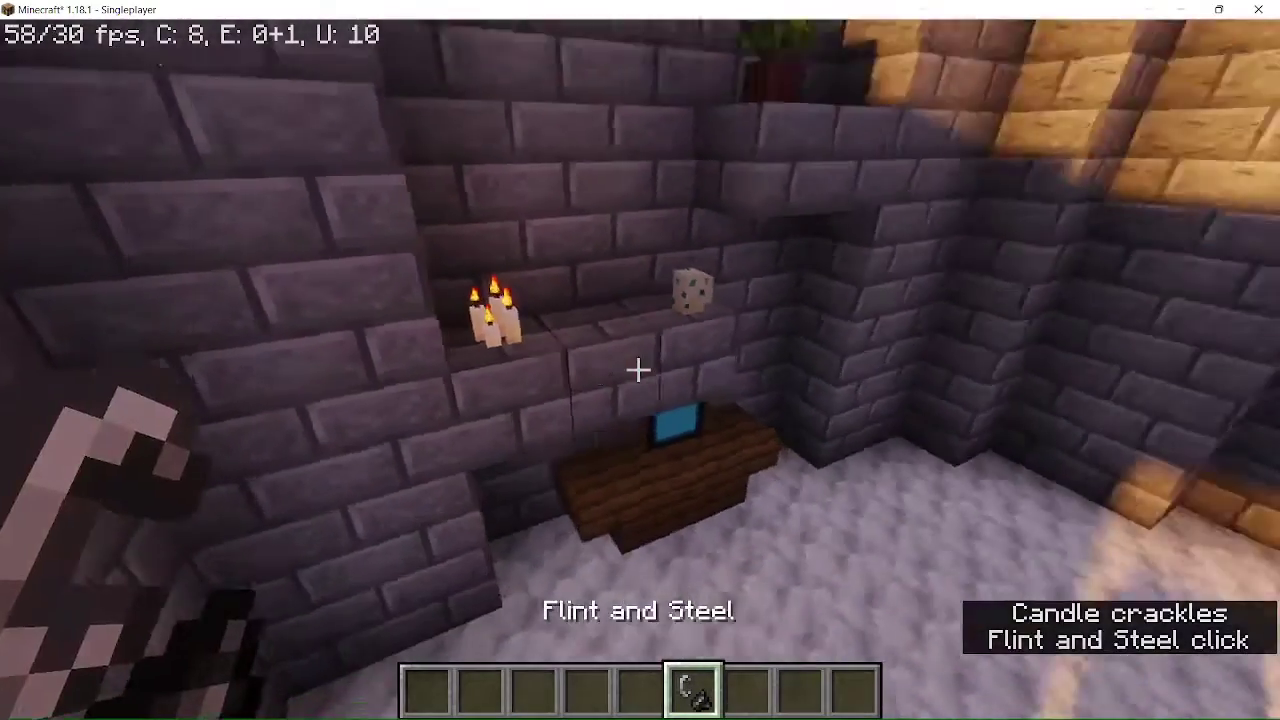
{"action": "key", "text": "e"}
{"action": "left_click", "coordinate": [846, 520], "text": "shift"}
{"action": "key", "text": "Escape"}
{"action": "left_click", "coordinate": [640, 360]}
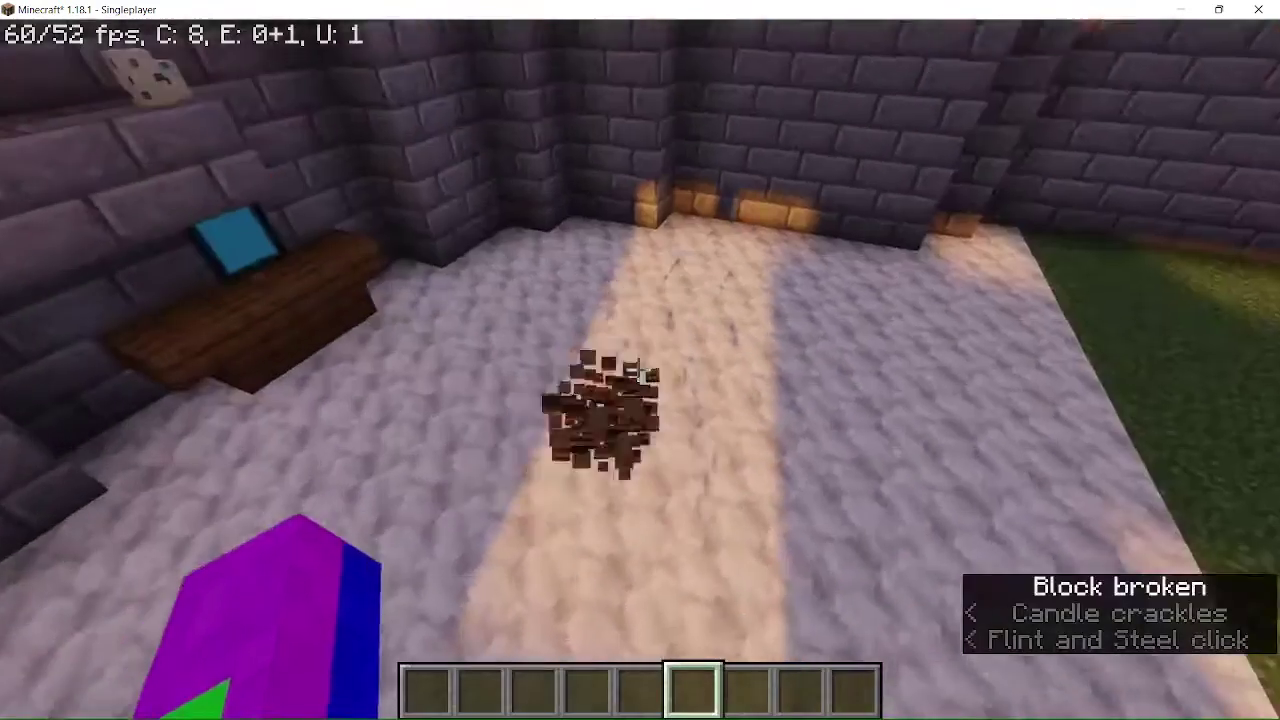
Step: Put waxed oxidized cut copper stairs and block in the hotbar, then start a snow search
{"action": "key", "text": "e"}
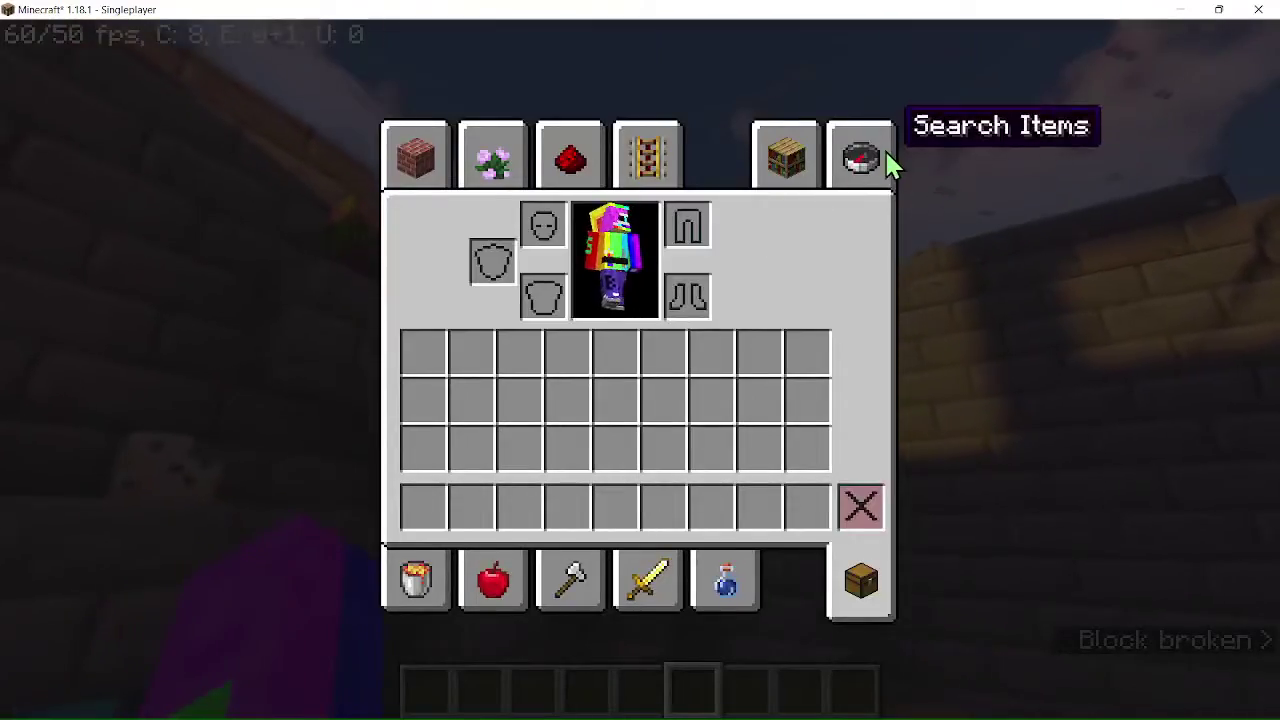
{"action": "left_click", "coordinate": [890, 165]}
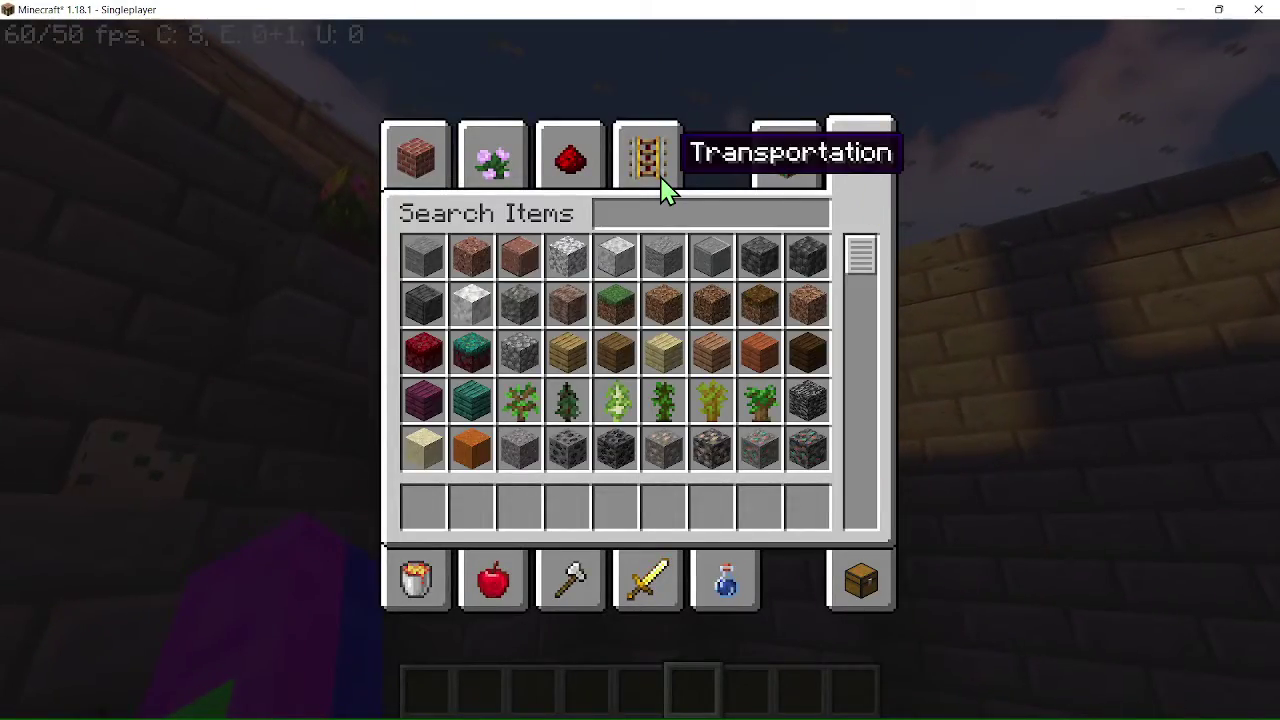
{"action": "type", "text": "copp"}
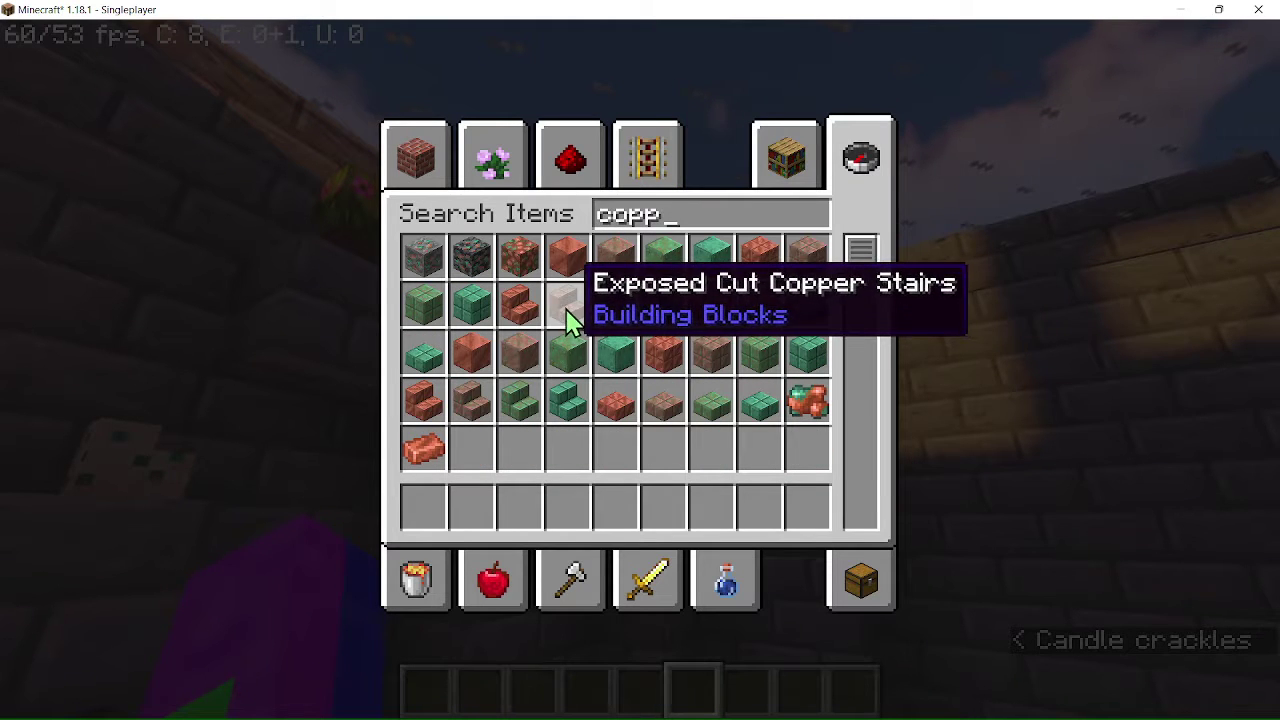
{"action": "left_click", "coordinate": [664, 315]}
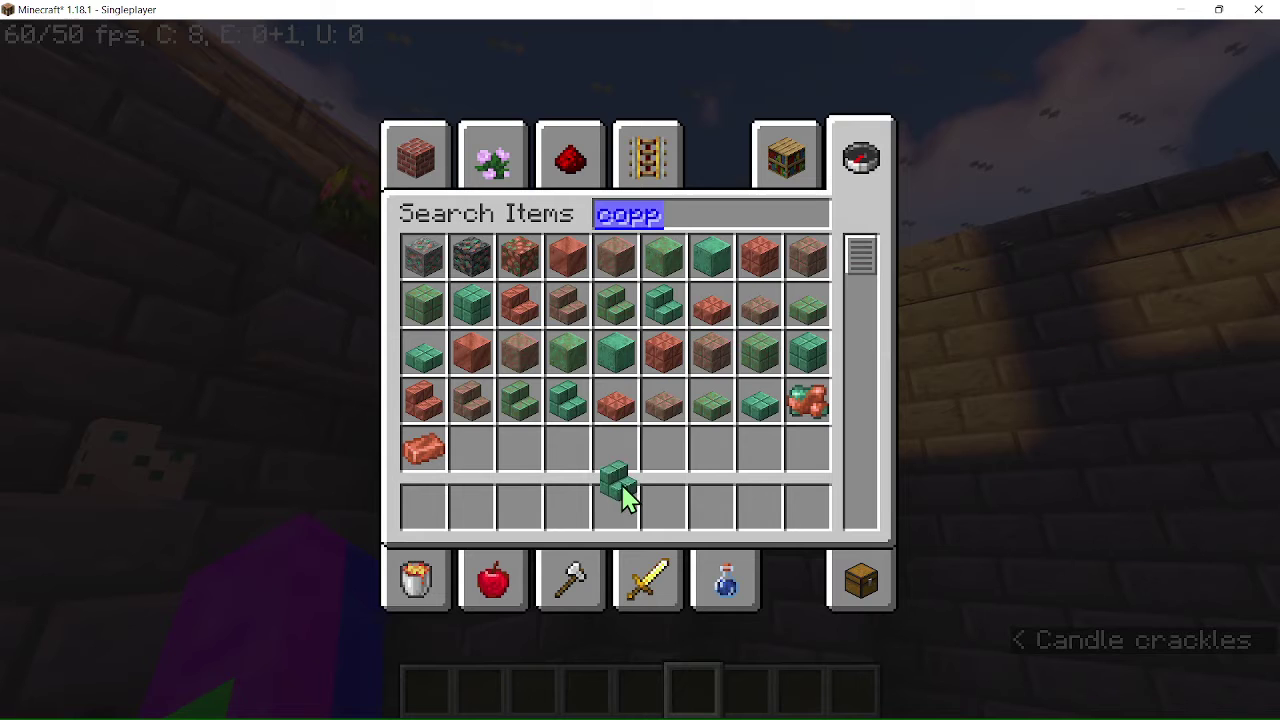
{"action": "left_click", "coordinate": [570, 420]}
{"action": "left_click", "coordinate": [568, 507]}
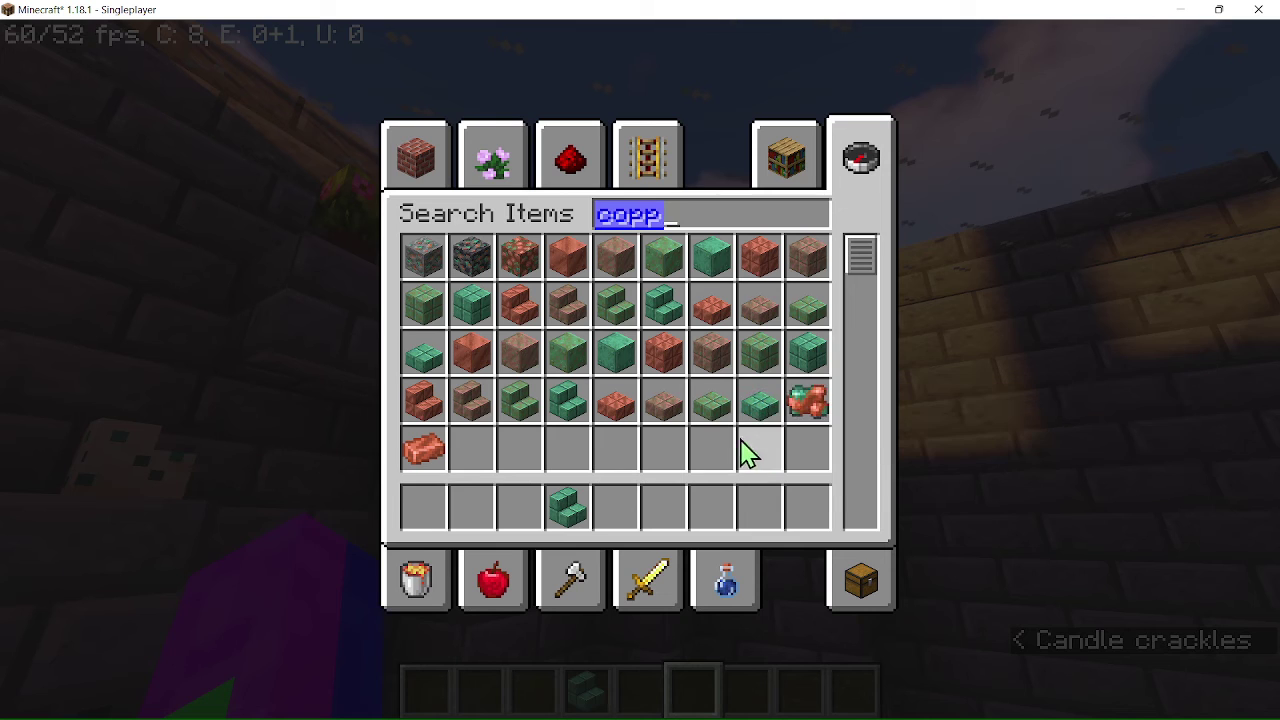
{"action": "left_click", "coordinate": [805, 372]}
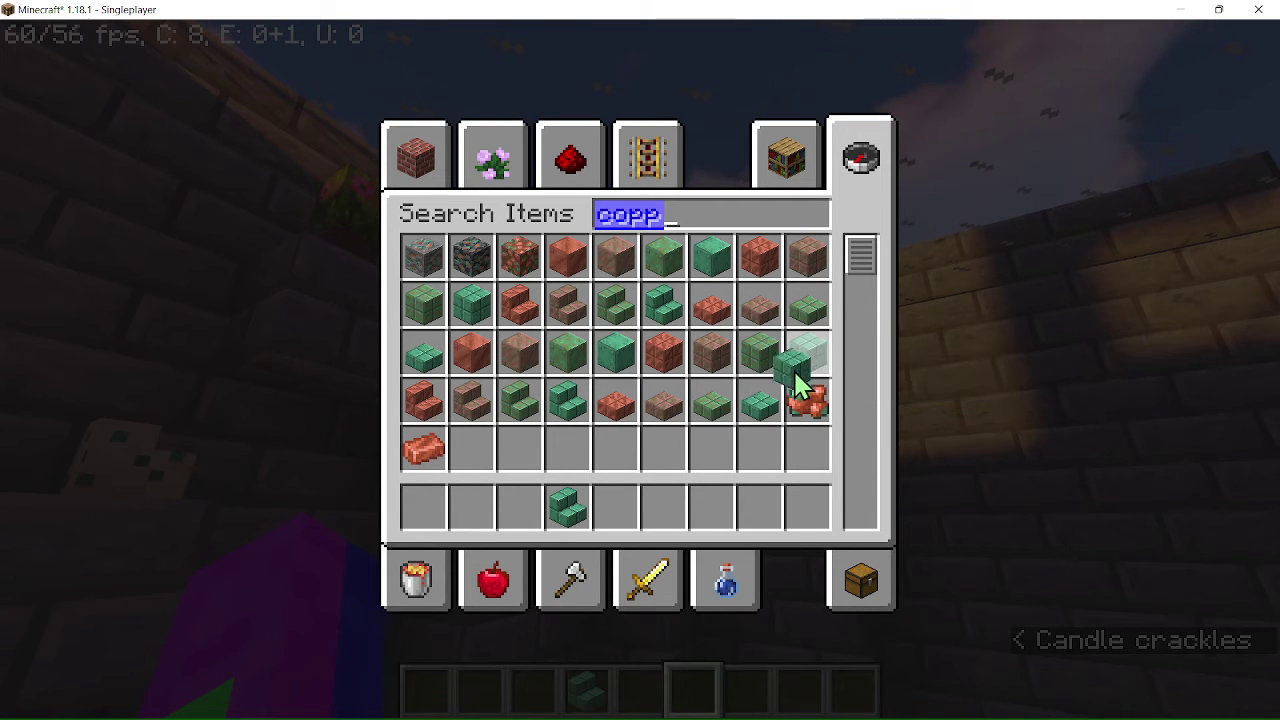
{"action": "left_click", "coordinate": [568, 500]}
{"action": "key", "text": "BackSpace"}
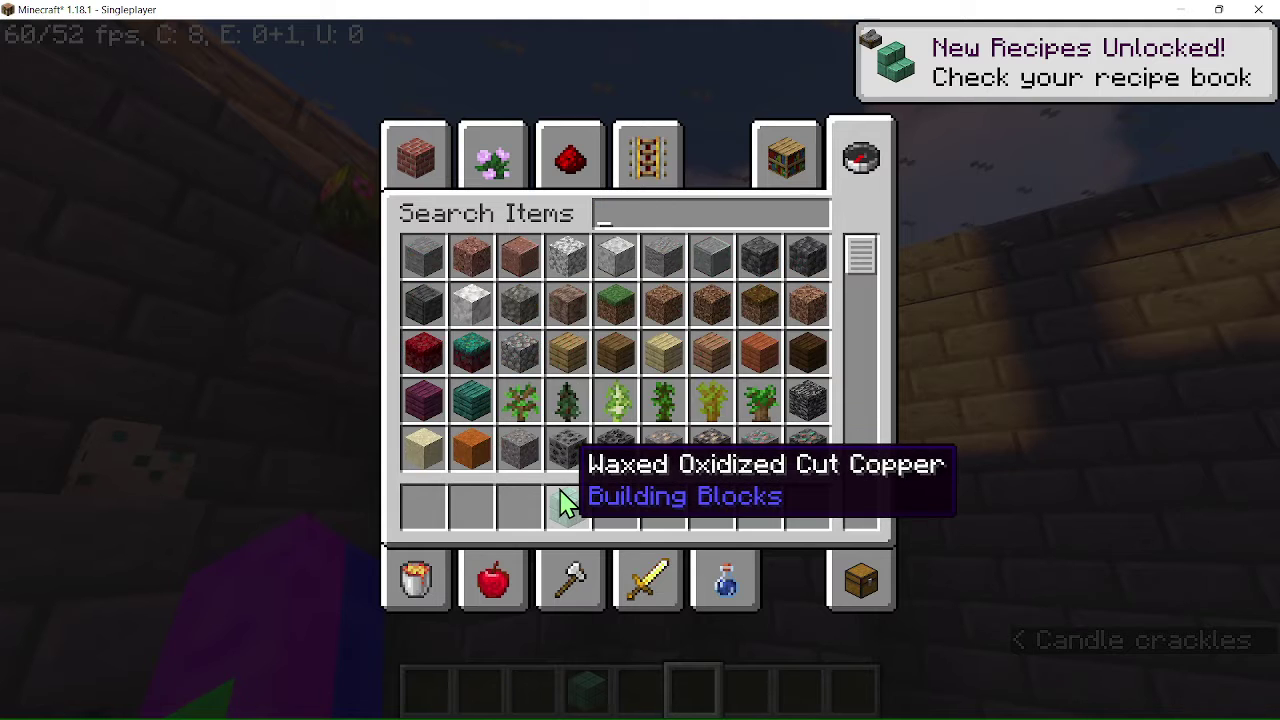
{"action": "type", "text": "snow"}
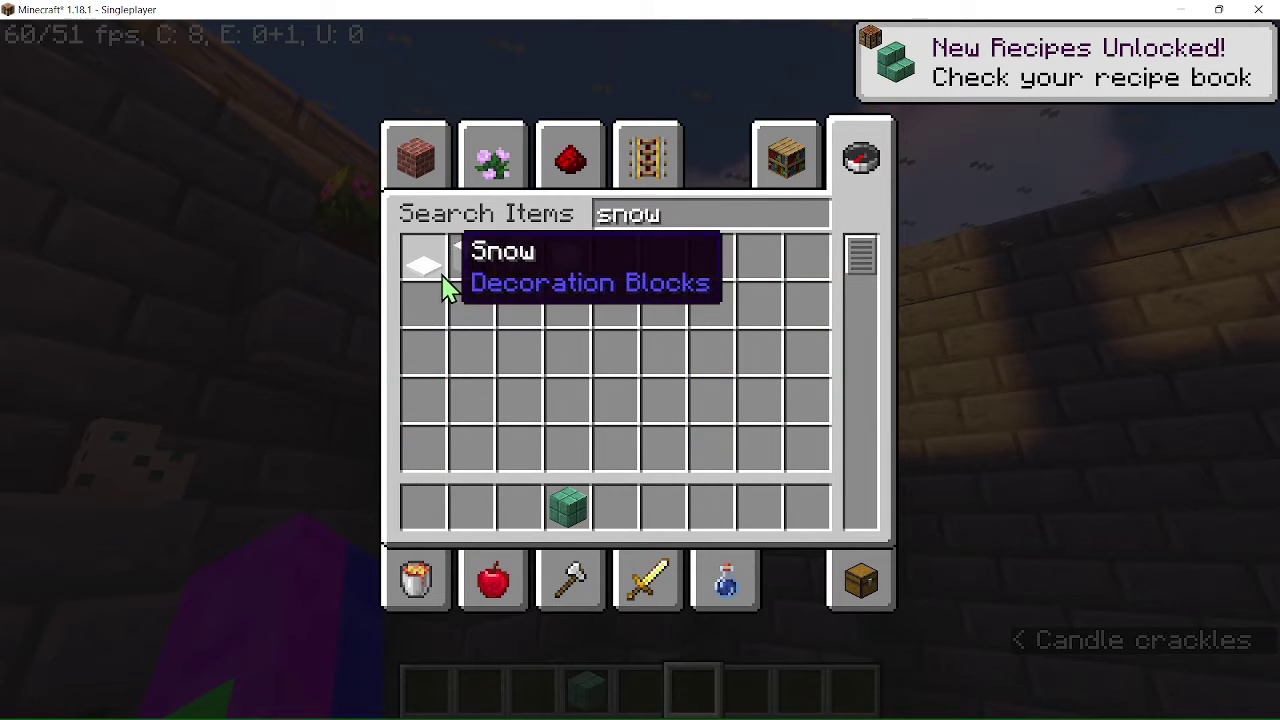
Step: Place waxed copper blocks in a U-shaped couch frame
{"action": "key", "text": "Escape"}
{"action": "scroll", "coordinate": [640, 360], "scroll_direction": "up", "scroll_amount": 1}
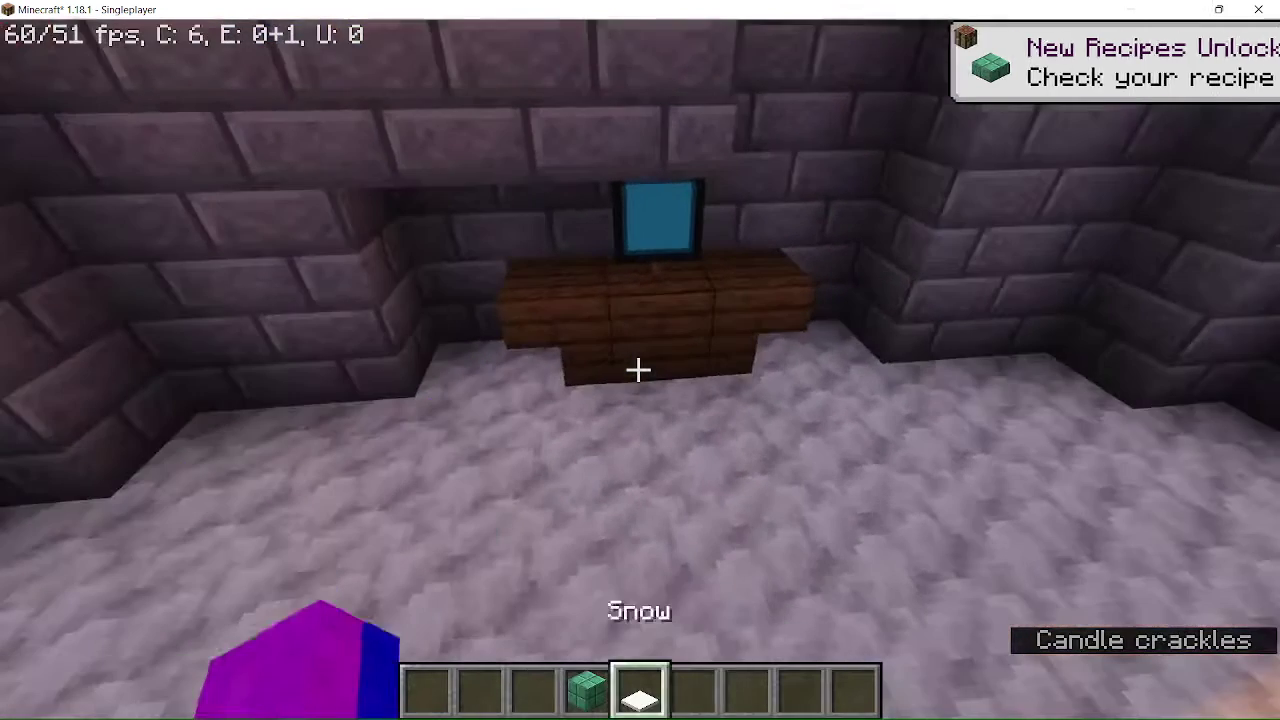
{"action": "scroll", "coordinate": [640, 360], "scroll_direction": "up", "scroll_amount": 1}
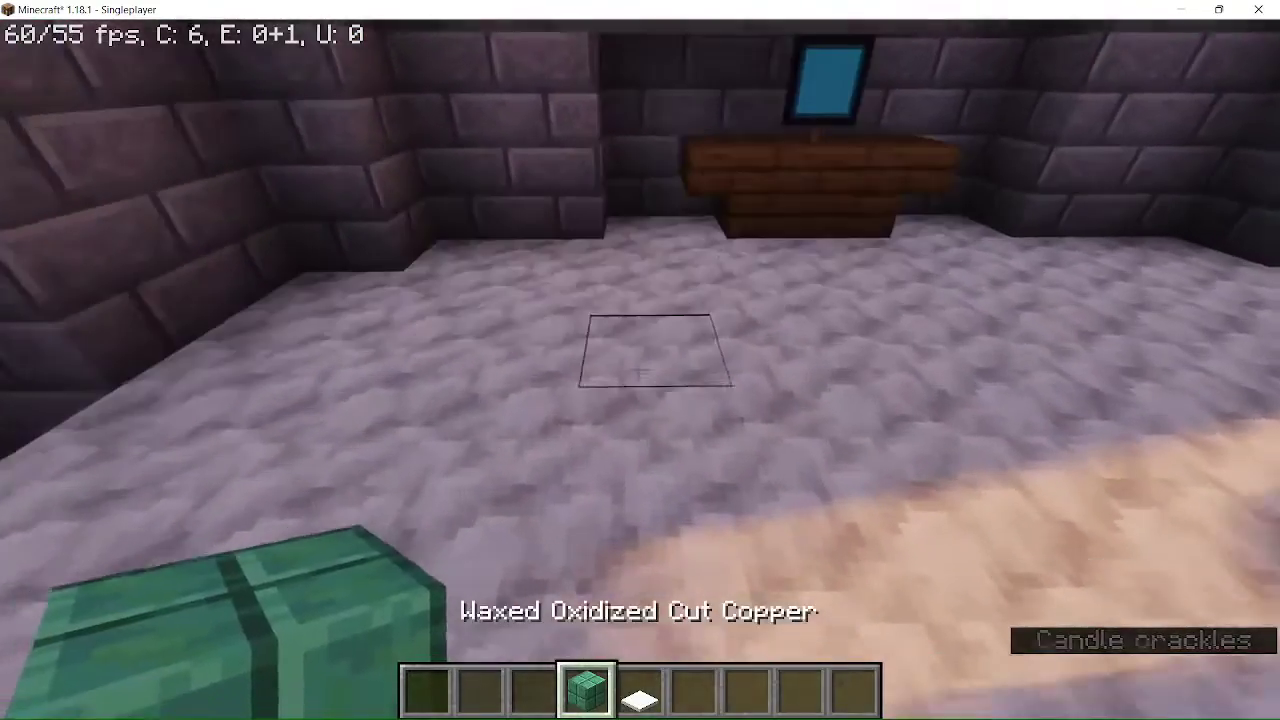
{"action": "right_click", "coordinate": [640, 372]}
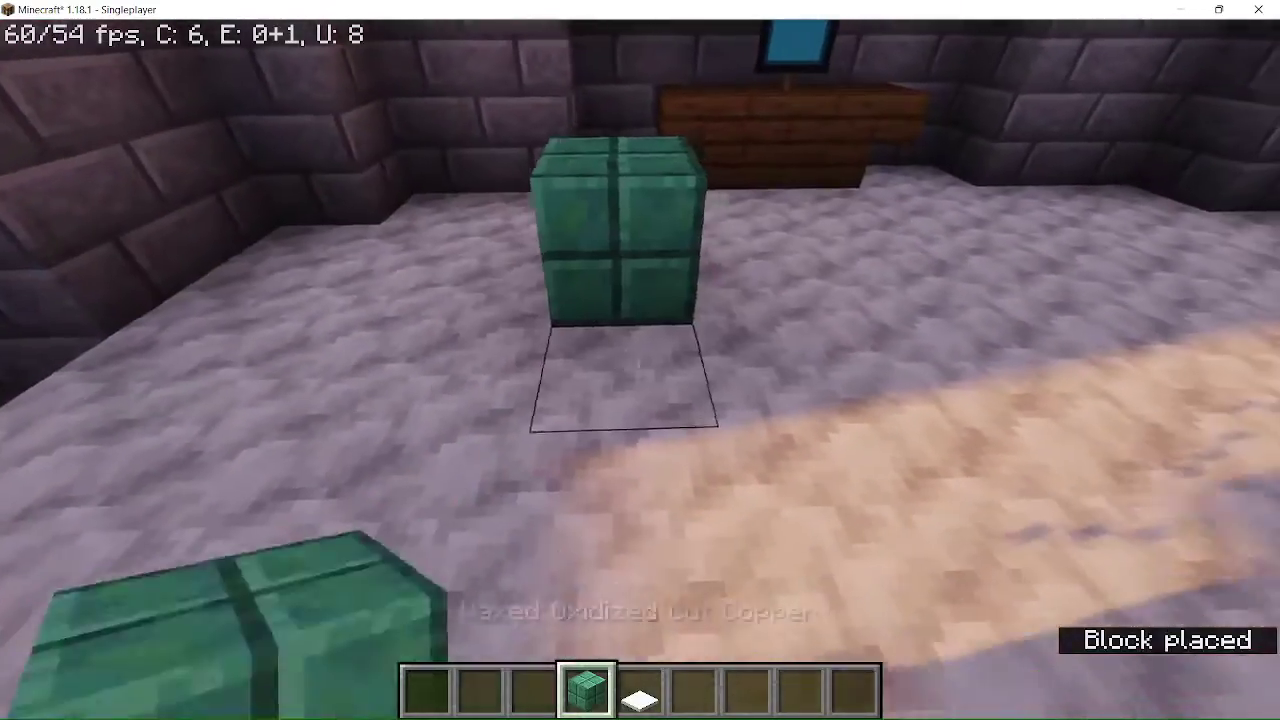
{"action": "right_click", "coordinate": [640, 372]}
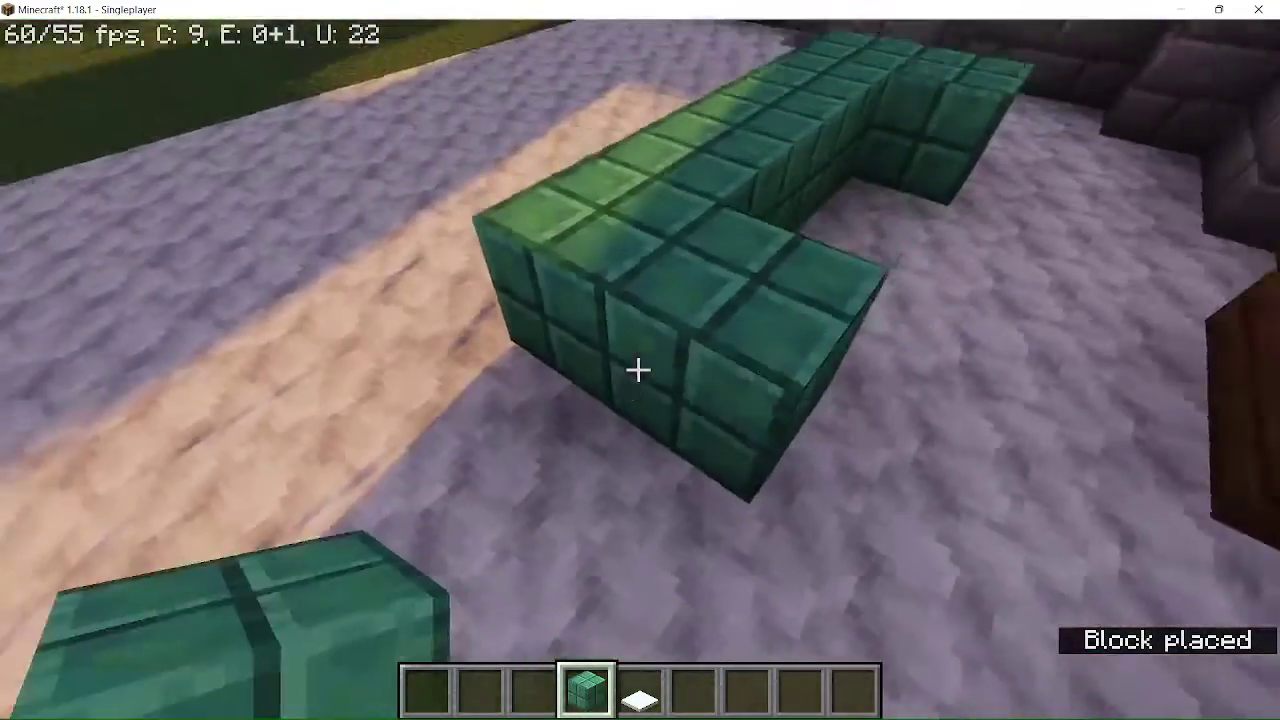
{"action": "scroll", "coordinate": [638, 370], "scroll_direction": "down", "scroll_amount": 1}
Step: Layer snow inside the frame as seat cushions, removing extra layers to level it
{"action": "right_click", "coordinate": [638, 370]}
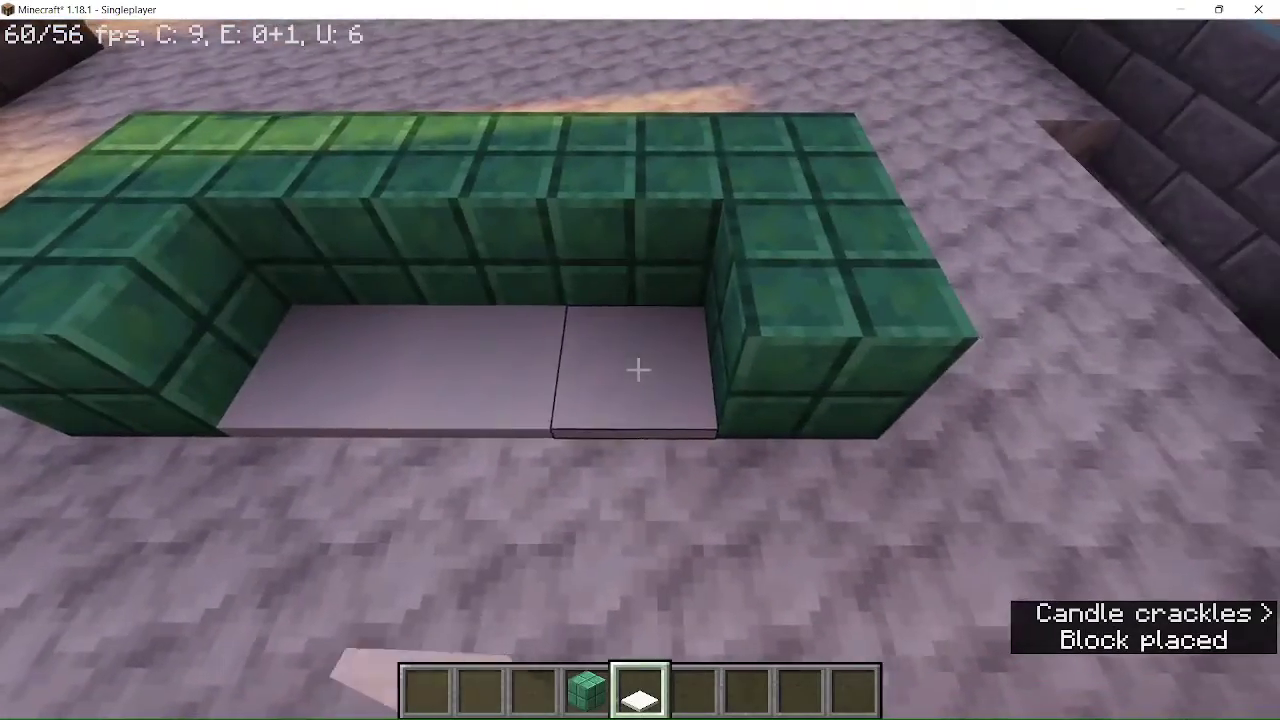
{"action": "right_click", "coordinate": [638, 370]}
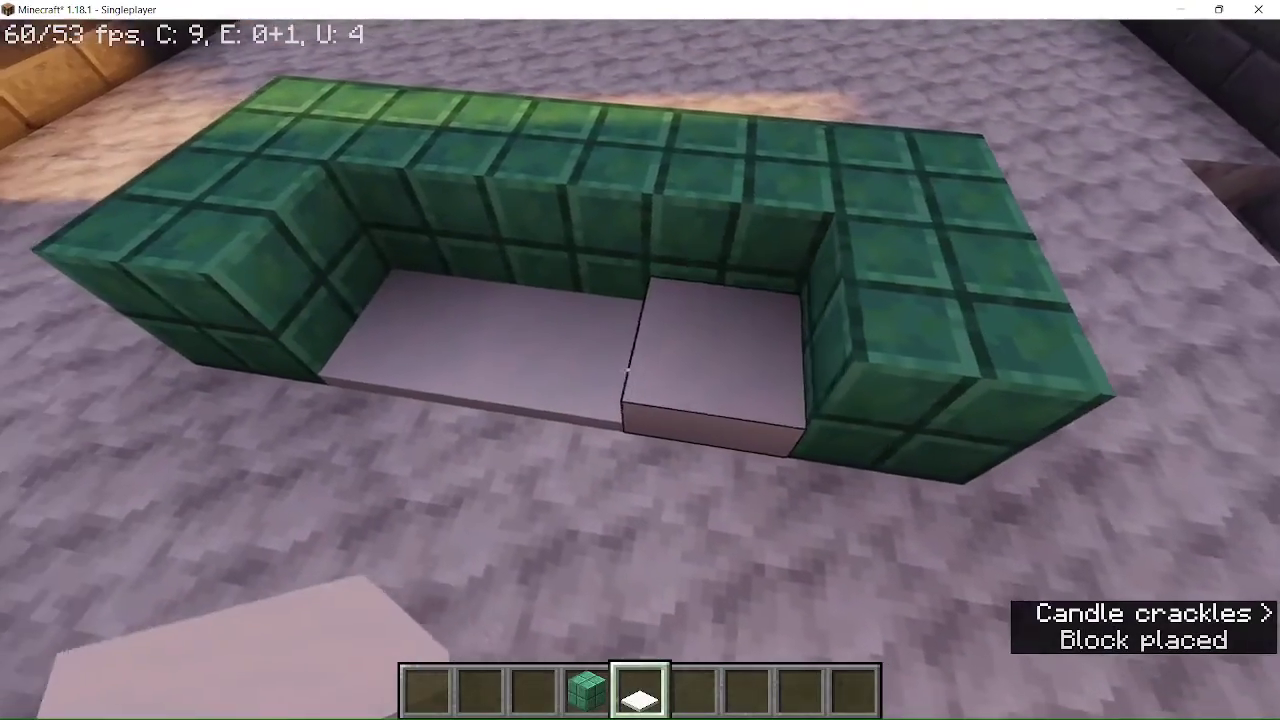
{"action": "right_click", "coordinate": [638, 370]}
{"action": "left_click", "coordinate": [638, 370]}
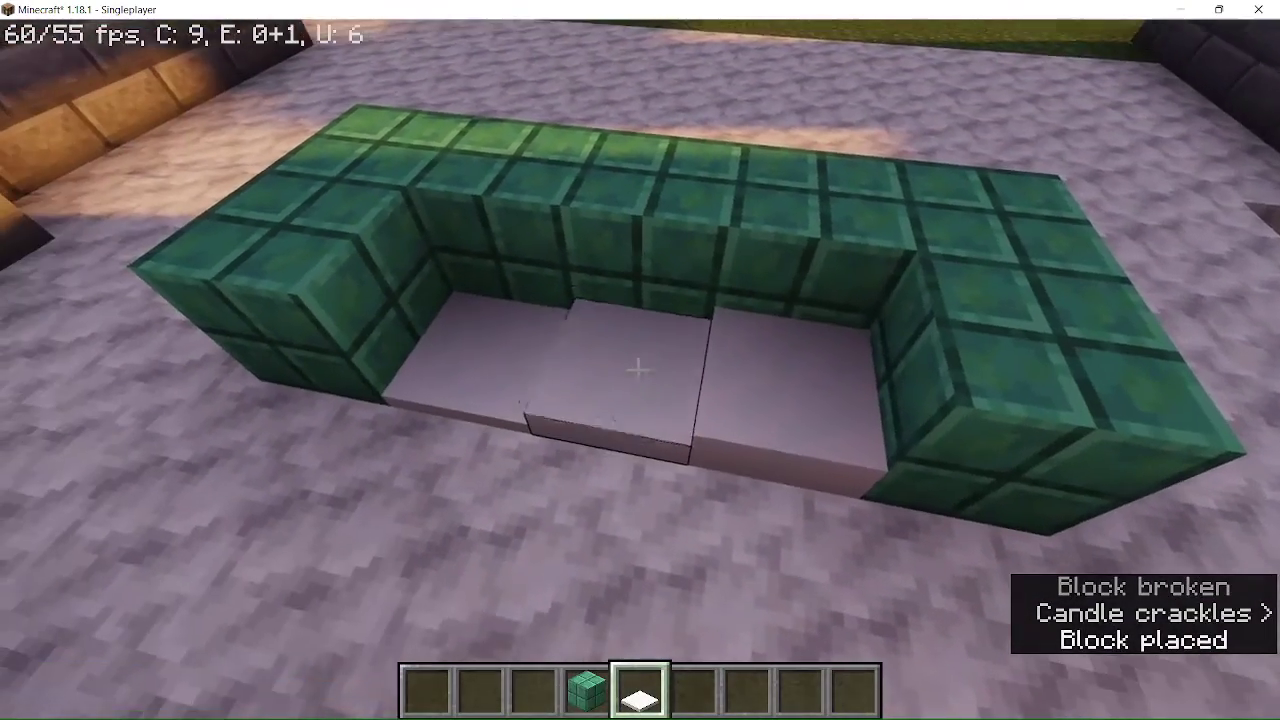
{"action": "right_click", "coordinate": [638, 370]}
{"action": "right_click", "coordinate": [638, 370]}
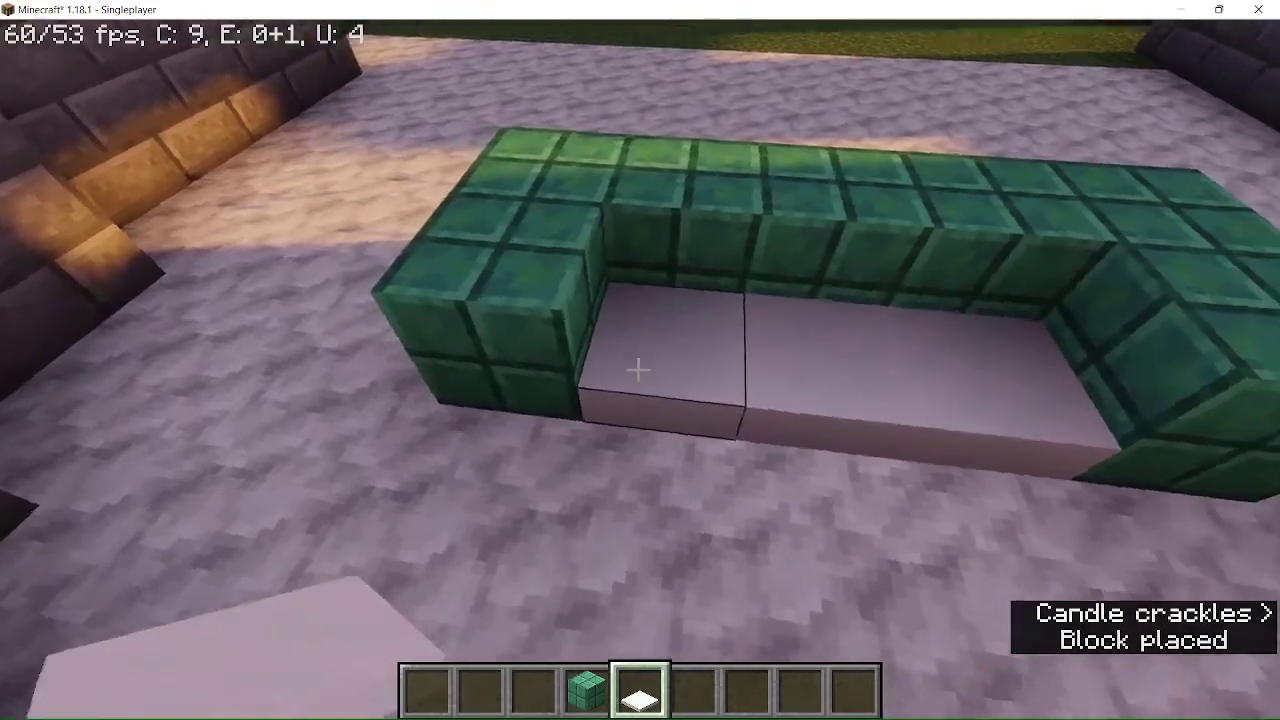
{"action": "key", "text": "w"}
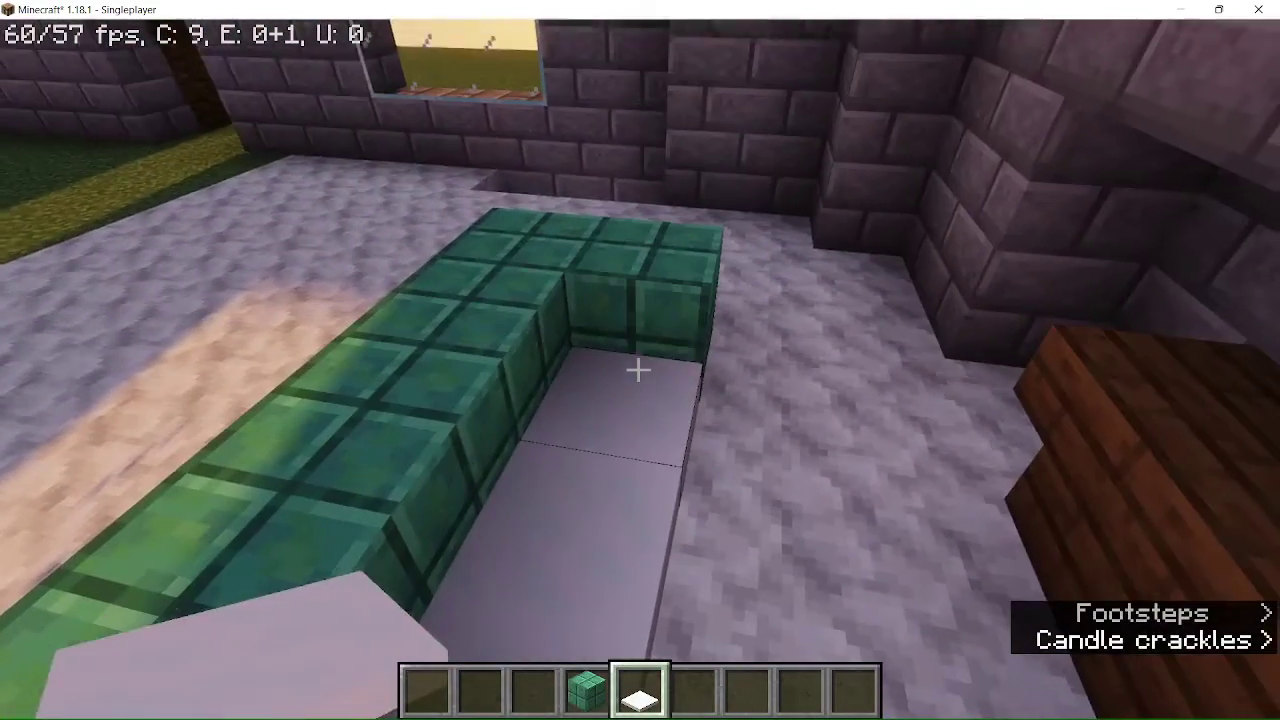
{"action": "right_click", "coordinate": [638, 370]}
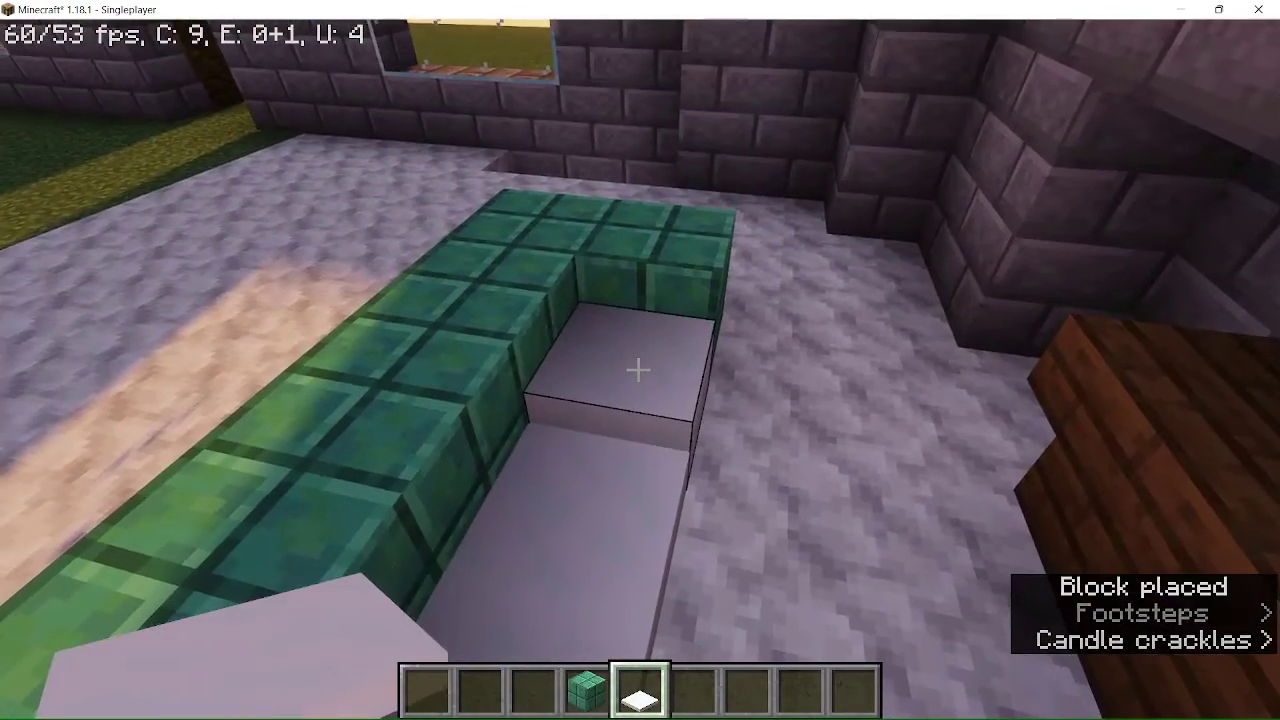
{"action": "key", "text": "w"}
{"action": "key", "text": "s"}
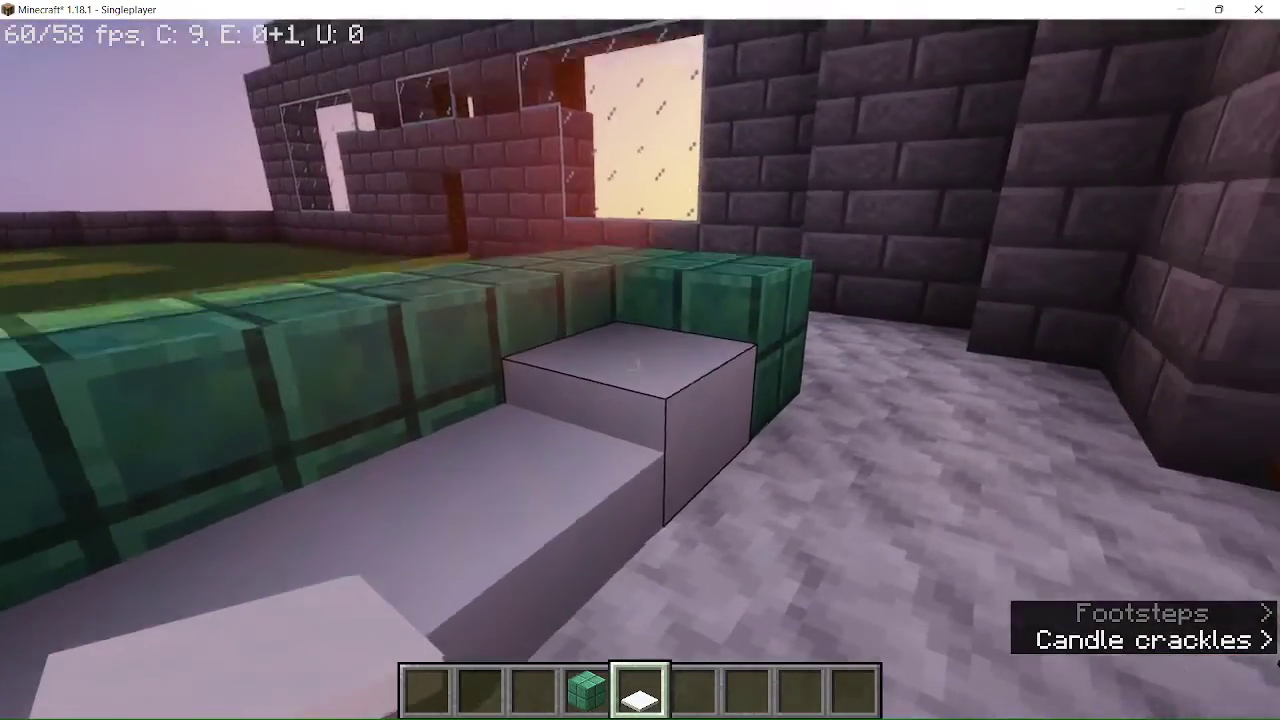
{"action": "left_click", "coordinate": [638, 370]}
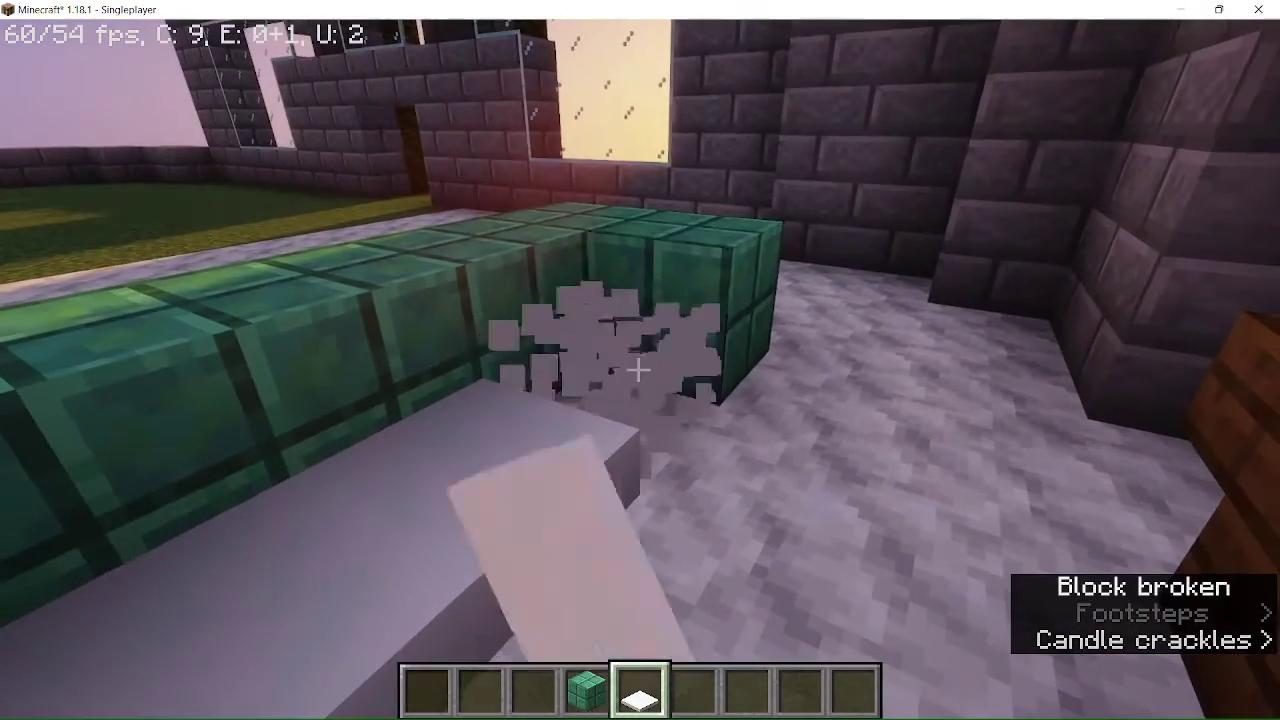
{"action": "left_click", "coordinate": [638, 370]}
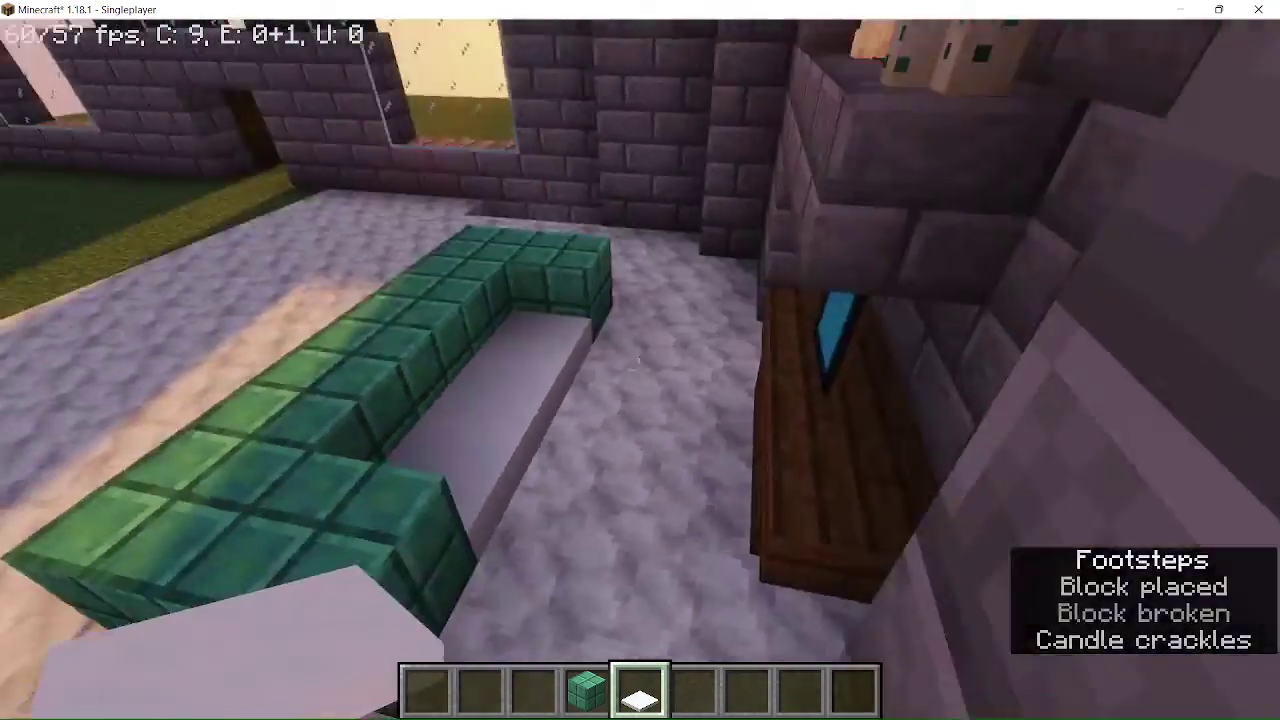
Step: Clear the hotbar, walk to the couch, and pick copper into hand
{"action": "key", "text": "e"}
{"action": "left_click", "coordinate": [860, 503], "text": "shift"}
{"action": "key", "text": "e"}
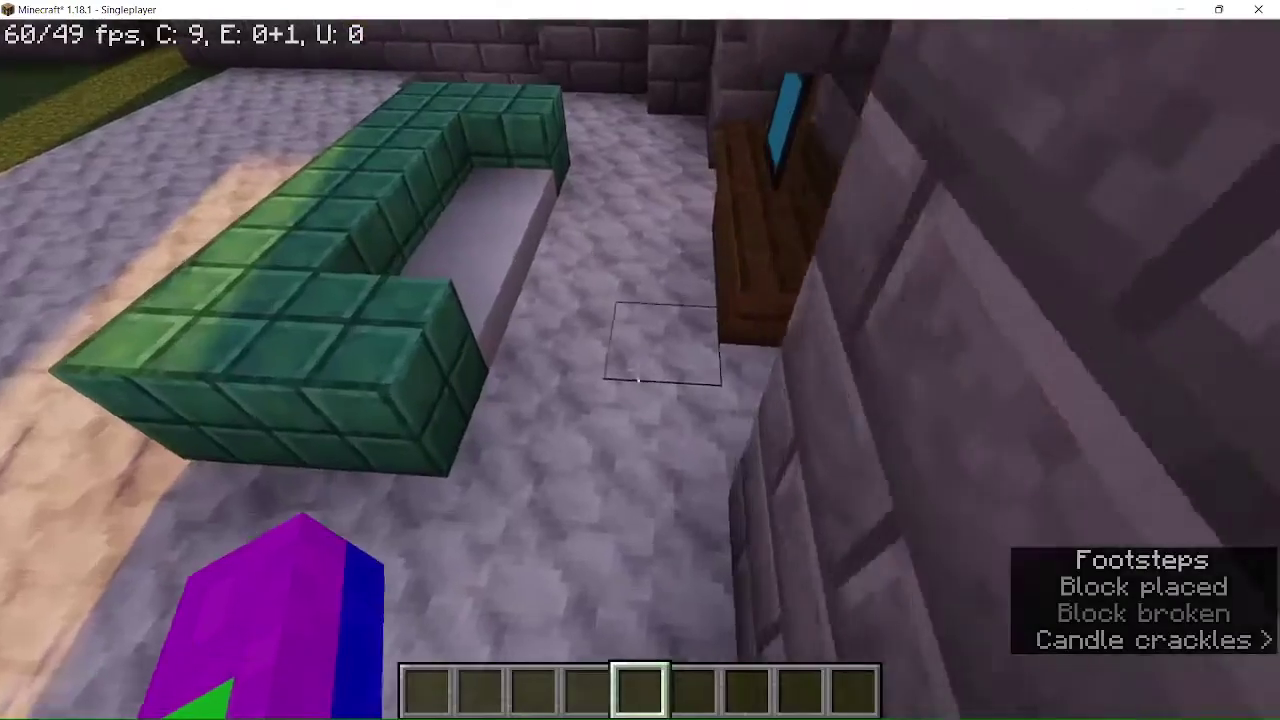
{"action": "key", "text": "w"}
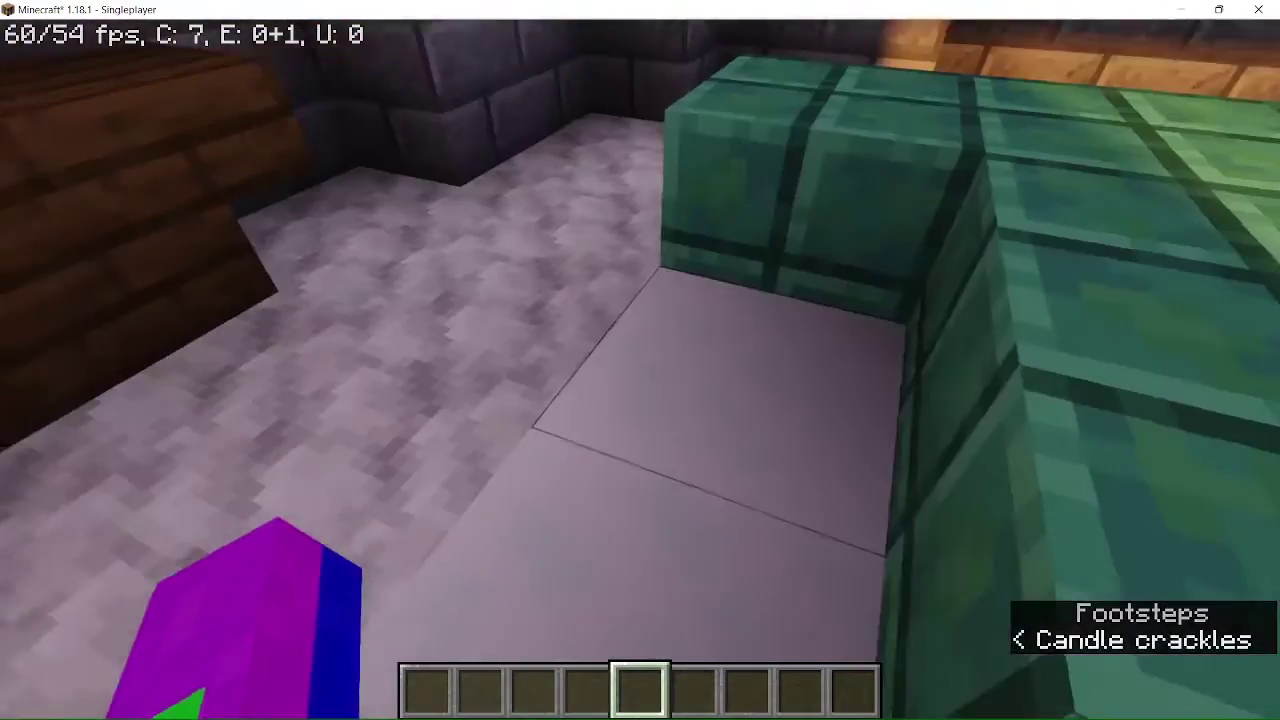
{"action": "middle_click", "coordinate": [638, 370]}
{"action": "right_click", "coordinate": [638, 370]}
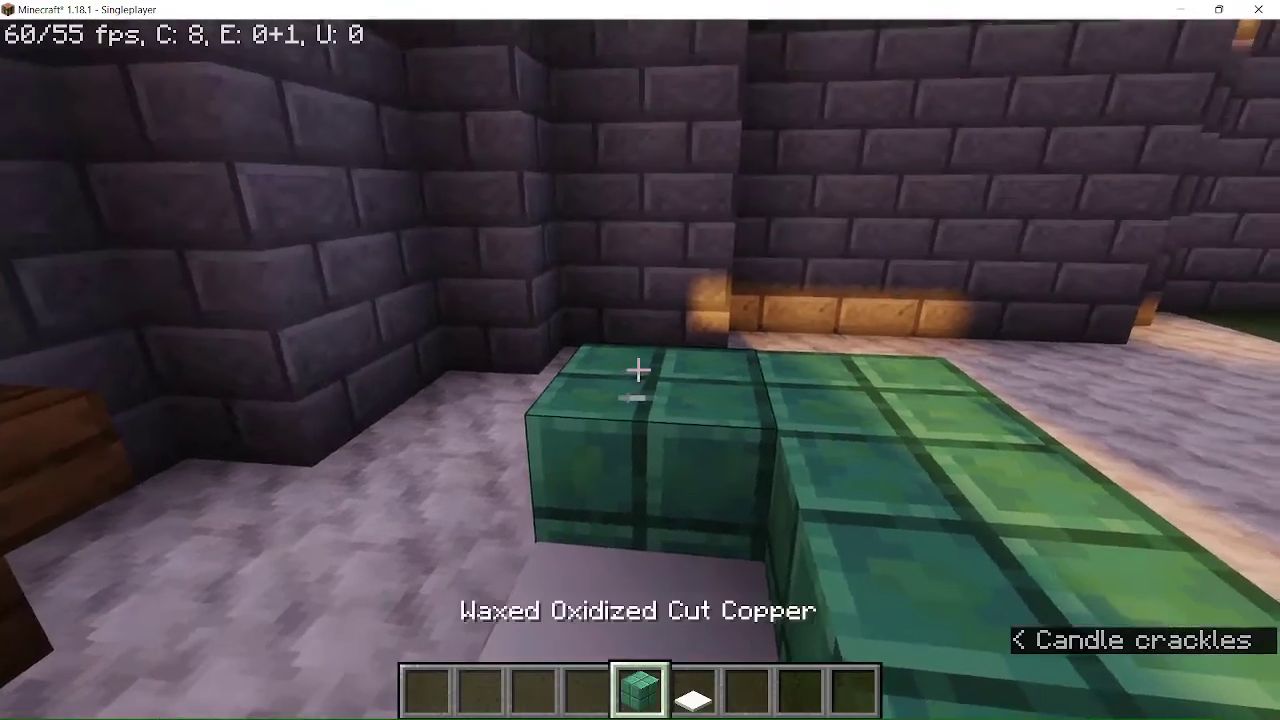
Step: Break the copper couch blocks and walk back toward the TV cabinet
{"action": "left_click", "coordinate": [638, 370]}
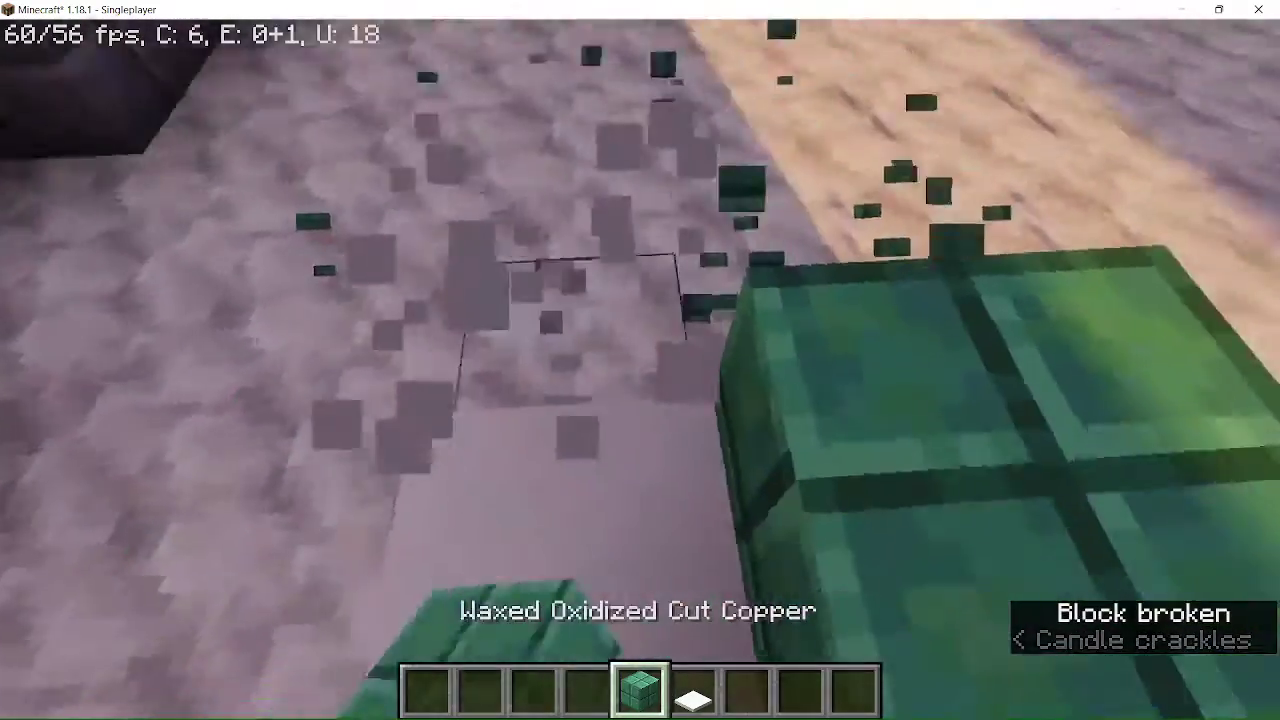
{"action": "left_click", "coordinate": [638, 370]}
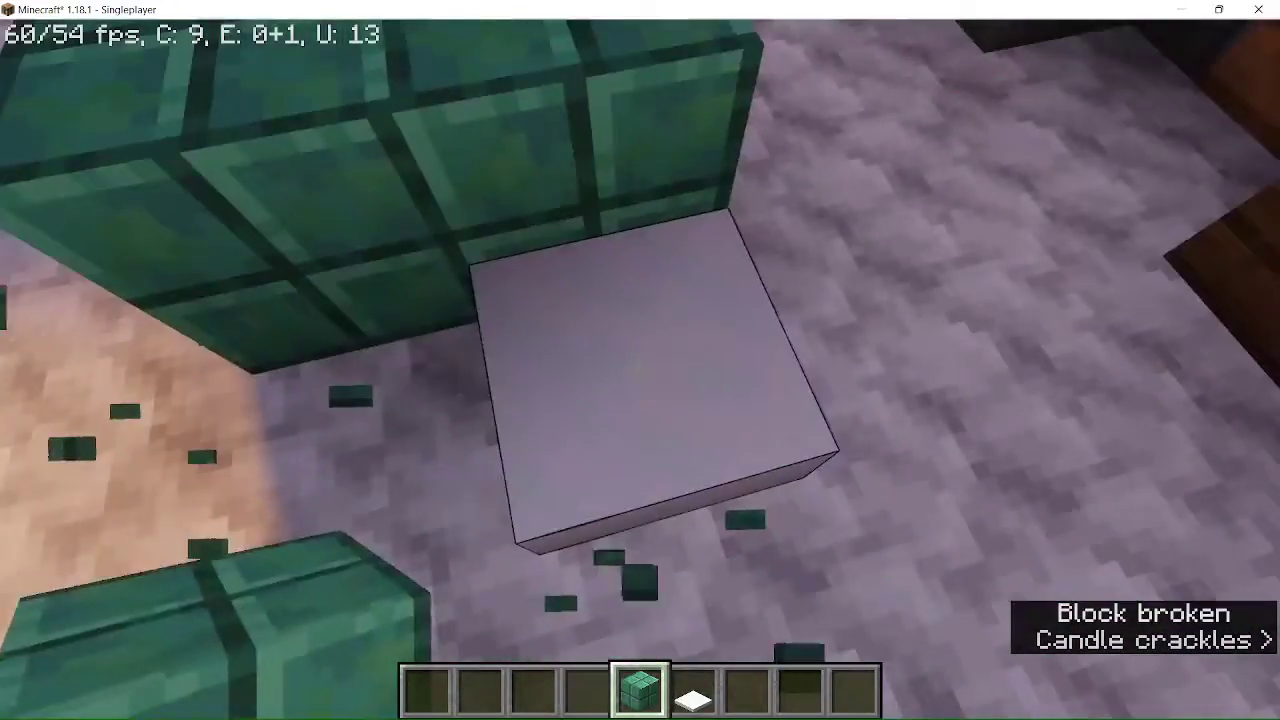
{"action": "left_click", "coordinate": [638, 370]}
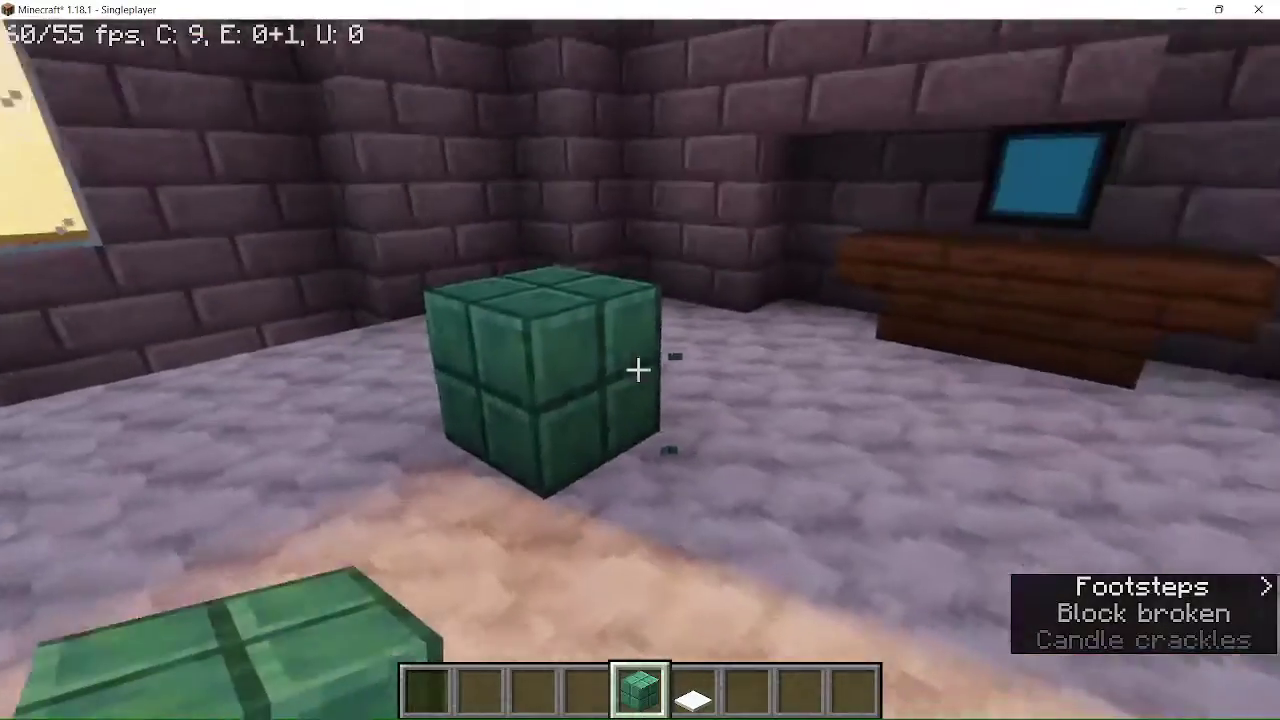
{"action": "left_click", "coordinate": [638, 370]}
{"action": "scroll", "coordinate": [638, 370], "scroll_direction": "down", "scroll_amount": 2}
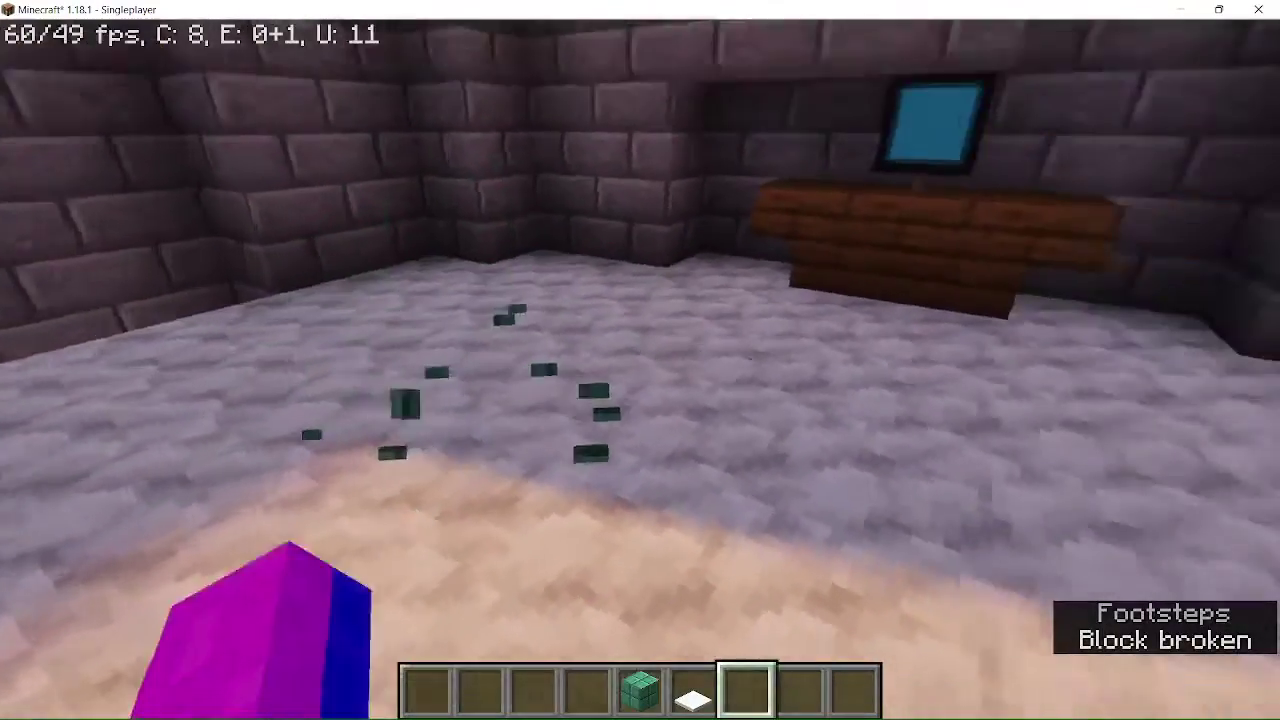
{"action": "key", "text": "w"}
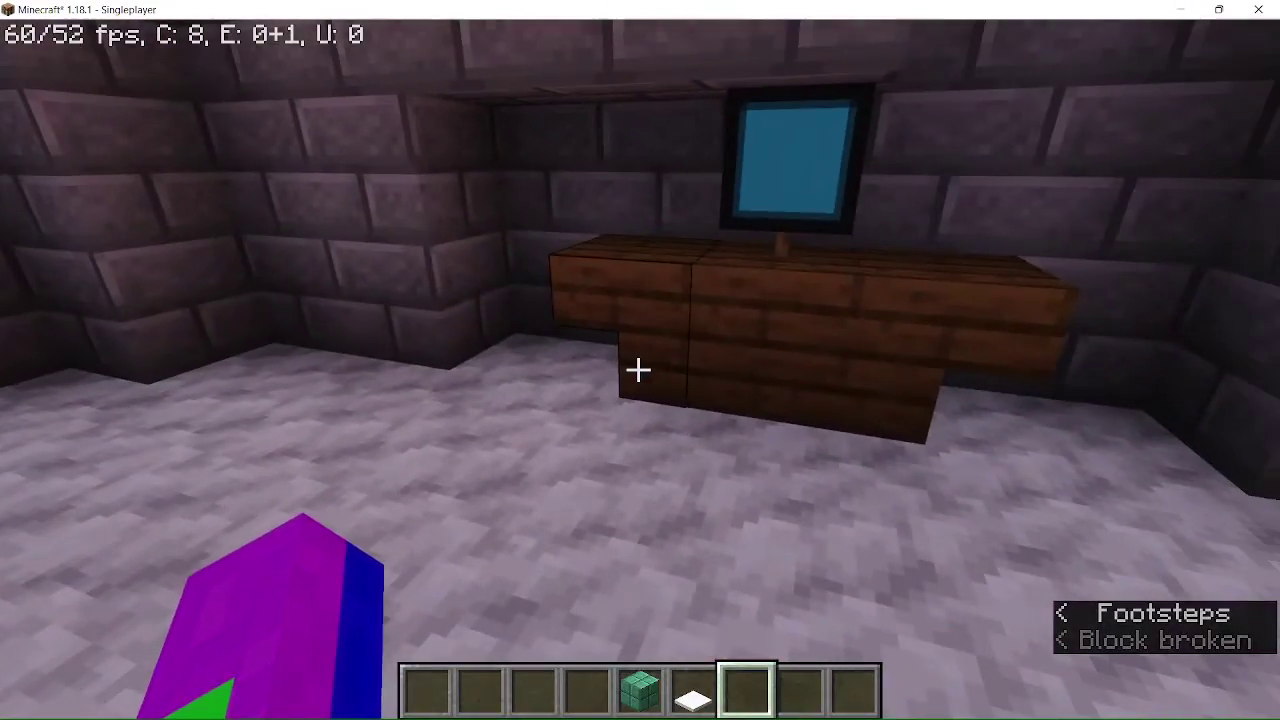
{"action": "key", "text": "e"}
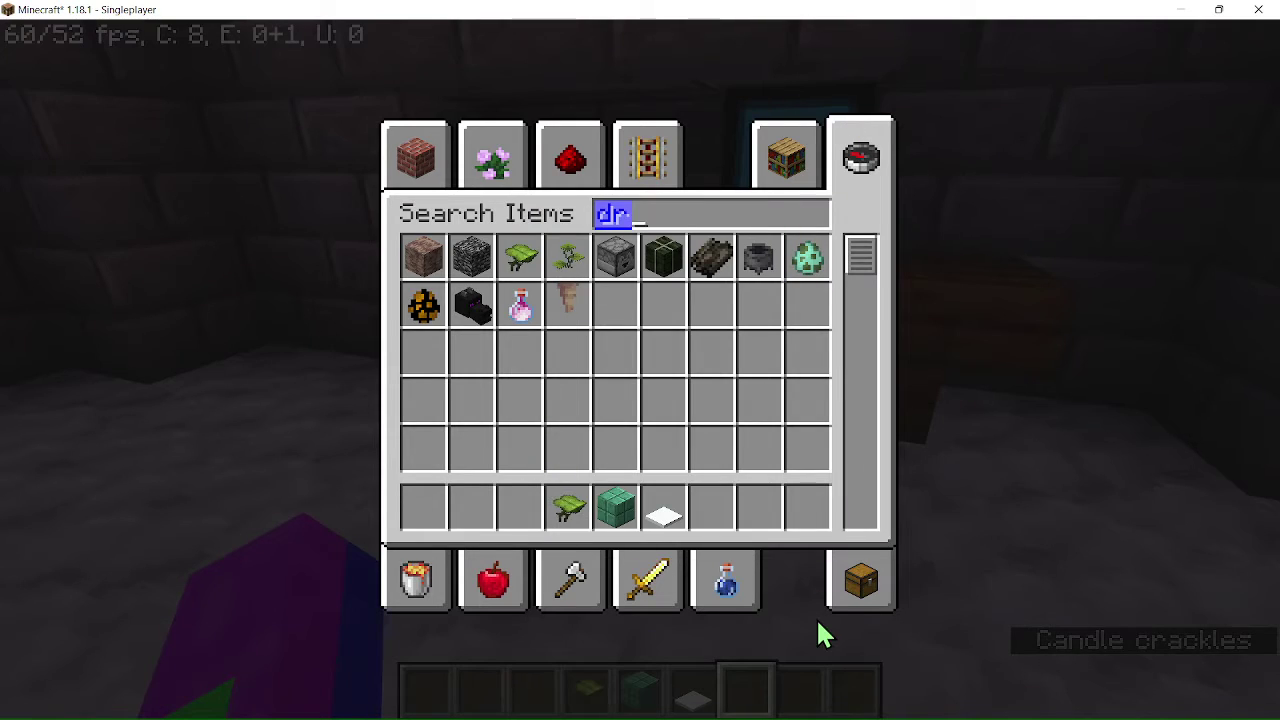
Step: Put Big Dripleaf and Moss Block into the hotbar, ending with the moss held
{"action": "key", "text": "Escape"}
{"action": "key", "text": "4"}
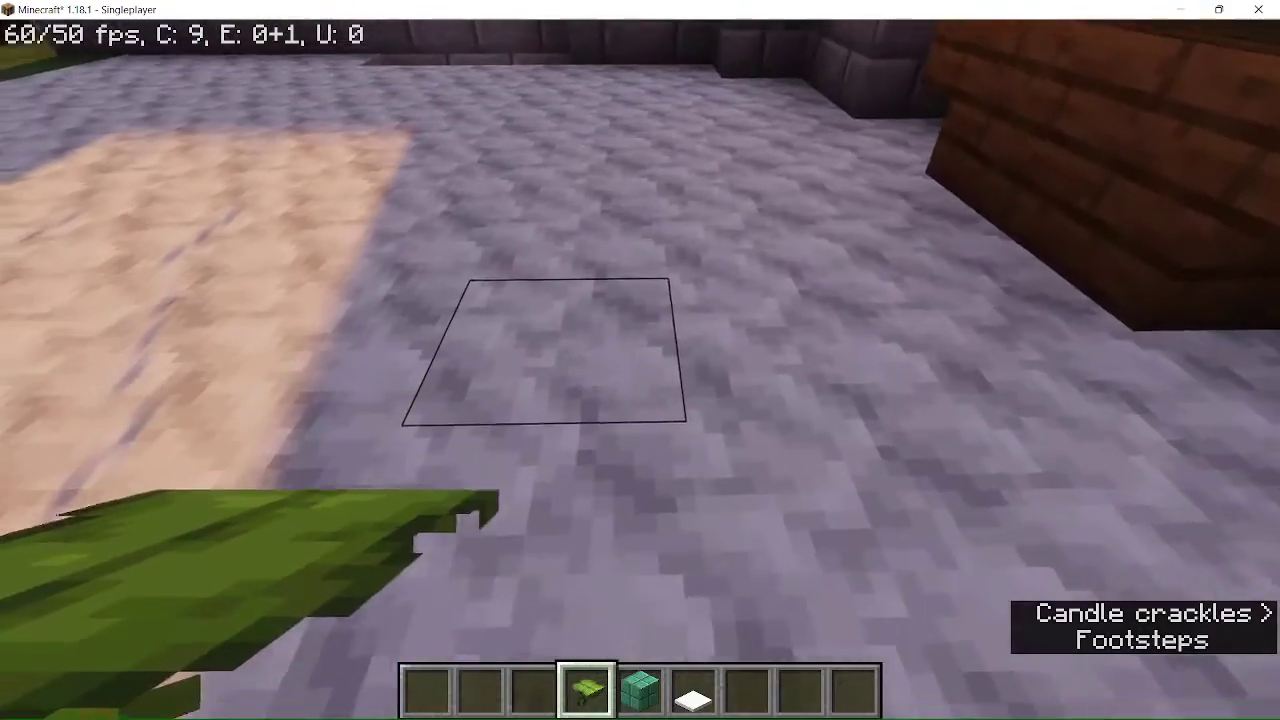
{"action": "key", "text": "7"}
{"action": "key", "text": "e"}
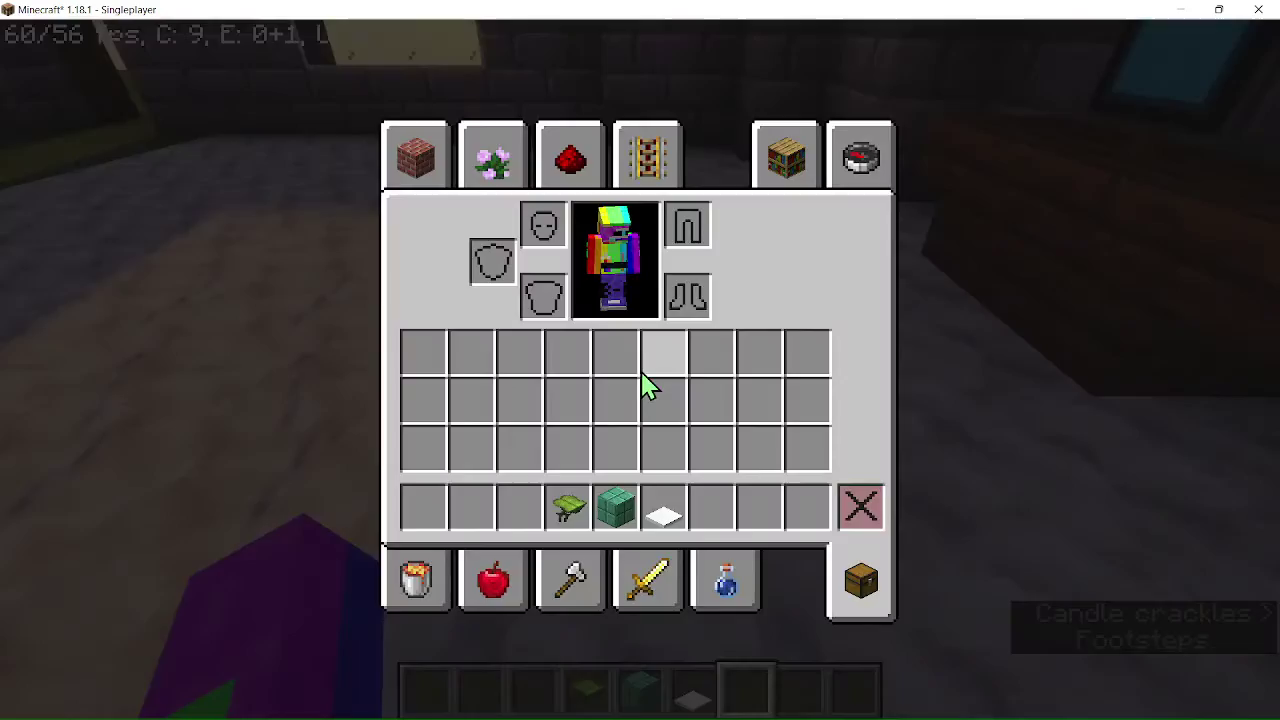
{"action": "key", "text": "e"}
{"action": "key", "text": "e"}
{"action": "key", "text": "e"}
{"action": "key", "text": "e"}
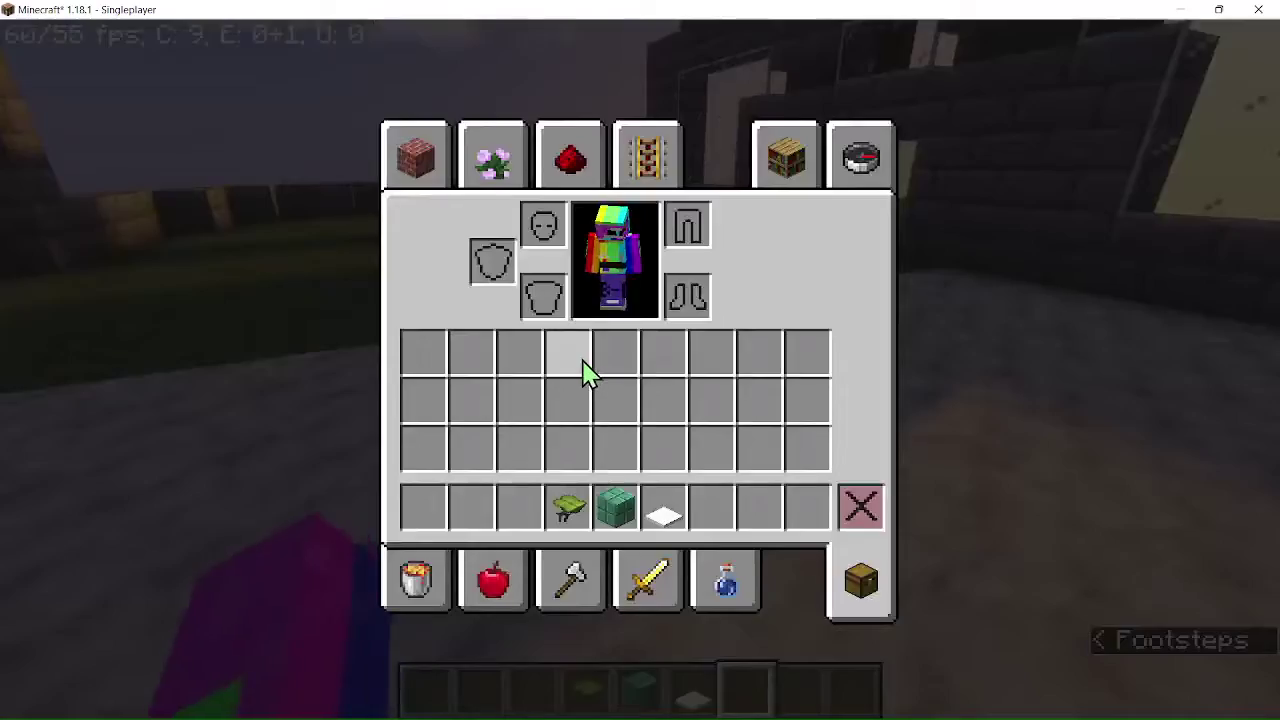
{"action": "key", "text": "e"}
{"action": "key", "text": "e"}
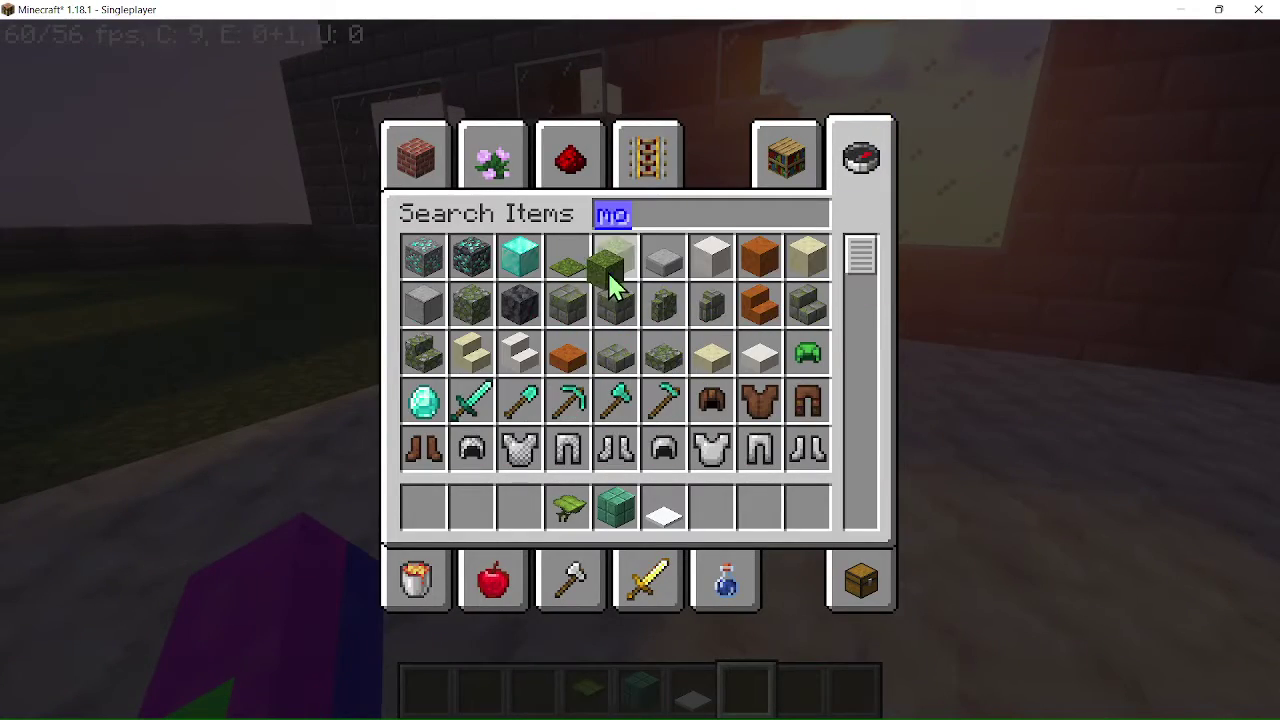
{"action": "key", "text": "Escape"}
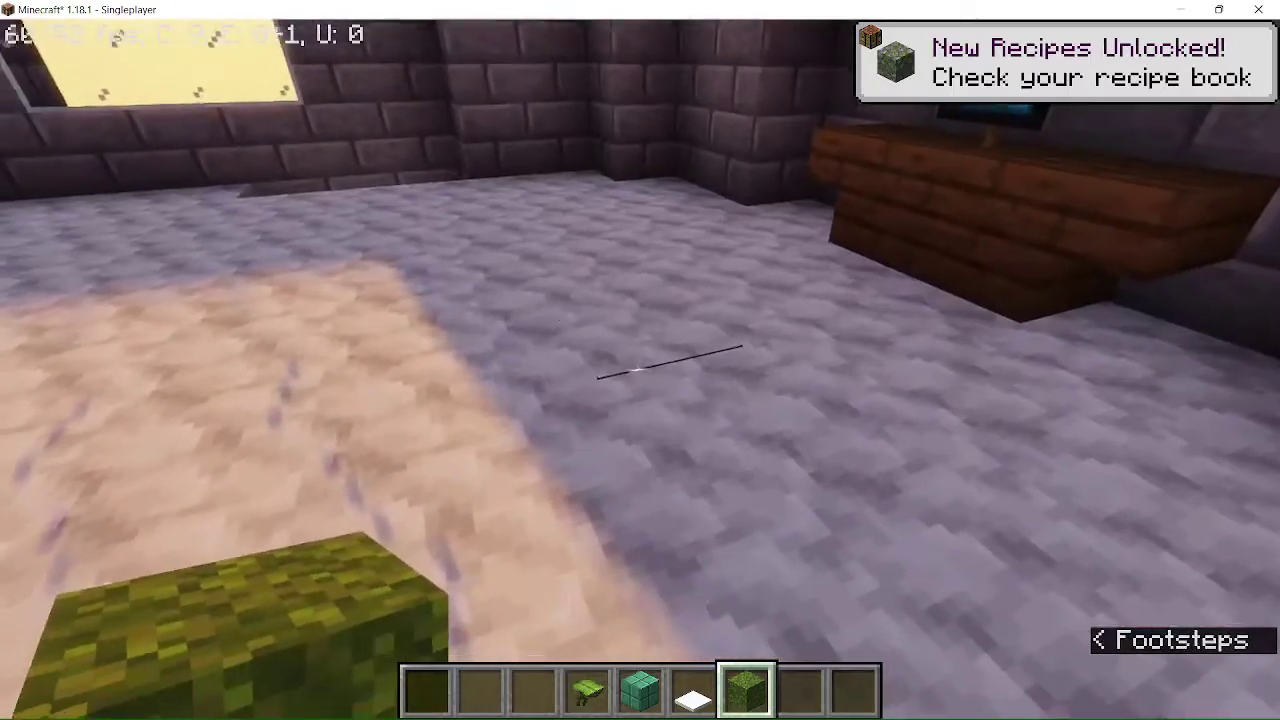
Step: Dig out floor blocks and plant big dripleaves on the moss, removing misplaced ones
{"action": "left_click", "coordinate": [640, 370]}
{"action": "left_click", "coordinate": [638, 370]}
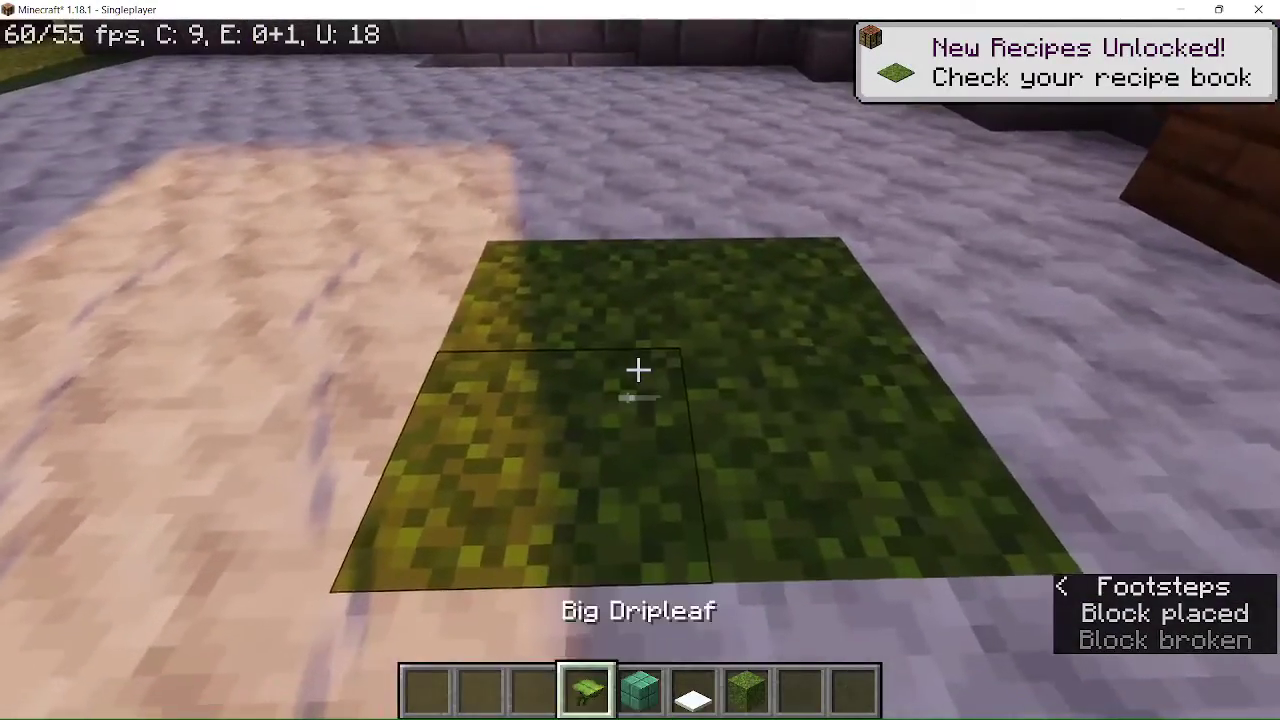
{"action": "right_click", "coordinate": [638, 370]}
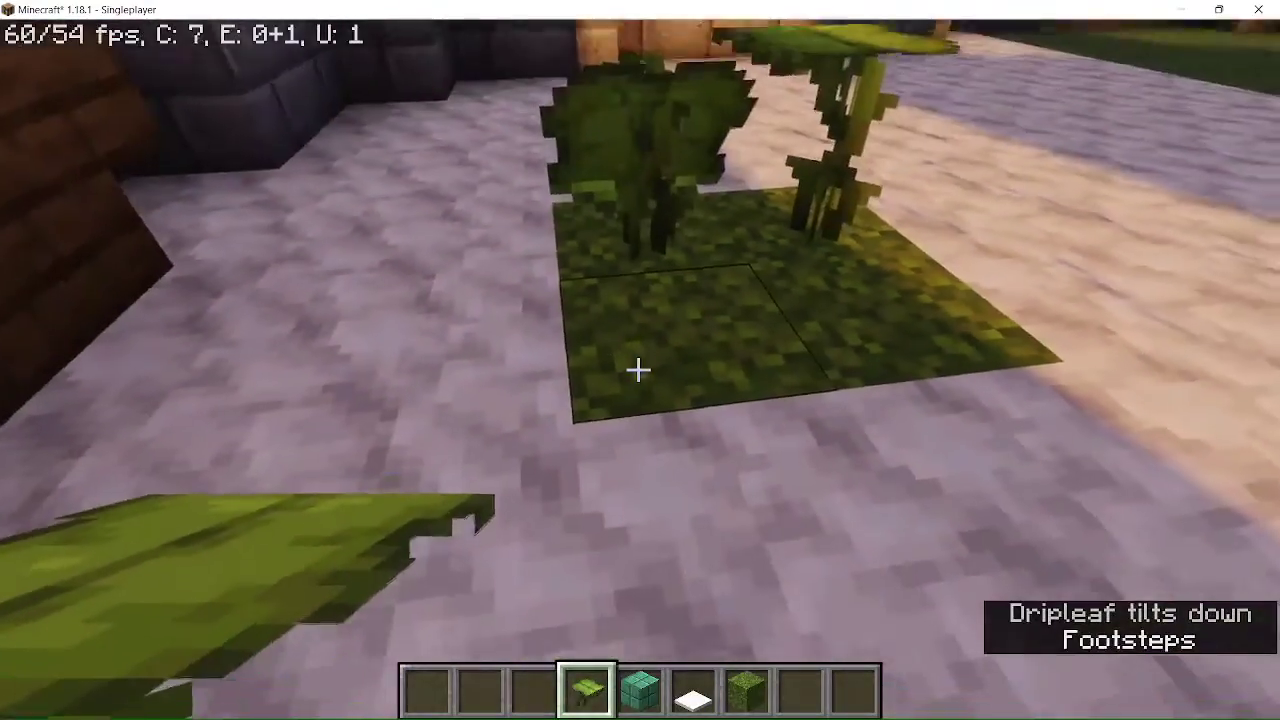
{"action": "left_click", "coordinate": [638, 370]}
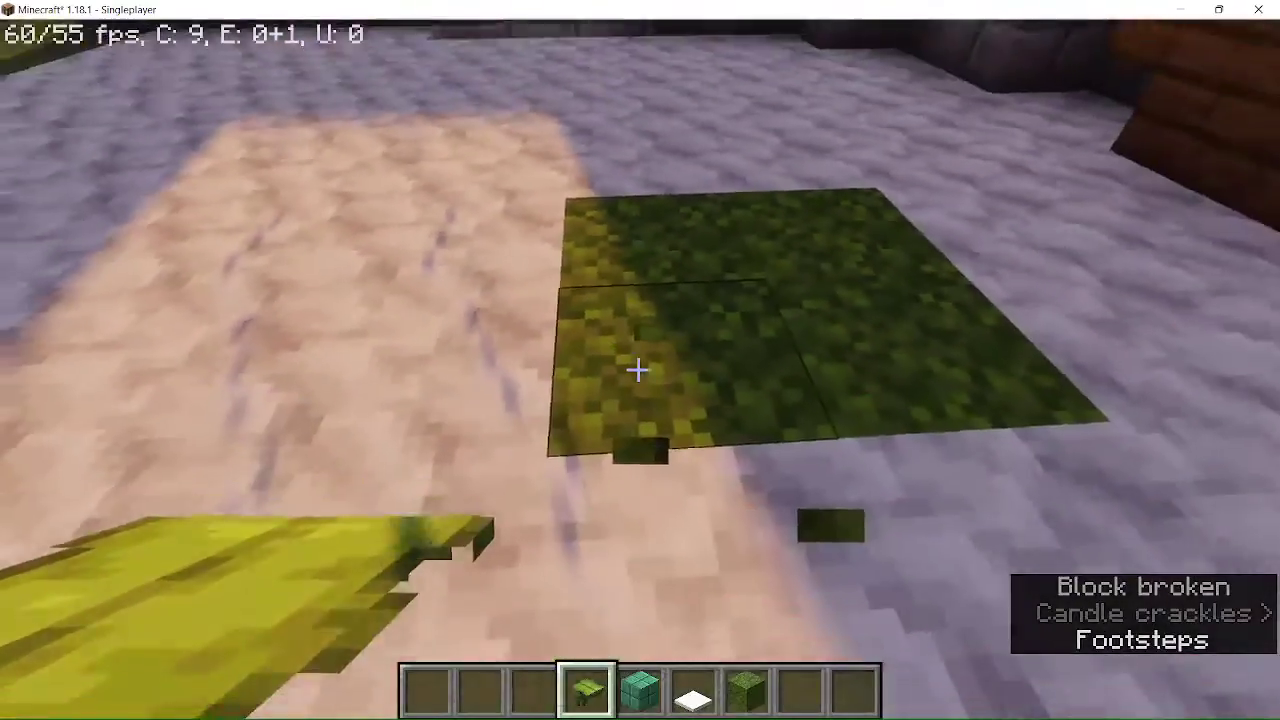
{"action": "right_click", "coordinate": [638, 370]}
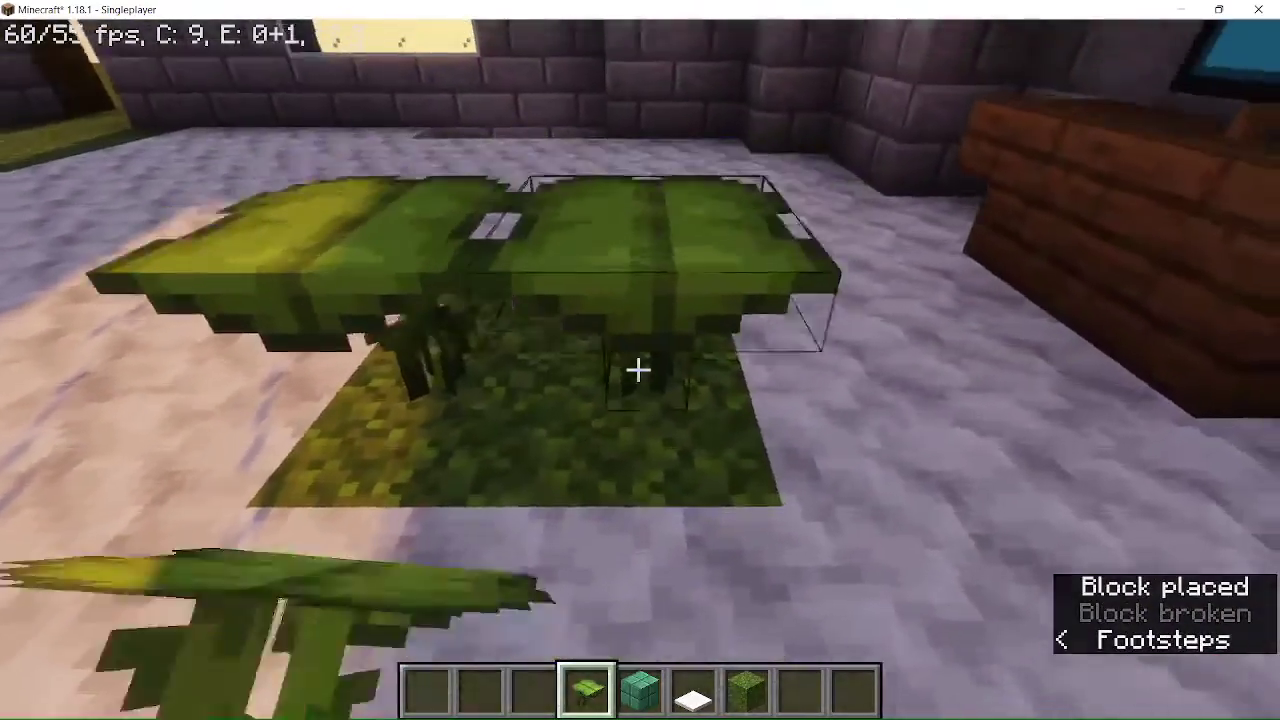
{"action": "left_click", "coordinate": [638, 370]}
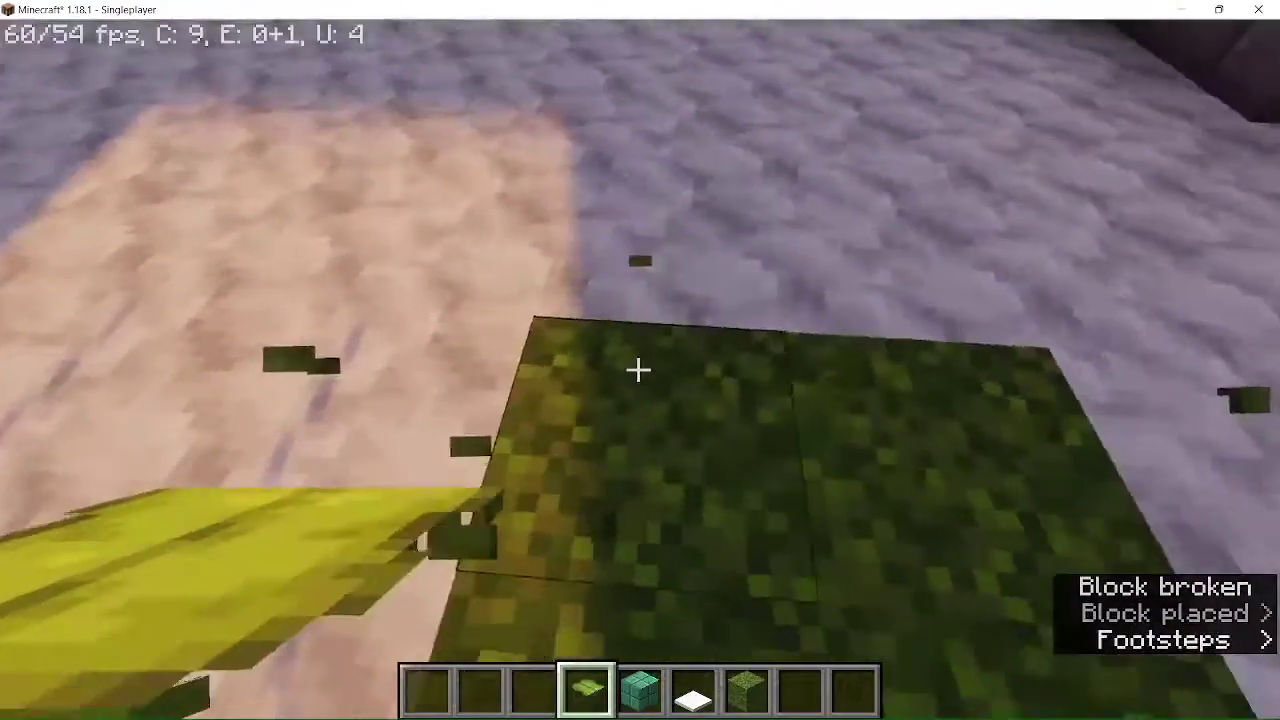
{"action": "right_click", "coordinate": [638, 370]}
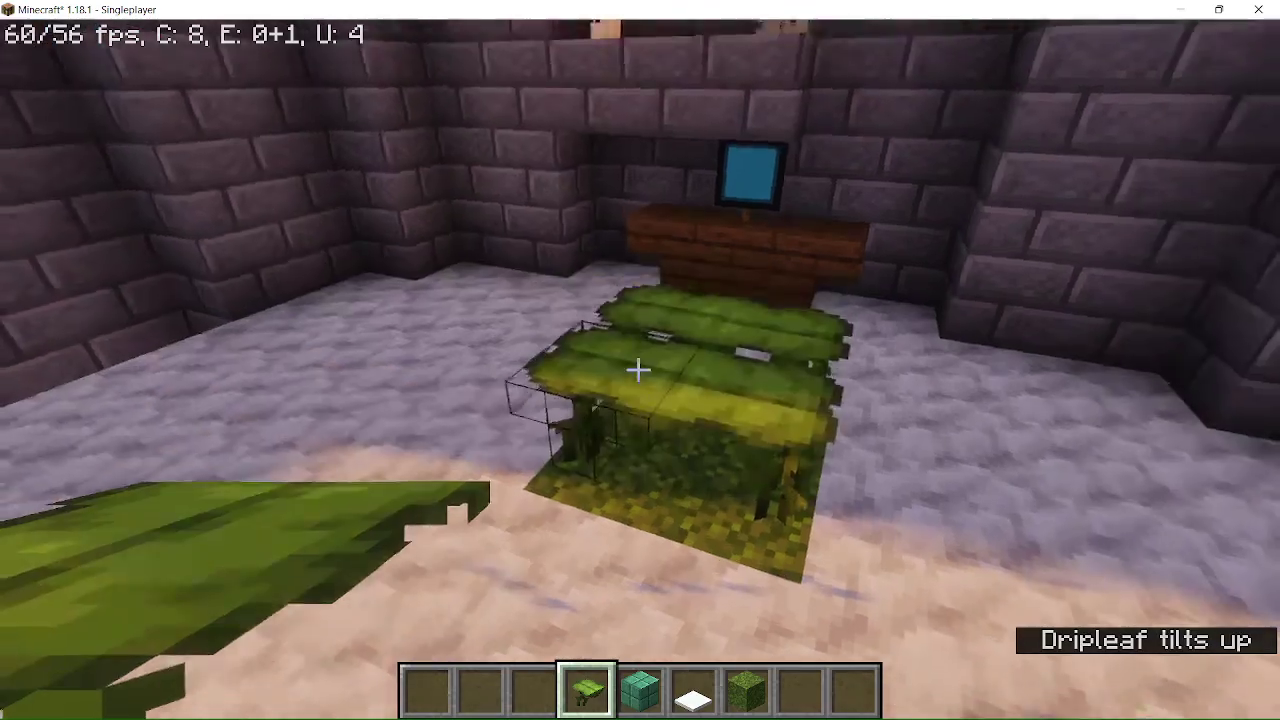
Step: Rework the table's dripleaves, breaking some and replanting them on the moss
{"action": "key", "text": "7"}
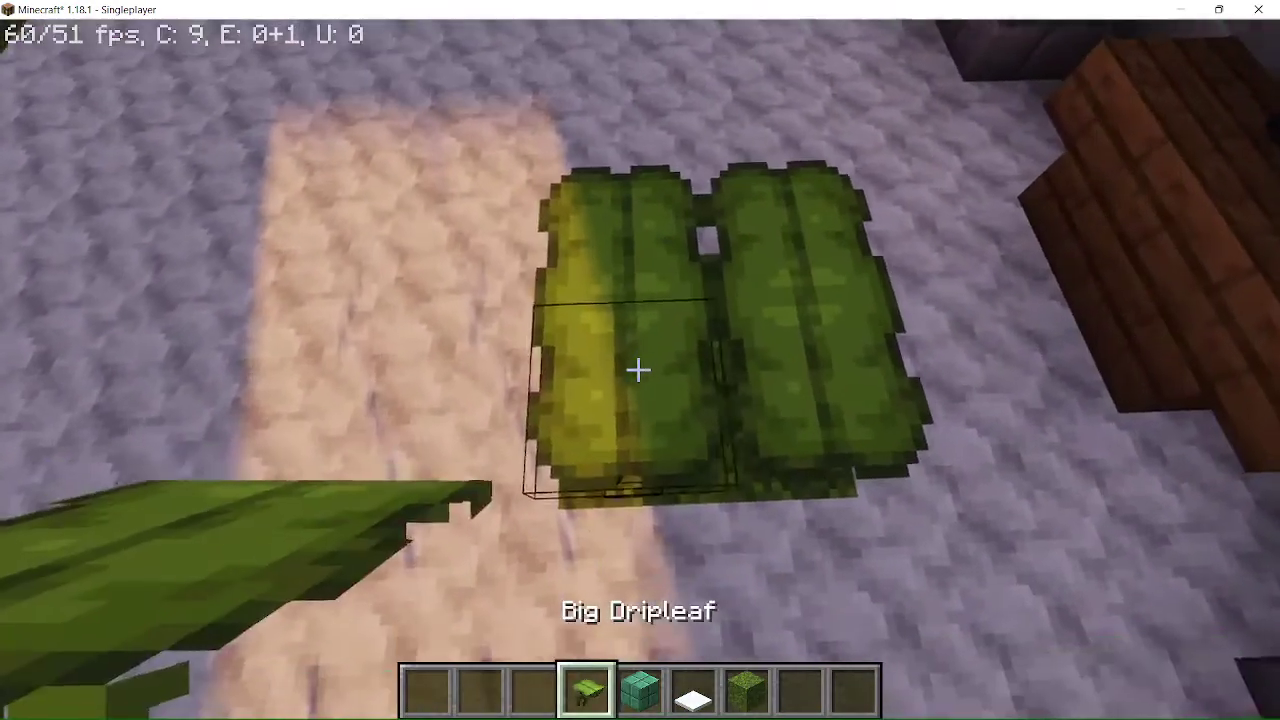
{"action": "left_click", "coordinate": [638, 370]}
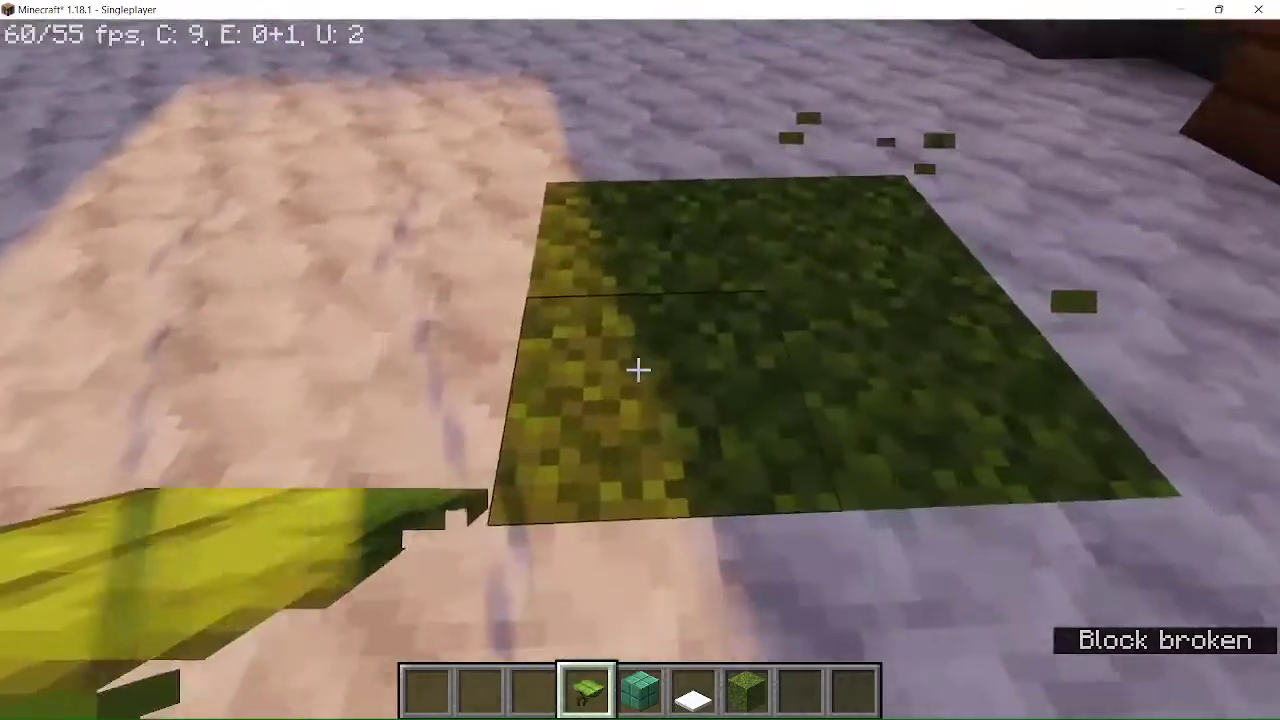
{"action": "right_click", "coordinate": [638, 370]}
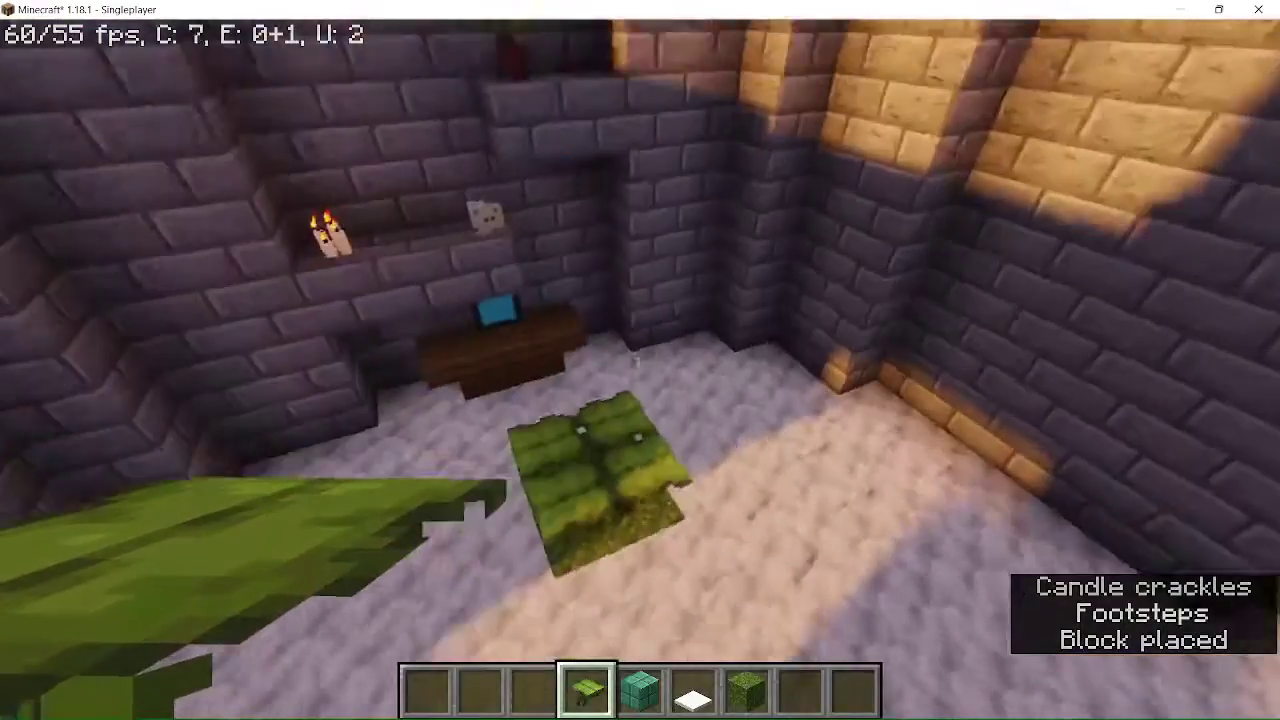
{"action": "key", "text": "e"}
{"action": "key", "text": "e"}
{"action": "scroll", "coordinate": [638, 370], "scroll_direction": "down", "scroll_amount": 2}
{"action": "scroll", "coordinate": [638, 370], "scroll_direction": "up", "scroll_amount": 1}
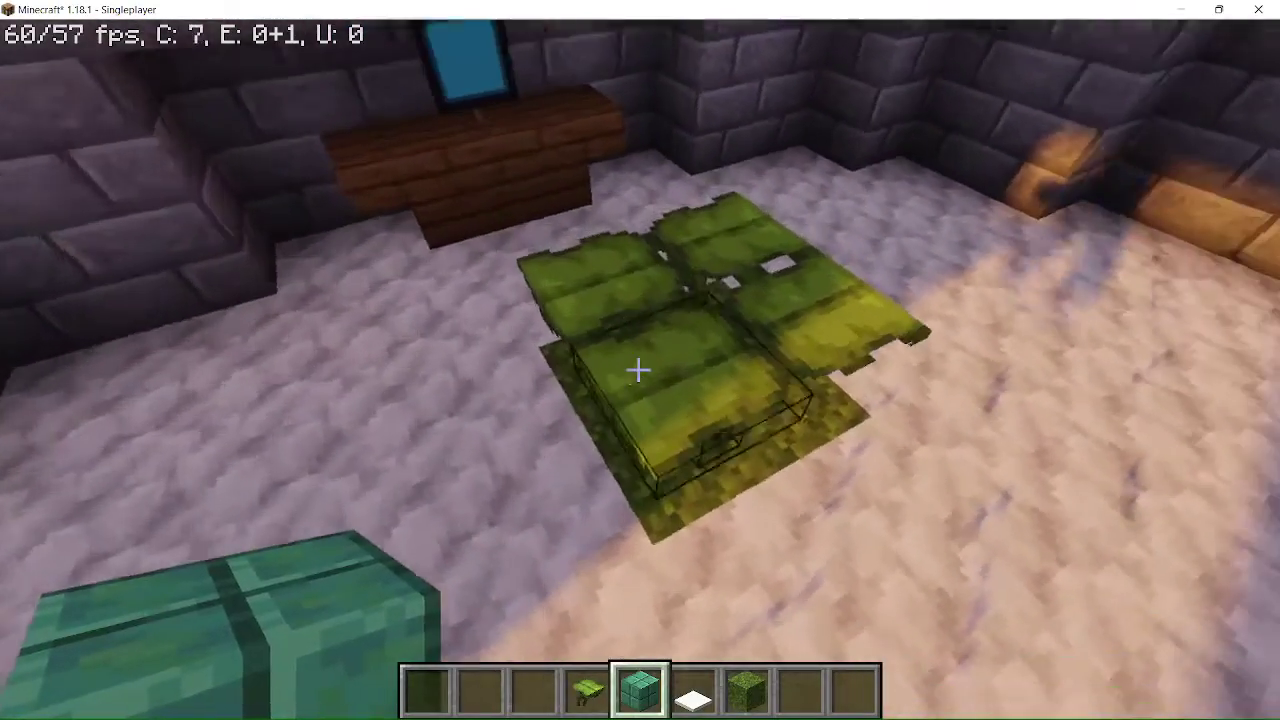
{"action": "left_click", "coordinate": [638, 370]}
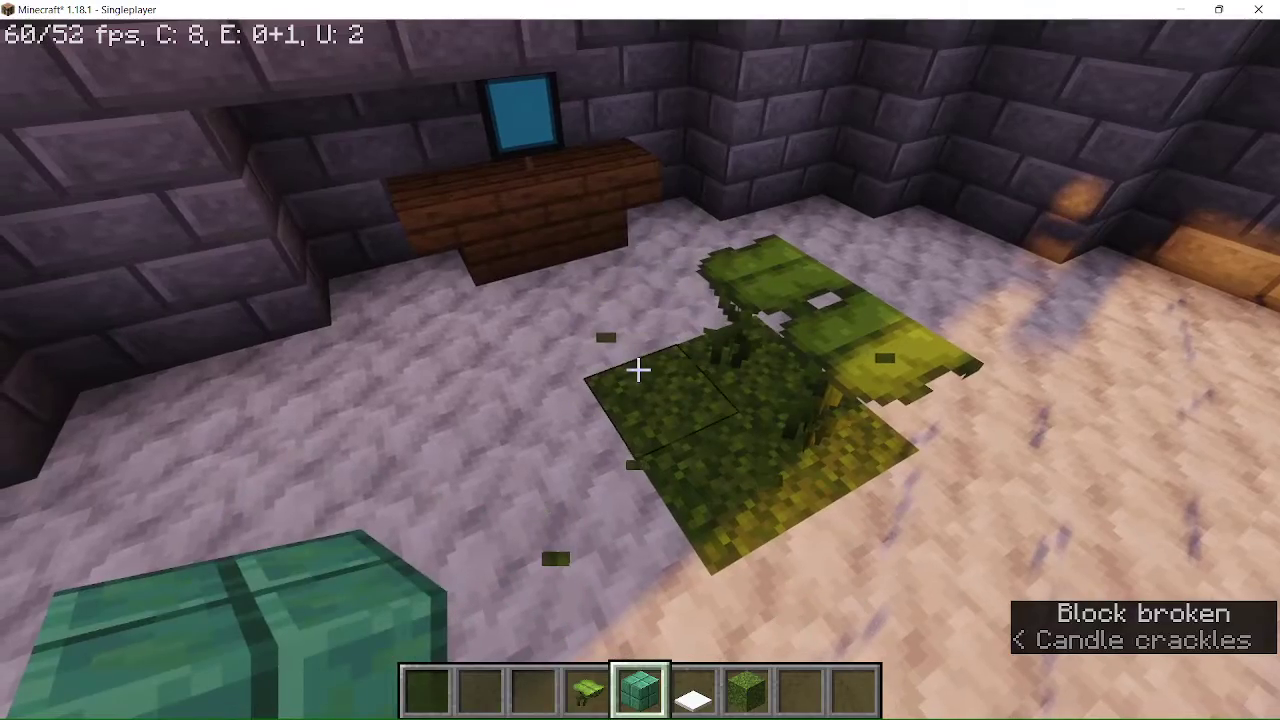
{"action": "scroll", "coordinate": [638, 370], "scroll_direction": "up", "scroll_amount": 1}
{"action": "key", "text": "w"}
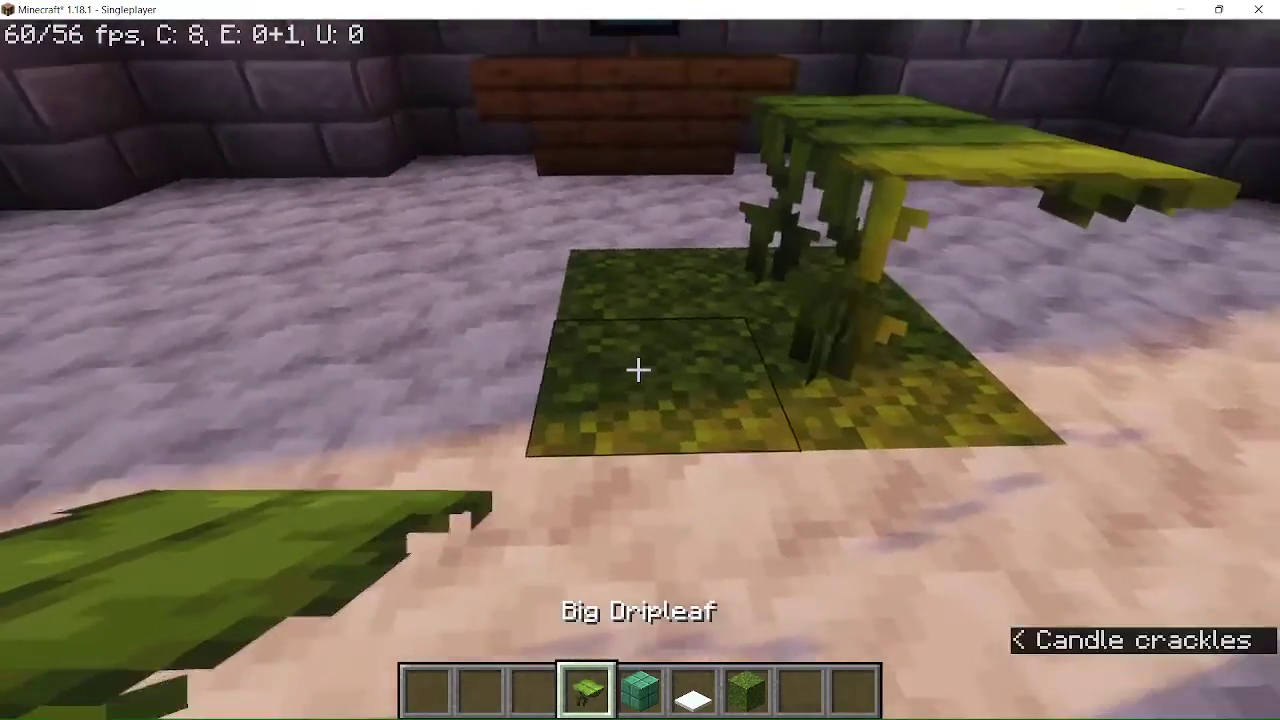
{"action": "right_click", "coordinate": [638, 370]}
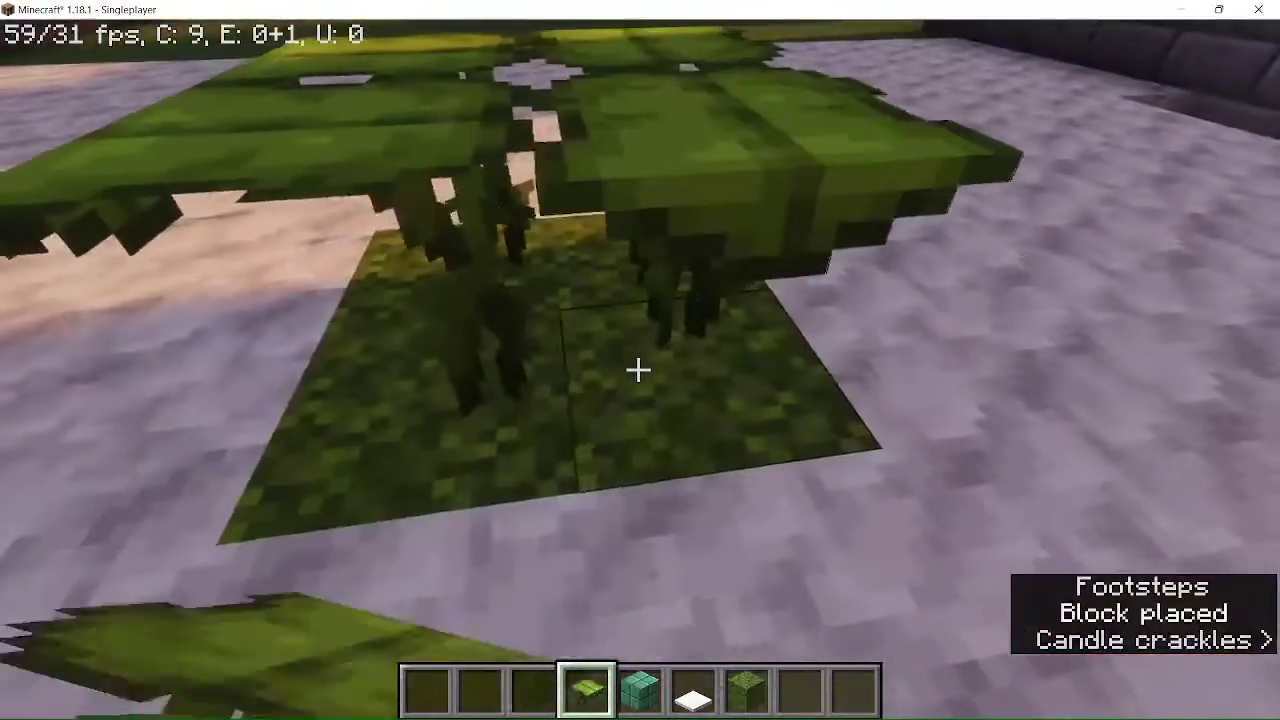
Step: Replace a floor block with moss and plant another big dripleaf on it
{"action": "key", "text": "7"}
{"action": "left_click", "coordinate": [638, 370]}
{"action": "right_click", "coordinate": [638, 370]}
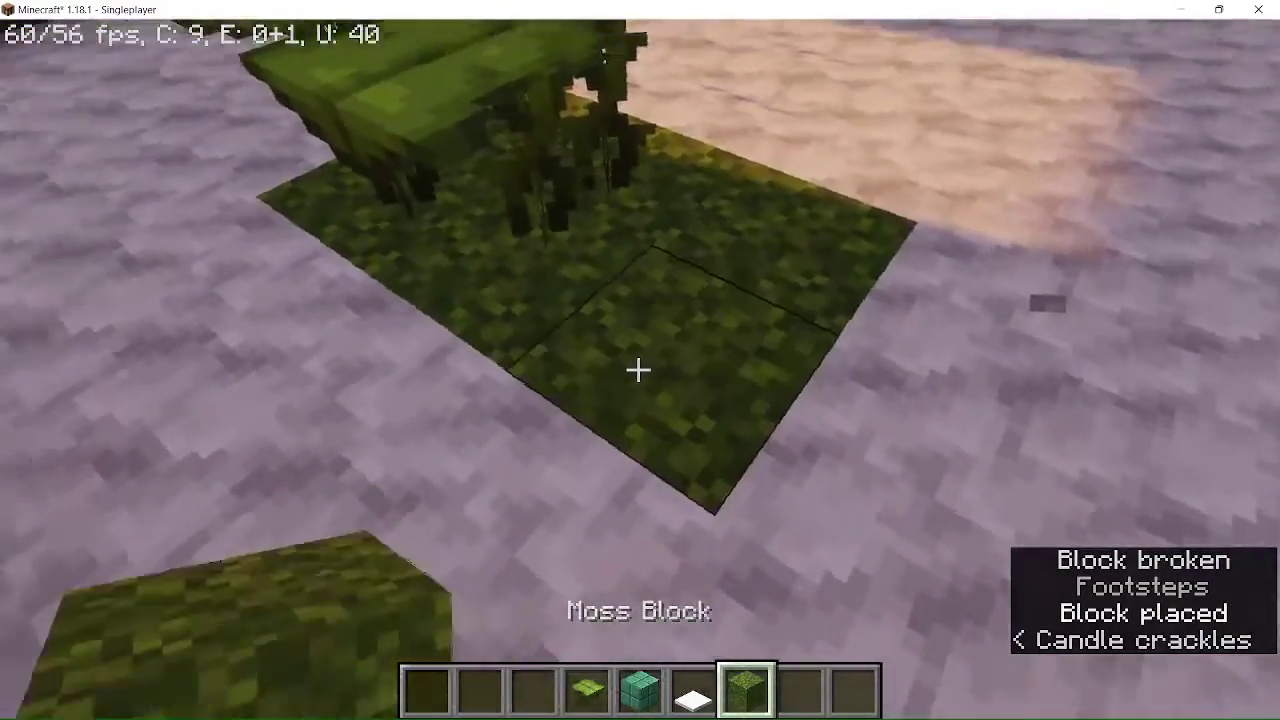
{"action": "scroll", "coordinate": [638, 370], "scroll_direction": "up", "scroll_amount": 2}
{"action": "scroll", "coordinate": [638, 370], "scroll_direction": "up", "scroll_amount": 1}
{"action": "right_click", "coordinate": [638, 370]}
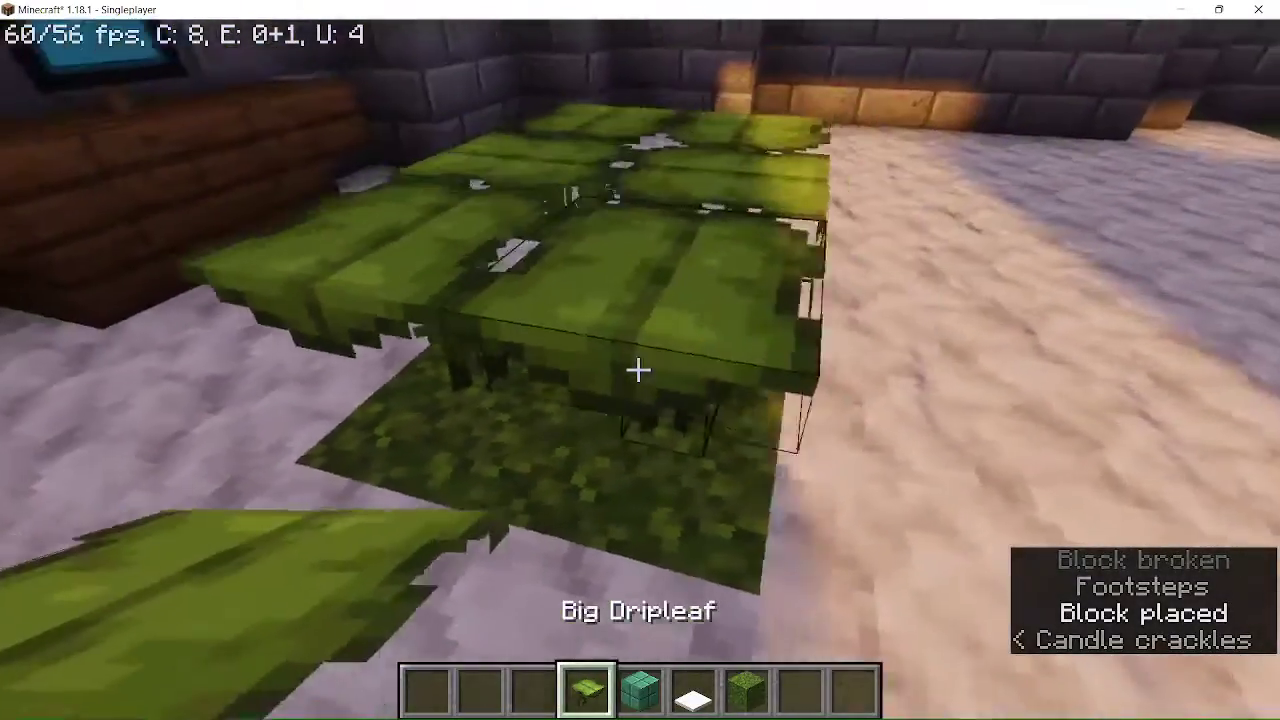
{"action": "scroll", "coordinate": [638, 370], "scroll_direction": "down", "scroll_amount": 1}
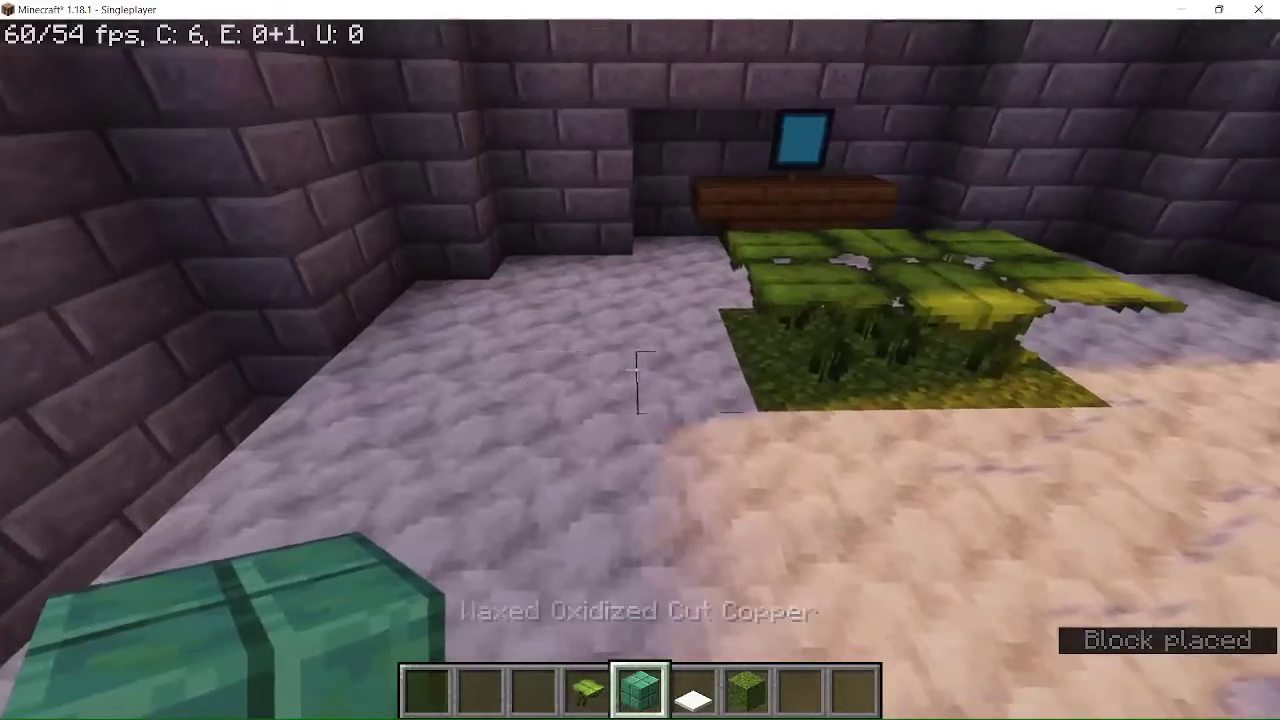
Step: Place waxed oxidized cut copper blocks in an L for the couch, fixing a misplaced one
{"action": "right_click", "coordinate": [638, 370]}
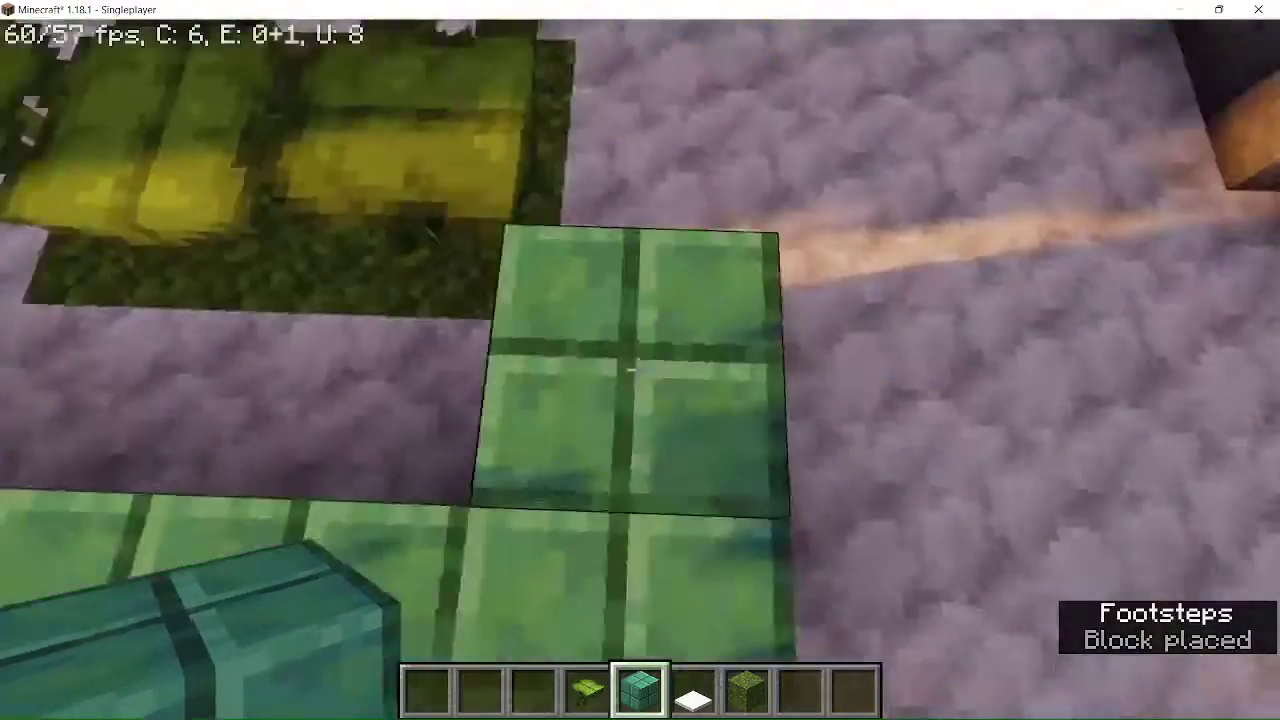
{"action": "left_click", "coordinate": [638, 370]}
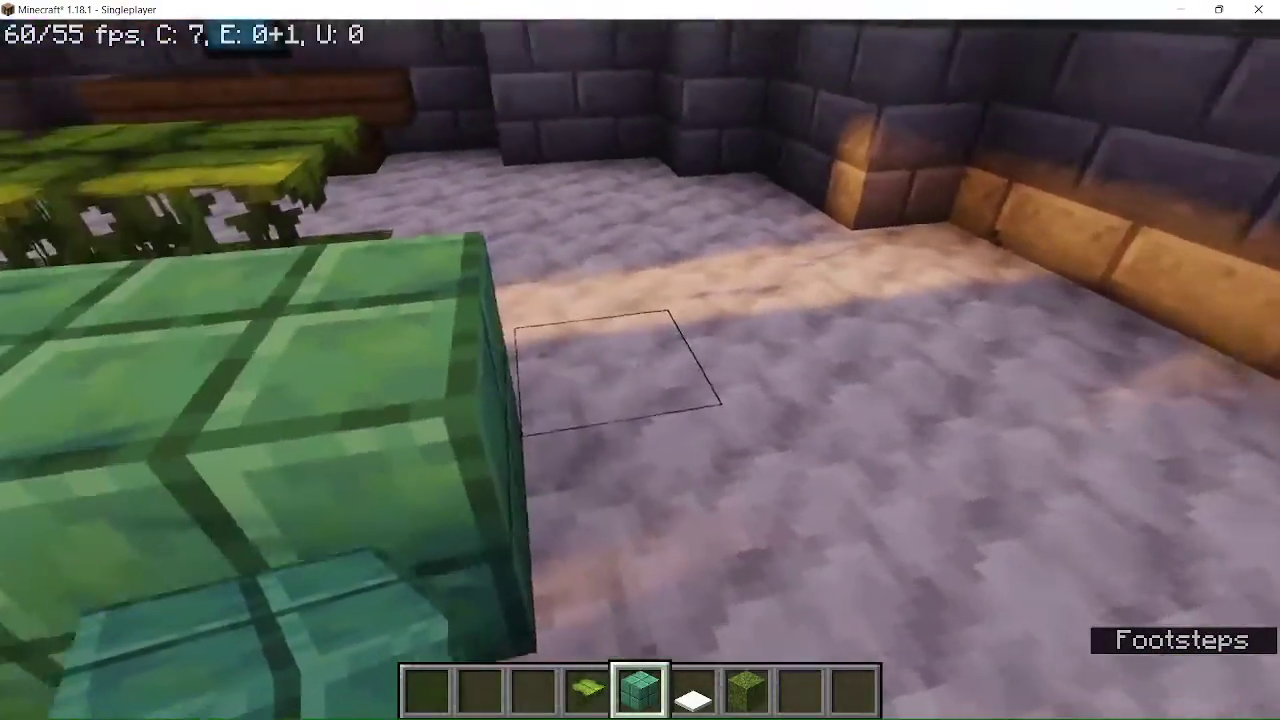
{"action": "right_click", "coordinate": [638, 370]}
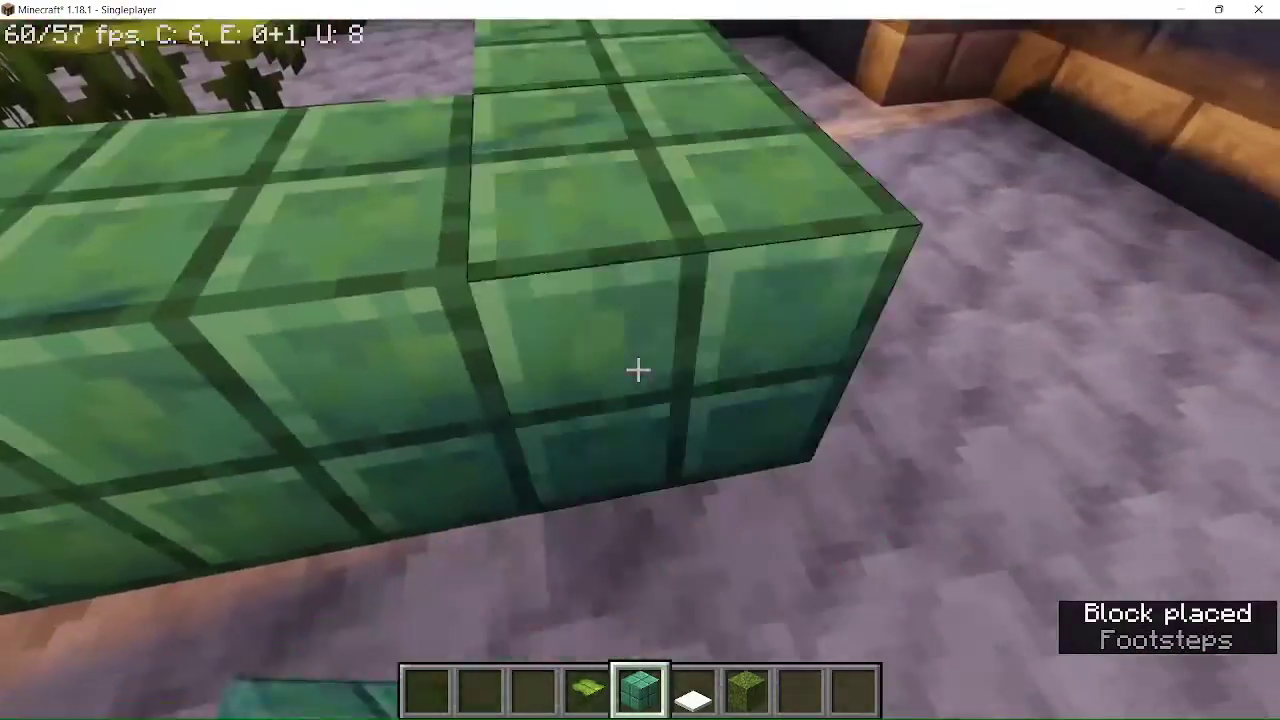
{"action": "scroll", "coordinate": [638, 370], "scroll_direction": "down", "scroll_amount": 1}
Step: Lay two snow layers as the couch seat and step back to view it
{"action": "right_click", "coordinate": [636, 370]}
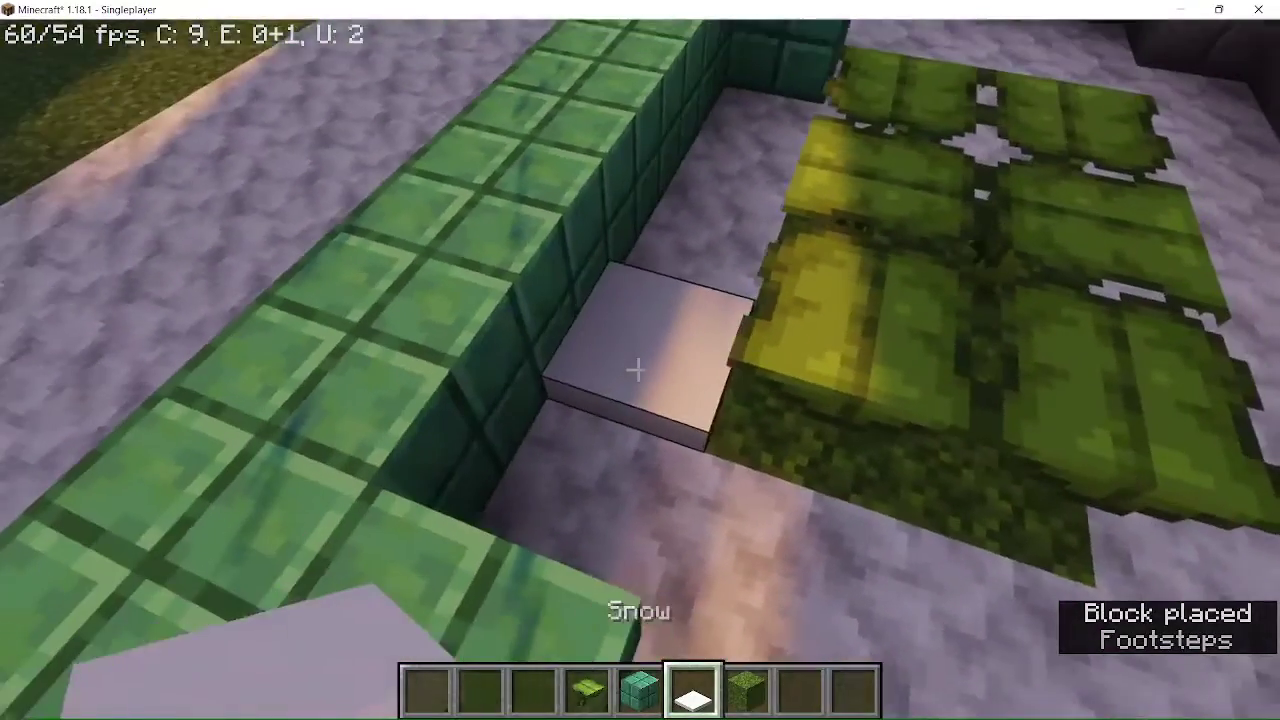
{"action": "right_click", "coordinate": [638, 370]}
{"action": "key", "text": "w"}
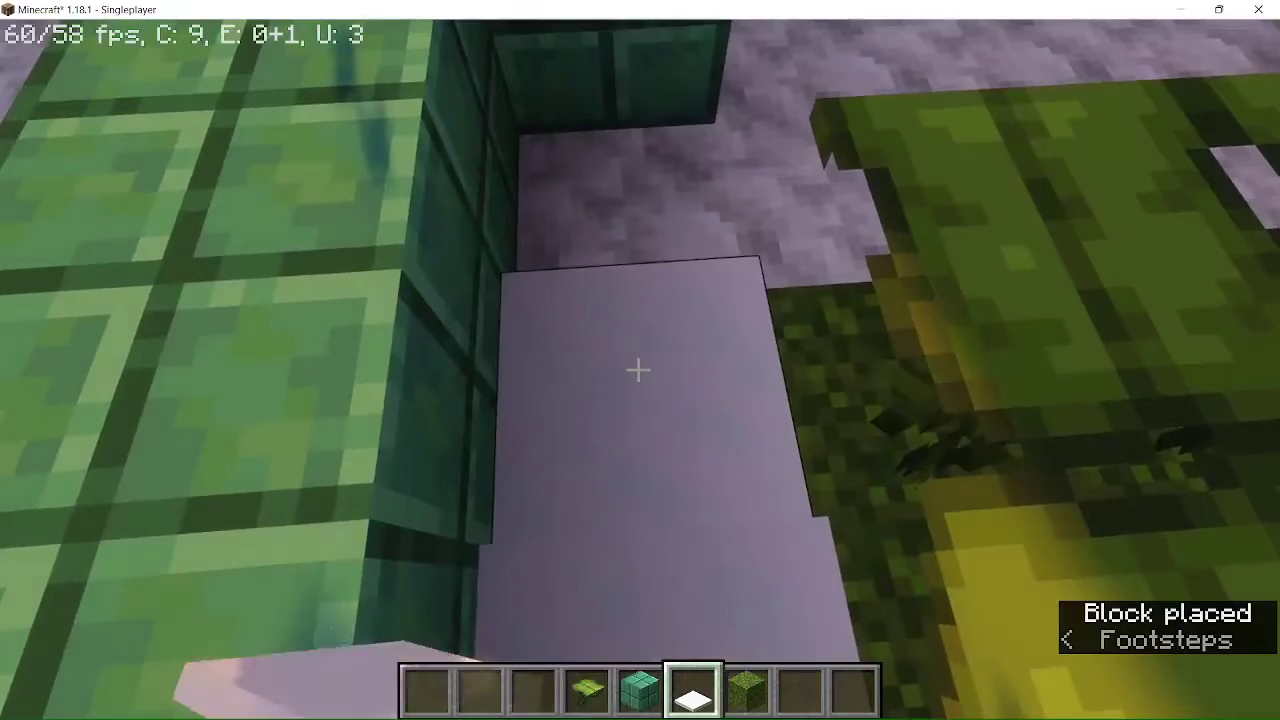
{"action": "key", "text": "s"}
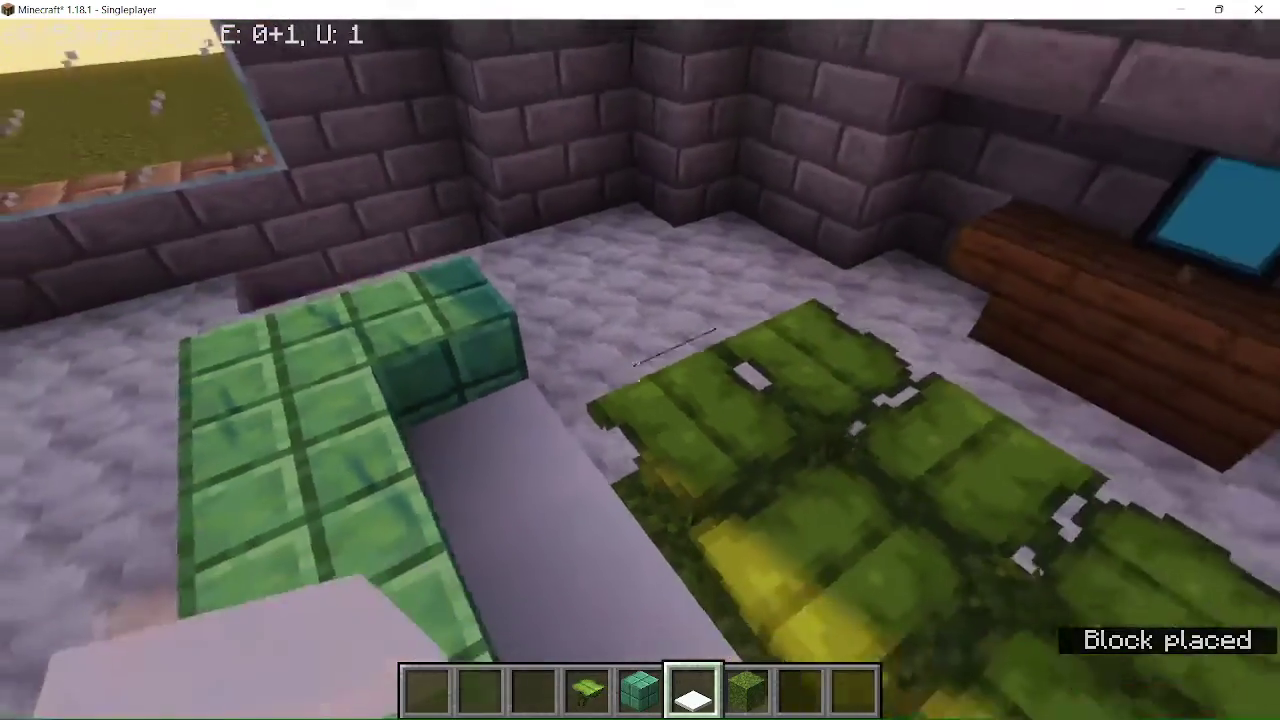
{"action": "key", "text": "s"}
Step: Get Bubble Coral Block and Polished Blackstone Button from a 'bu' creative search
{"action": "key", "text": "e"}
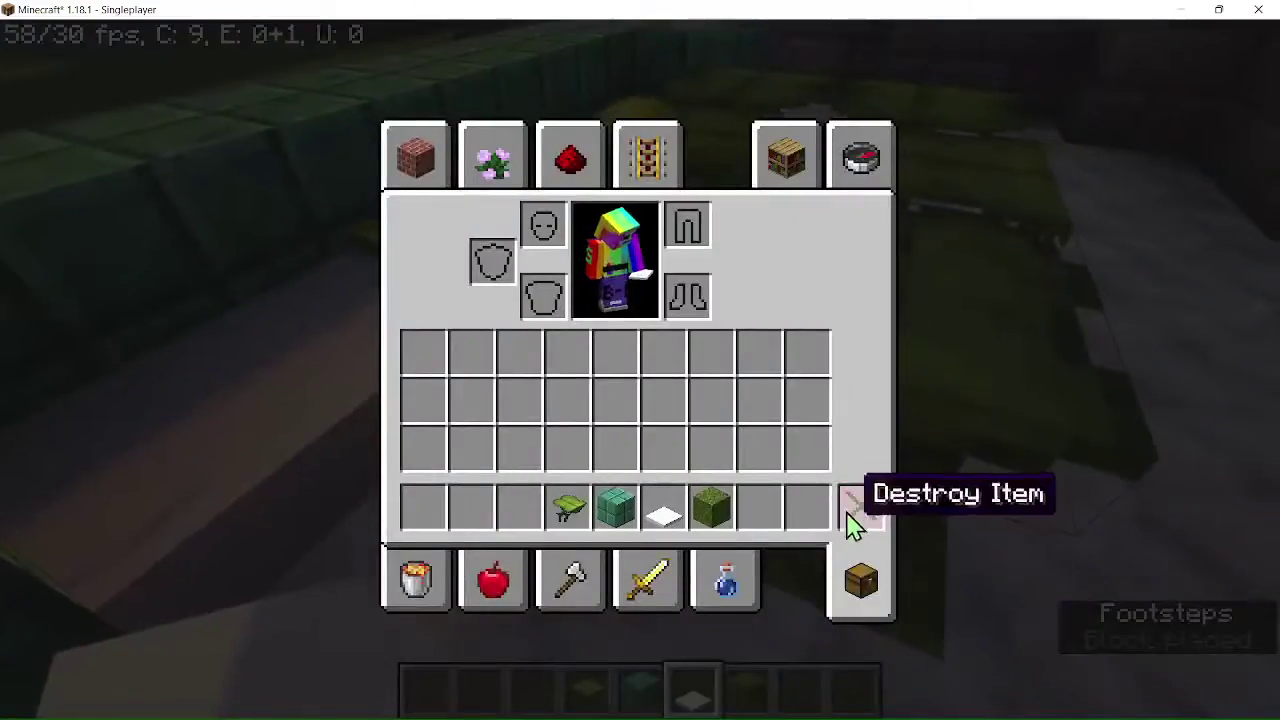
{"action": "key", "text": "e"}
{"action": "key", "text": "s"}
{"action": "key", "text": "e"}
{"action": "key", "text": "e"}
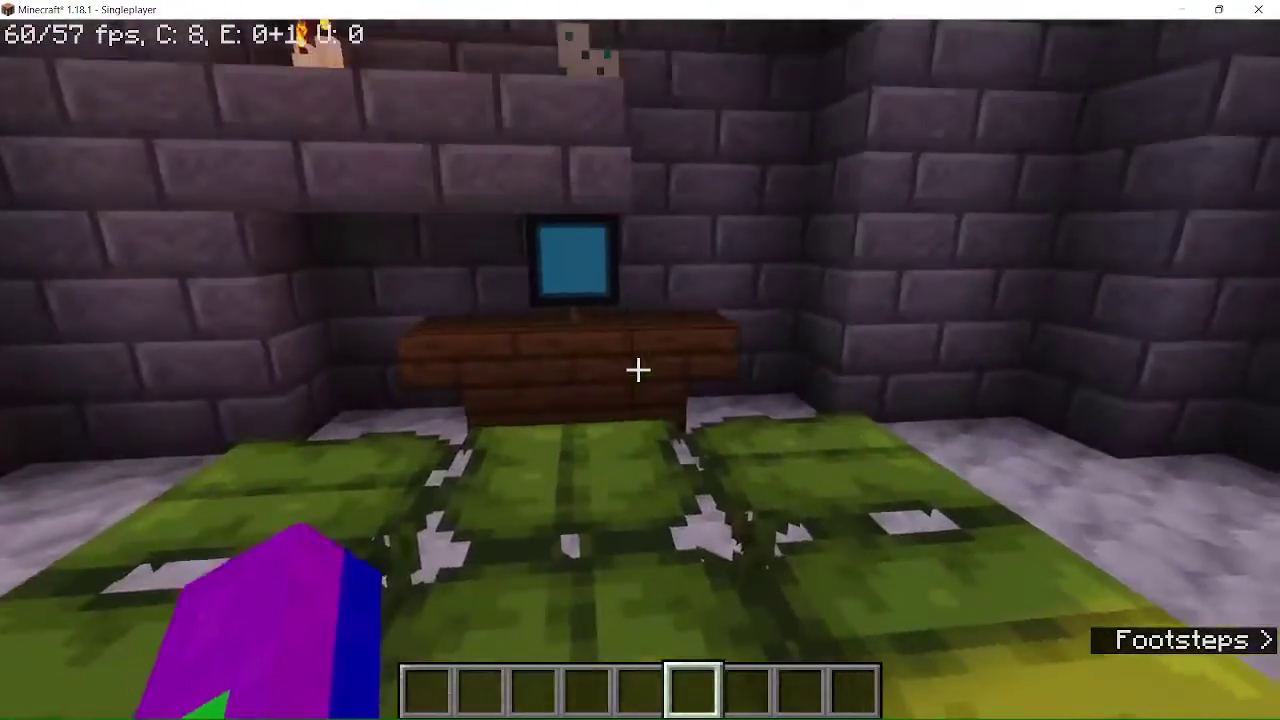
{"action": "key", "text": "s"}
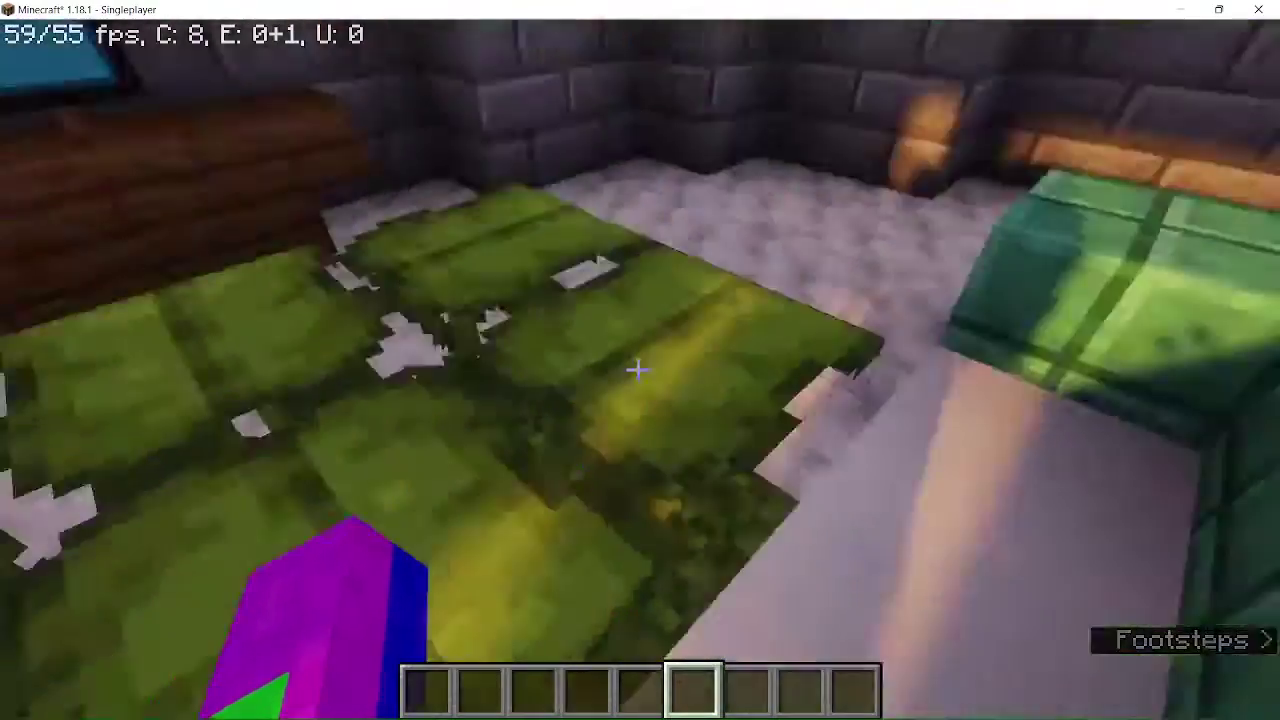
{"action": "key", "text": "e"}
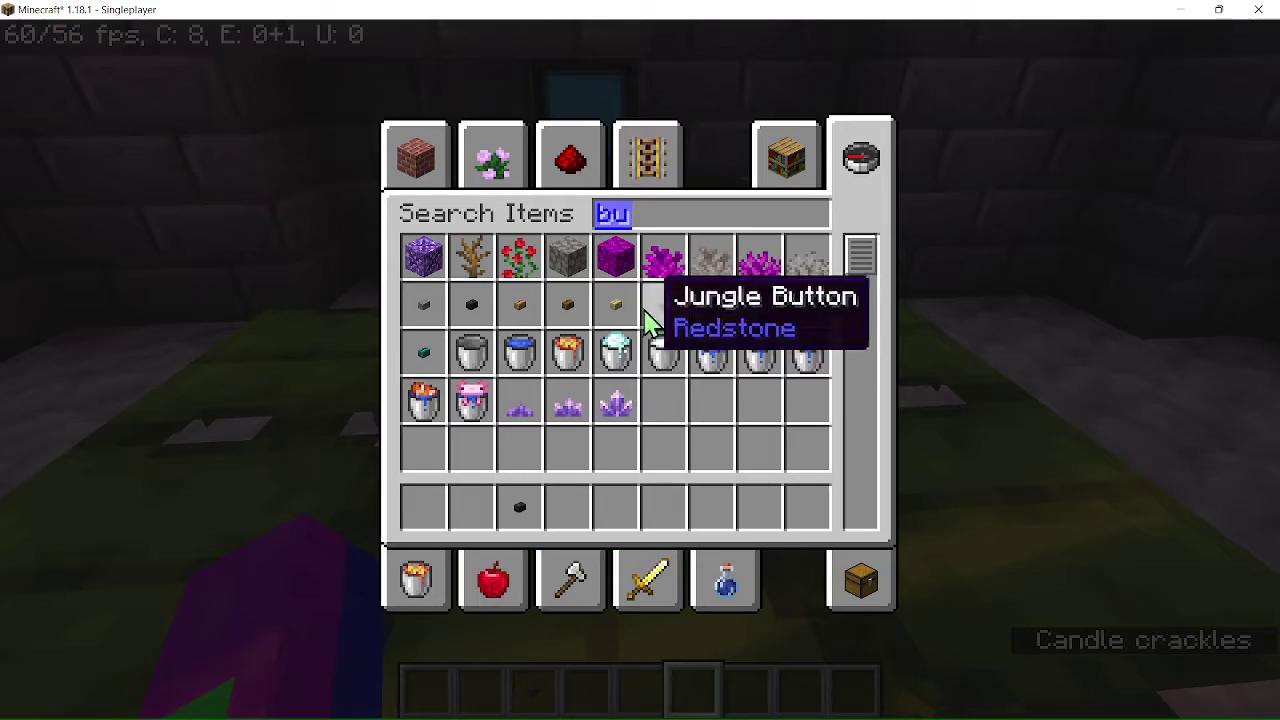
{"action": "key", "text": "e"}
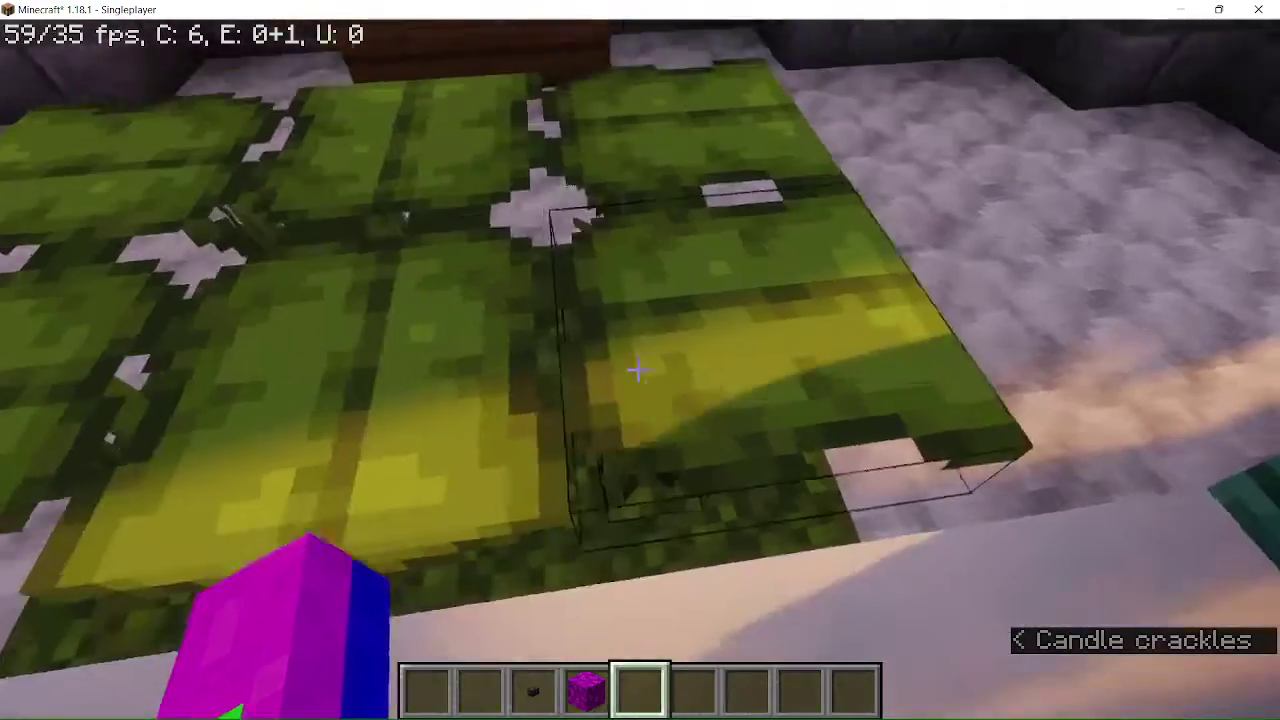
{"action": "scroll", "coordinate": [638, 370], "scroll_direction": "up", "scroll_amount": 2}
{"action": "scroll", "coordinate": [638, 370], "scroll_direction": "down", "scroll_amount": 1}
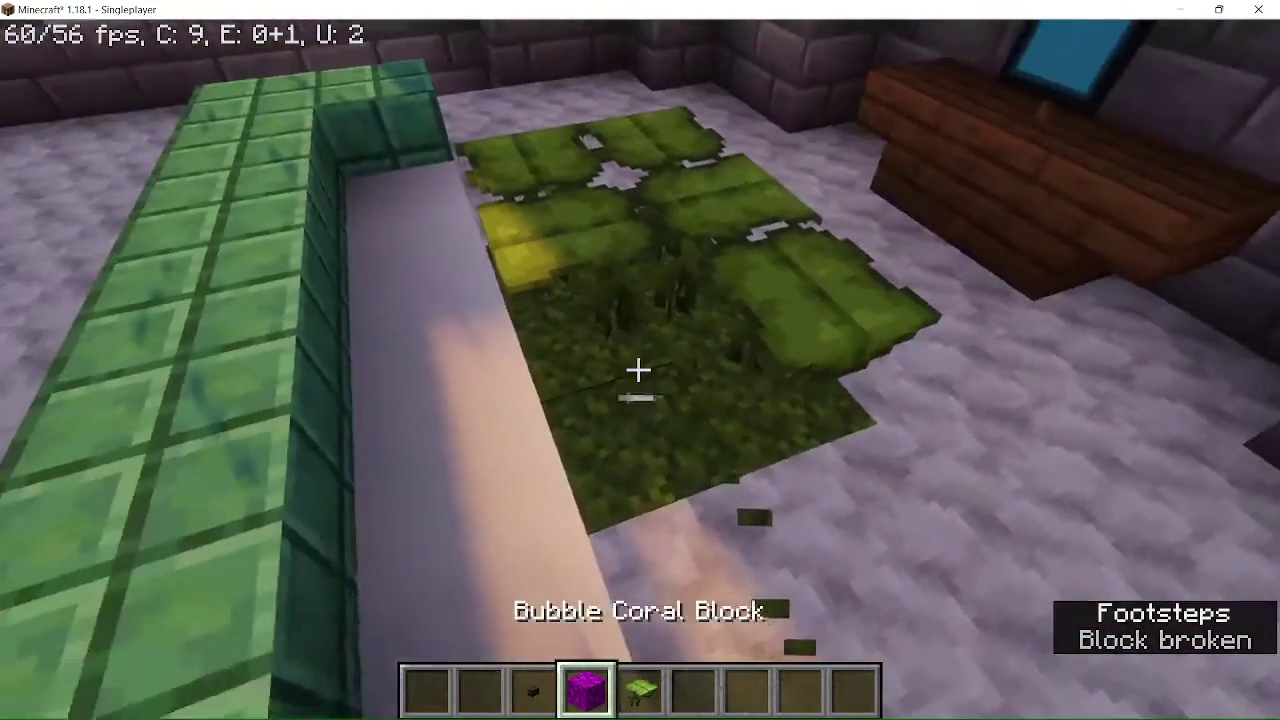
{"action": "scroll", "coordinate": [638, 370], "scroll_direction": "up", "scroll_amount": 1}
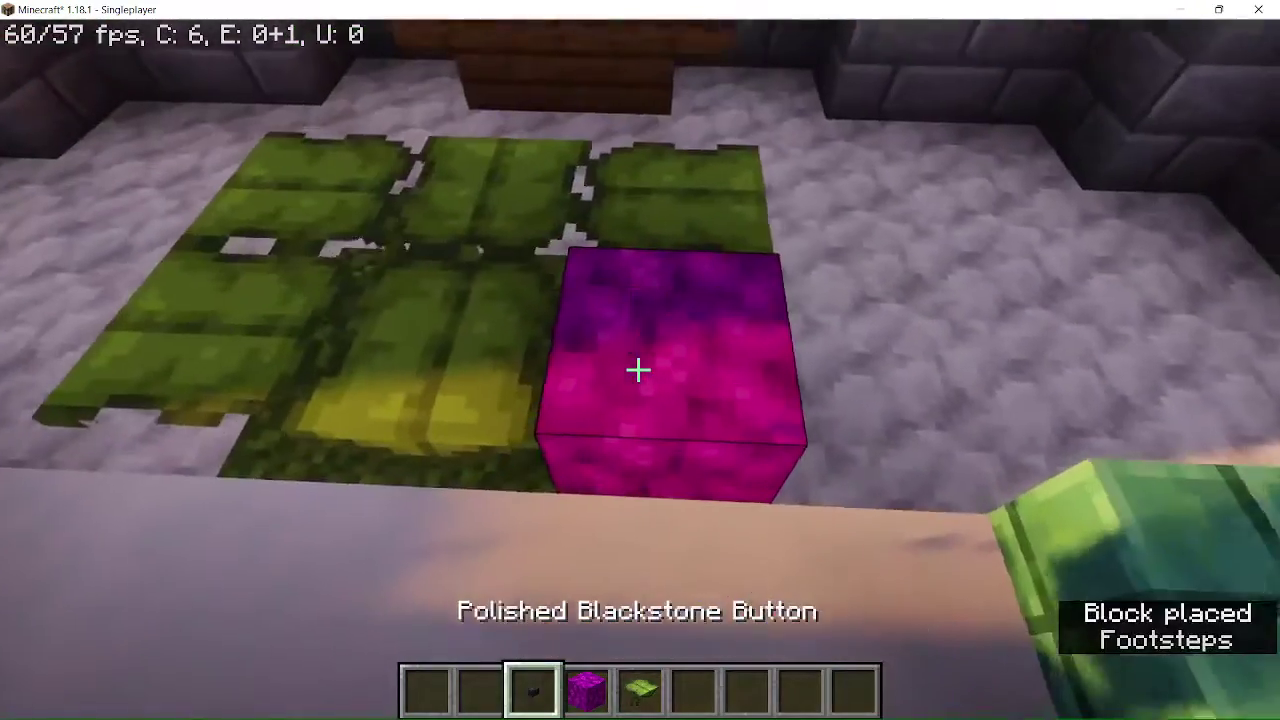
Step: Test the blackstone button on the coral block, break both, and replant the missing big dripleaf
{"action": "right_click", "coordinate": [638, 370]}
{"action": "left_click", "coordinate": [638, 370]}
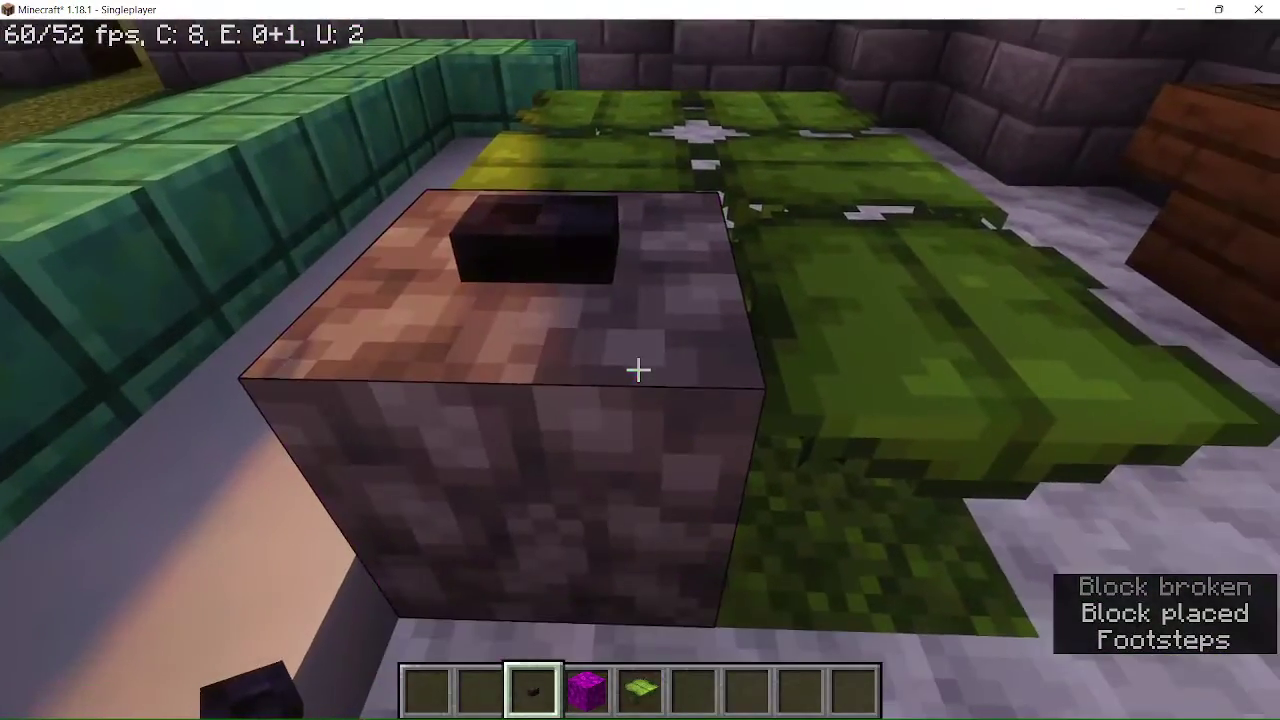
{"action": "left_click", "coordinate": [638, 370]}
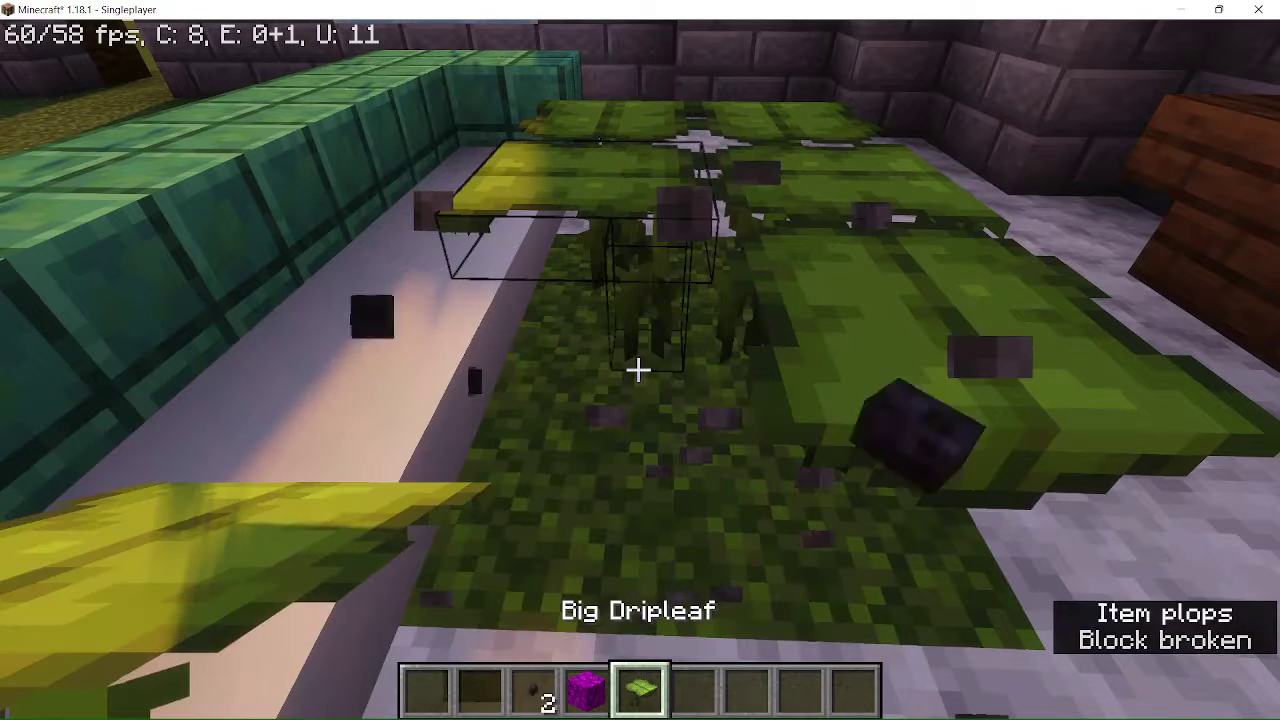
{"action": "key", "text": "w"}
{"action": "key", "text": "c"}
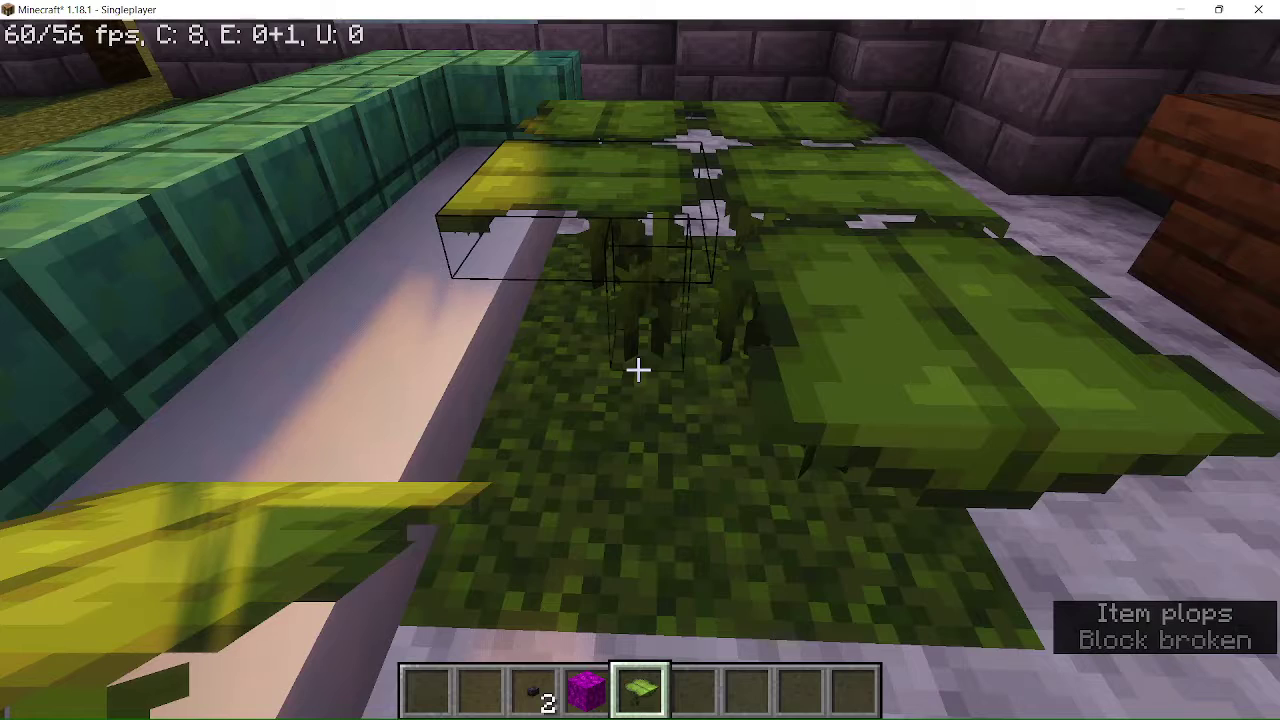
{"action": "key", "text": "c"}
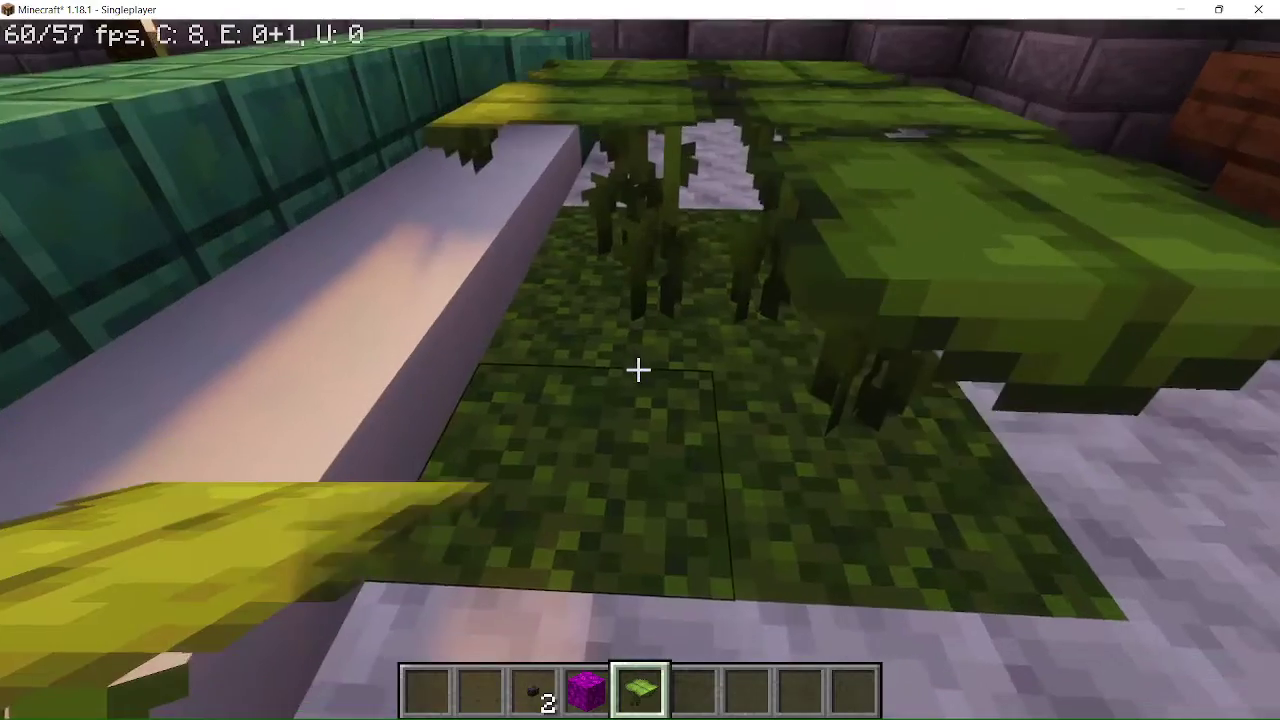
{"action": "key", "text": "w"}
{"action": "right_click", "coordinate": [639, 370]}
{"action": "scroll", "coordinate": [639, 370], "scroll_direction": "up", "scroll_amount": 1}
{"action": "scroll", "coordinate": [639, 370], "scroll_direction": "up", "scroll_amount": 1}
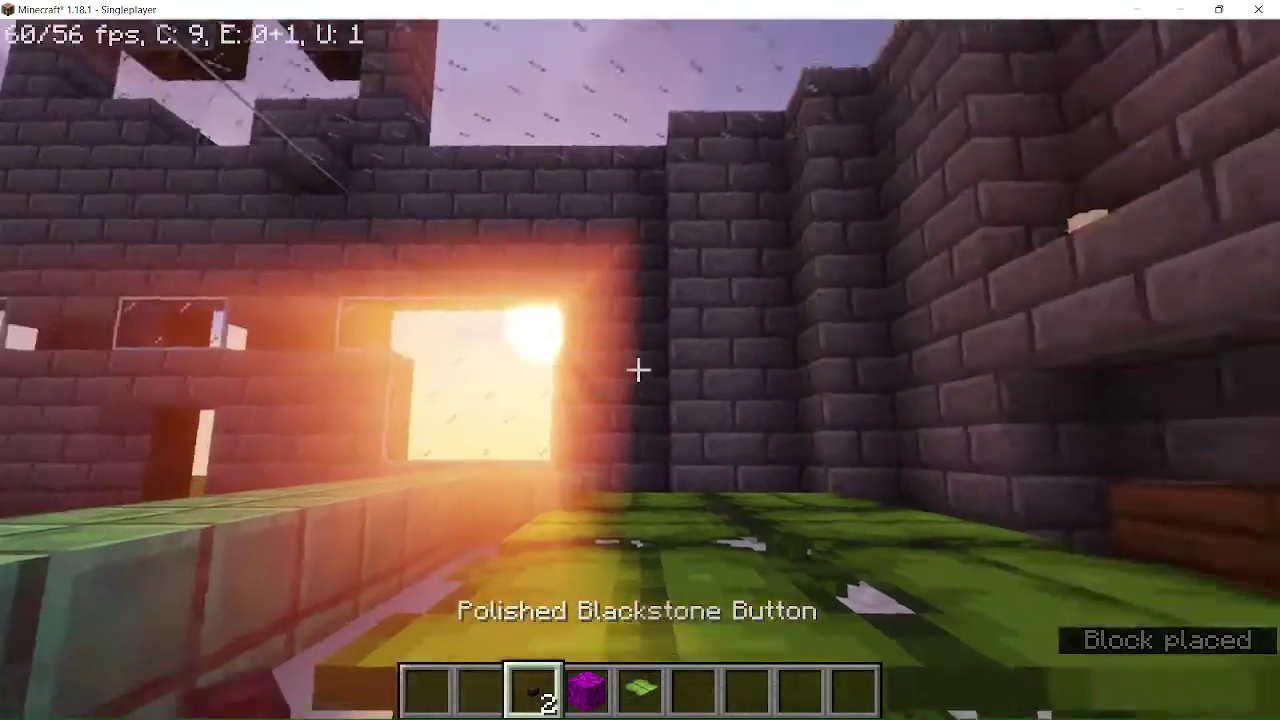
Step: Empty the hotbar with Destroy Item and step sideways to view the room
{"action": "key", "text": "e"}
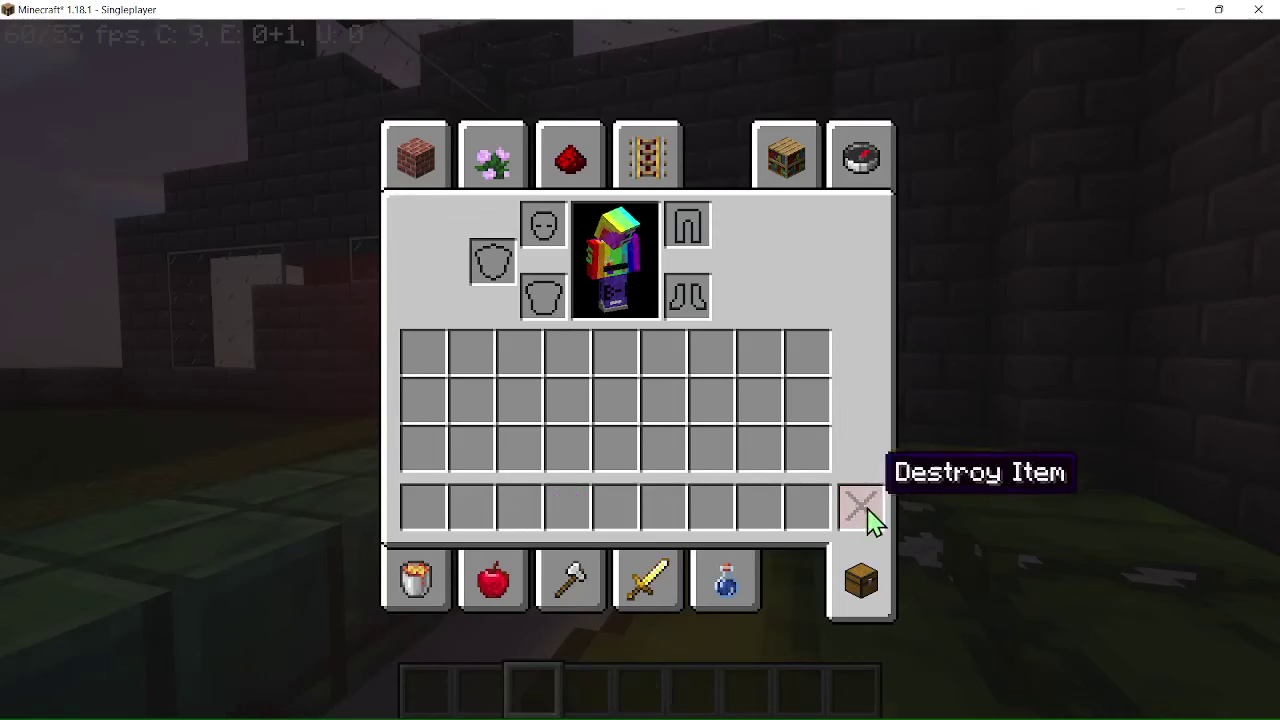
{"action": "key", "text": "e"}
{"action": "key", "text": "d"}
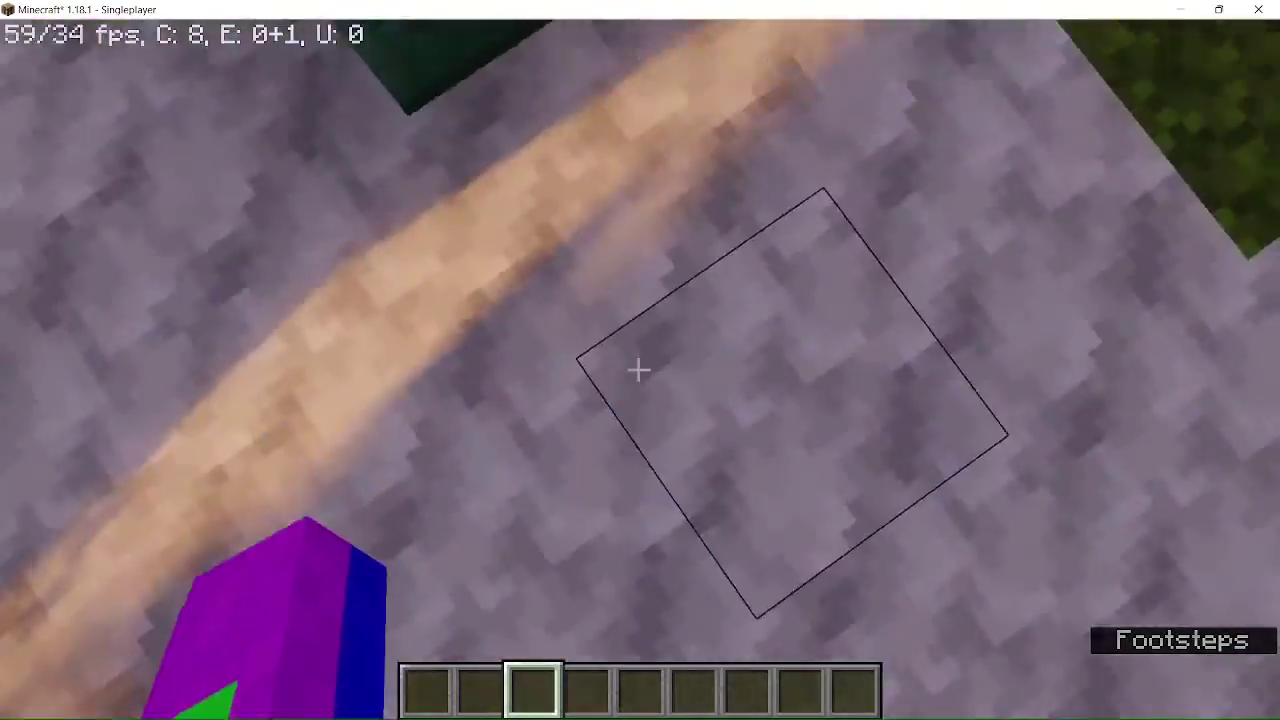
Step: Replace the stray block by the couch with a prismarine brick
{"action": "left_click", "coordinate": [638, 370]}
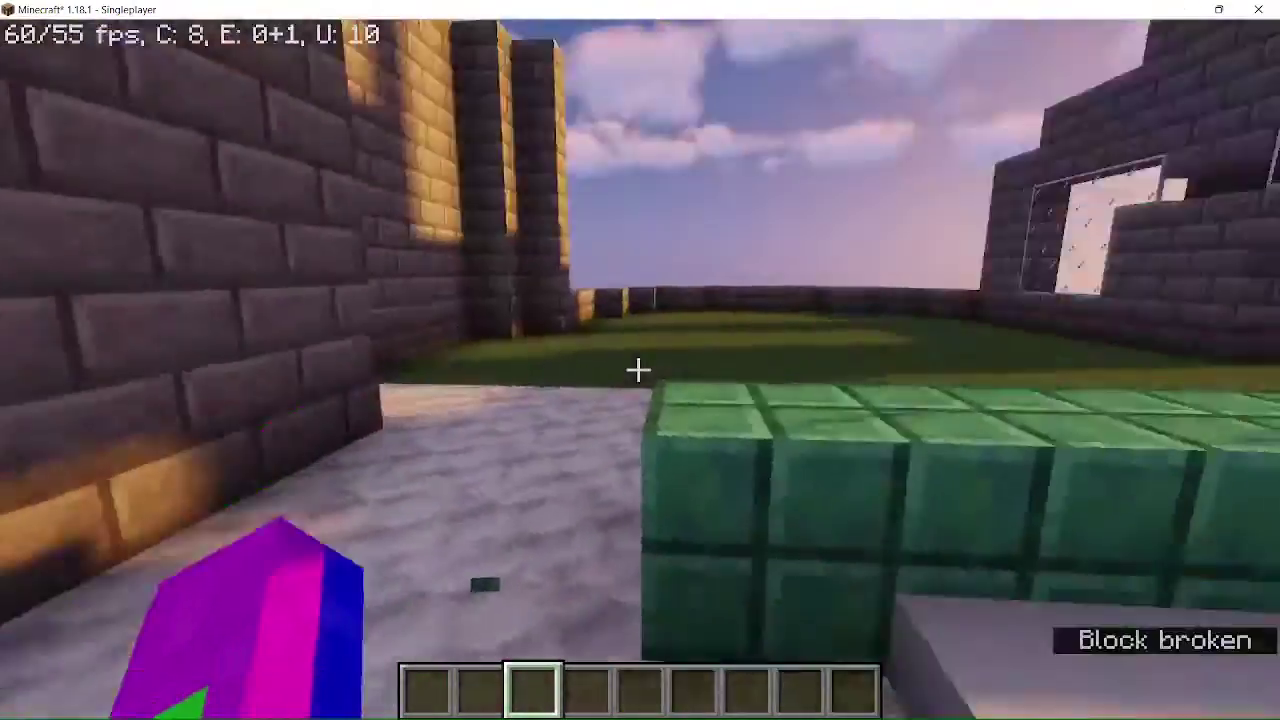
{"action": "middle_click", "coordinate": [638, 370]}
{"action": "right_click", "coordinate": [638, 370]}
{"action": "key", "text": "e"}
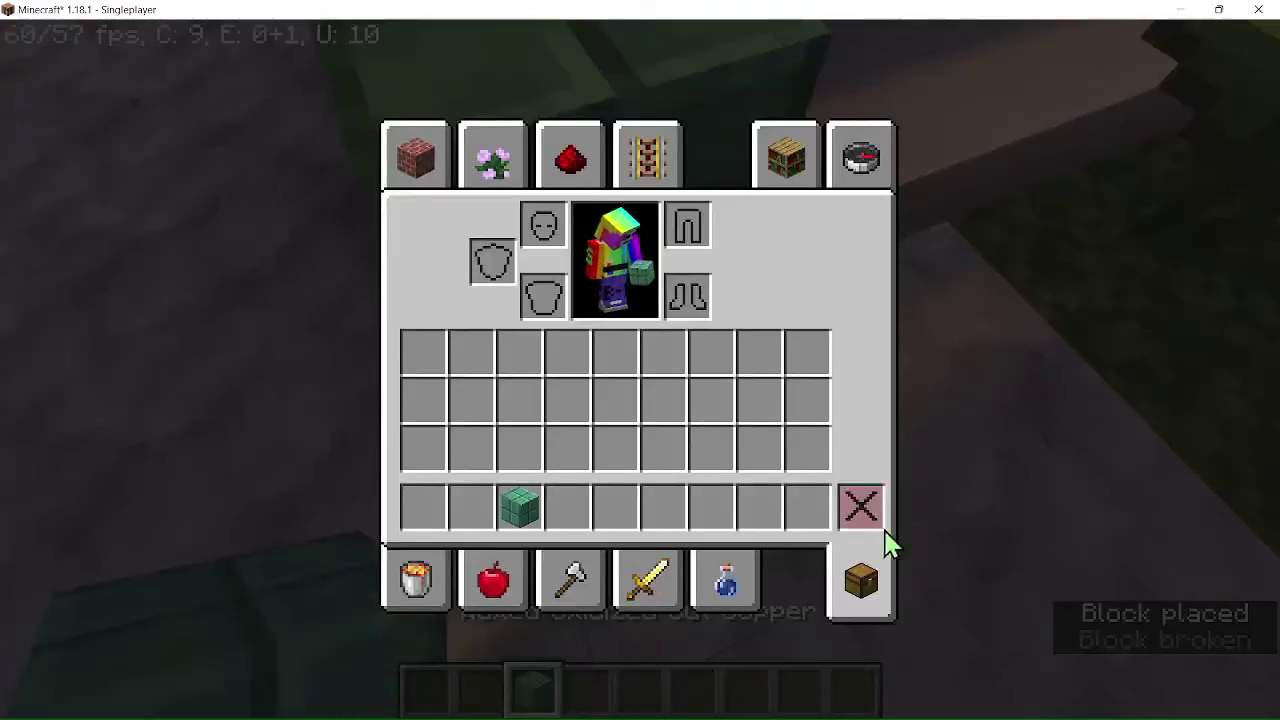
{"action": "key", "text": "e"}
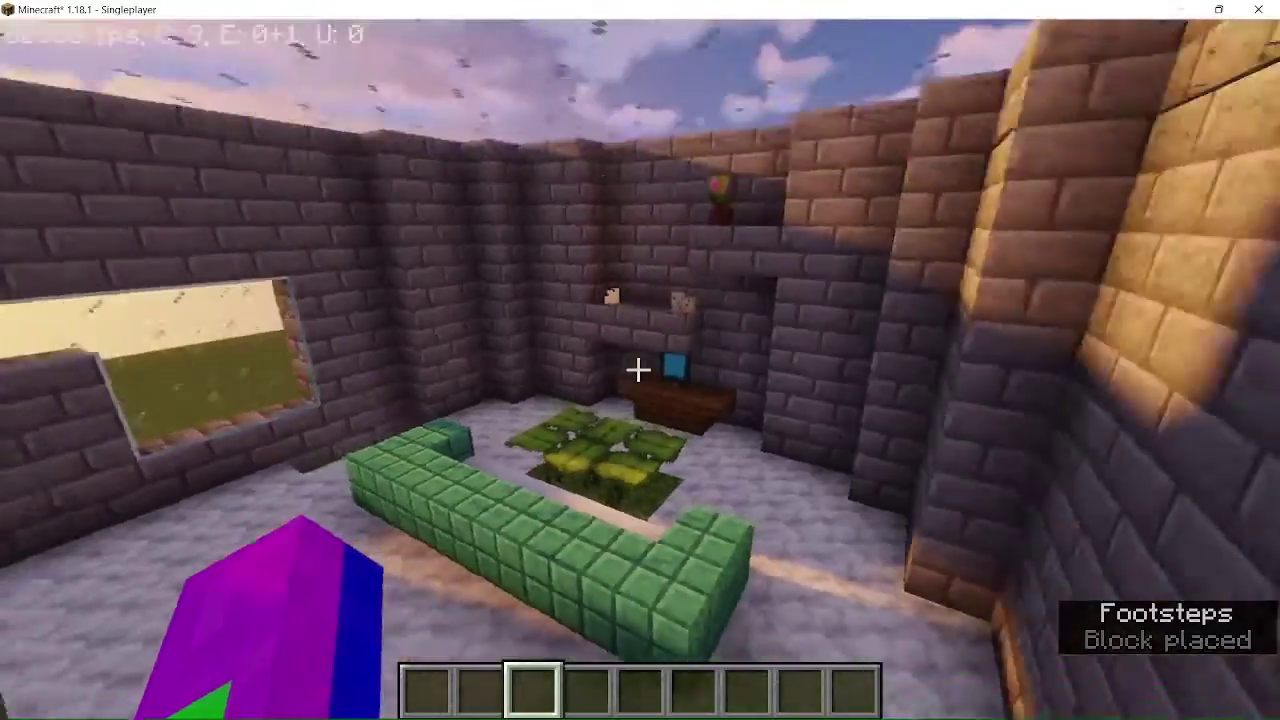
Step: Fly out of the living room and down onto the low-walled grass plot
{"action": "key", "text": "s"}
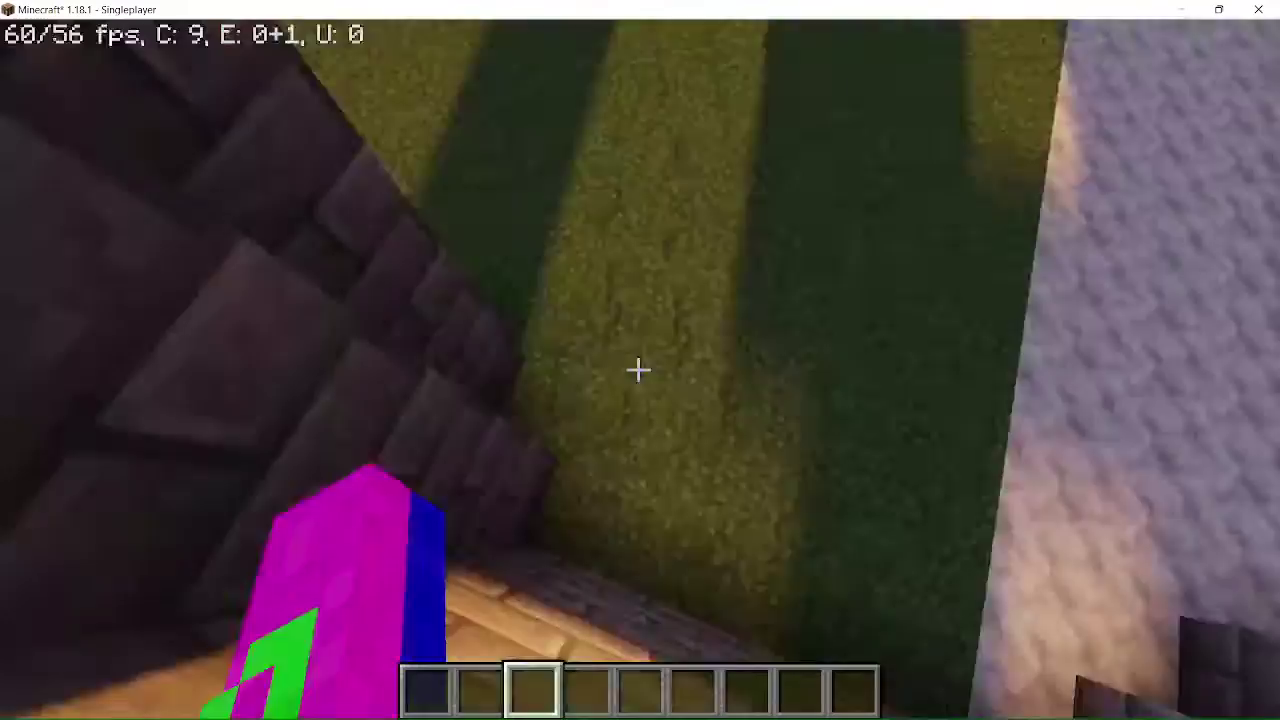
{"action": "key", "text": "space"}
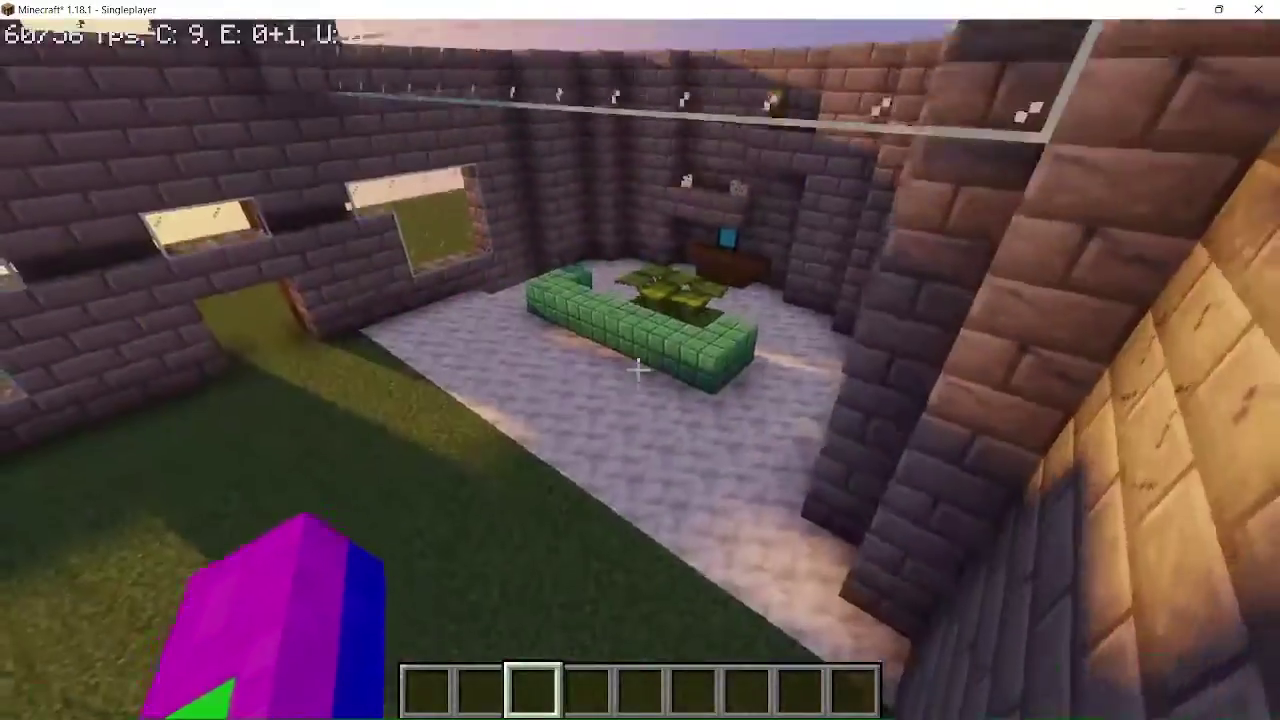
{"action": "key", "text": "w"}
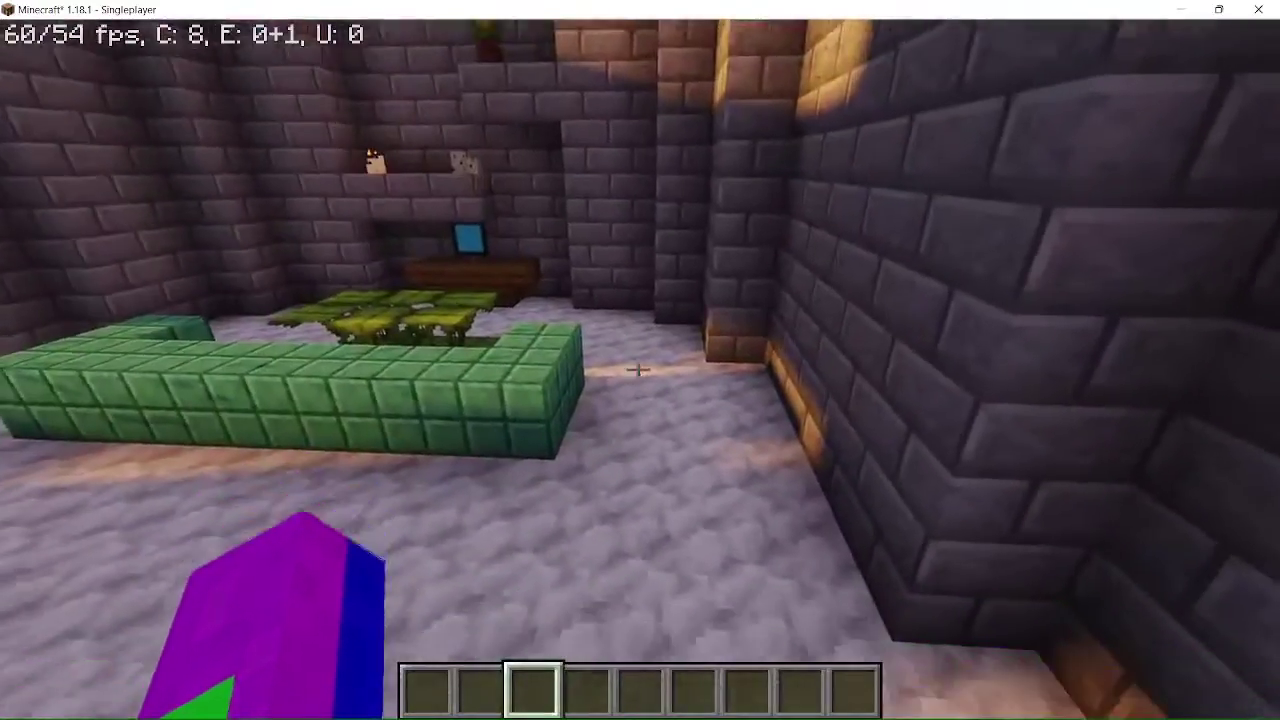
{"action": "key", "text": "w"}
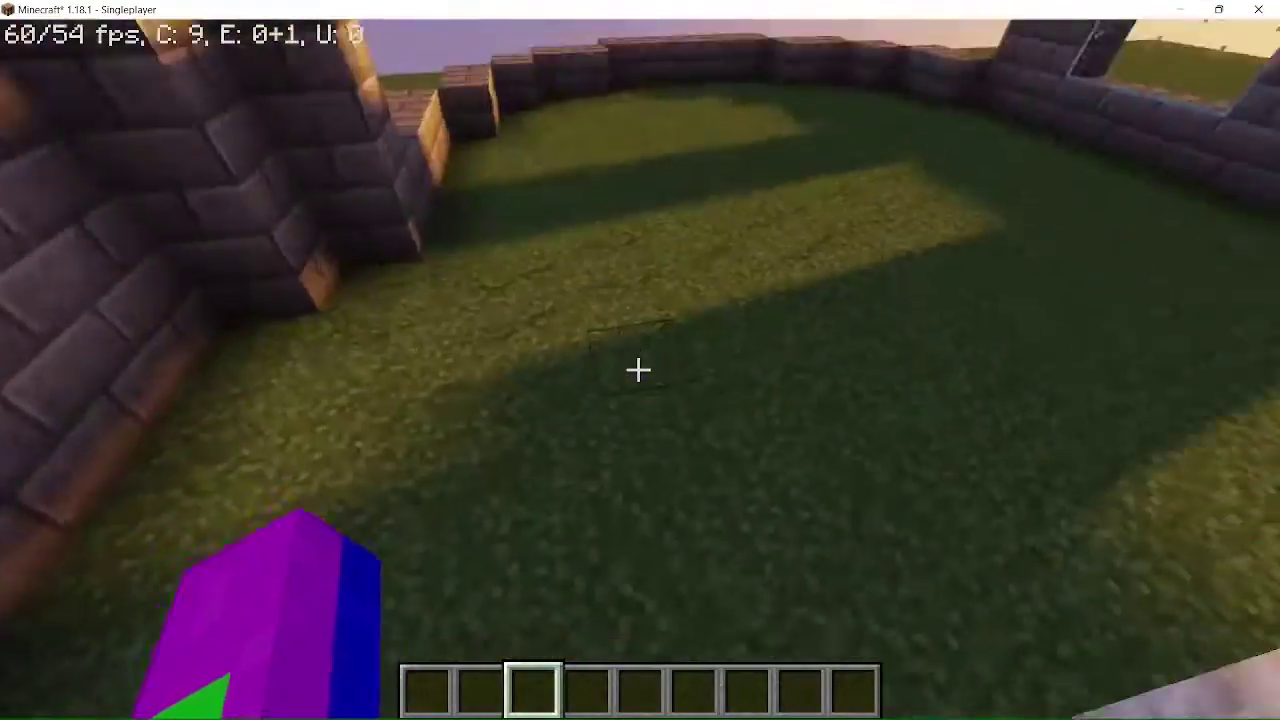
{"action": "key", "text": "w"}
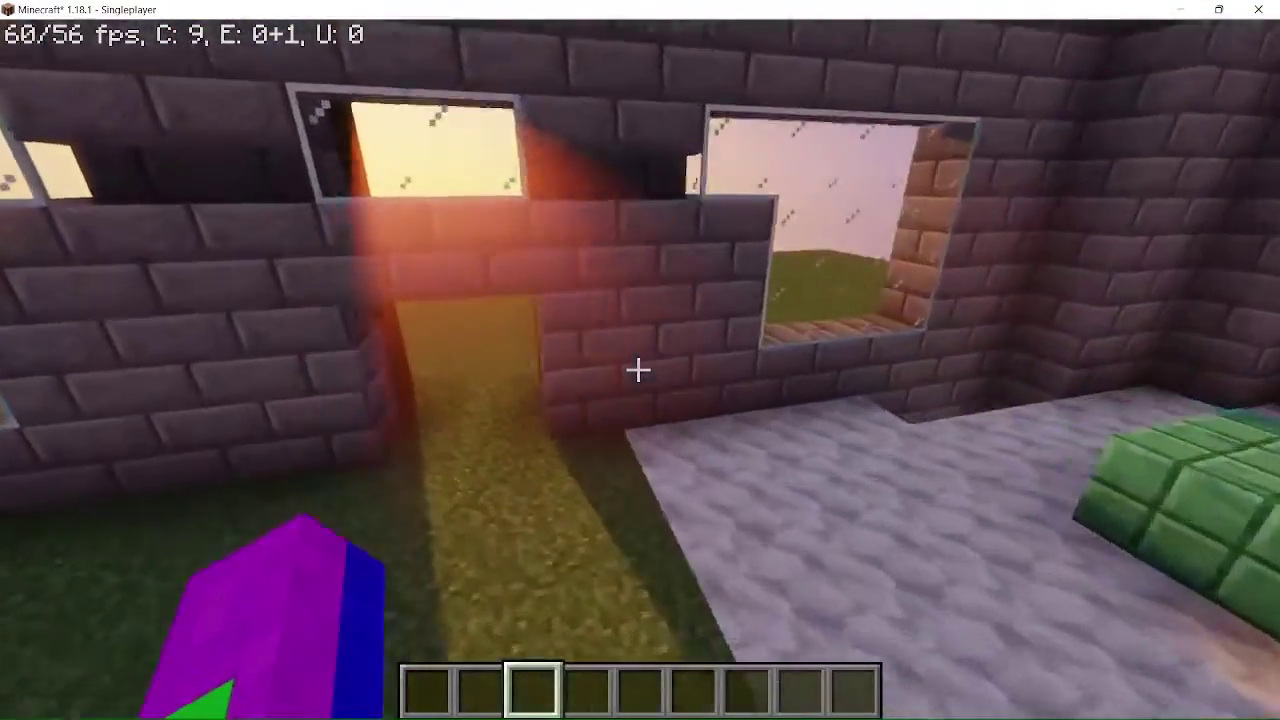
{"action": "key", "text": "w"}
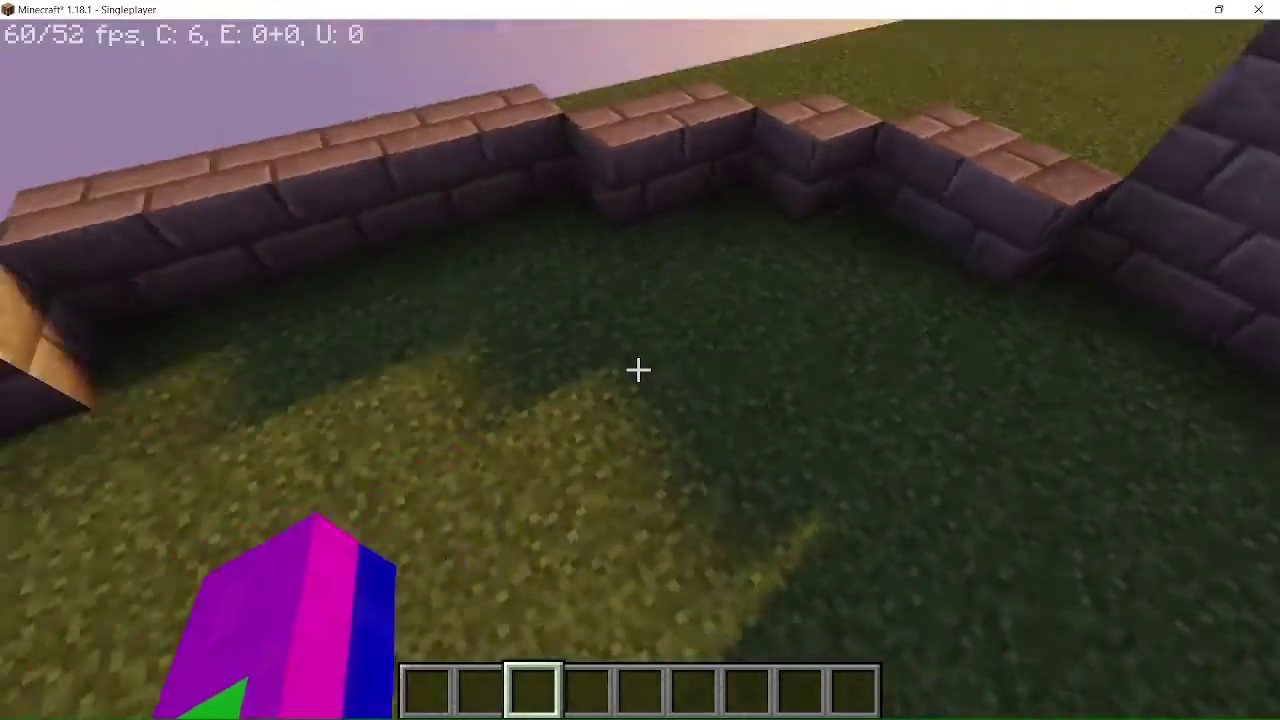
{"action": "key", "text": "w"}
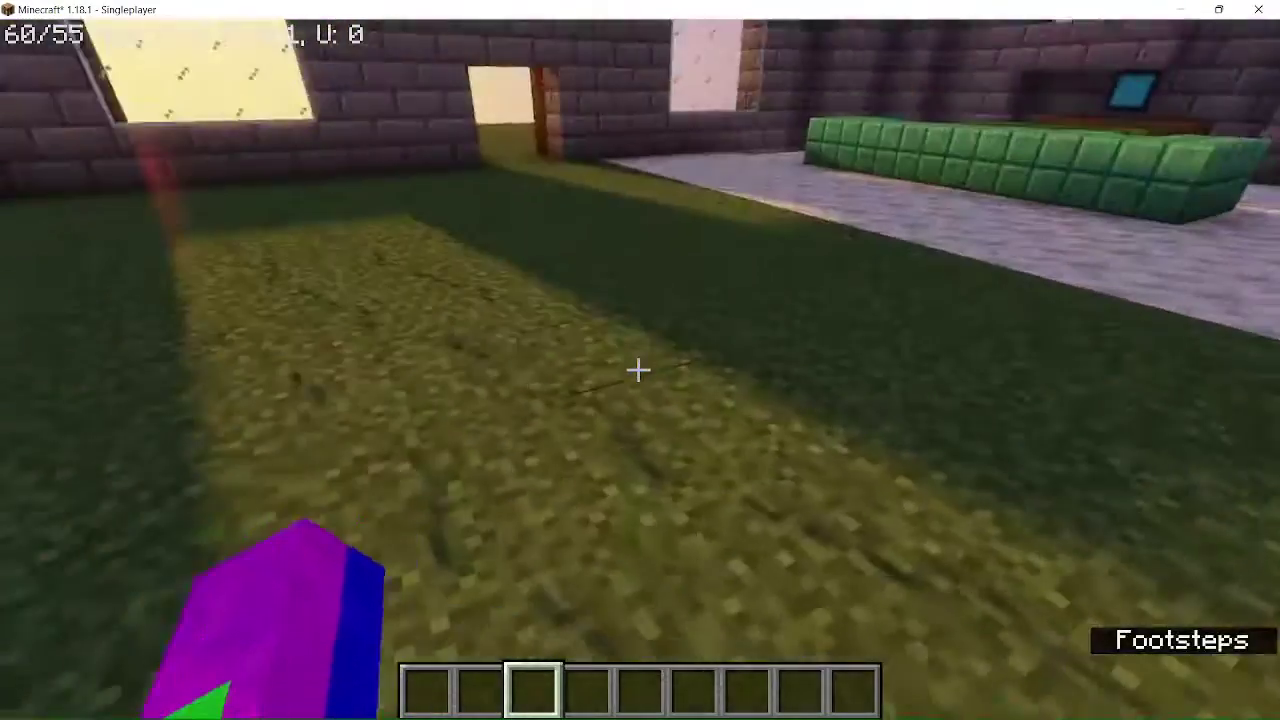
{"action": "key", "text": "w"}
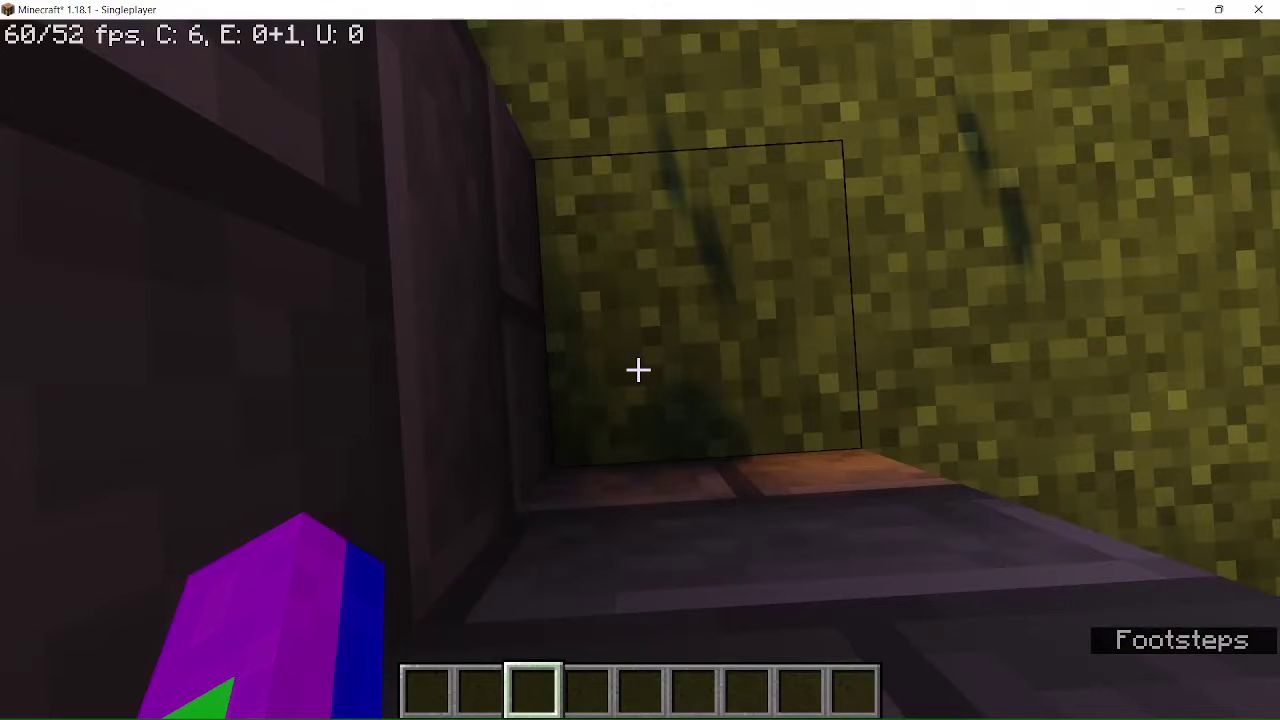
{"action": "type", "text": "/fill 7 -61 5 ~ -61 ~ minecraft:calcite"}
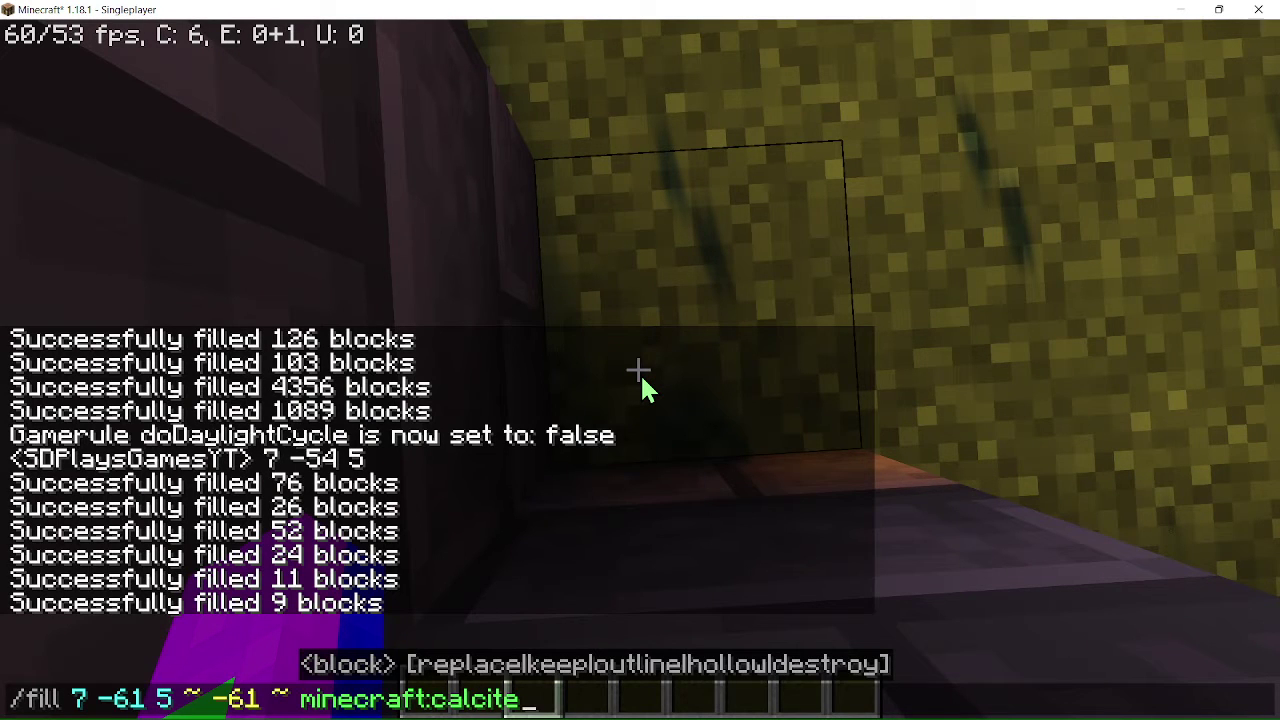
Step: Run two /fill commands laying minecraft:calcite, including a small strip, then walk to the courtyard
{"action": "key", "text": "Return"}
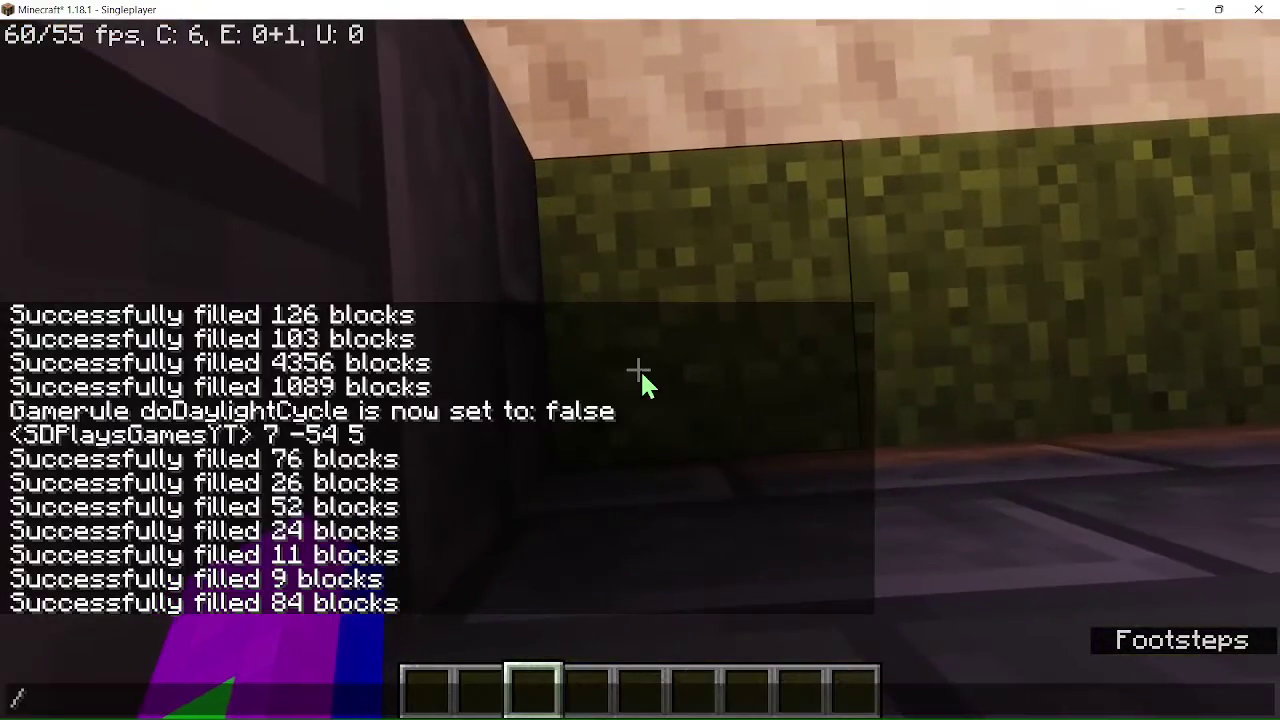
{"action": "key", "text": "Return"}
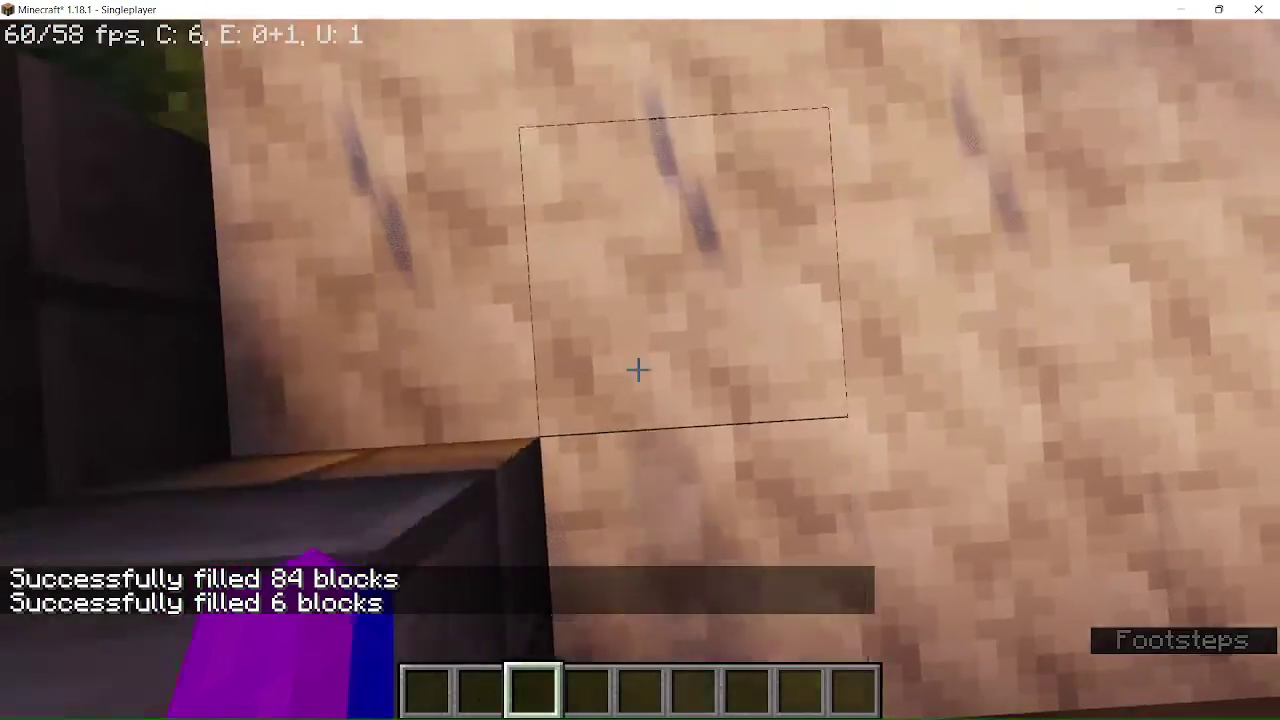
{"action": "key", "text": "w"}
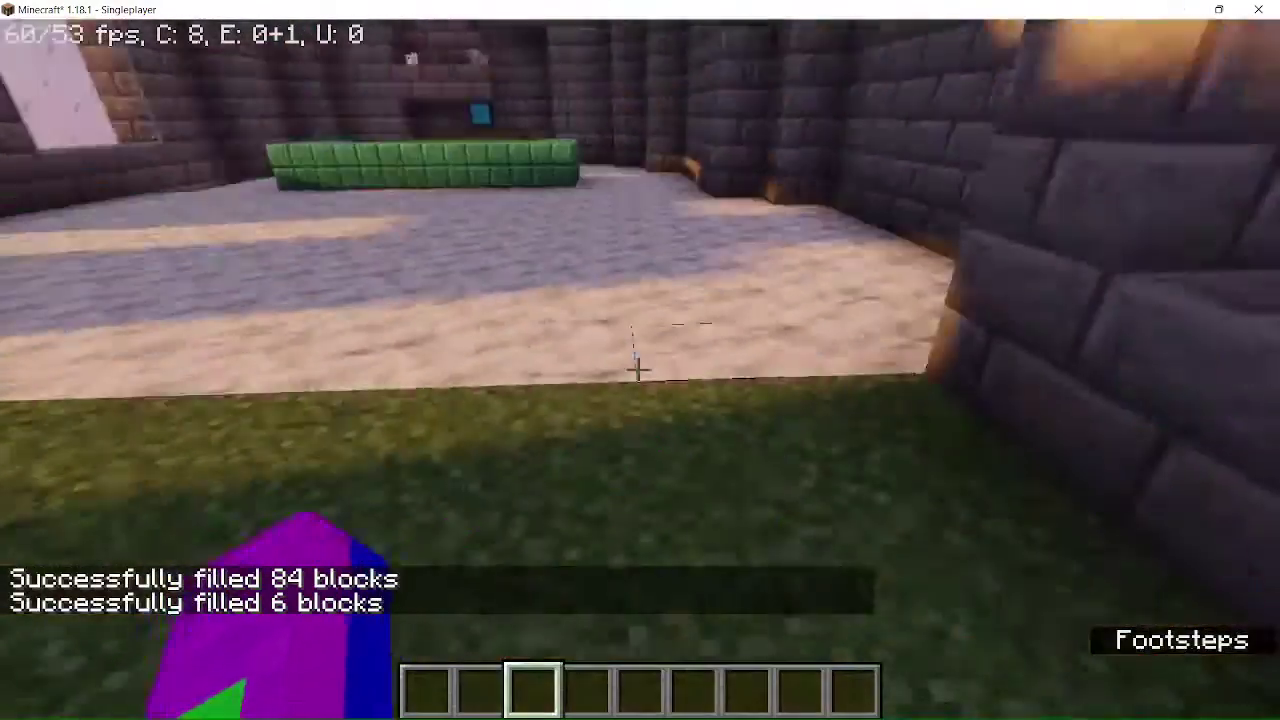
{"action": "key", "text": "w"}
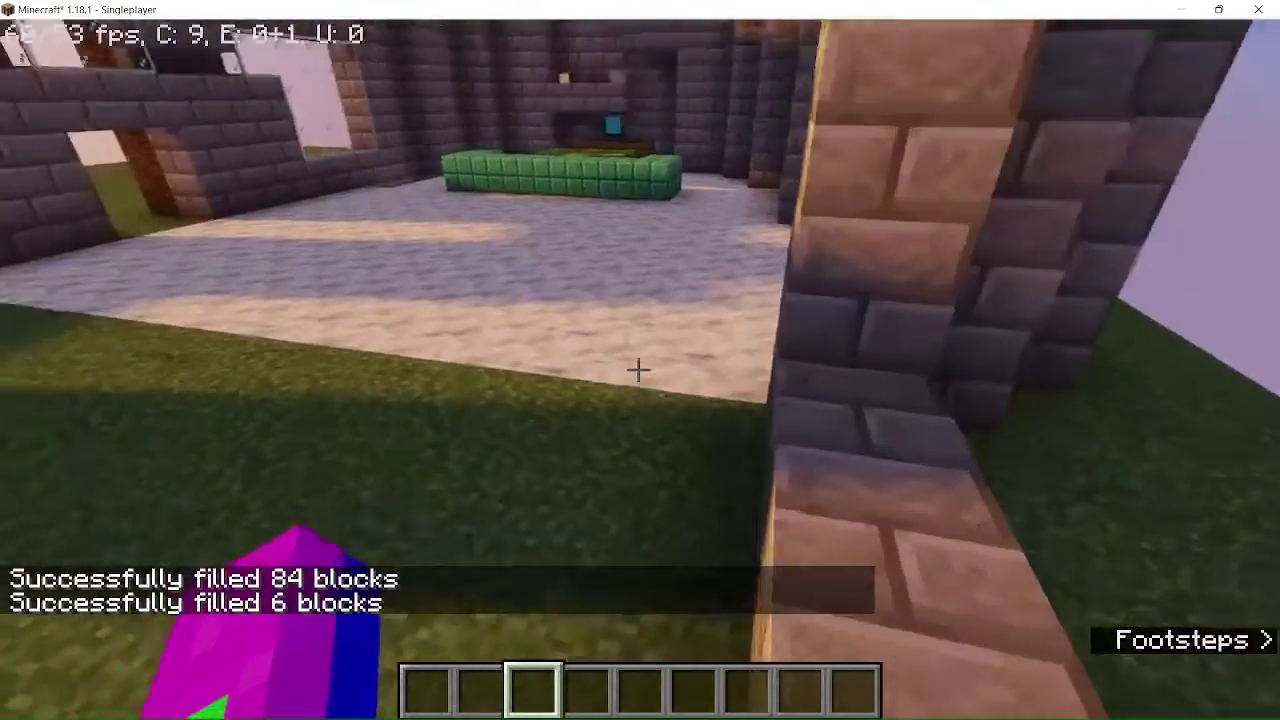
Step: Run more calcite /fill commands over the remaining grass sections
{"action": "key", "text": "slash"}
{"action": "type", "text": "/fill 7 -61 5 ~ -61 ~ minecraft:calcite"}
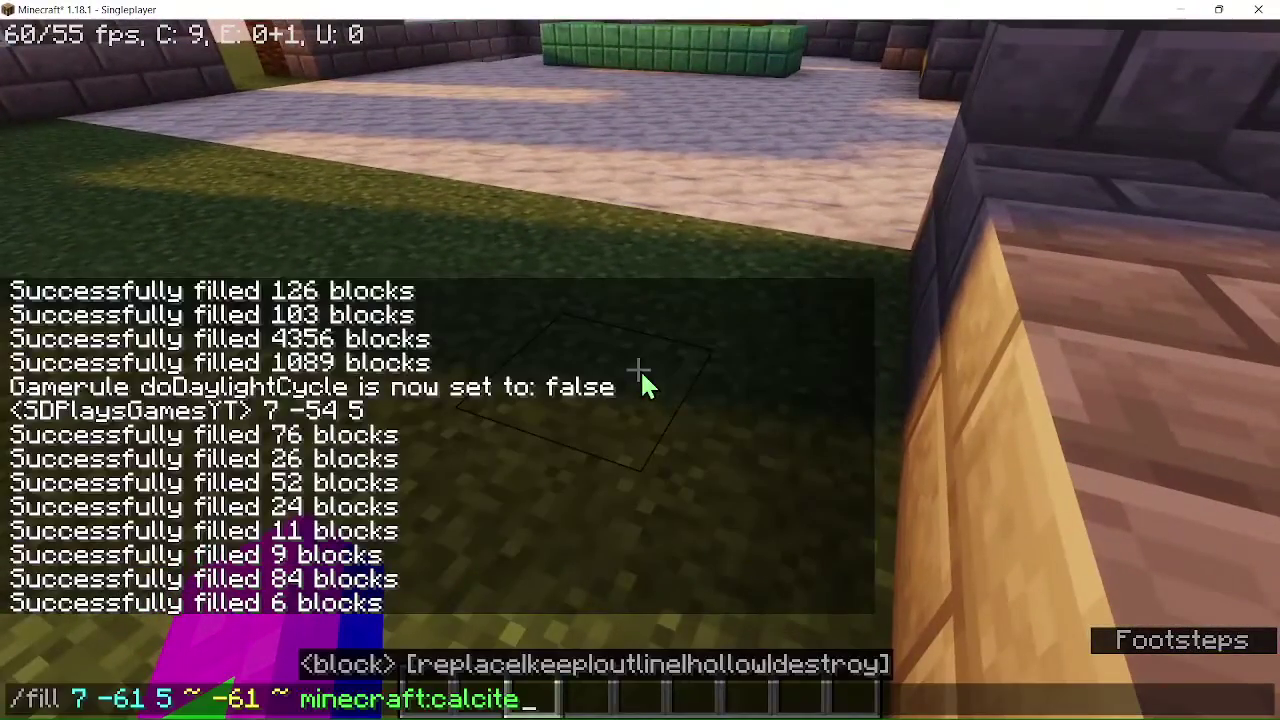
{"action": "key", "text": "Return"}
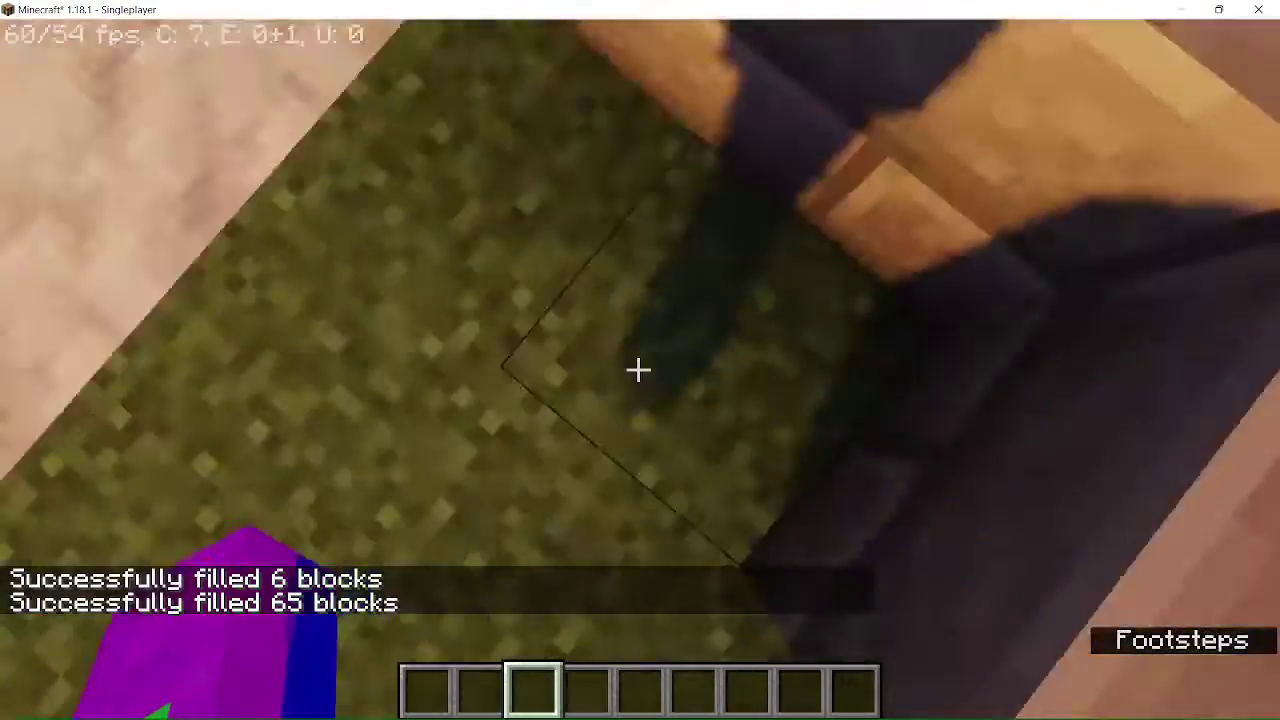
{"action": "key", "text": "w"}
{"action": "type", "text": "/fill 7 -61 5 ~ -61 ~ minecraft:calcite"}
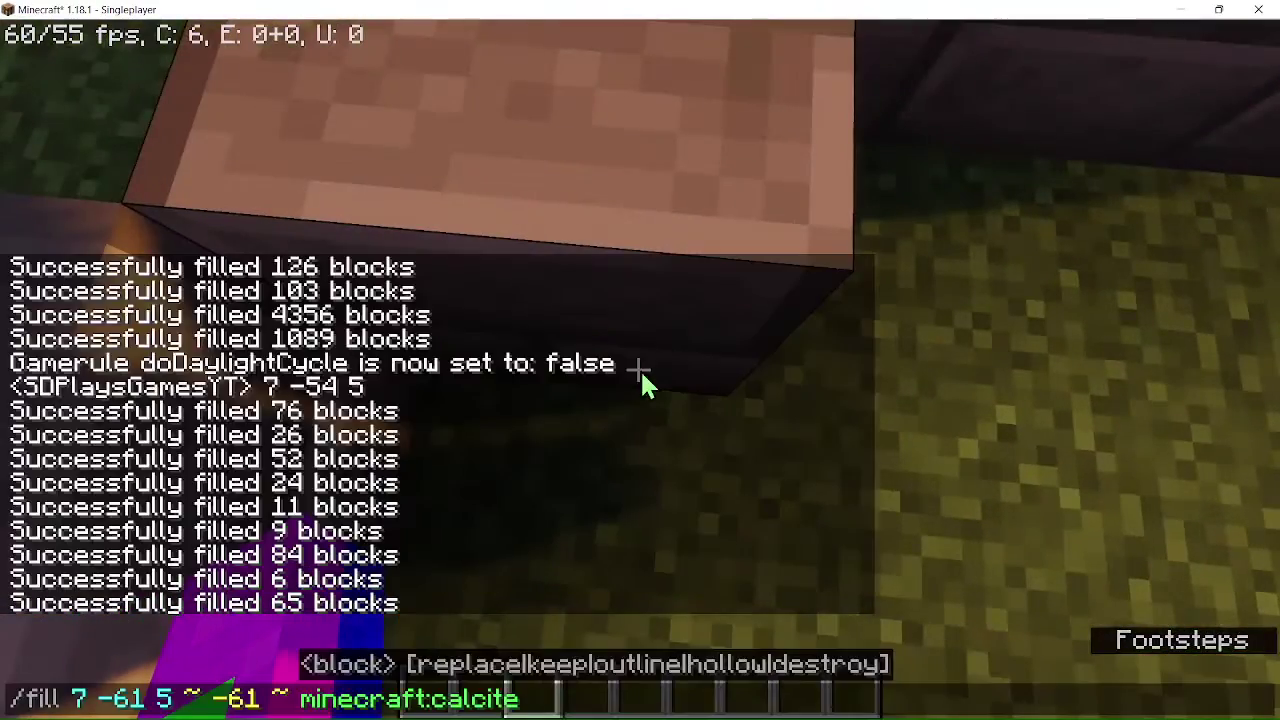
{"action": "key", "text": "Return"}
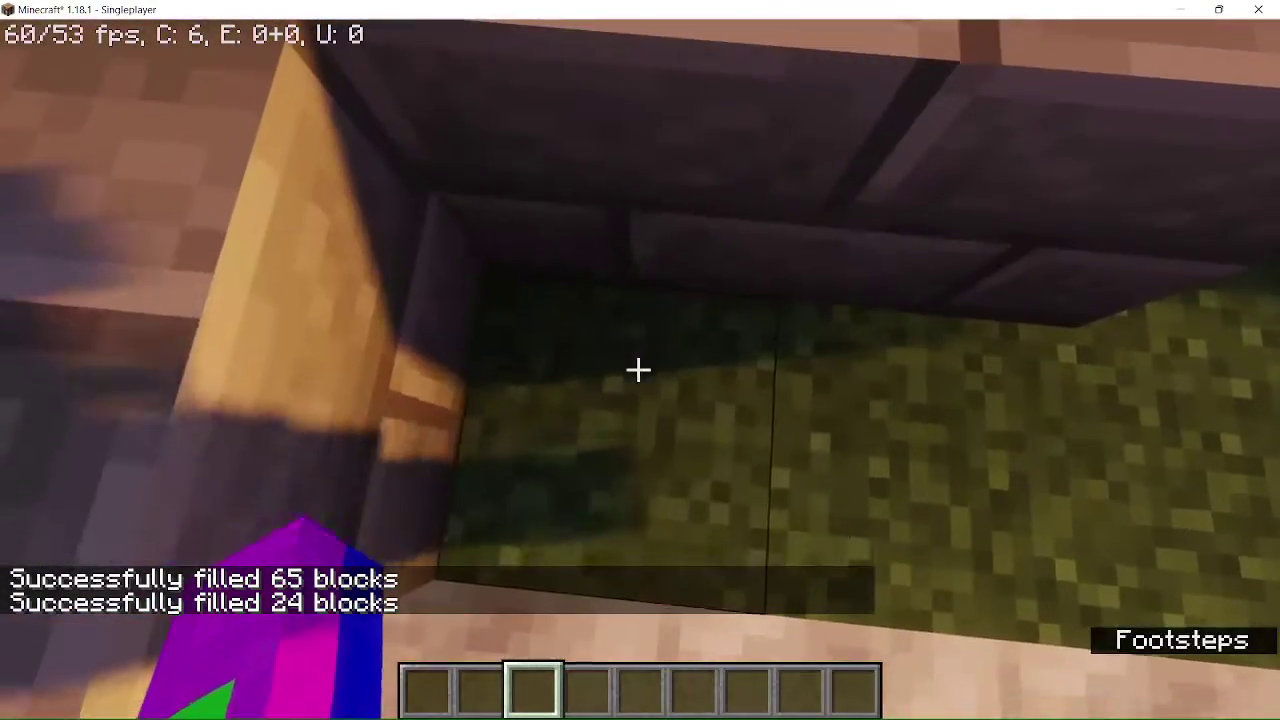
{"action": "key", "text": "t"}
{"action": "key", "text": "Up"}
{"action": "key", "text": "Return"}
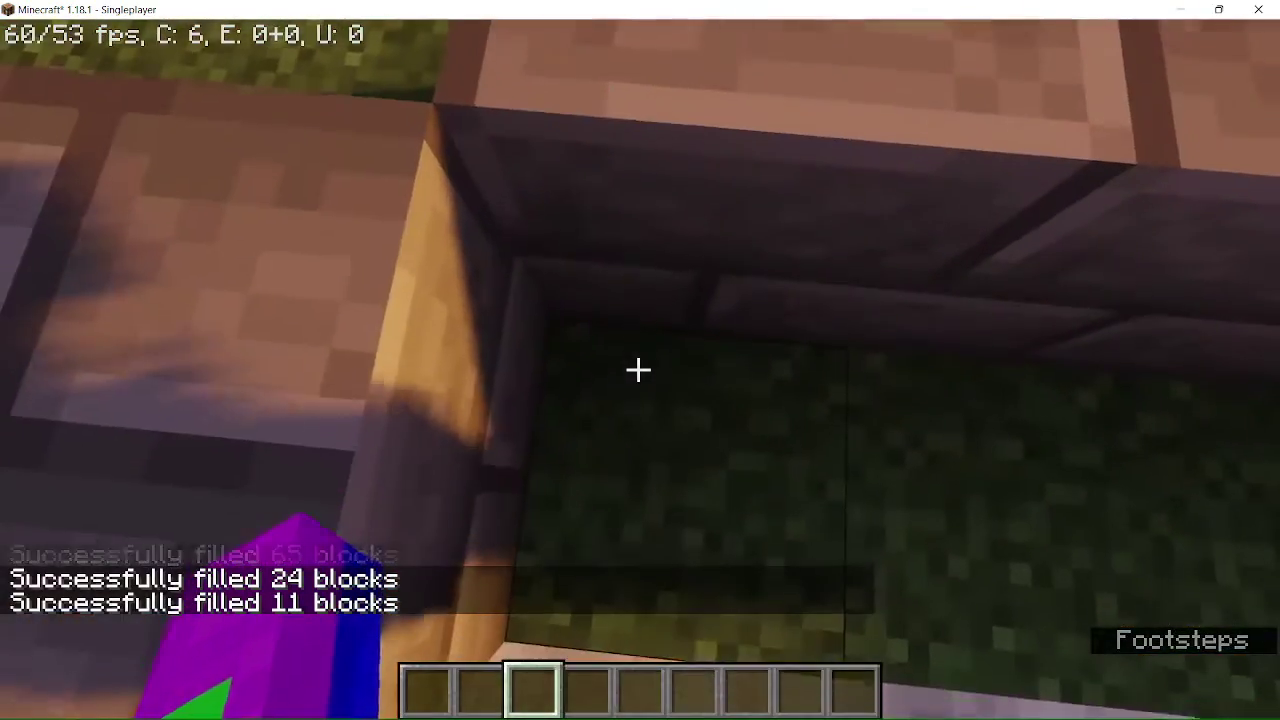
{"action": "key", "text": "Escape"}
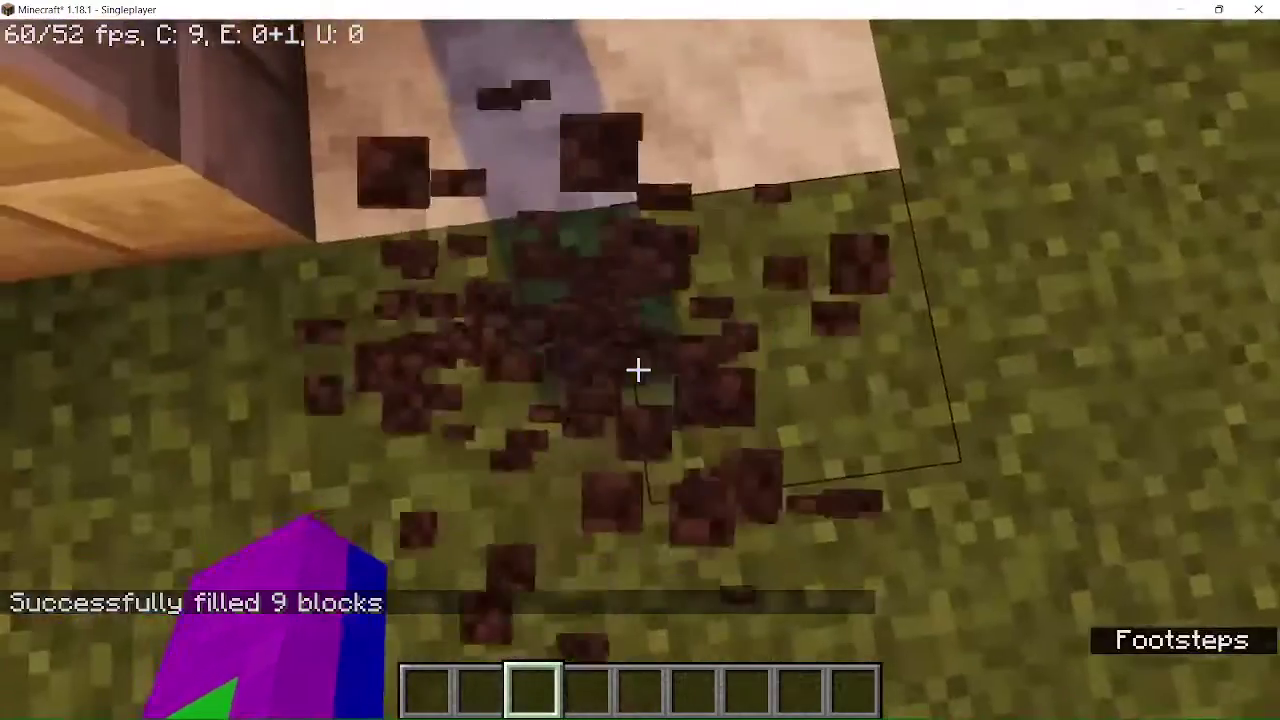
Step: Replace the stray calcite blocks by the doorway with grass
{"action": "middle_click", "coordinate": [638, 370]}
{"action": "left_click", "coordinate": [638, 370]}
{"action": "right_click", "coordinate": [638, 370]}
{"action": "left_click", "coordinate": [638, 370]}
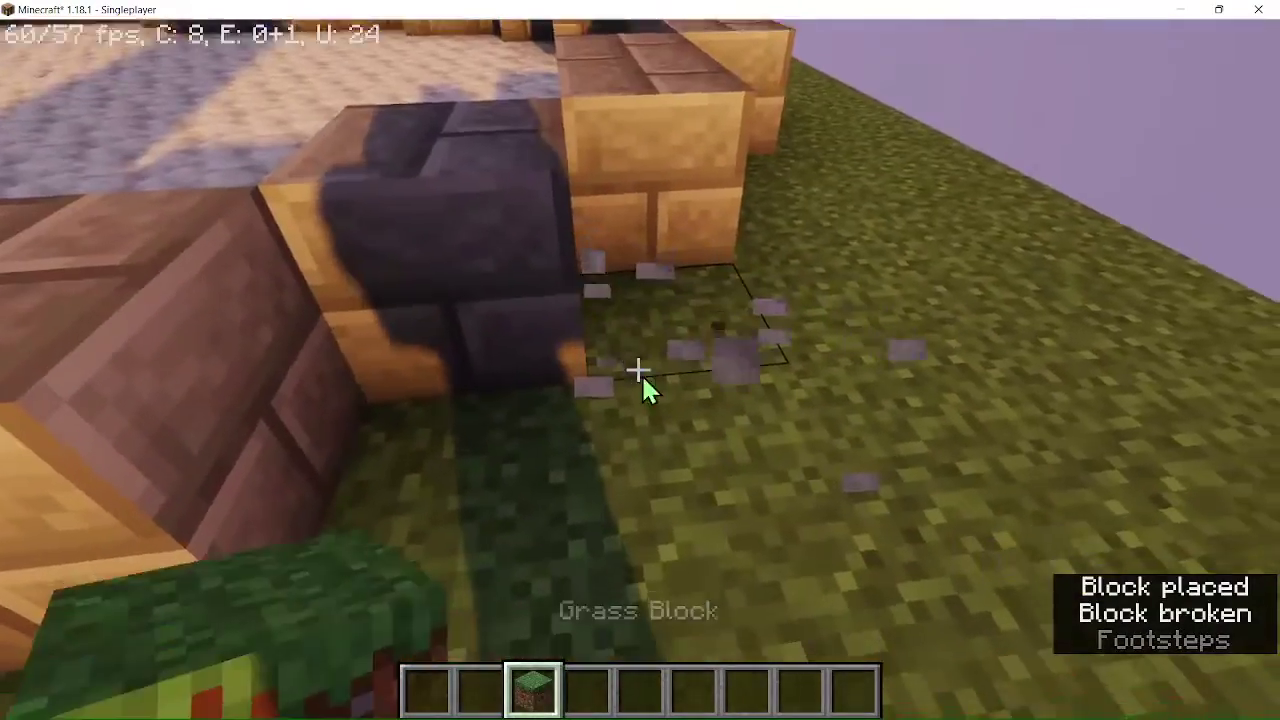
Step: Browse the creative inventory's all-items search, then close it
{"action": "key", "text": "e"}
{"action": "left_click", "coordinate": [861, 507], "text": "shift"}
{"action": "key", "text": "e"}
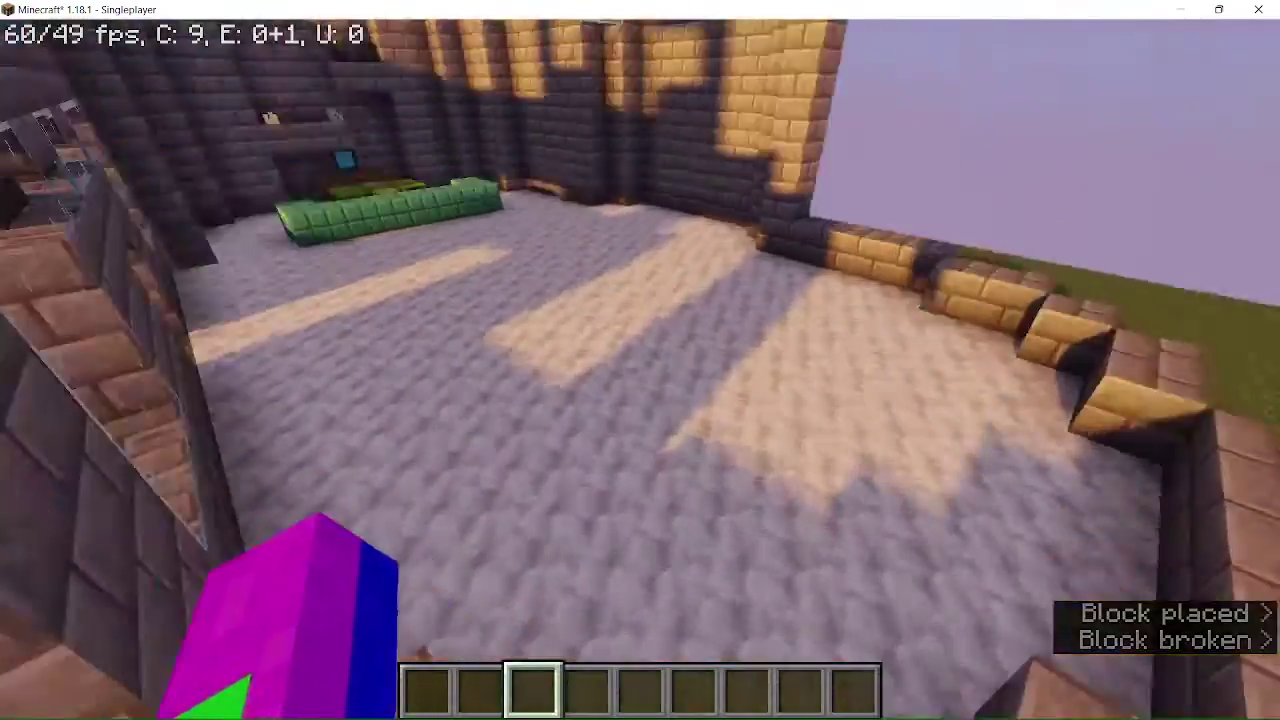
{"action": "key", "text": "e"}
{"action": "key", "text": "e"}
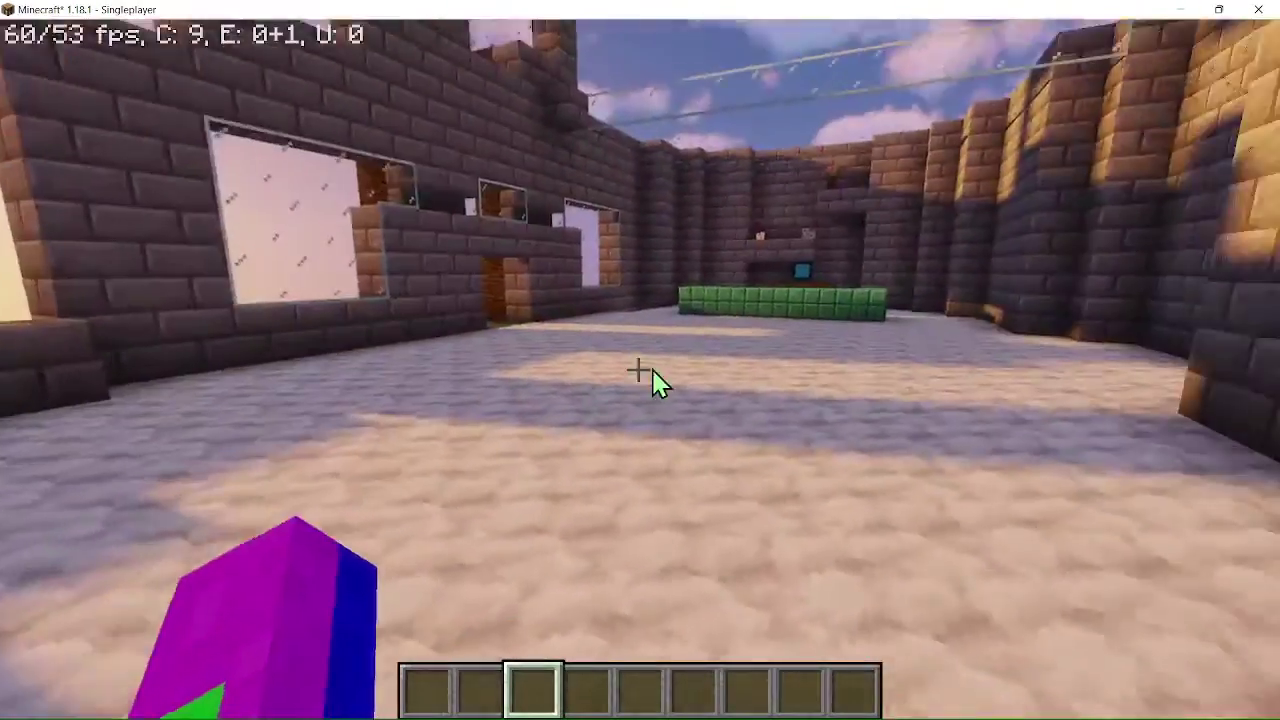
{"action": "key", "text": "e"}
{"action": "left_click", "coordinate": [870, 150]}
{"action": "key", "text": "Escape"}
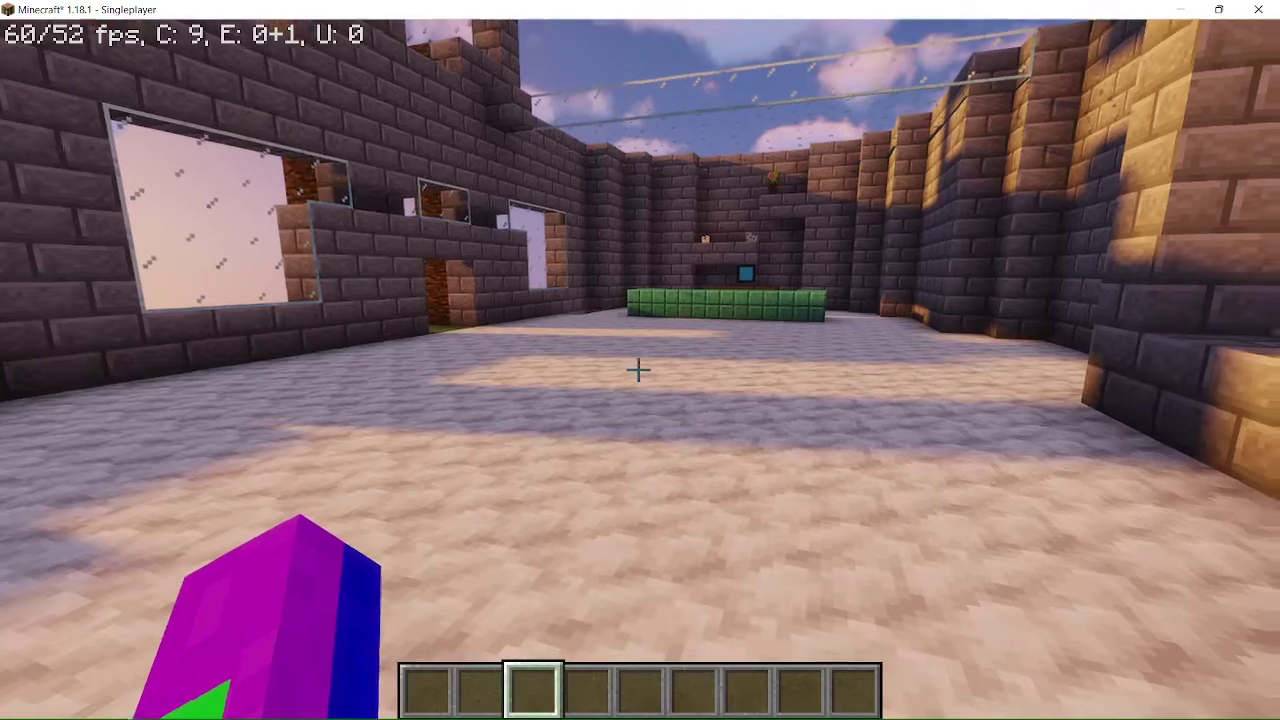